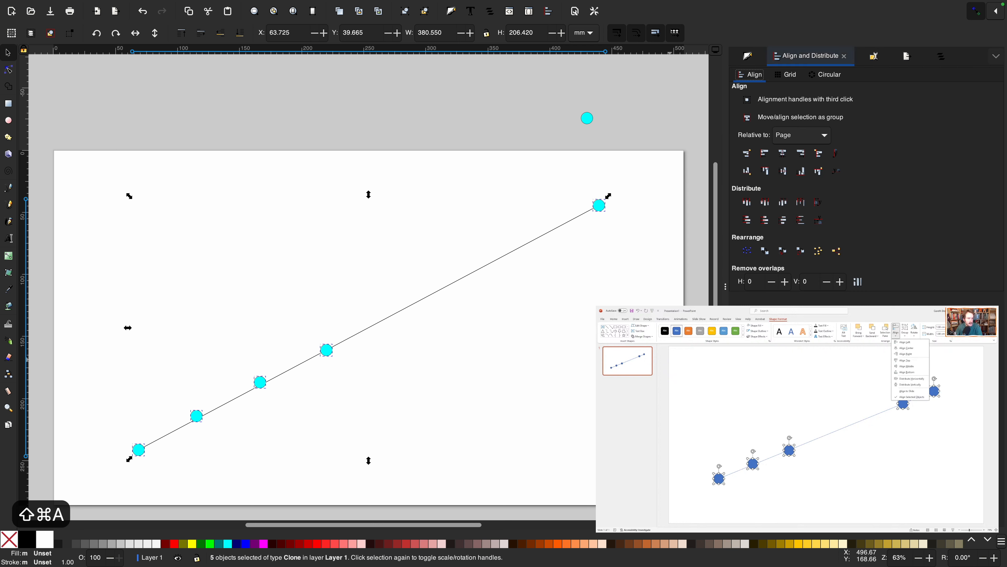
Distribute the five selected circles evenly along the line, both horizontally and vertically, relative to the last selected object.
click(807, 135)
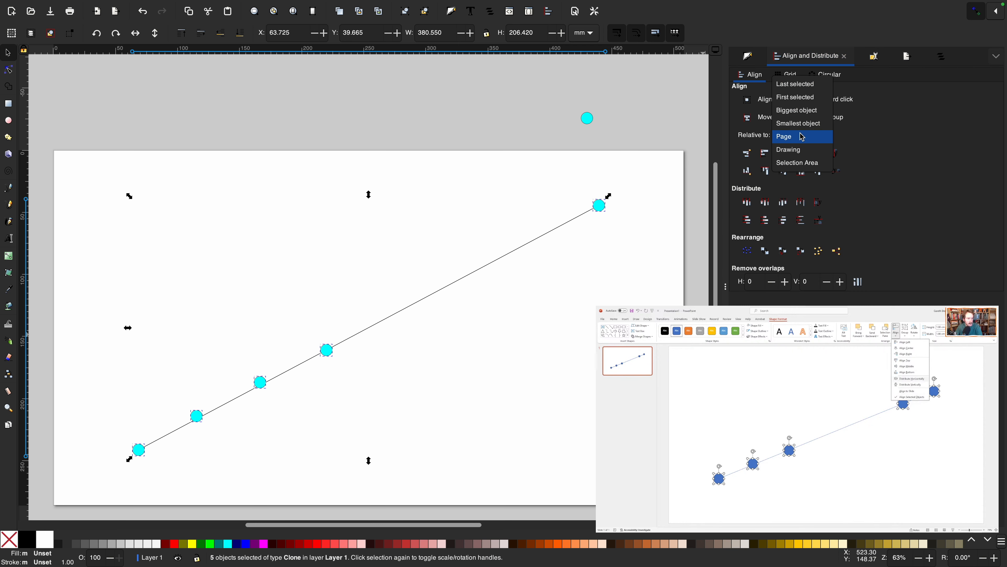
click(804, 77)
click(800, 135)
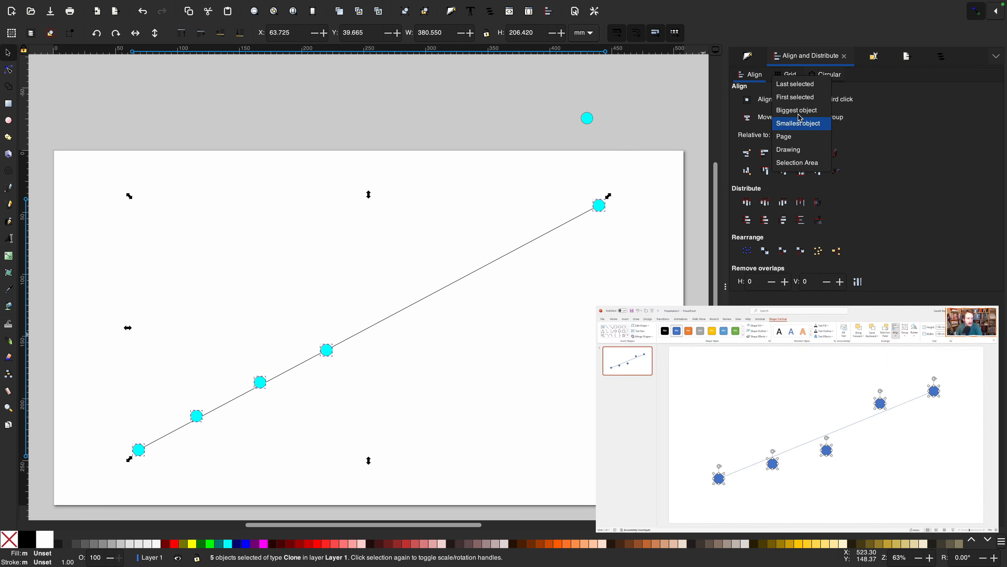
click(797, 79)
click(784, 209)
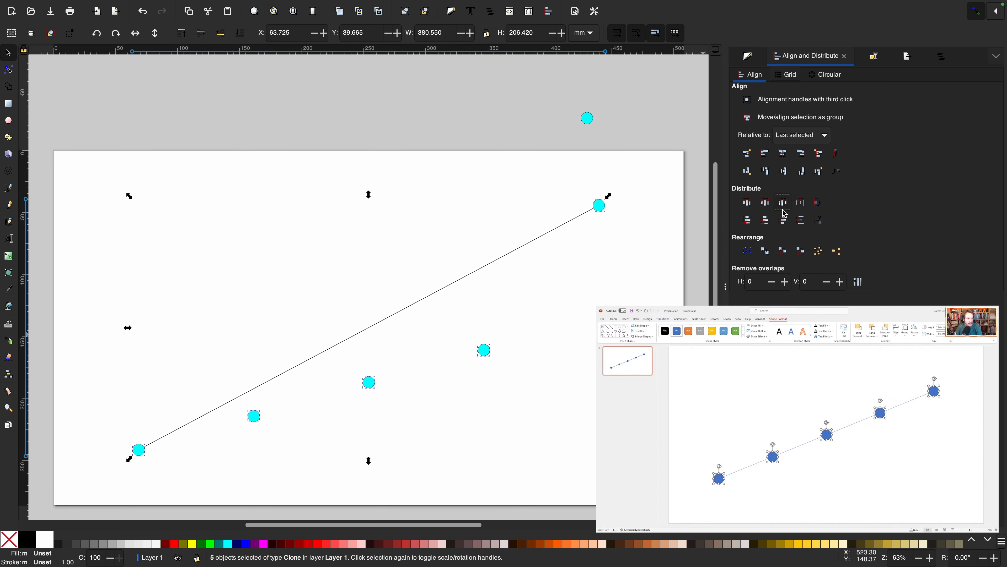
click(783, 221)
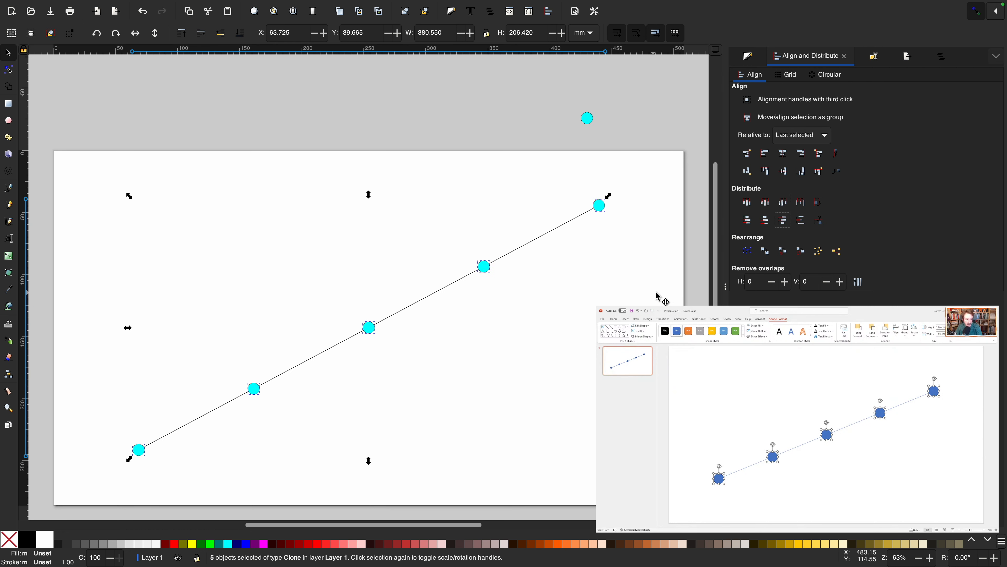
key(Escape)
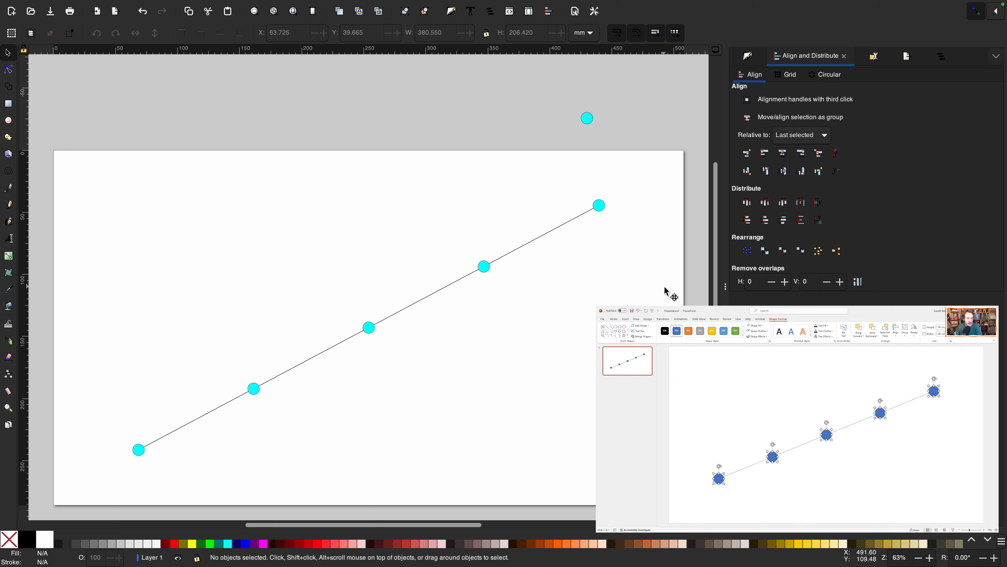
Enter the off-page source circle's group and set the circle's stroke width to 5 mm.
double_click(589, 120)
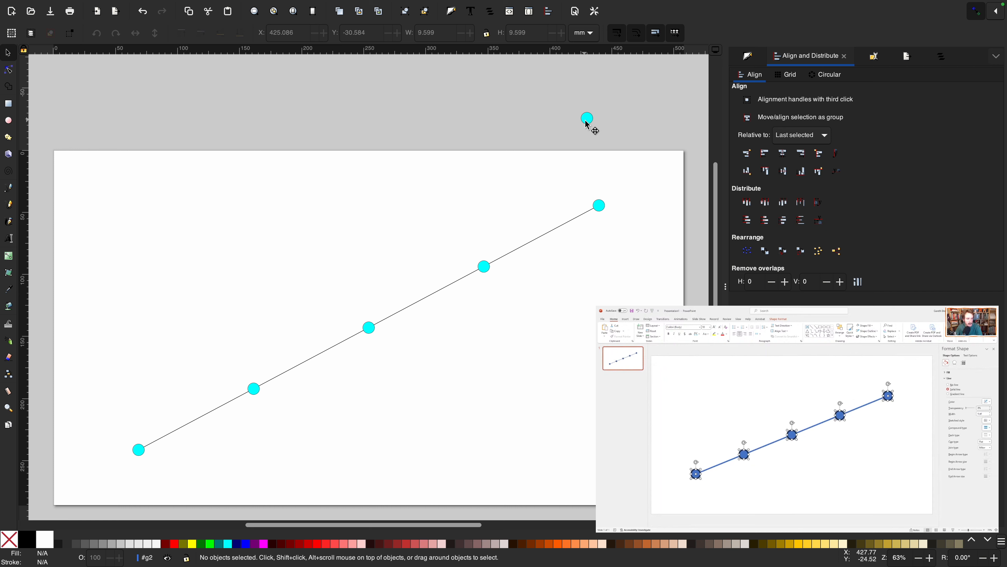
click(587, 123)
key(shift+super+f)
click(848, 77)
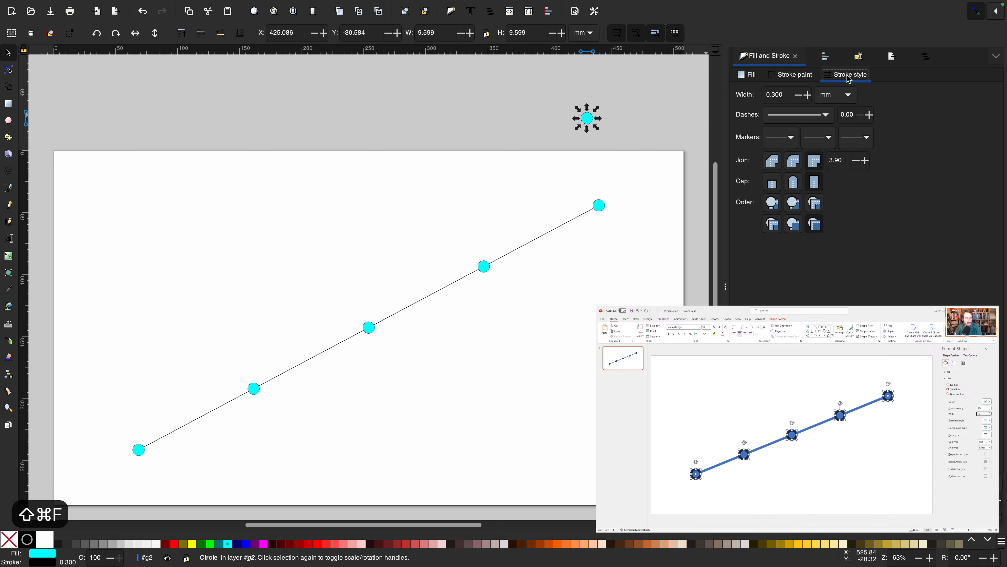
triple_click(787, 101)
text(5)
key(Return)
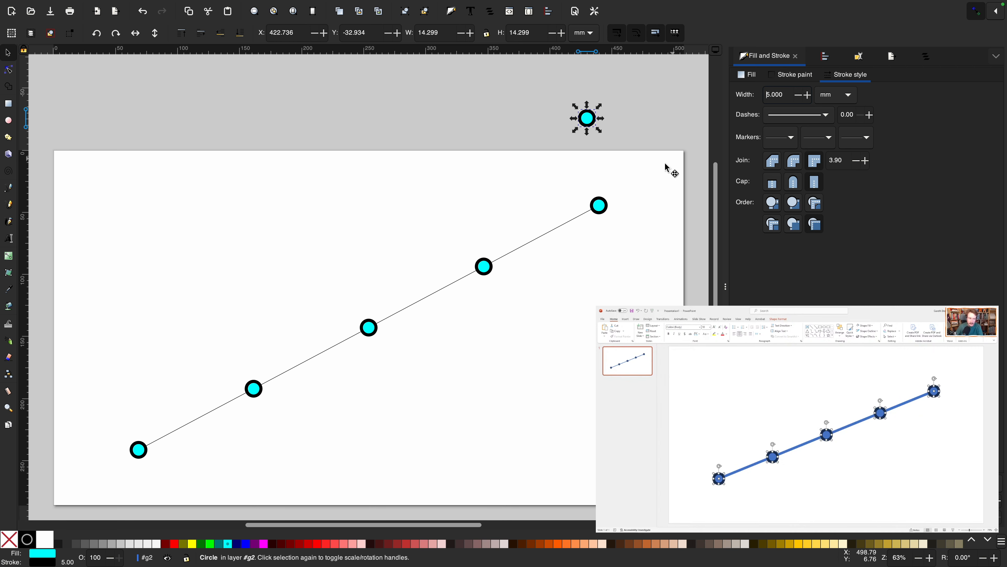
Set the diagonal line's stroke width to 5 mm.
click(576, 219)
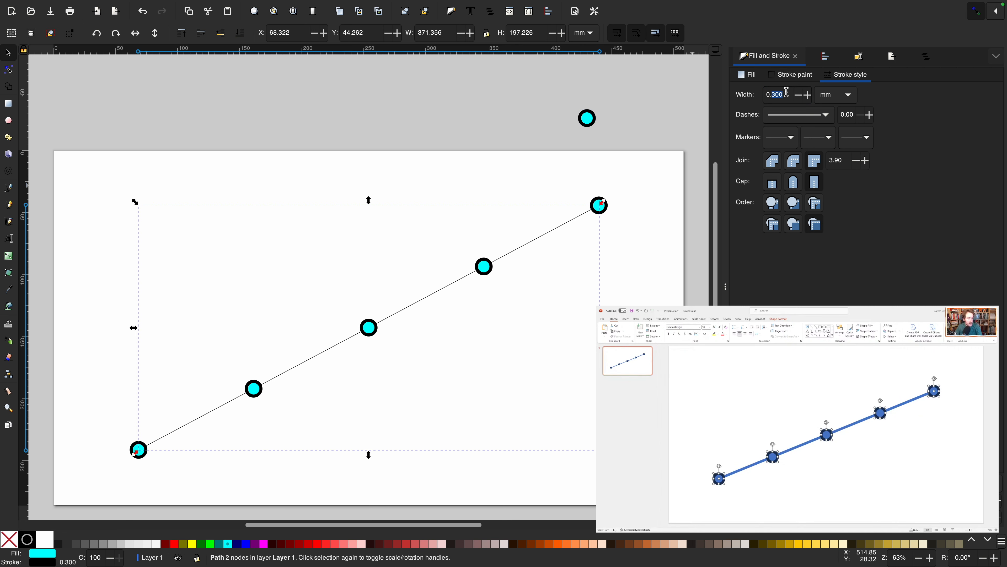
text(5)
key(Return)
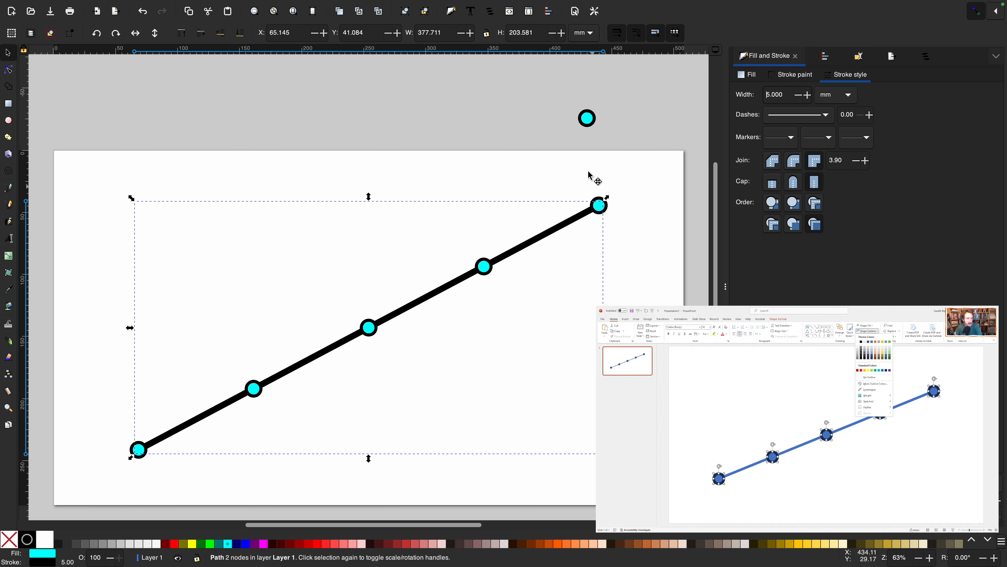
Set the source circle's paint order to Markers, Fill, Stroke and its stroke width to 3 mm.
click(586, 120)
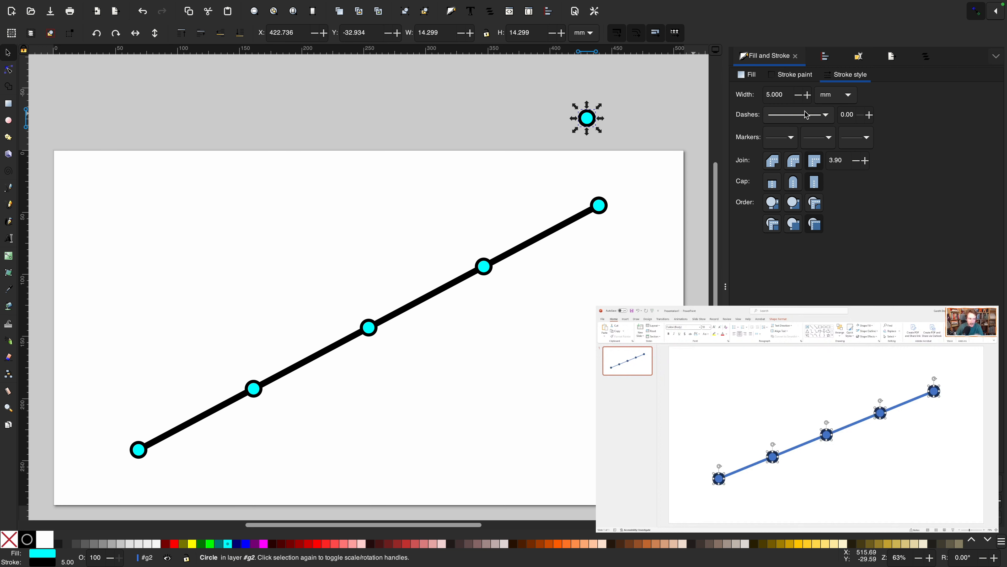
click(772, 226)
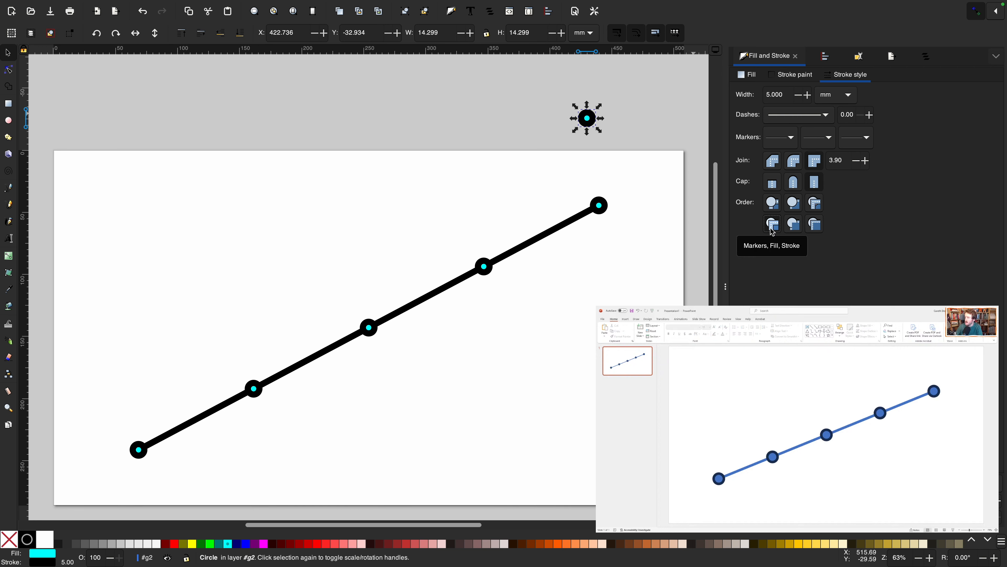
double_click(776, 94)
text(3)
key(Return)
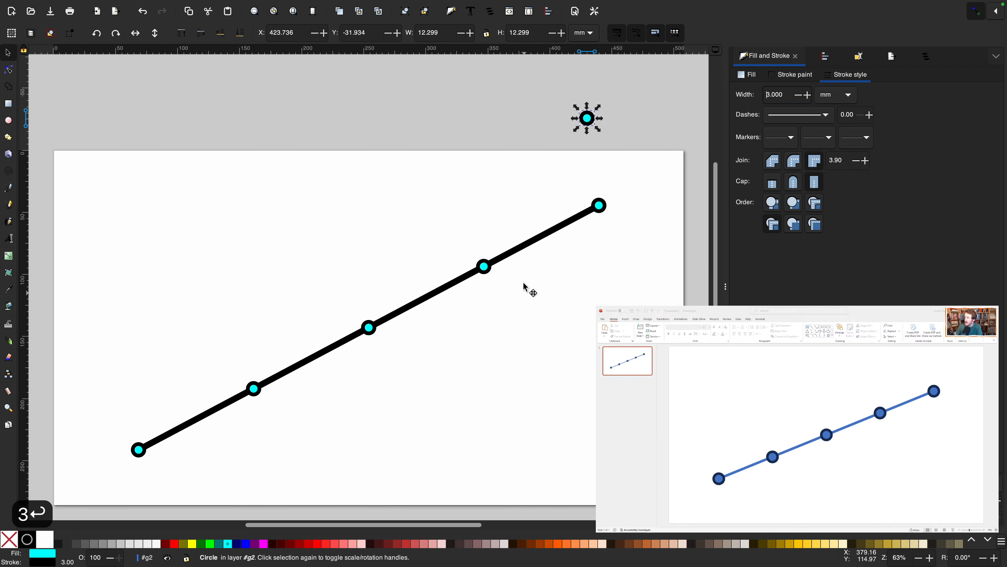
Set the diagonal line's stroke width to 3 mm.
click(547, 245)
click(583, 214)
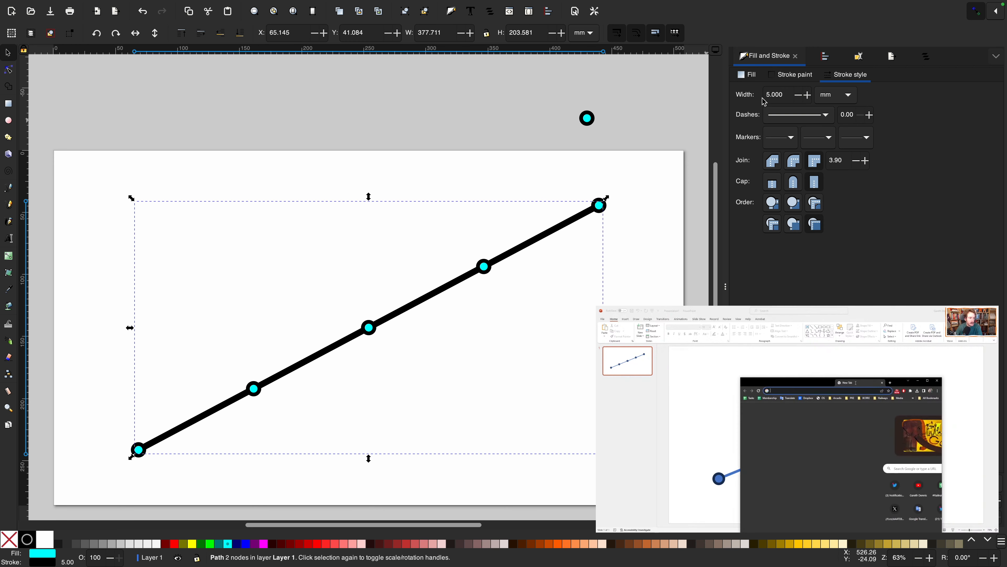
double_click(775, 95)
text(3)
key(Return)
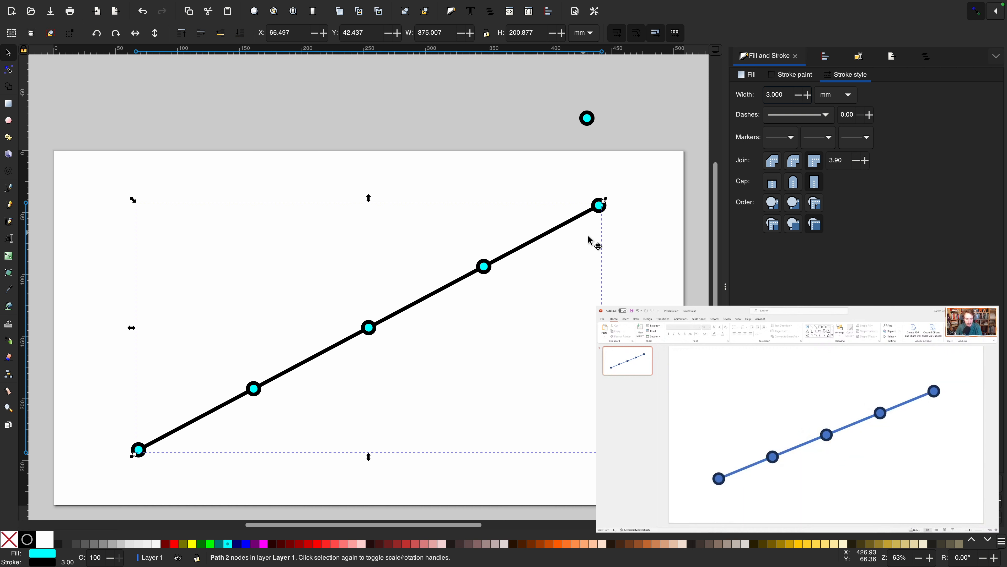
Sample the cyan fill of the source circle as the diagonal line's stroke colour.
key(F7)
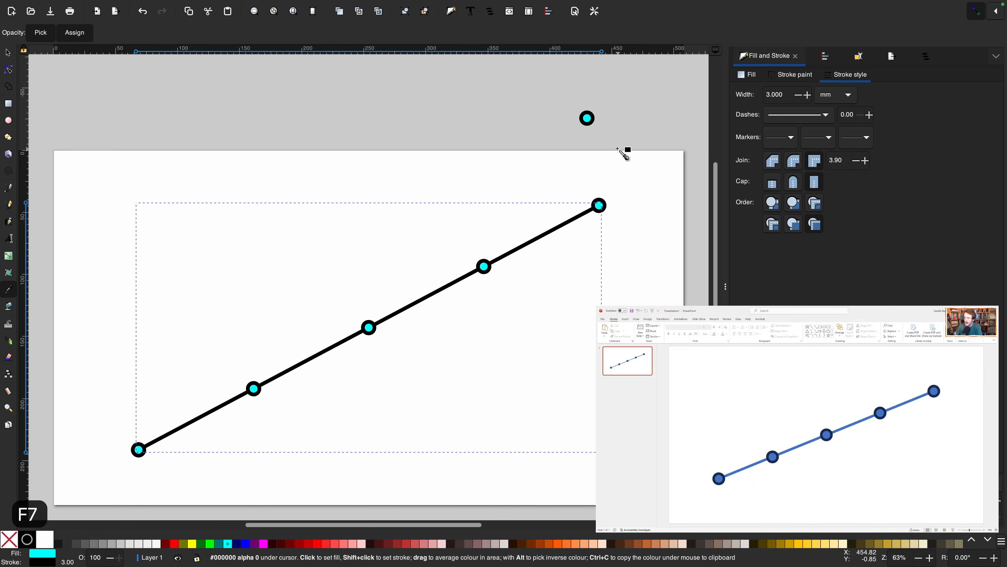
shift+click(585, 119)
key(F1)
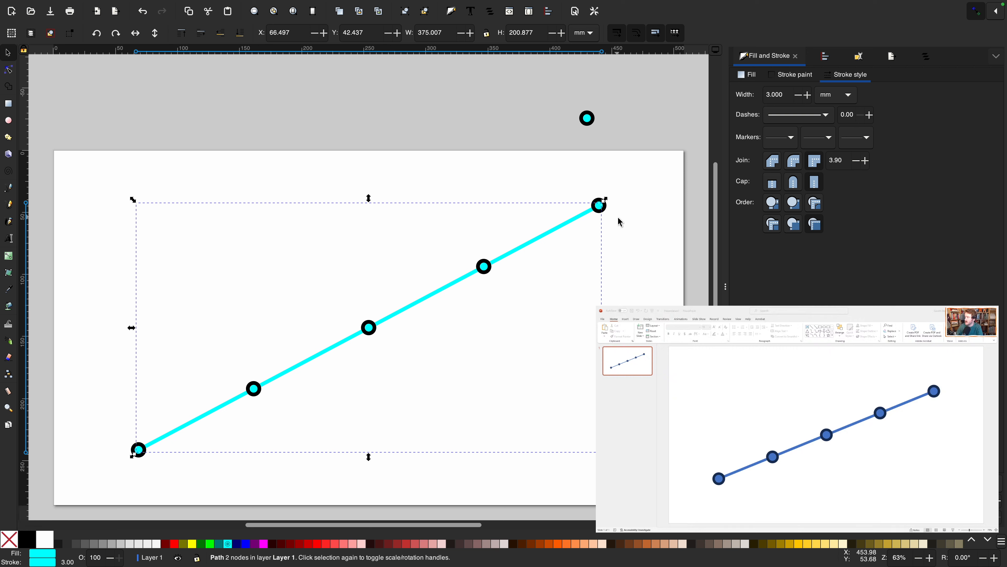
click(447, 149)
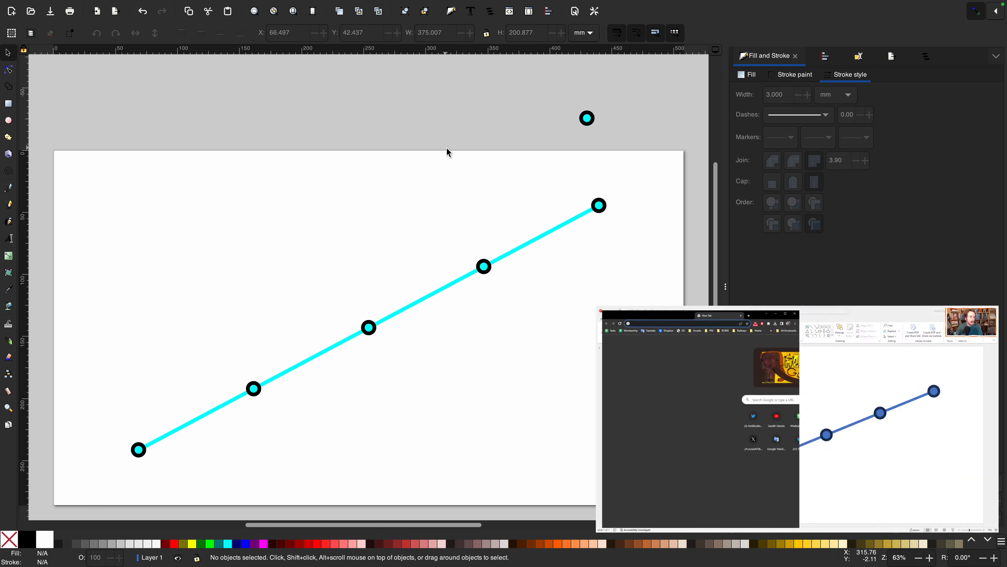
Switch to the web browser and search for "network rail wayfinding guidelines pdf".
text(n)
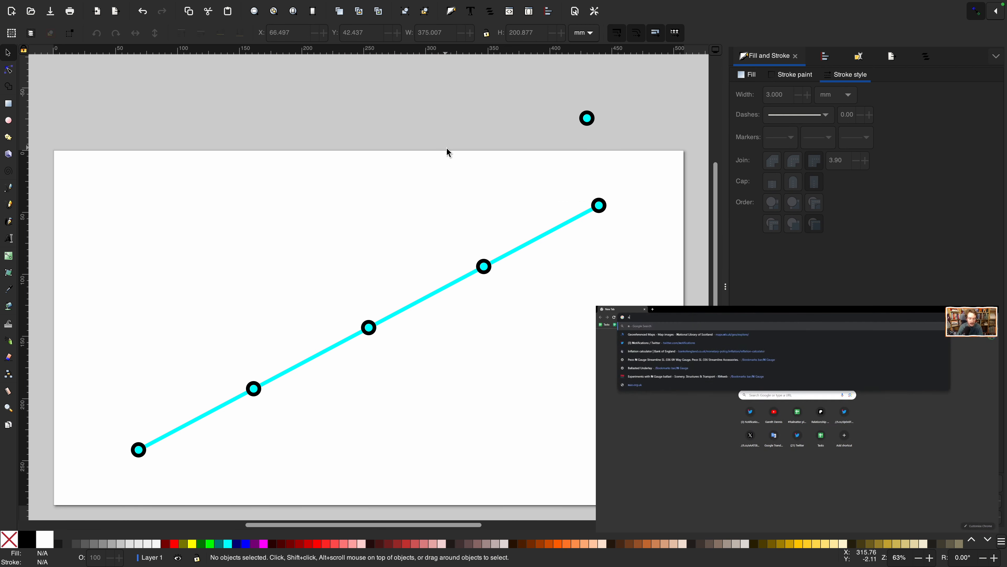
text(etwork rail)
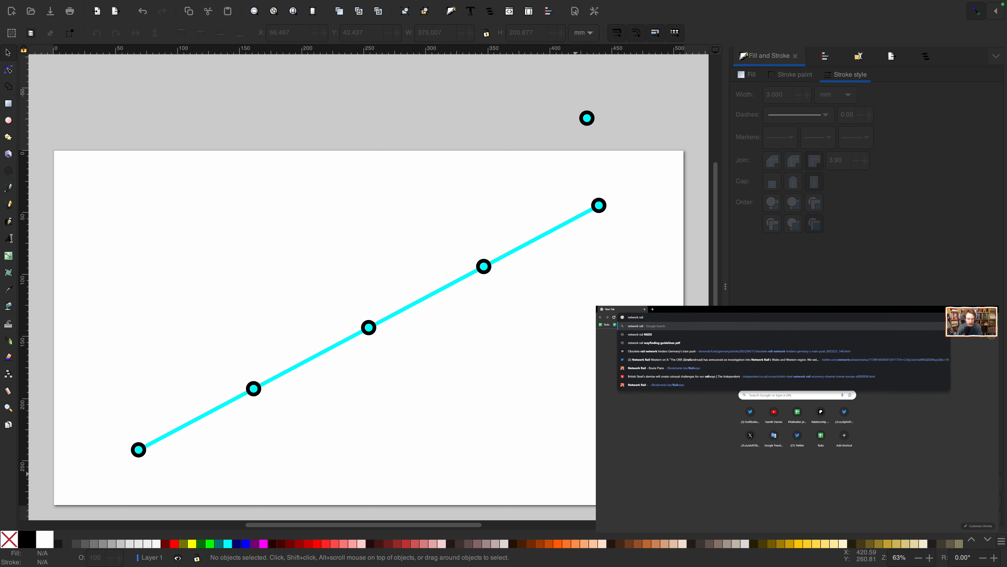
text( wayfinding)
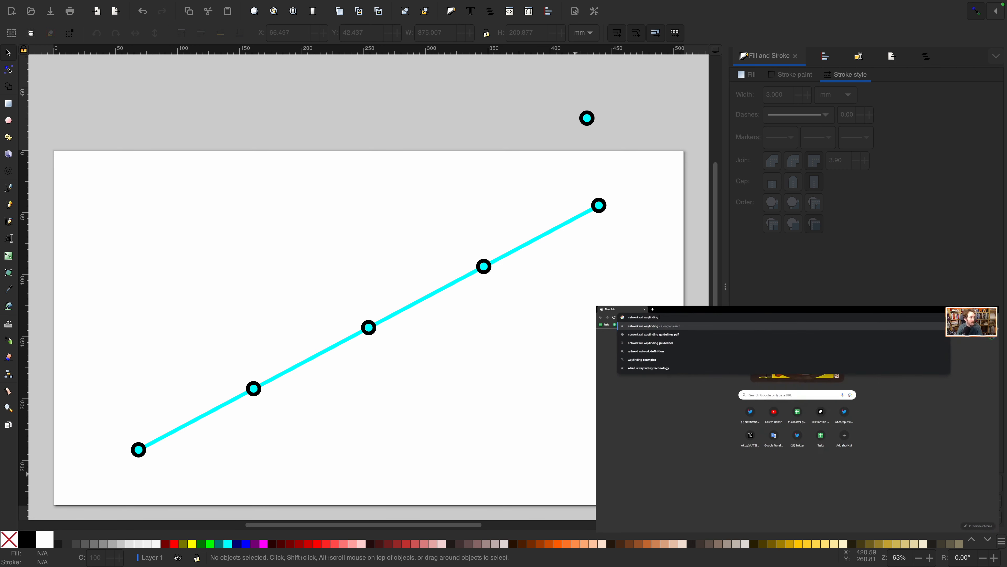
key(Down)
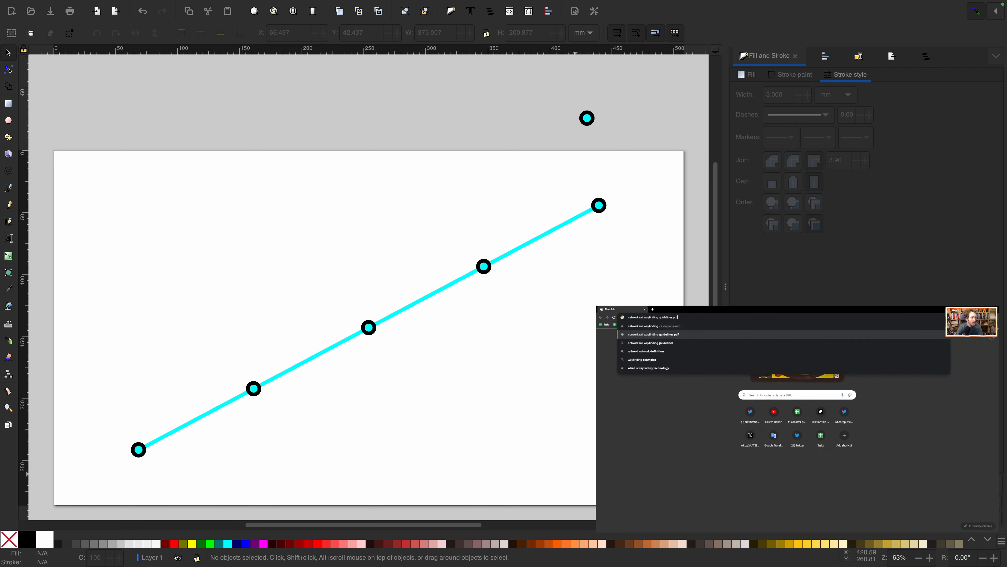
key(Return)
Import only page 6 of the Wayfinding Design Guidance PDF into the drawing, using internal import.
drag(671, 416, 385, 410)
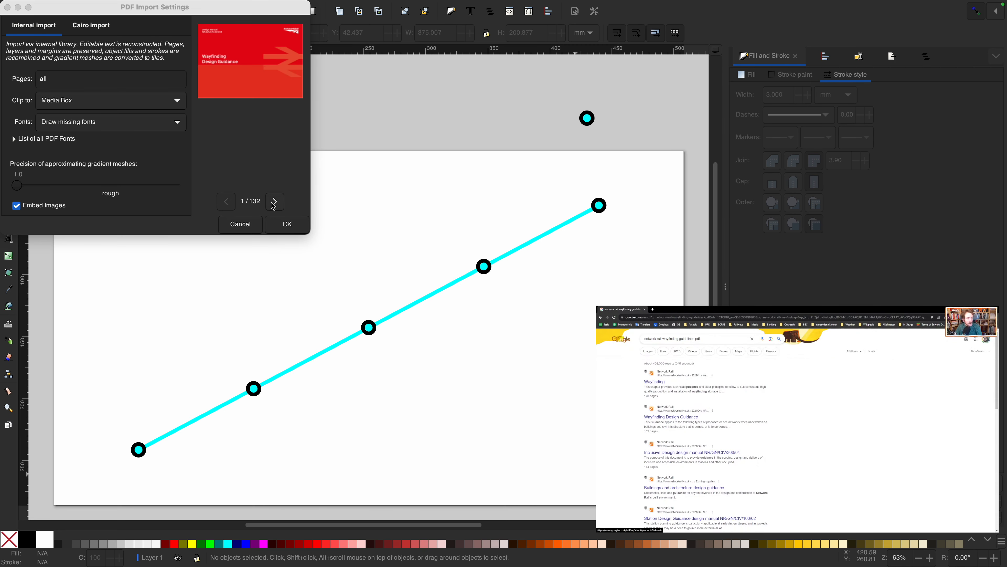
click(274, 202)
double_click(275, 201)
double_click(274, 202)
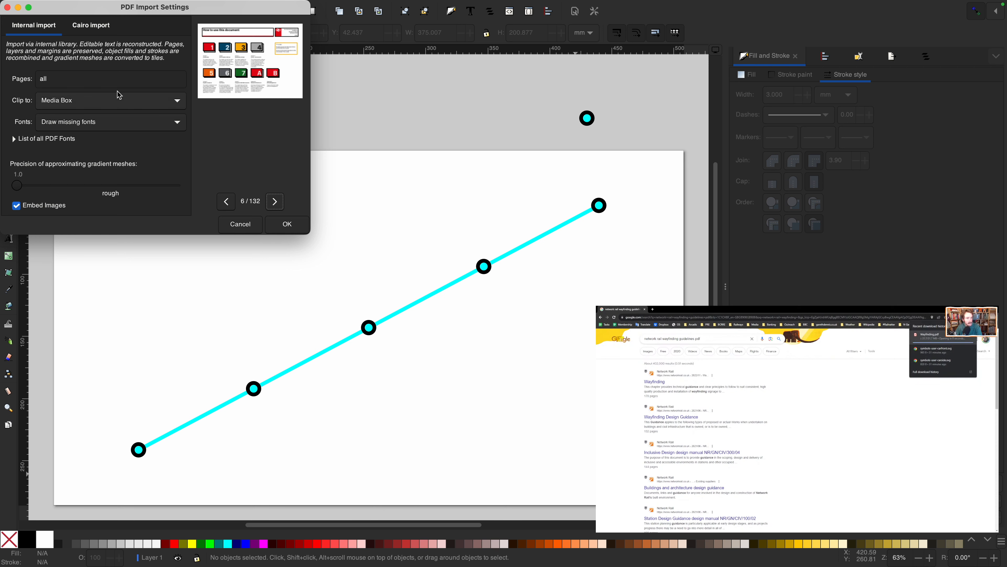
double_click(69, 81)
text(6)
key(Tab)
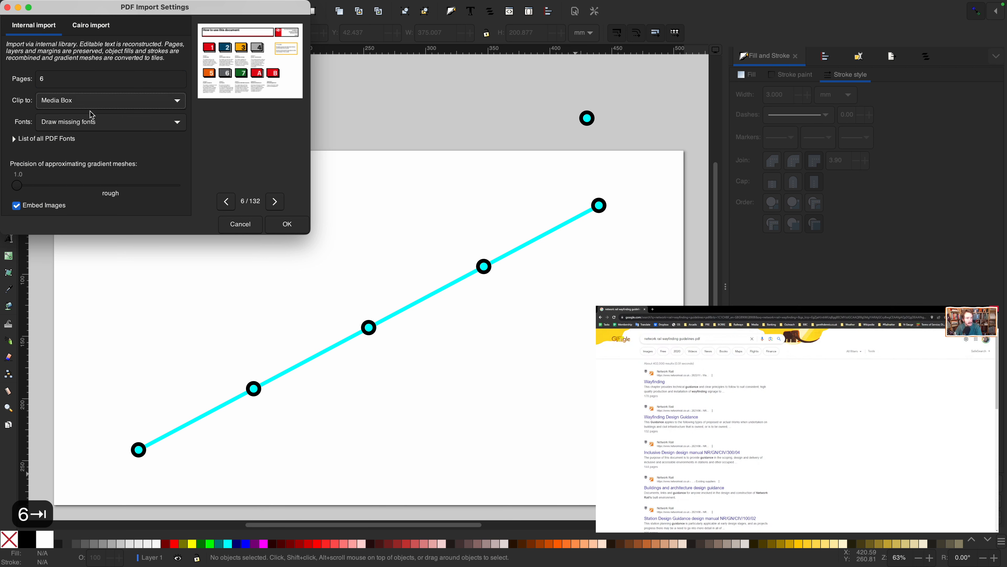
click(282, 223)
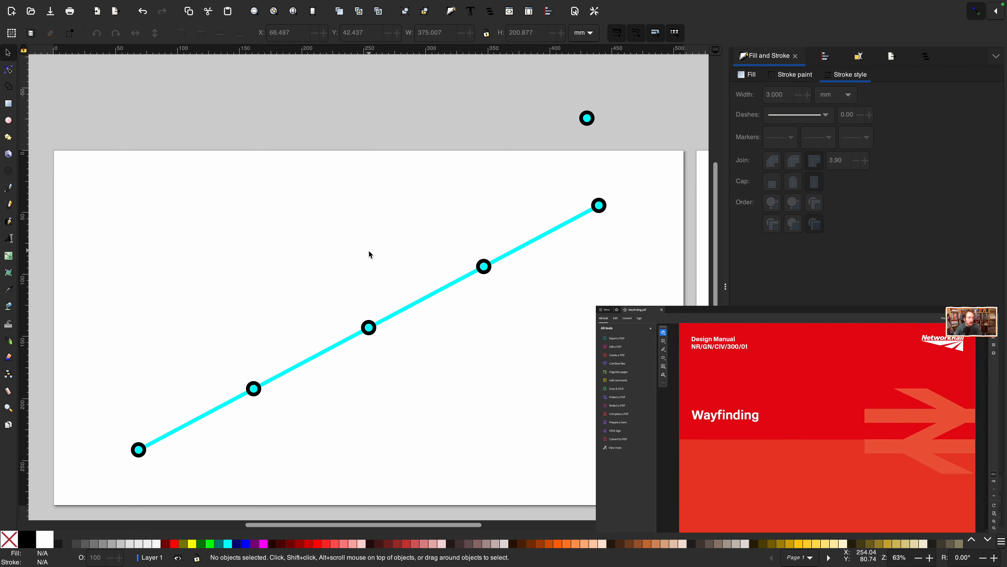
Sample the red of the section 1 tile on the imported page as the source circle's stroke colour.
scroll(370, 254, right, 6)
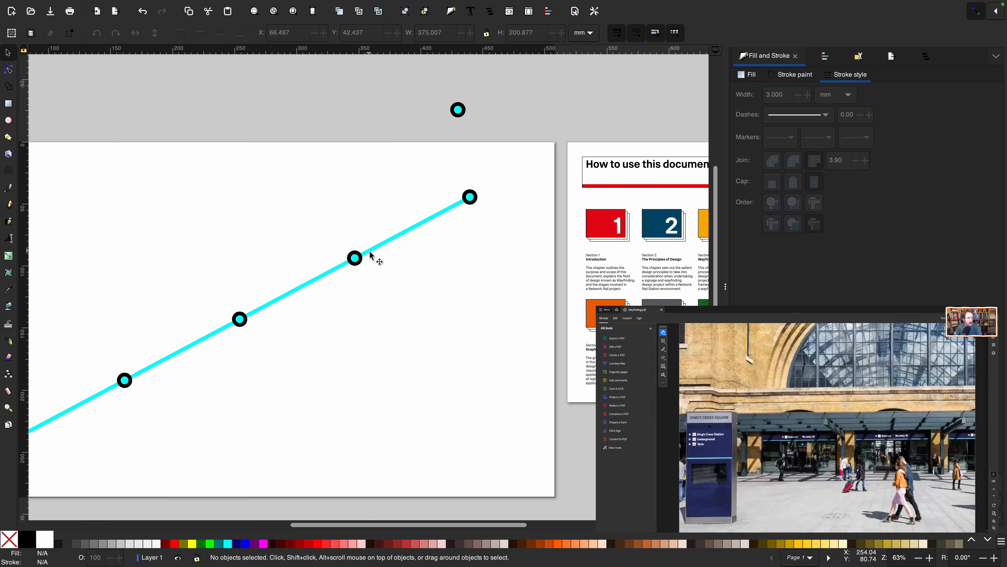
scroll(371, 256, left, 2)
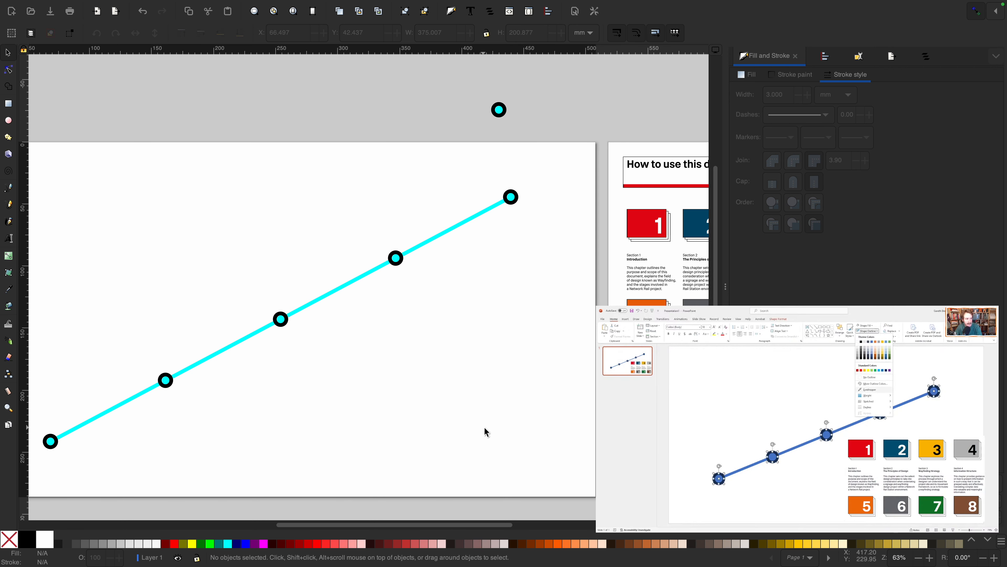
scroll(485, 427, left, 1)
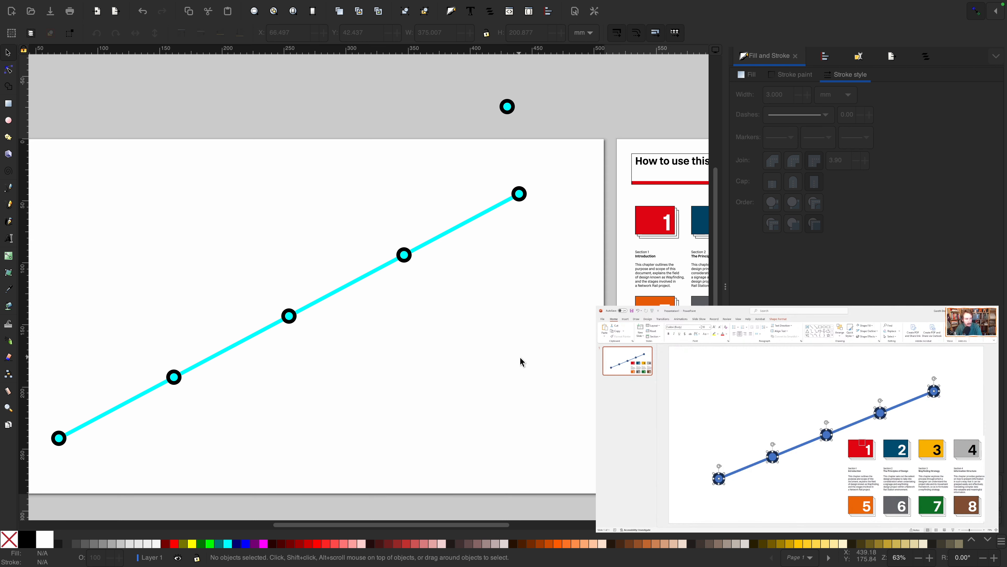
click(511, 111)
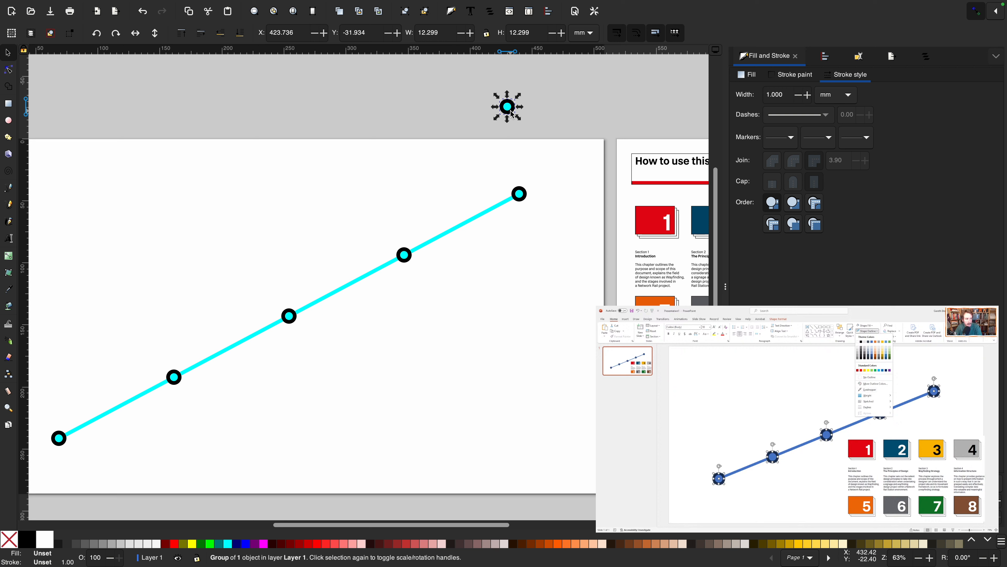
key(F7)
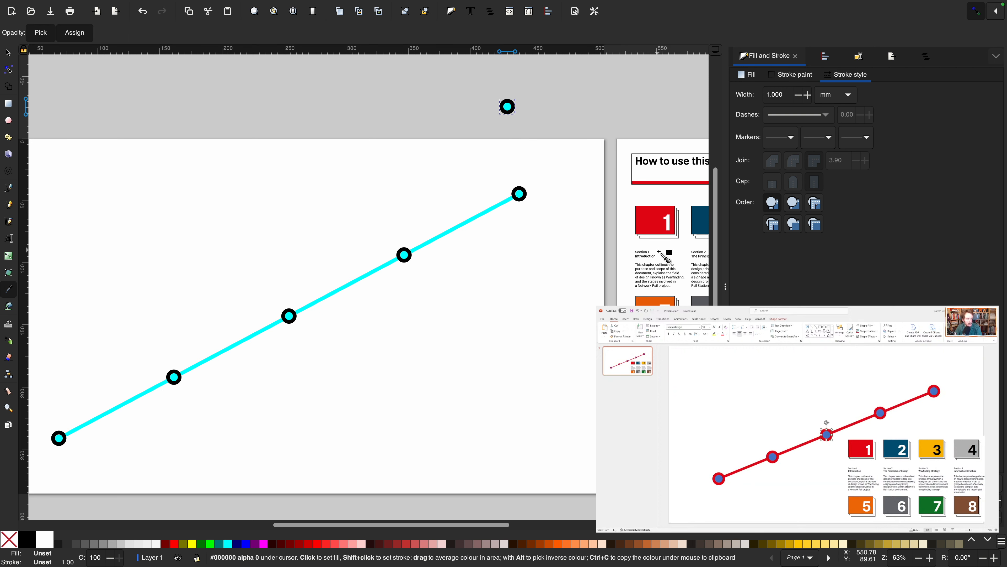
shift+click(659, 228)
key(F1)
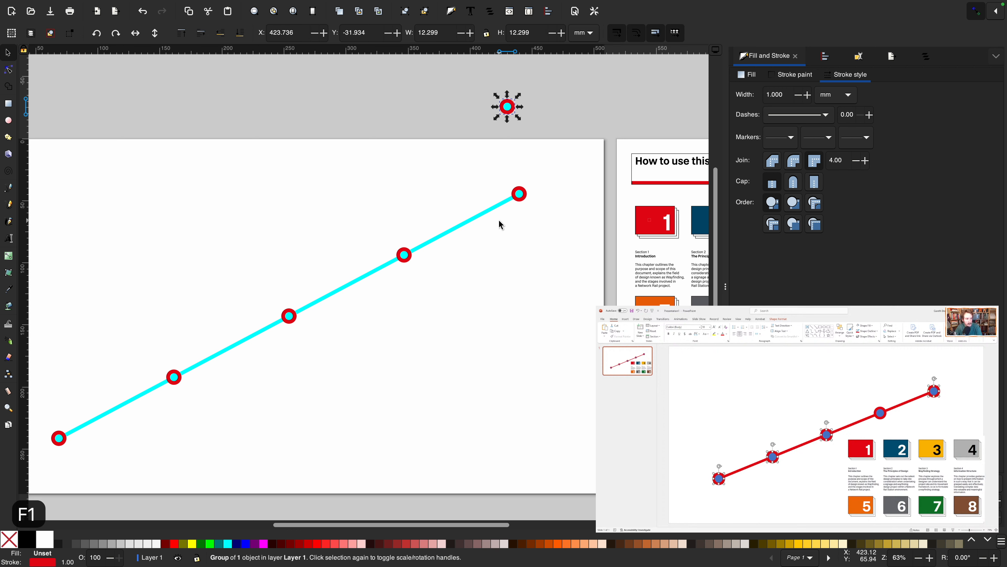
Apply the section 1 tile's red (#e30613) to the diagonal line's stroke.
click(493, 216)
key(F7)
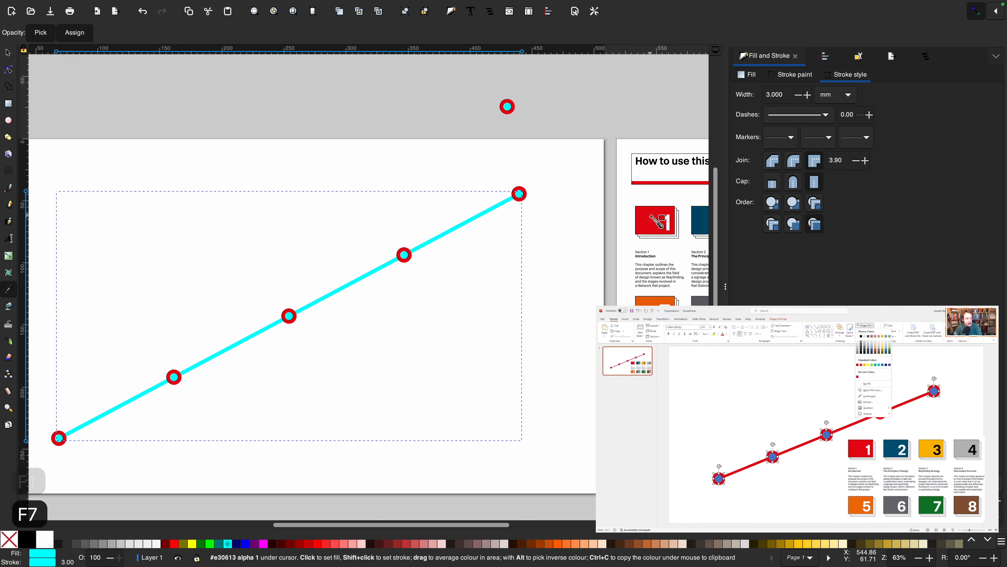
shift+click(655, 218)
key(F1)
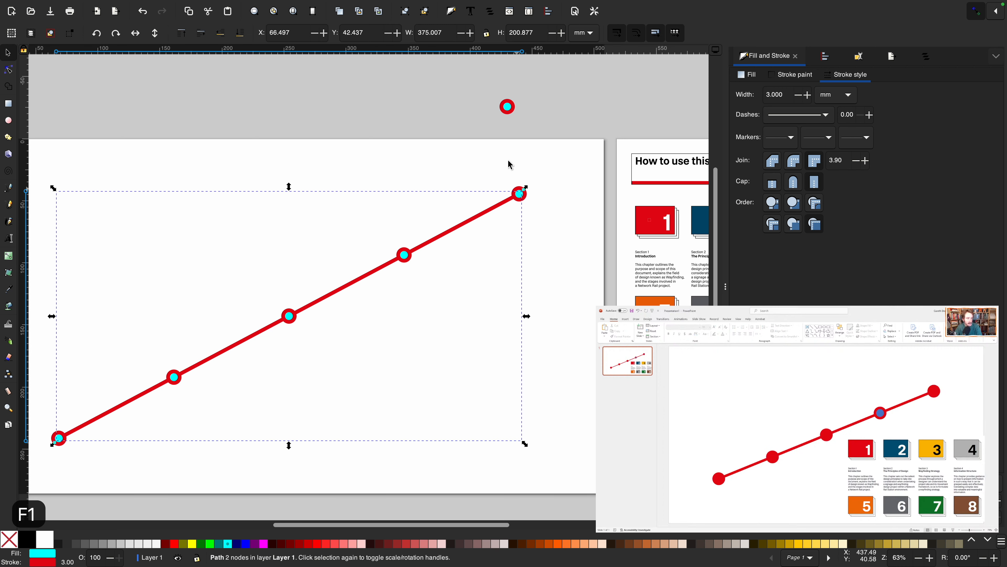
Fill the source circle above the page with the section 1 tile's red, replacing that fill with white in the end.
click(509, 112)
click(512, 114)
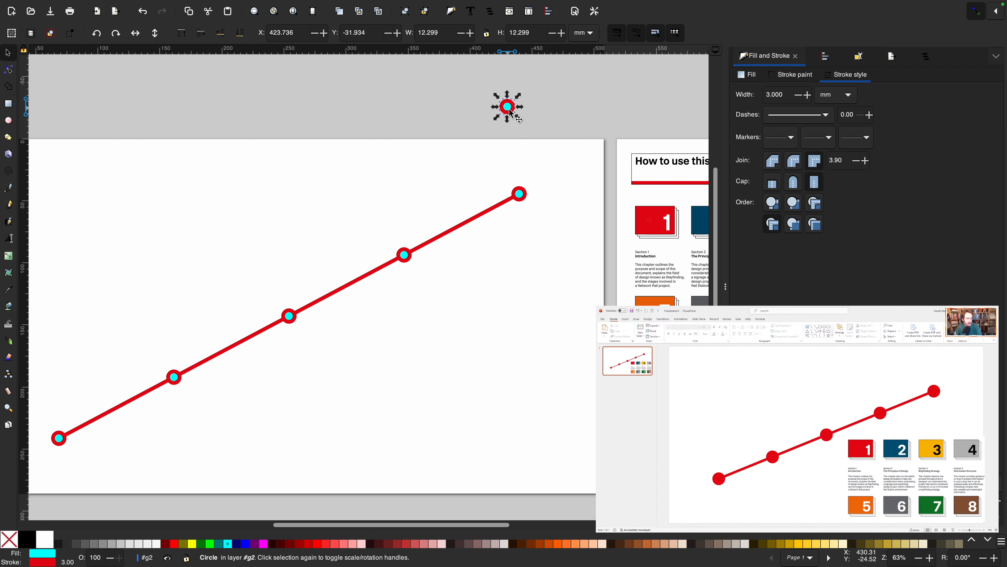
key(F7)
click(647, 219)
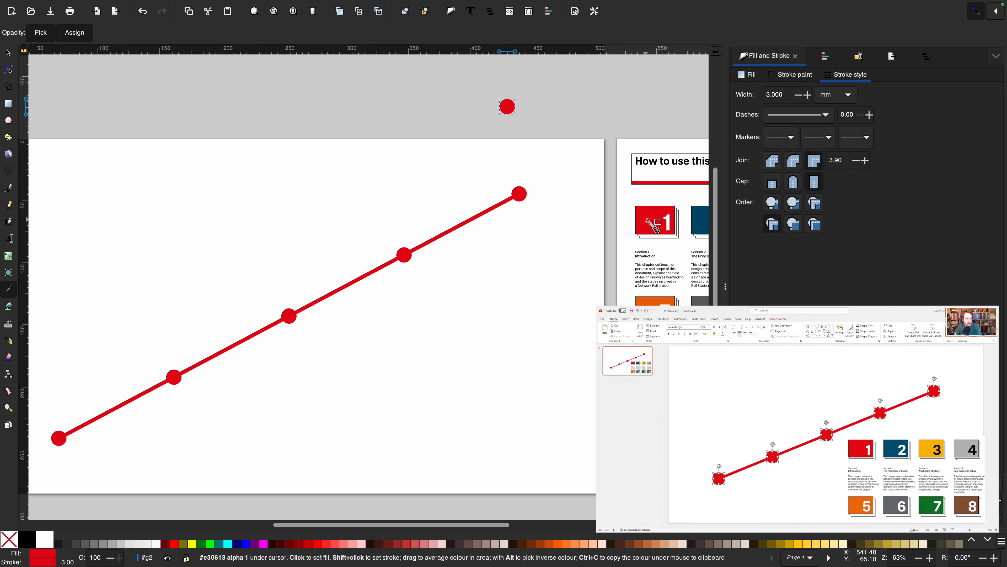
click(48, 544)
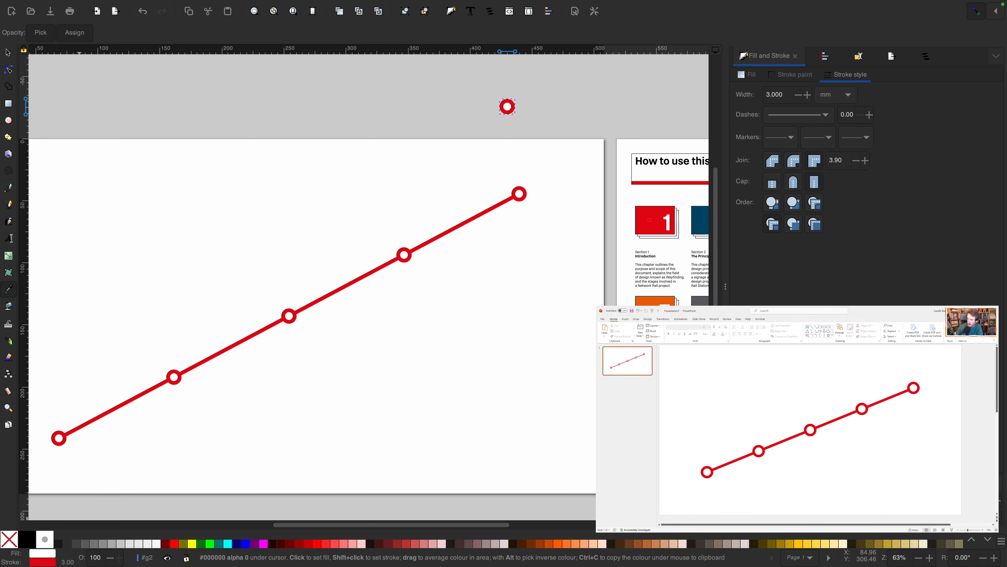
Enlarge the source circle uniformly to a radius of about 6.34 mm.
key(F1)
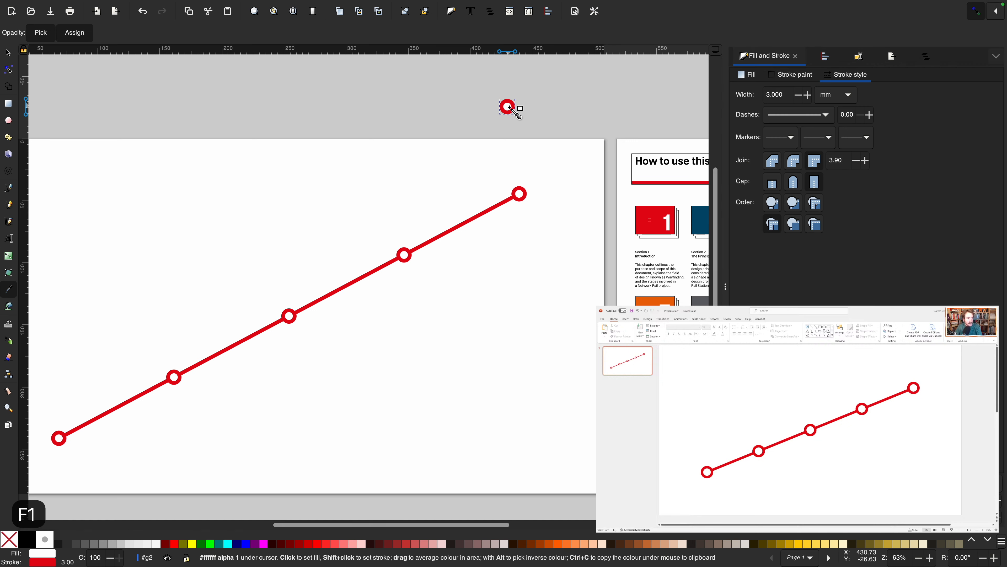
key(e)
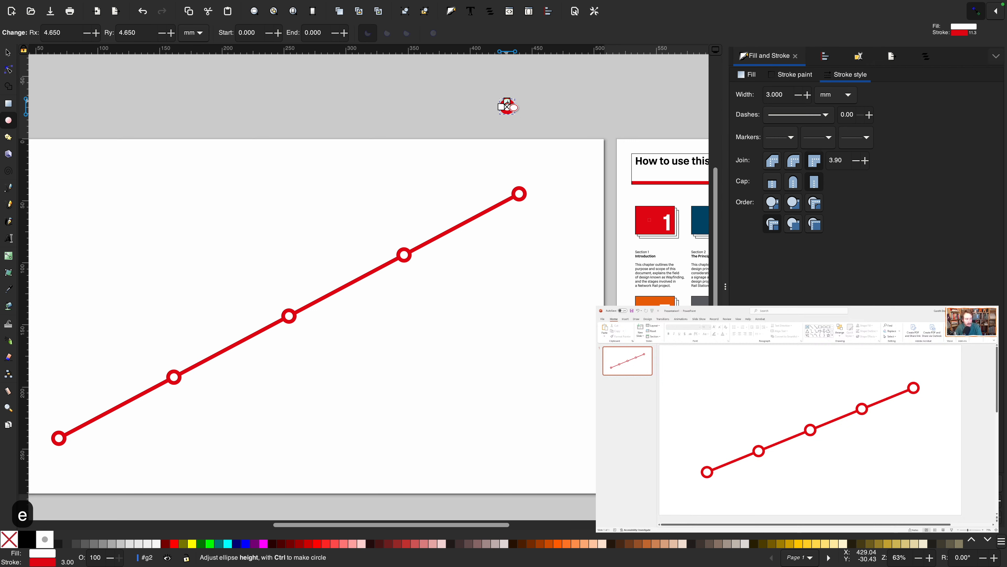
drag(507, 102, 509, 99)
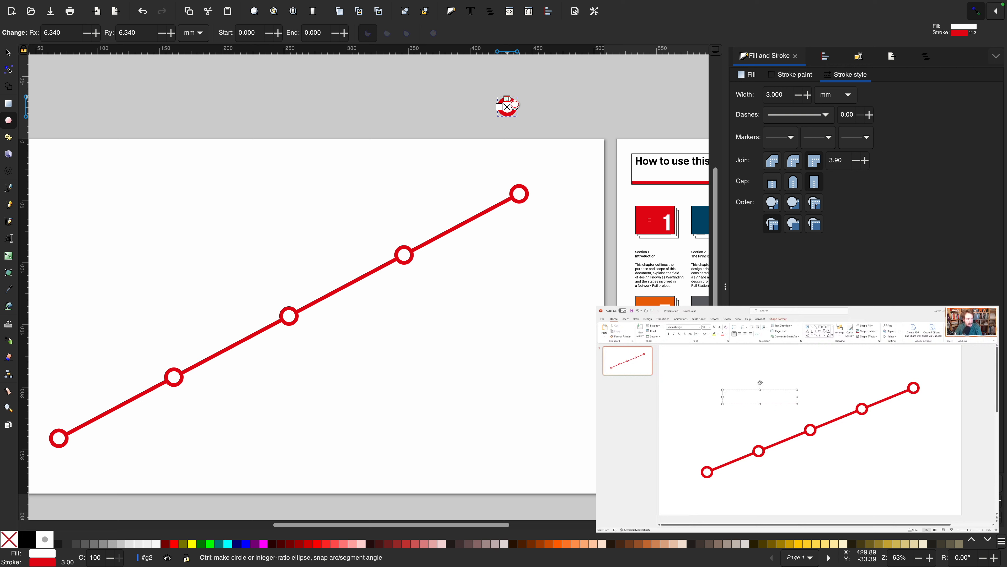
key(F1)
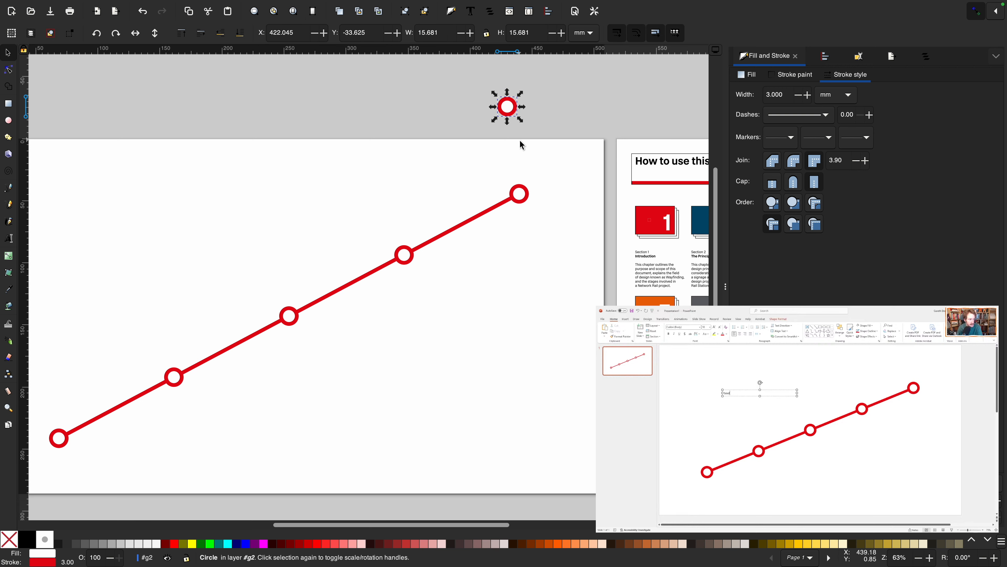
Add a "Liverpool" text above the line and give it a black fill and no stroke.
scroll(459, 203, left, 5)
scroll(459, 203, down, 1)
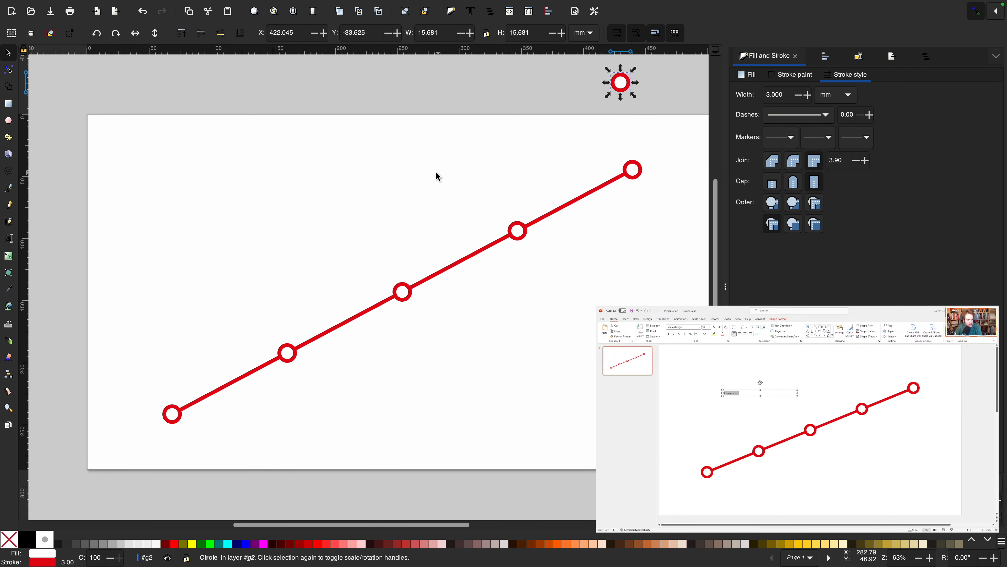
click(333, 186)
key(t)
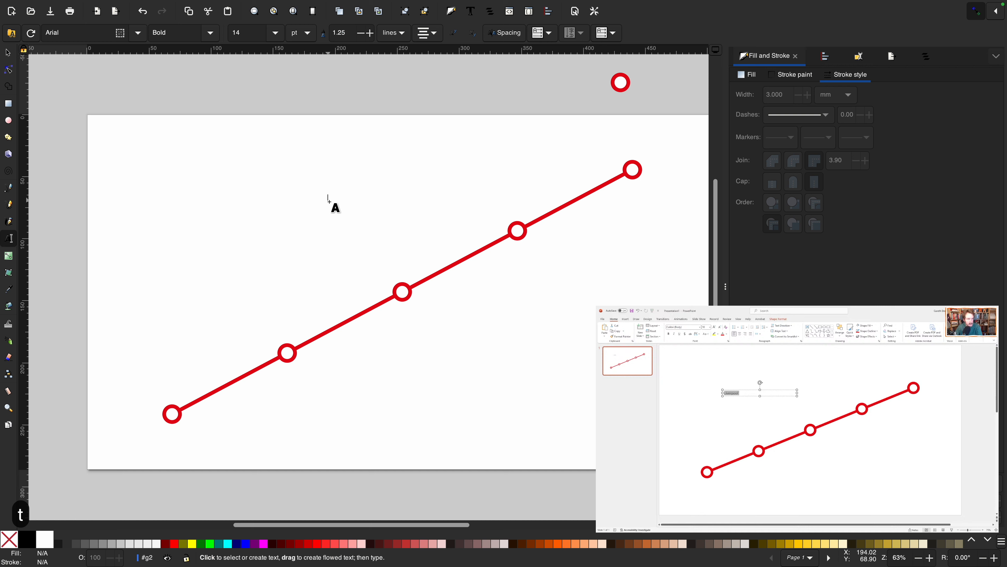
click(319, 201)
text(Liverpool)
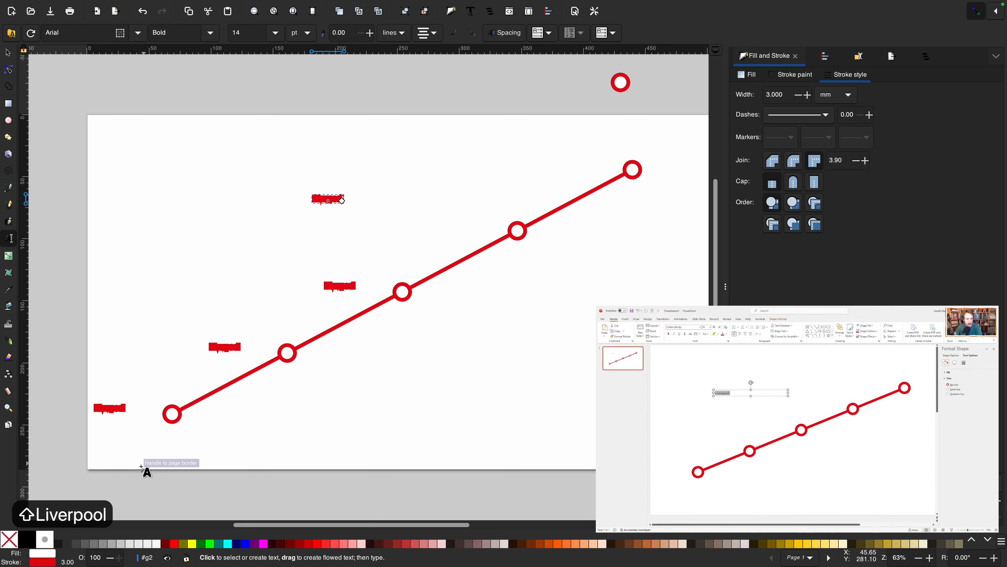
shift+click(14, 542)
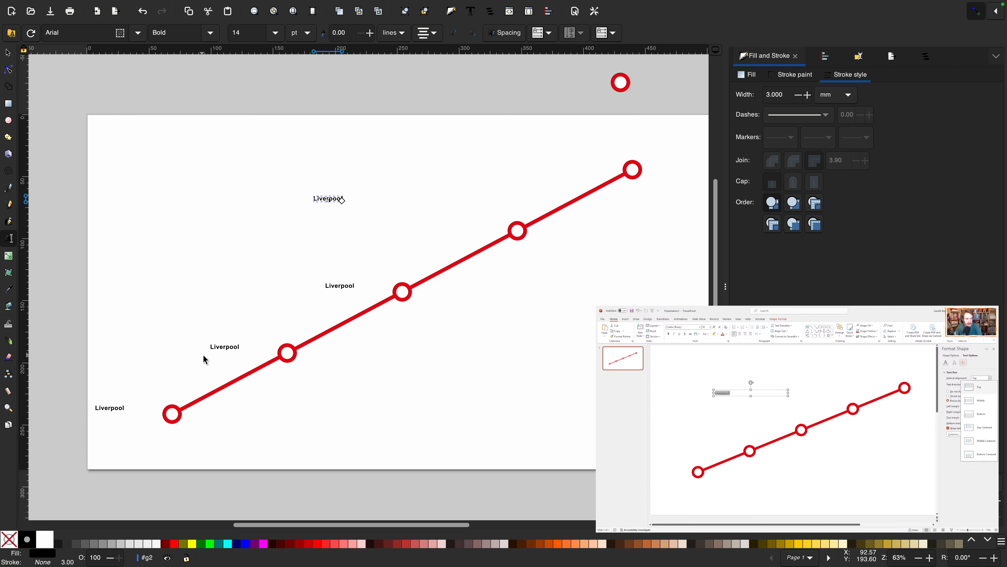
Undo the creation and styling of the Liverpool text.
key(F1)
key(F1)
key(super+z)
key(super+z)
key(super+z)
key(super+z)
key(super+z)
key(super+z)
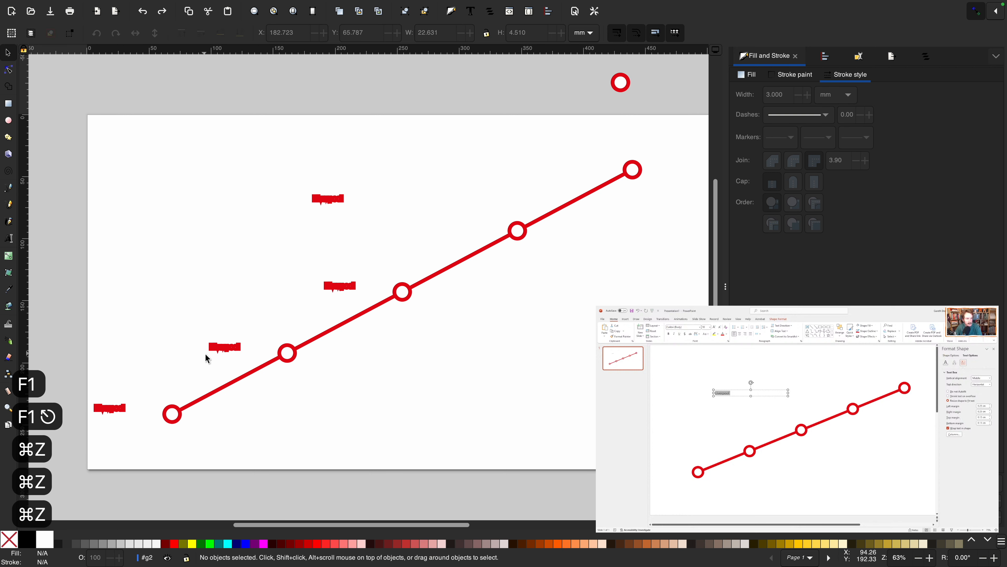
key(super+z)
key(super+z)
key(super+z)
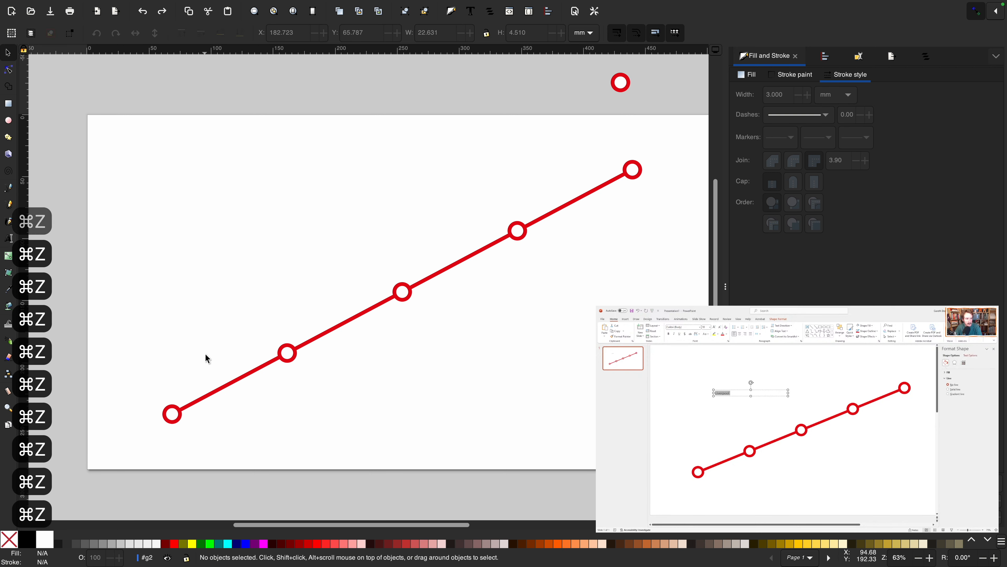
key(shift+super+z)
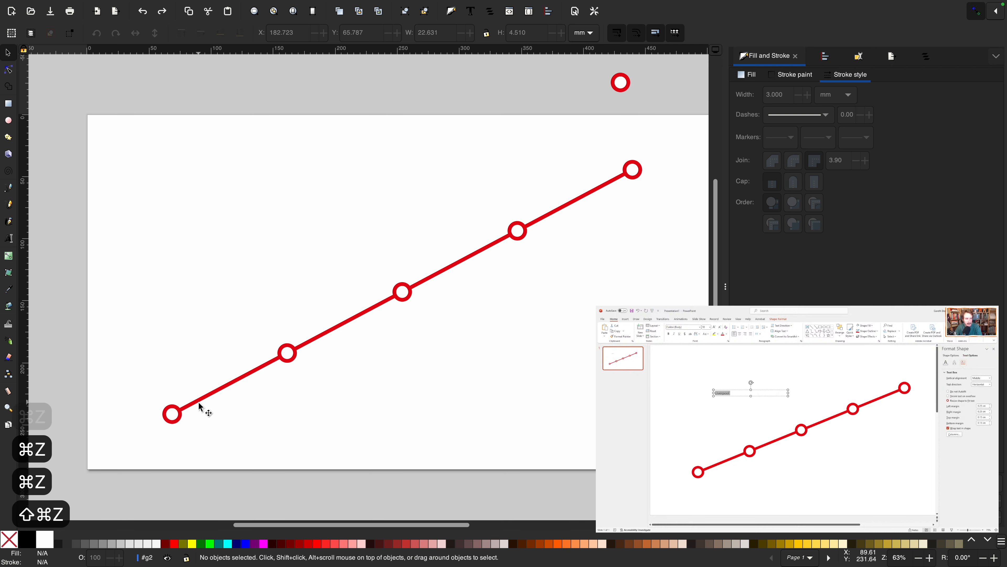
Add a right-aligned "Liverpool" text in Layer 1, in the empty area above the line's lower end.
click(198, 401)
click(194, 353)
key(t)
click(187, 314)
text(Liverpool)
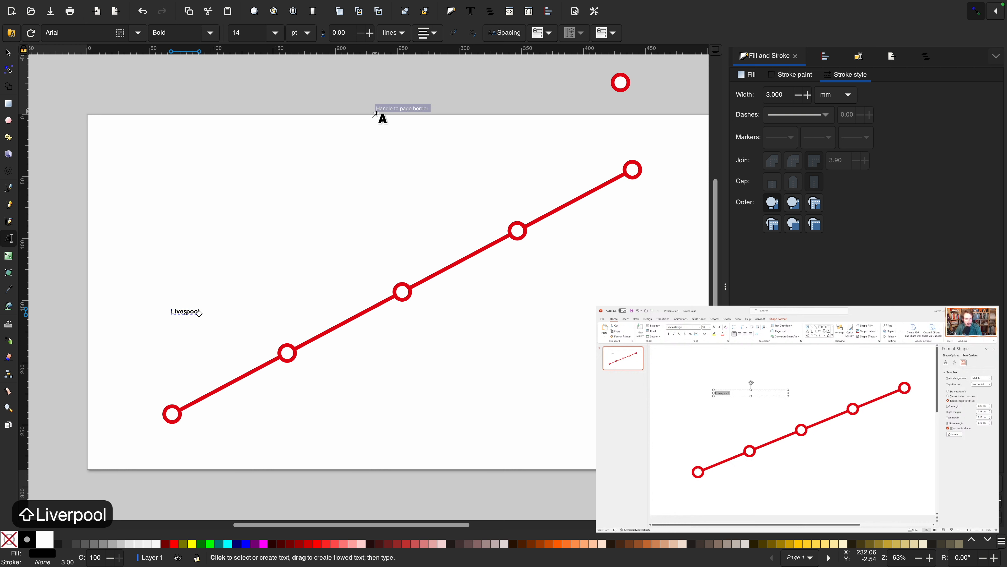
click(424, 35)
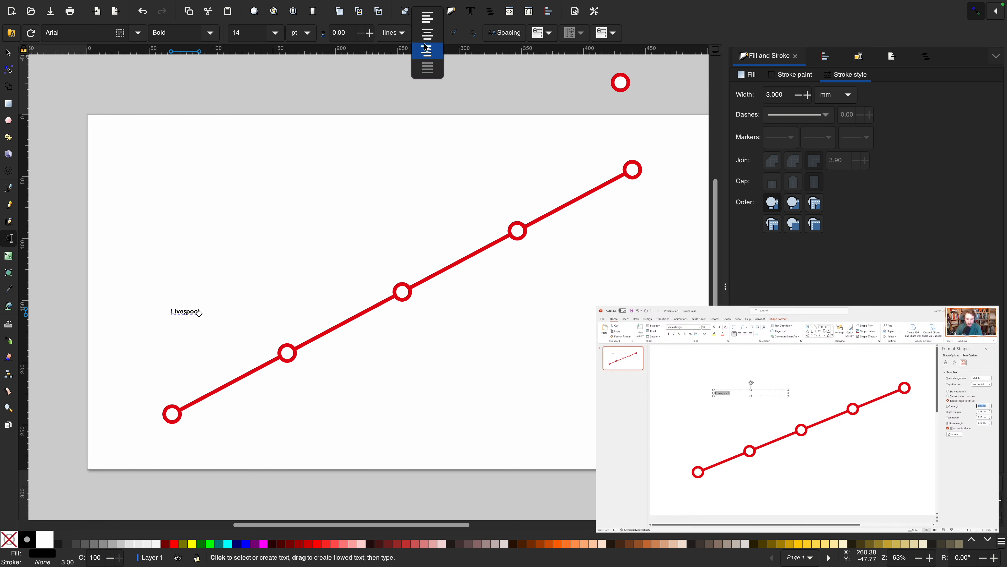
click(425, 52)
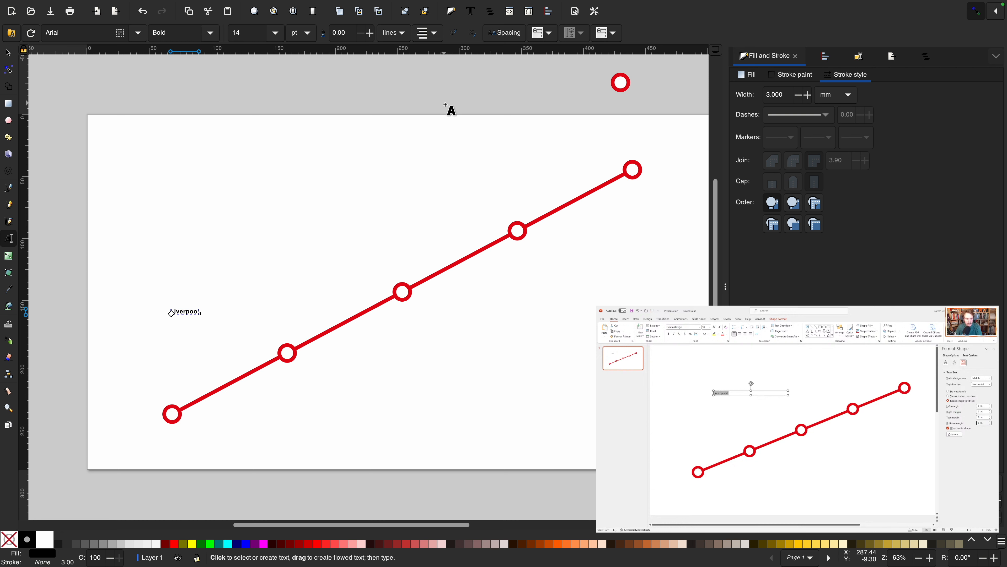
key(F1)
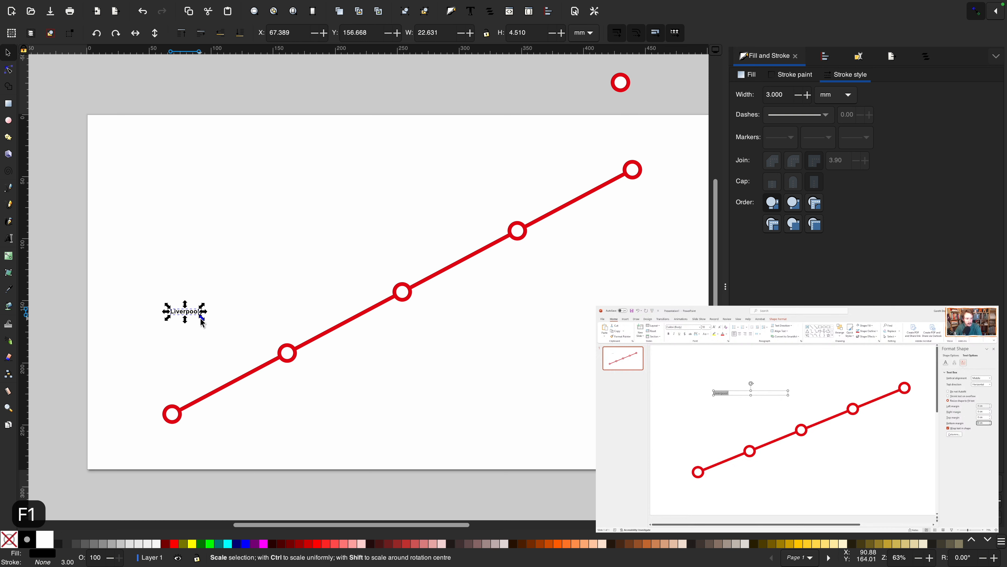
Scale the Liverpool text up to about 61 mm wide and rotate it clockwise so it slopes down toward the line.
drag(203, 320, 249, 333)
key(t)
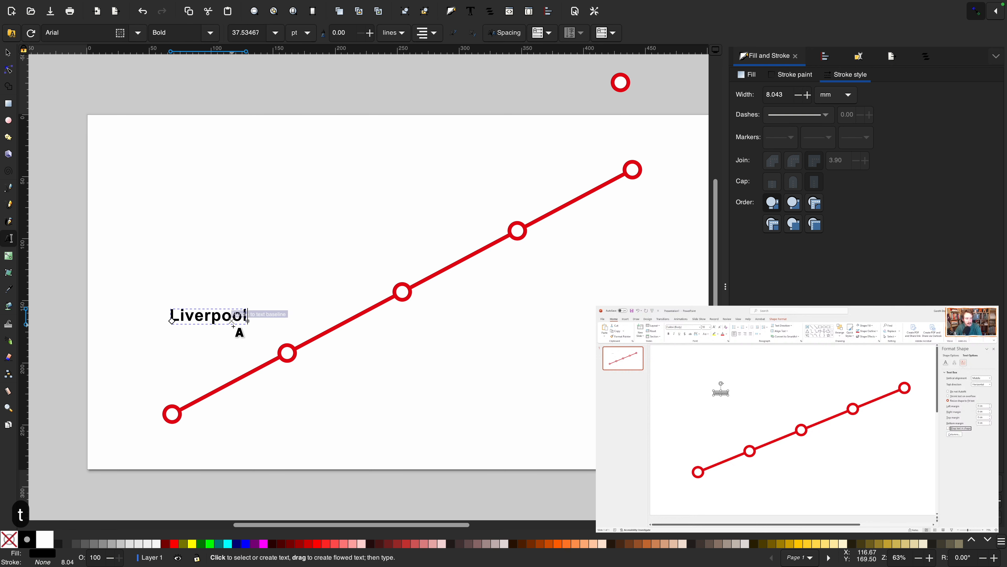
double_click(223, 320)
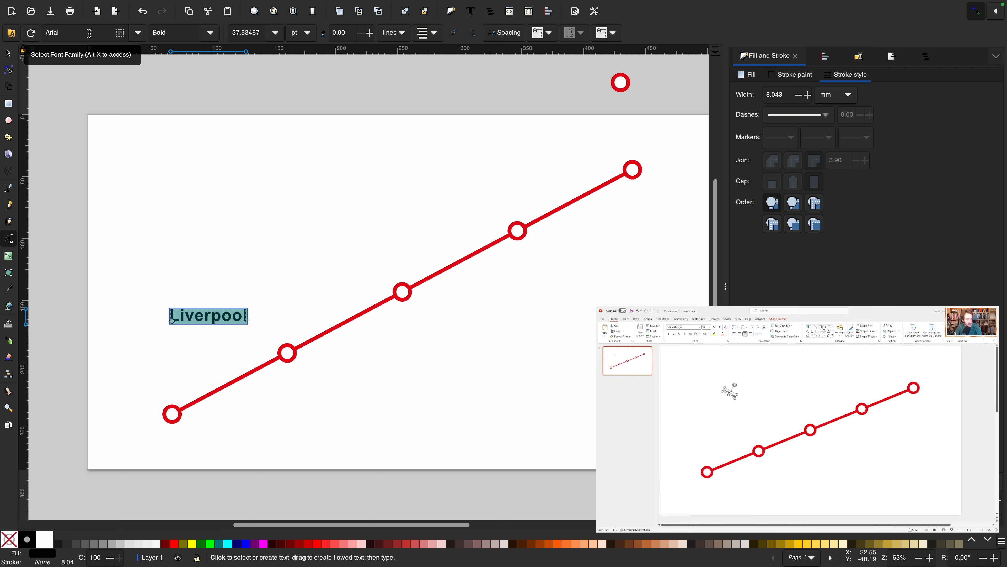
key(F1)
click(240, 318)
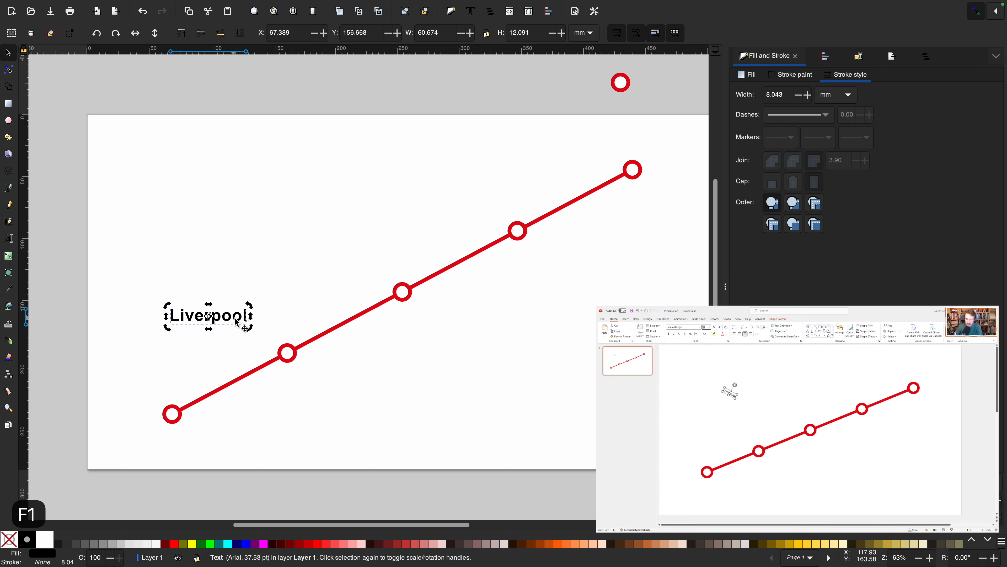
drag(250, 330, 245, 346)
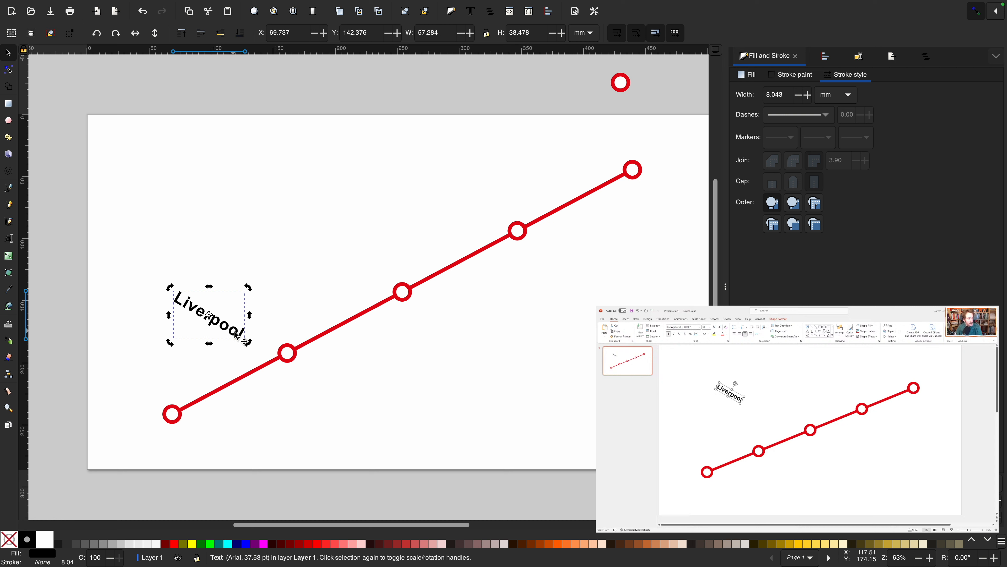
Set the Liverpool text's font to BritishRailDarkNormal.
key(t)
double_click(238, 330)
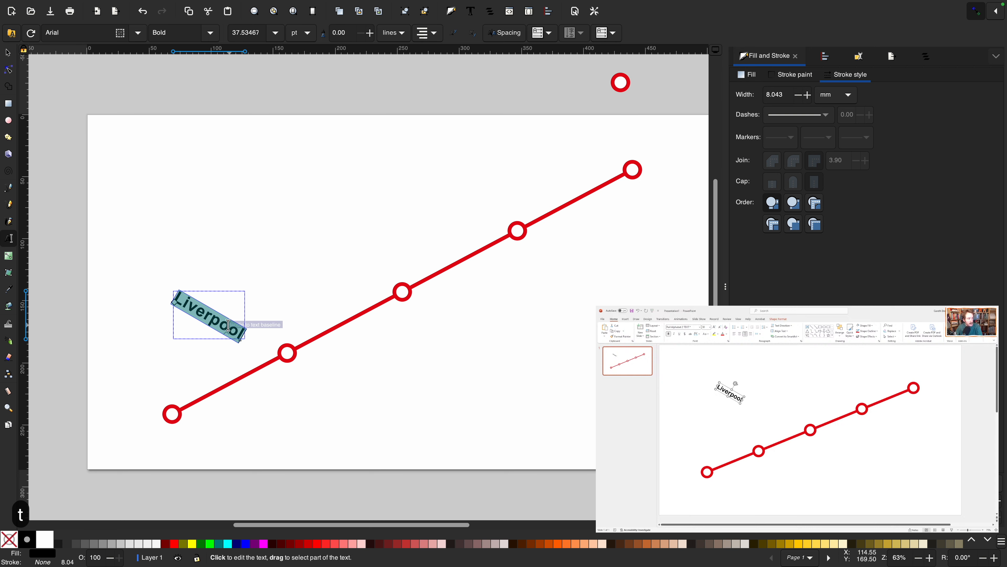
triple_click(62, 32)
text(Brit)
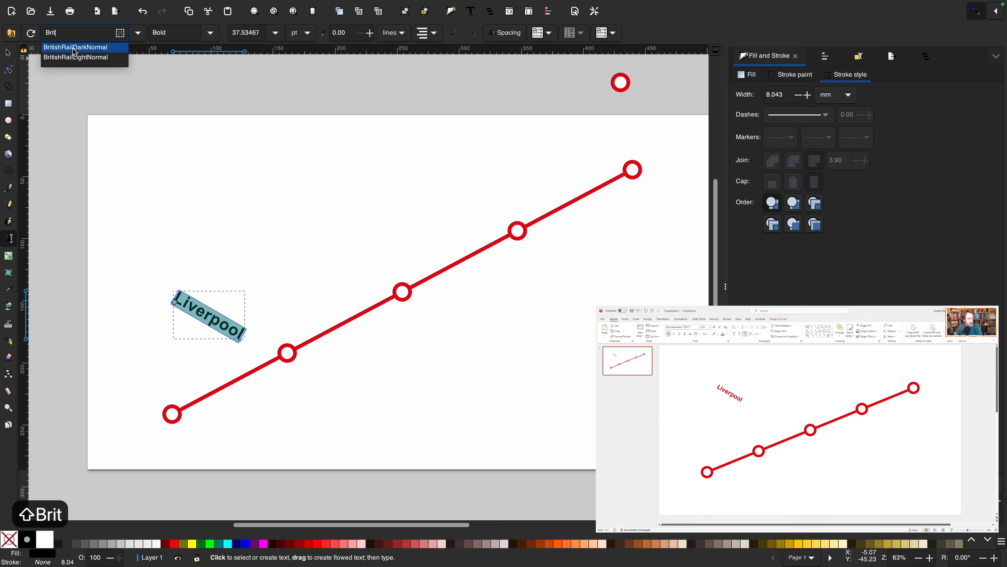
click(75, 49)
key(F1)
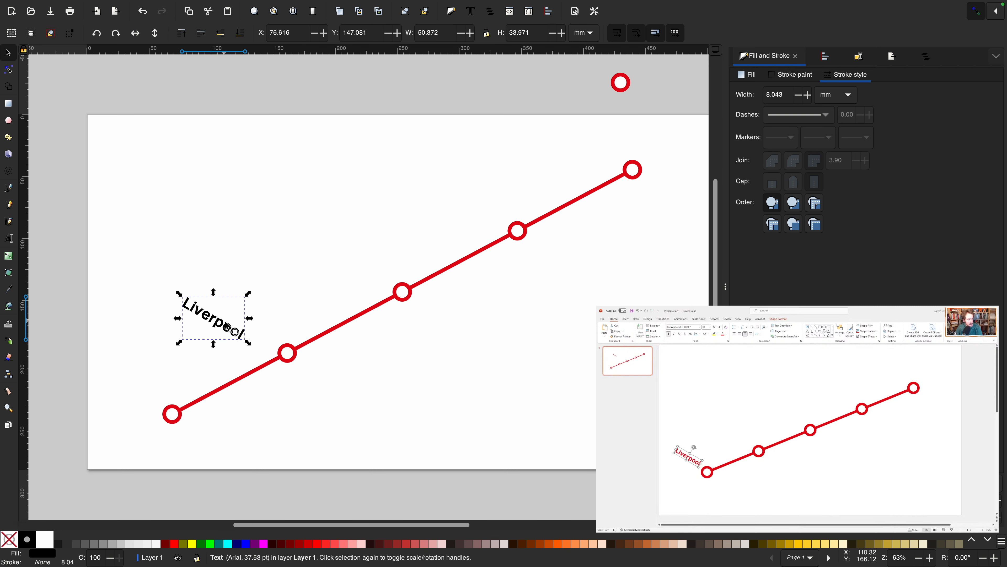
Sample the station circle's red as the Liverpool text's fill and place the text just above and left of the lowest station.
key(F7)
drag(283, 354, 281, 354)
key(F1)
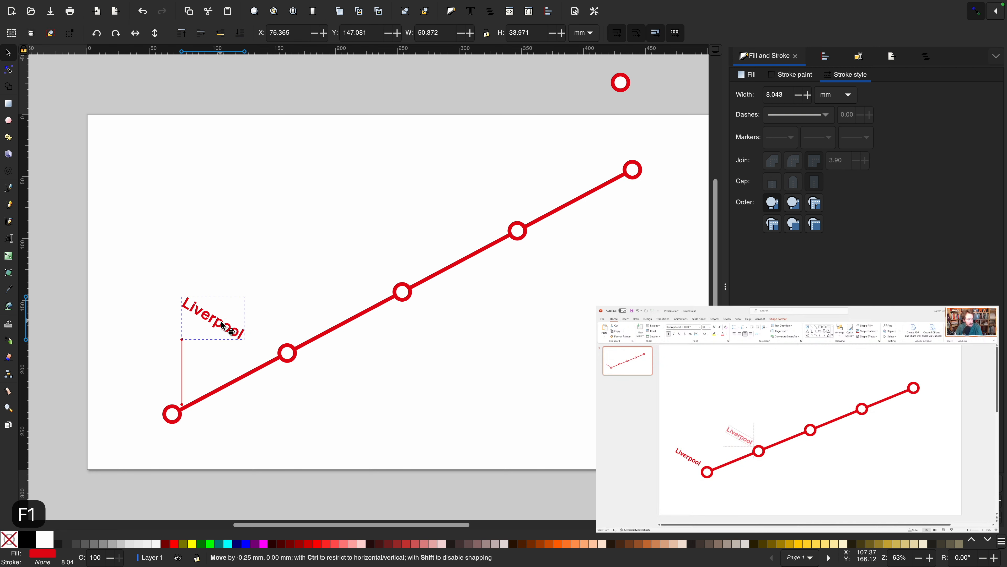
drag(222, 327, 148, 386)
key(shift+6)
key(shift+5)
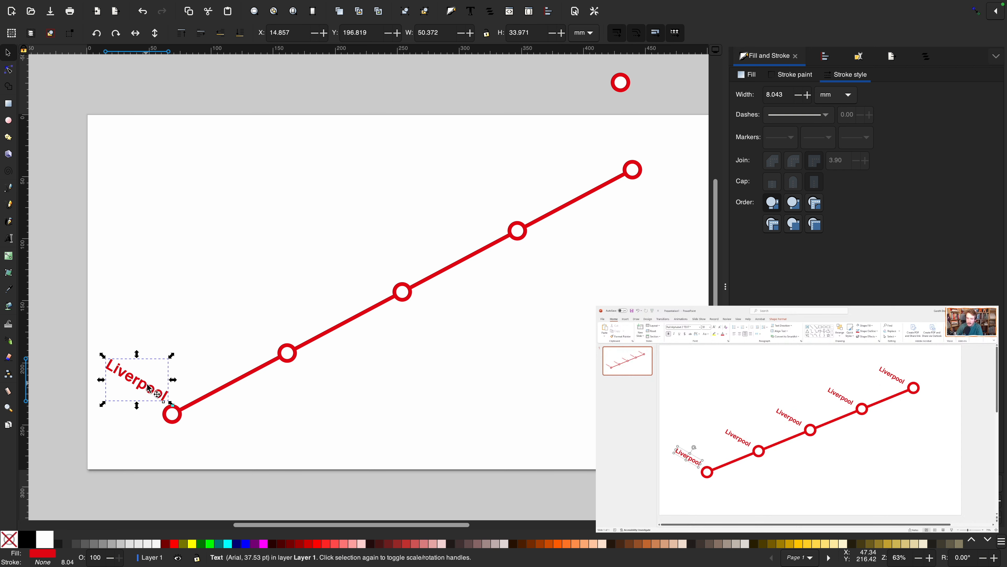
Duplicate the Liverpool label together with the lowest station circle and group the copies.
key(super+d)
key(super+z)
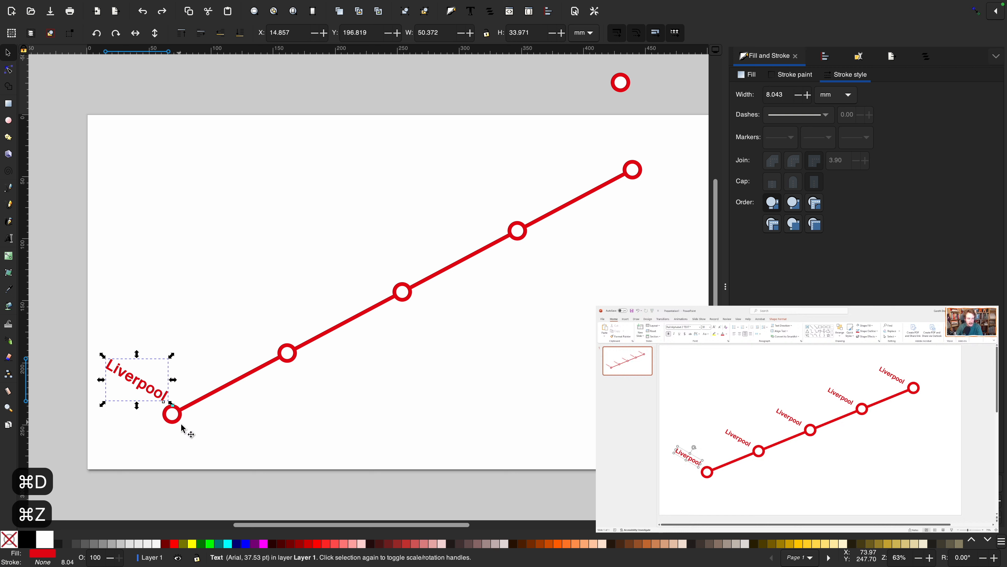
shift+click(176, 422)
key(super+d)
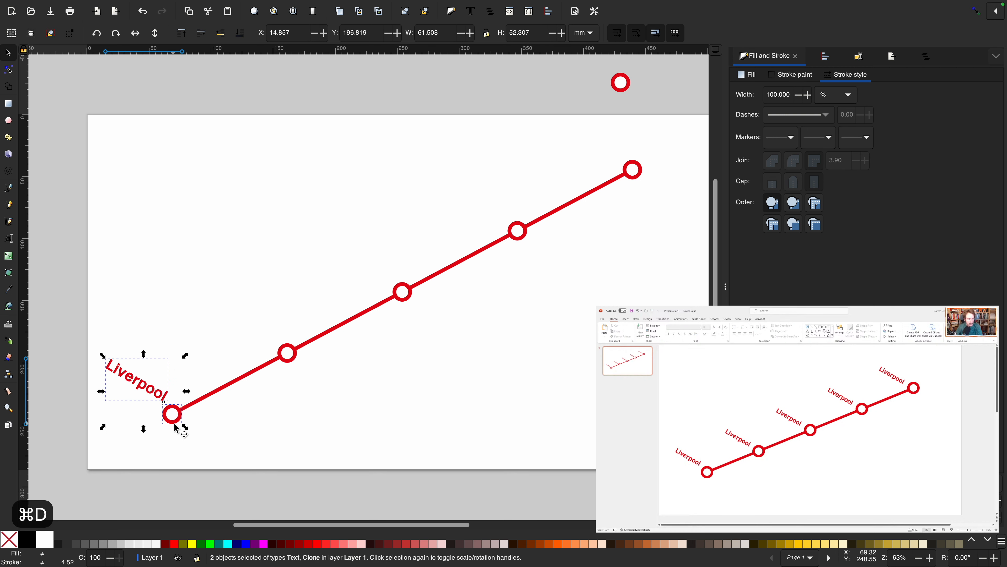
key(super+g)
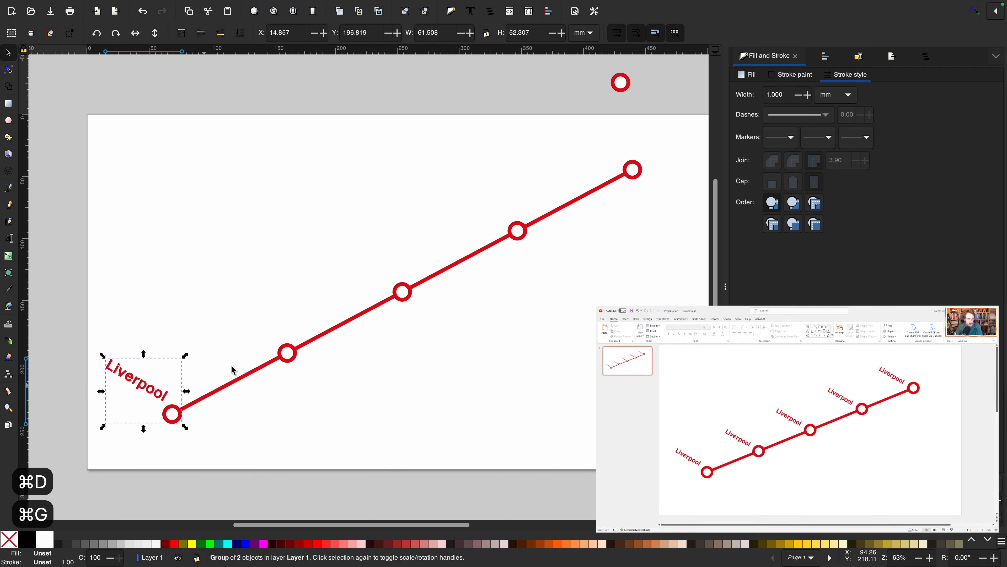
Align the copied group's right and bottom edges with the topmost station circle, relative to the last selected object.
shift+click(641, 174)
key(shift+super+a)
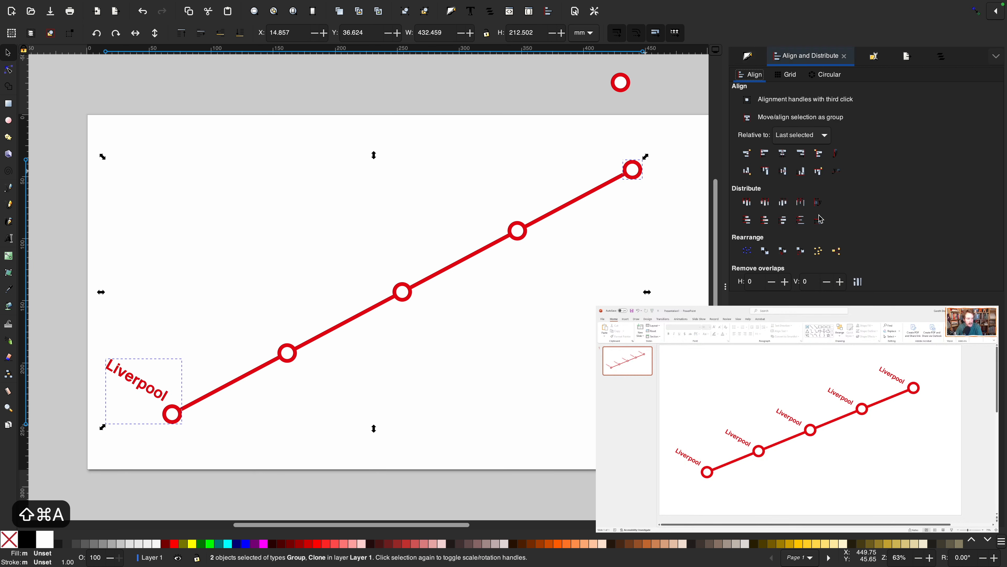
click(802, 171)
key(Escape)
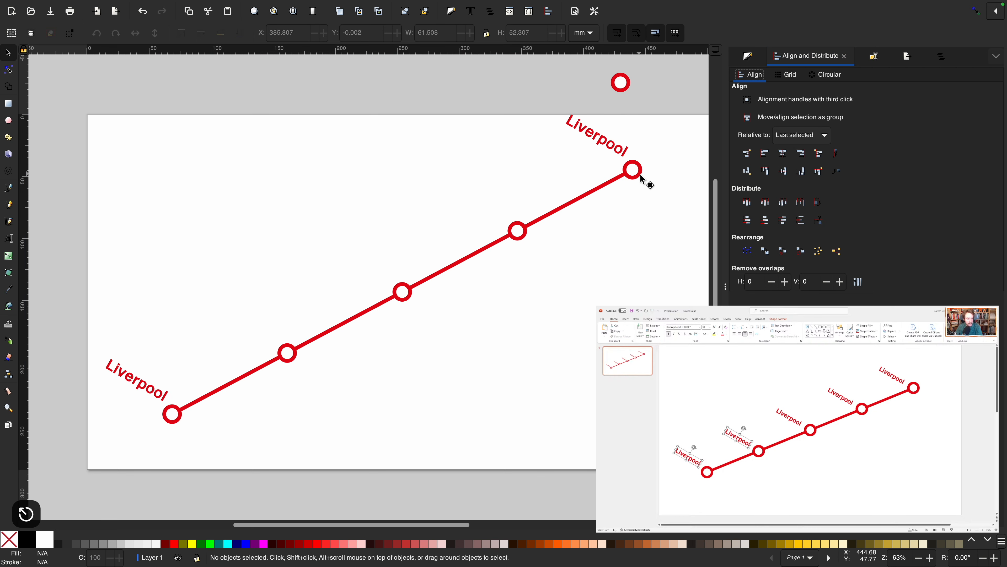
Ungroup the copied label and circle at the topmost station and delete the duplicate circle.
click(642, 178)
key(shift+super+g)
key(Escape)
key(BackSpace)
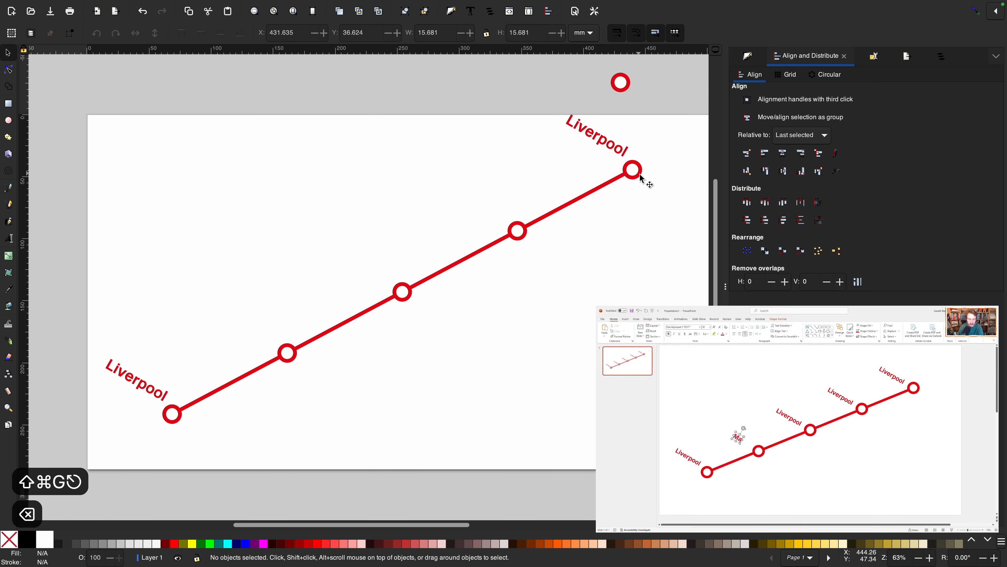
Duplicate the topmost Liverpool label three times and place one copy above and left of each of the three middle stations.
click(608, 147)
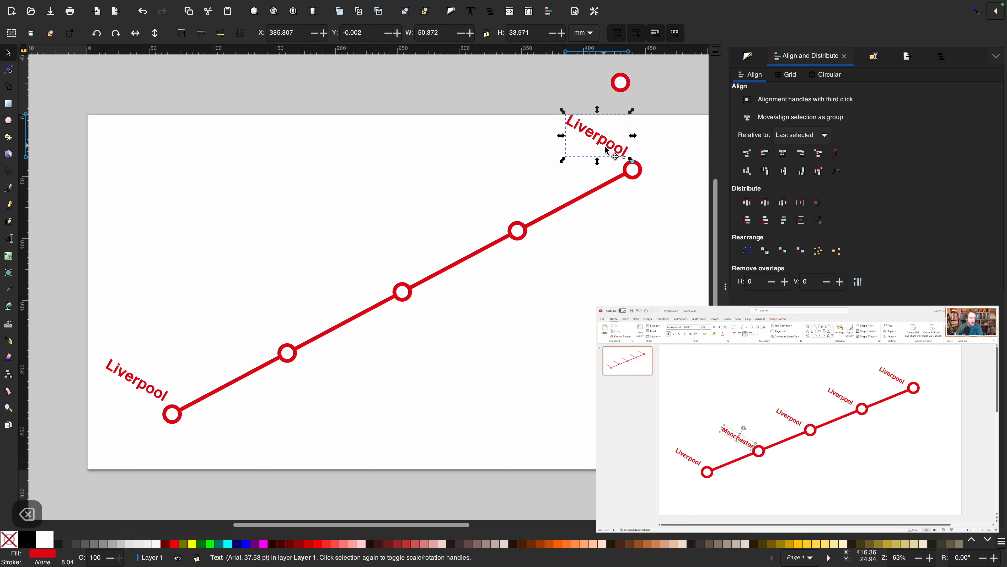
key(super+d)
drag(608, 147, 245, 335)
key(super+d)
click(367, 254)
key(super+d)
drag(366, 254, 254, 316)
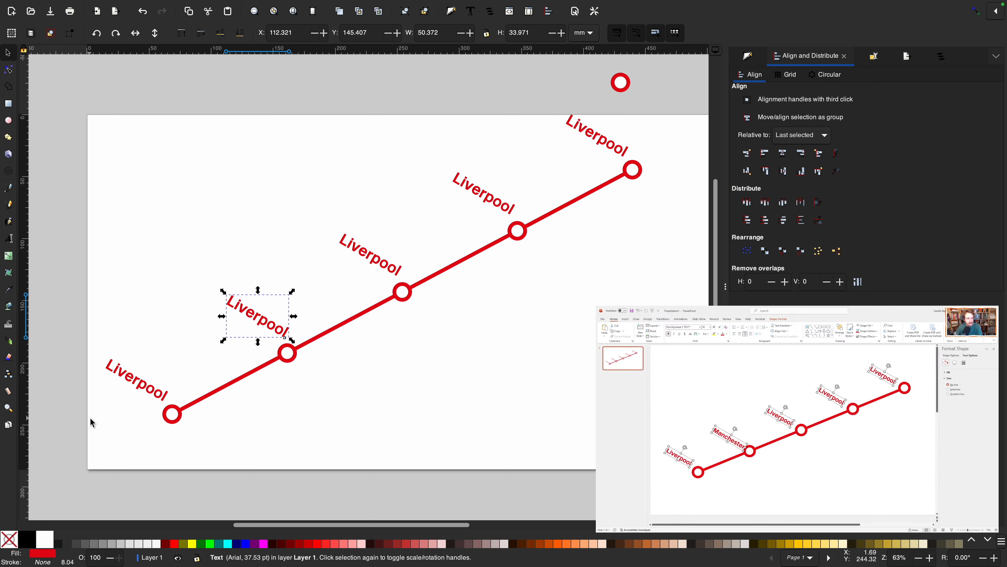
Distribute the five Liverpool labels so that their right edges and their bottom edges are equidistant.
drag(90, 418, 200, 363)
click(166, 394)
shift+click(282, 302)
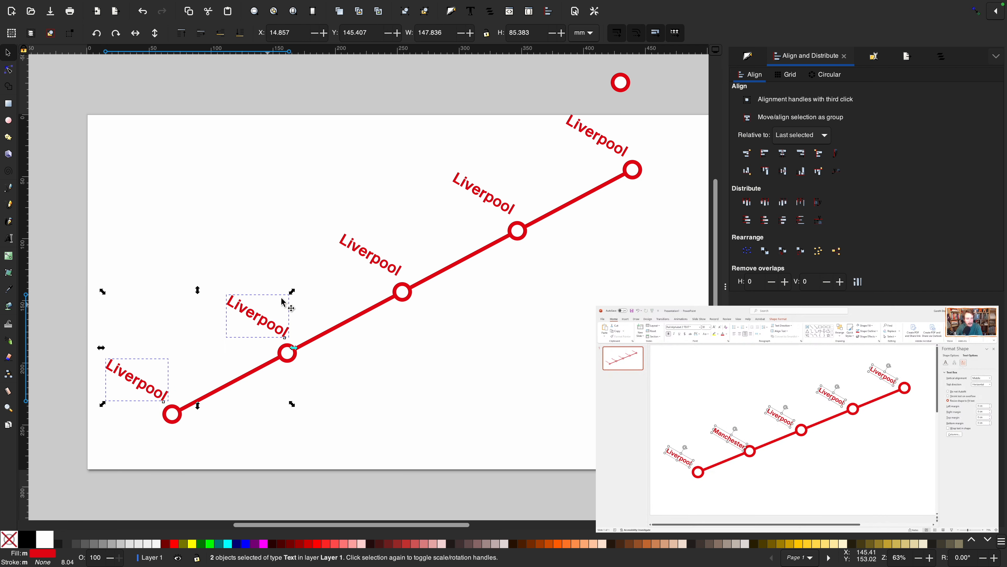
shift+click(399, 264)
shift+click(506, 206)
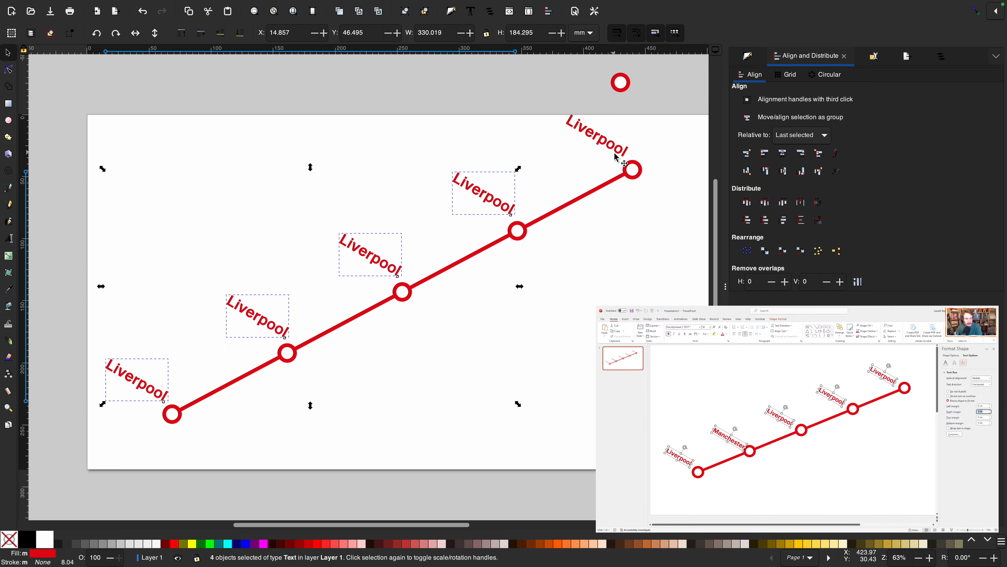
shift+click(617, 158)
click(787, 205)
click(786, 222)
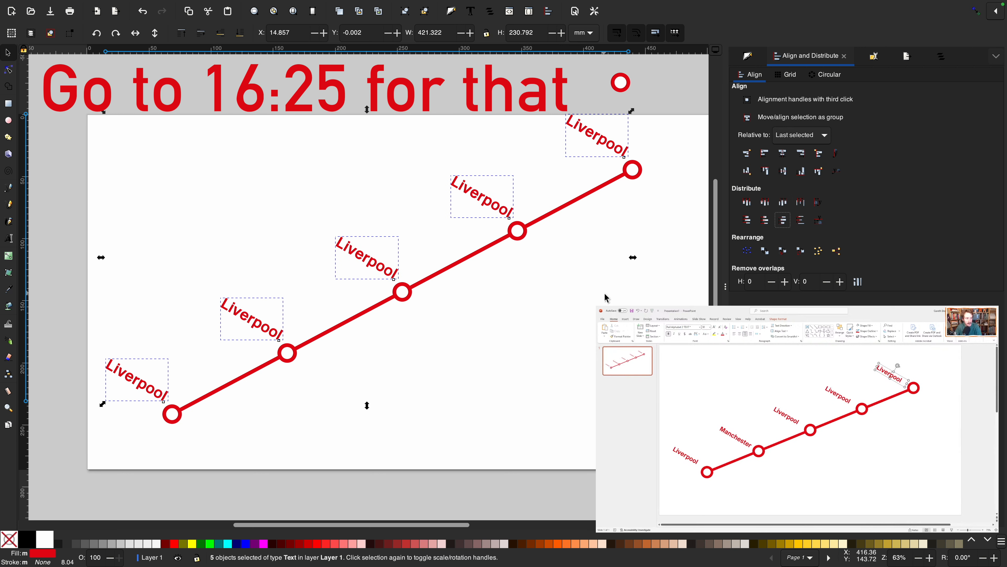
click(572, 276)
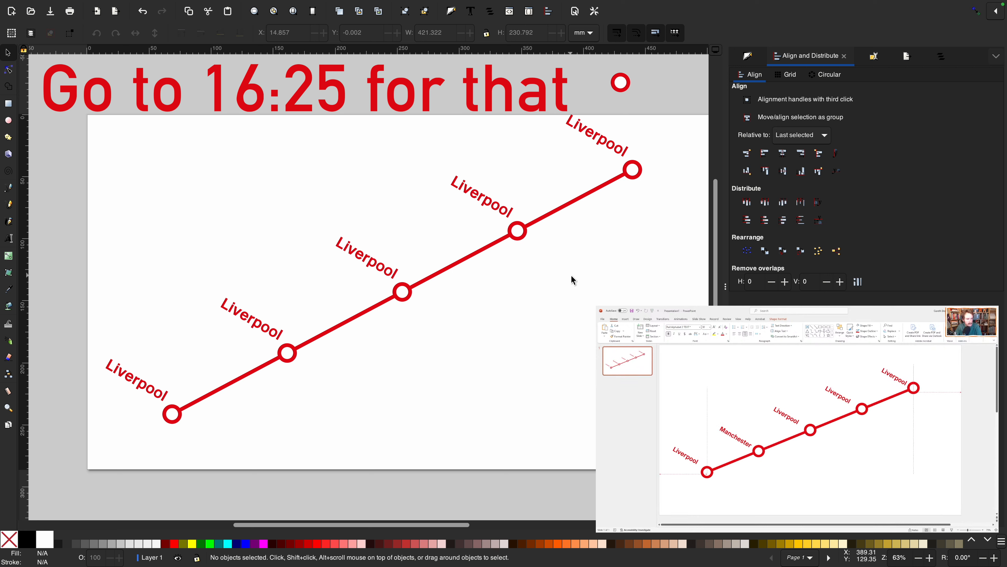
click(162, 374)
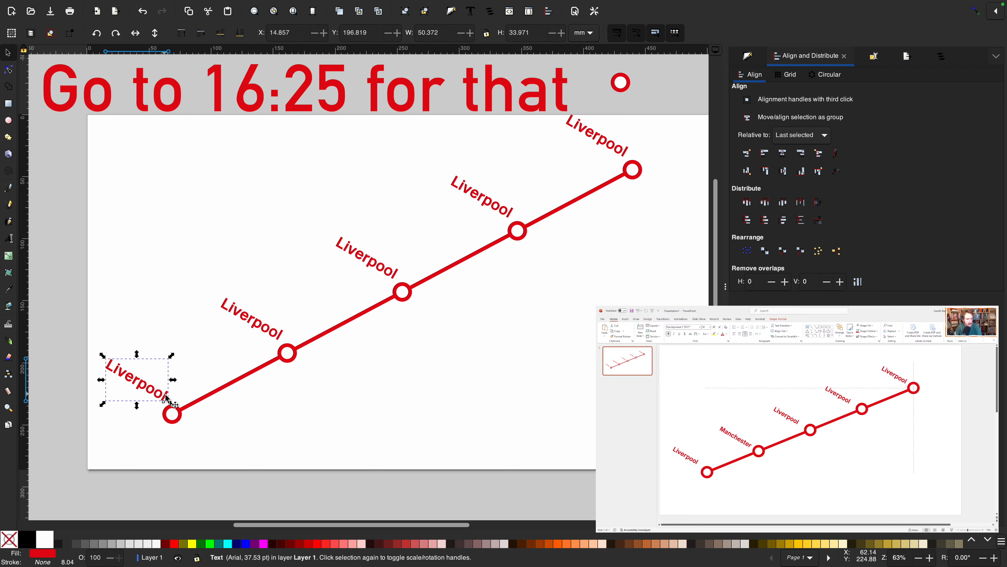
key(F2)
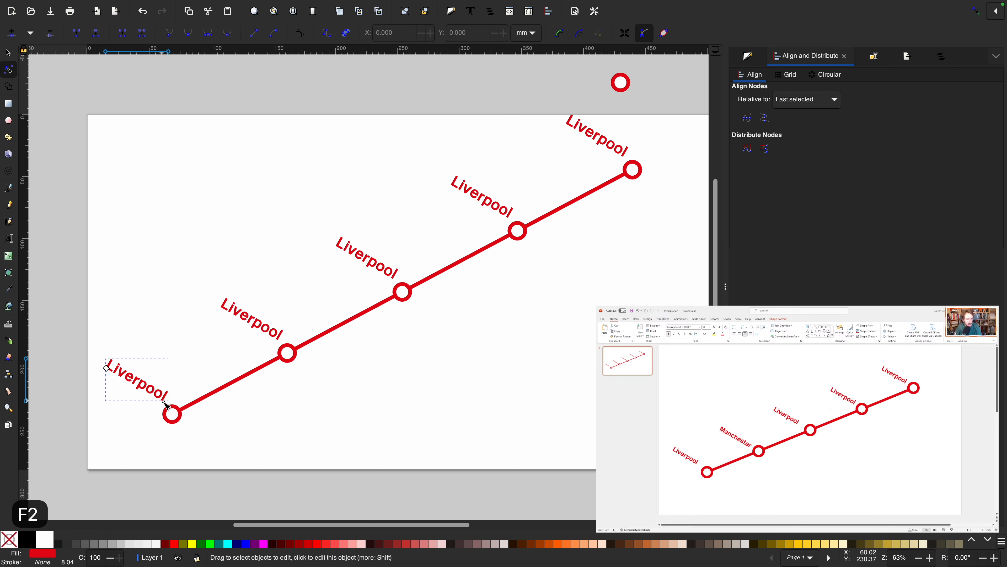
key(t)
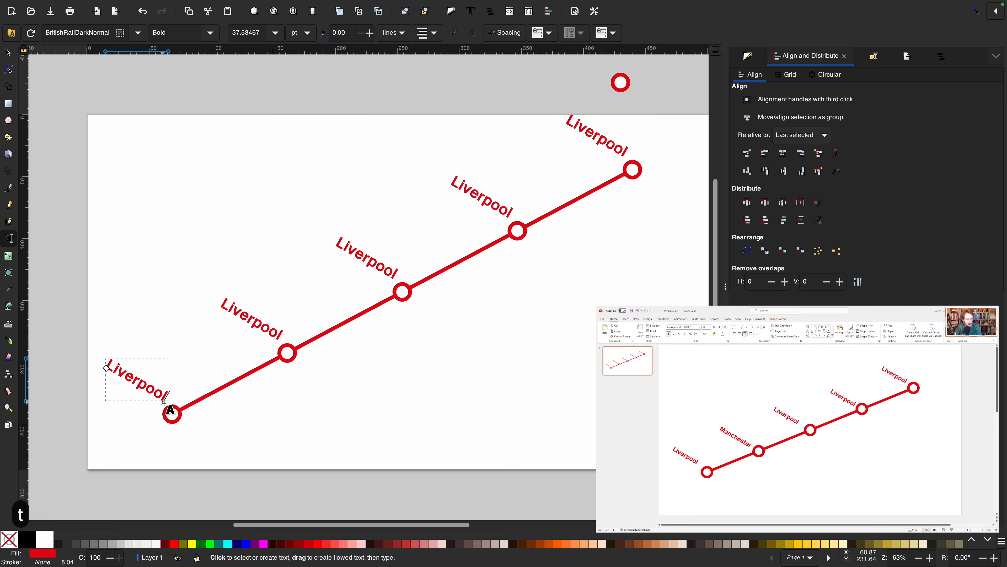
key(F1)
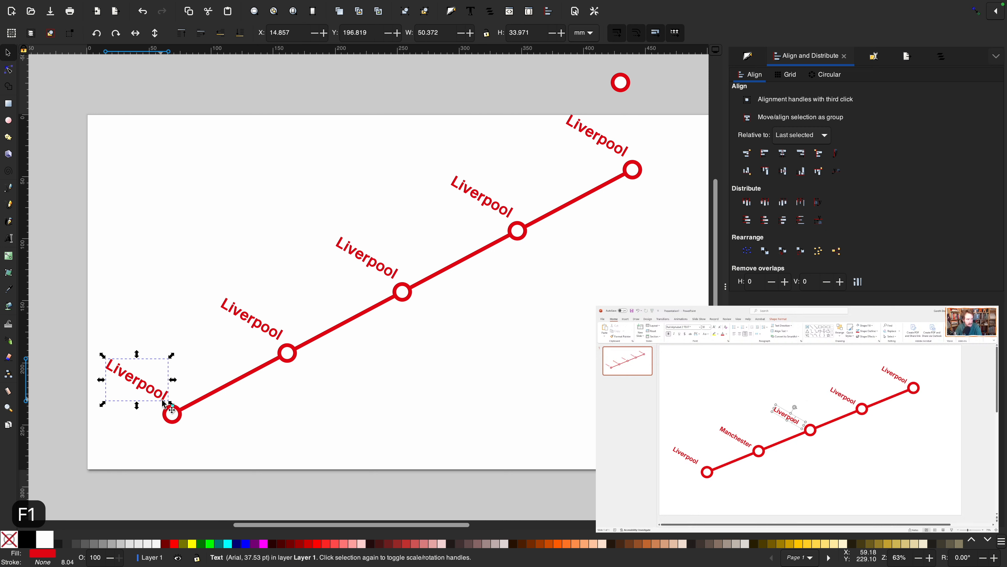
drag(171, 403, 173, 411)
key(super+z)
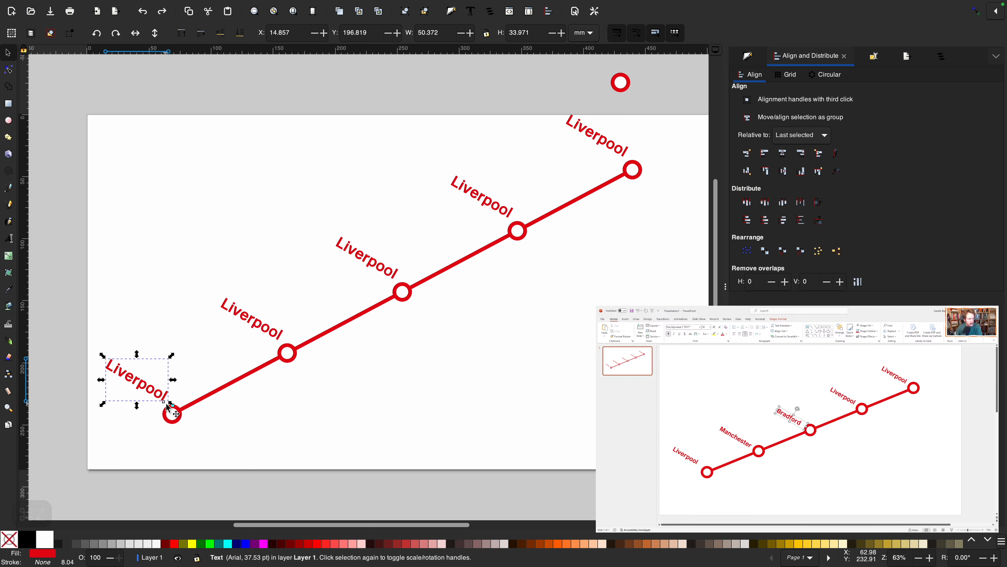
Replace the text of the second label from the lower end with Manchester and the third with Bradford.
key(t)
click(234, 314)
double_click(234, 315)
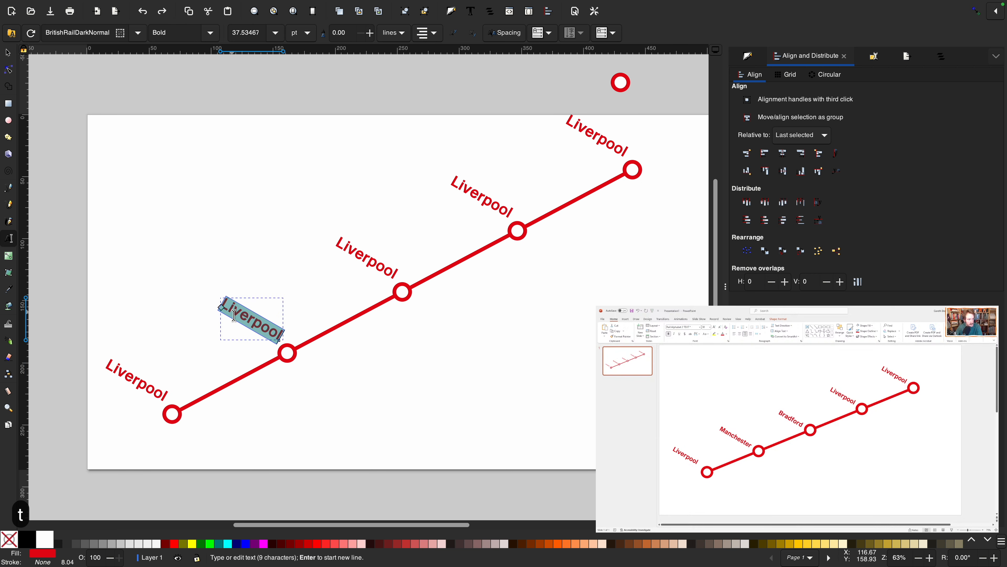
text(Manchester)
click(356, 258)
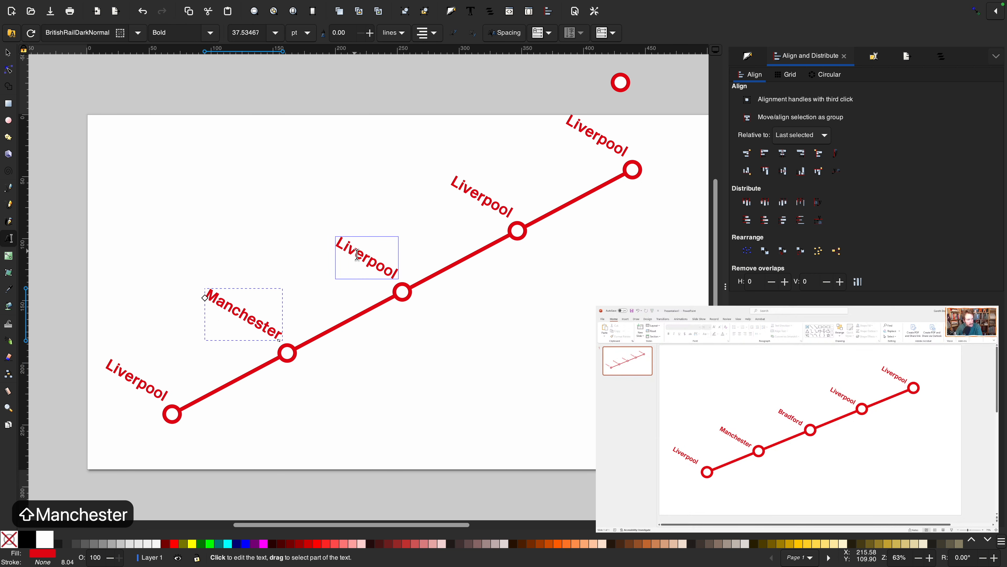
double_click(355, 259)
text(Bradford)
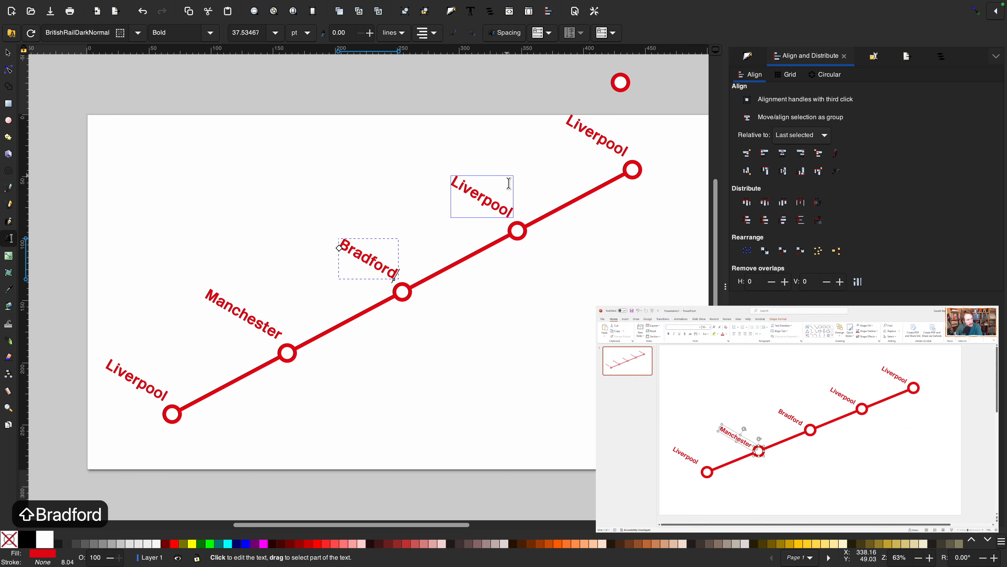
double_click(493, 200)
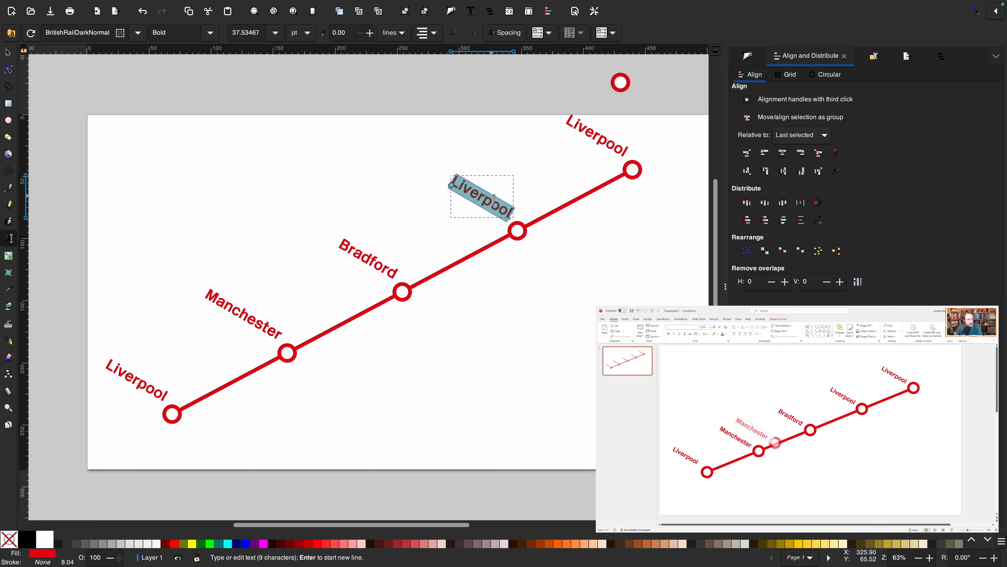
key(F1)
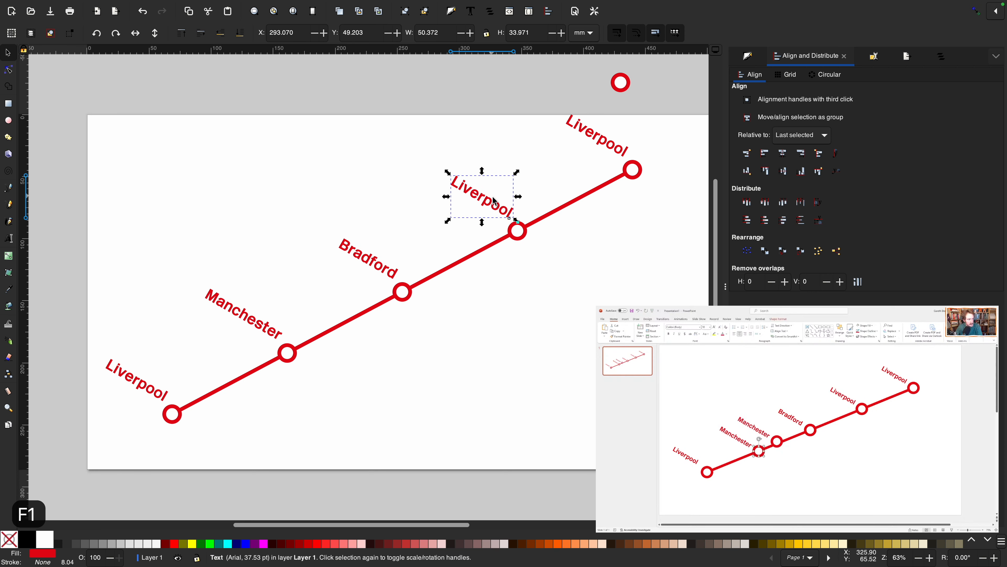
Duplicate the Manchester station circle and its label, placing the copies on the line midway towards the Bradford station.
click(280, 336)
click(287, 351)
key(super+d)
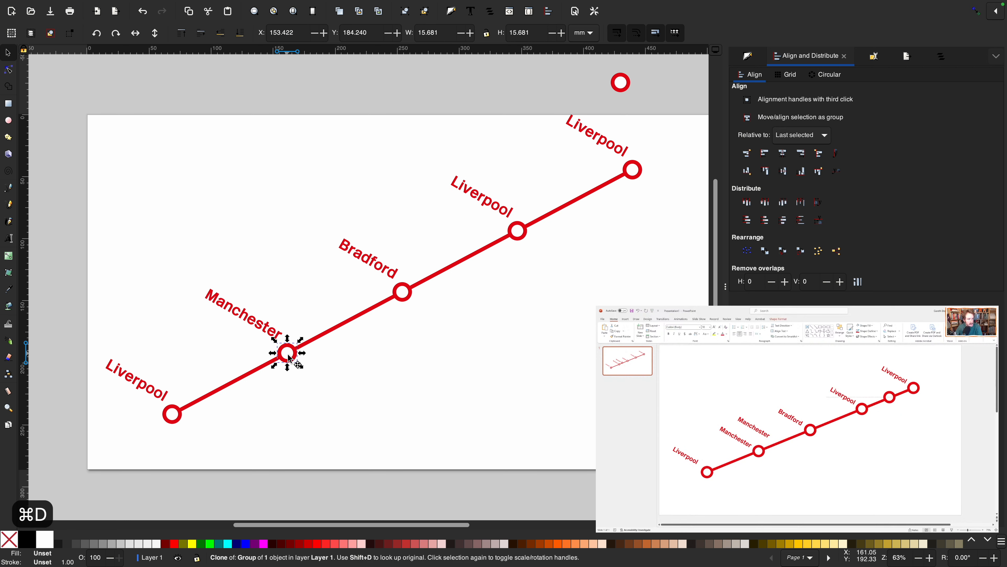
drag(290, 359, 347, 329)
click(254, 327)
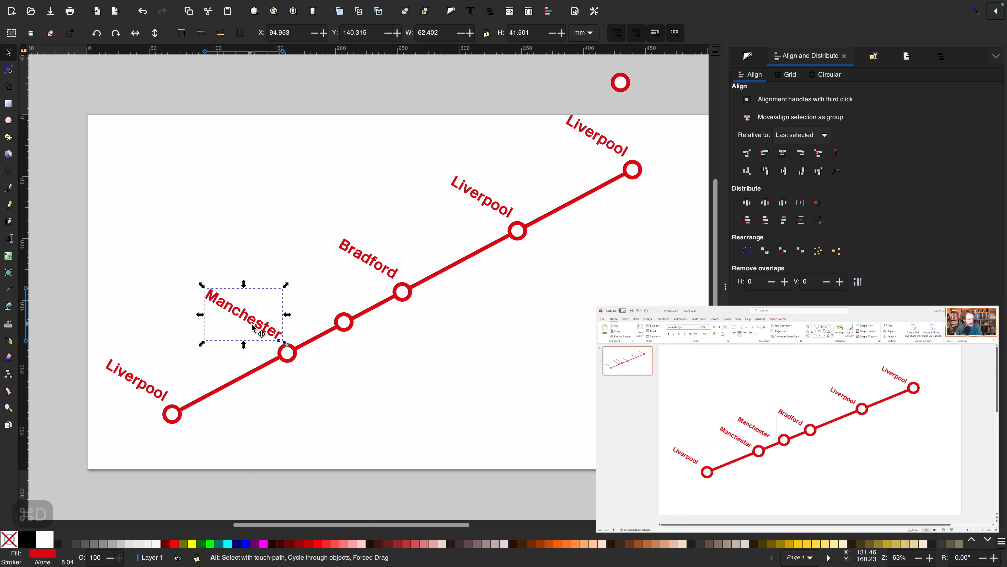
key(super+d)
drag(254, 328, 310, 302)
Distribute all six station circles along the line with equidistant right edges and equidistant bottom edges.
drag(137, 462, 674, 218)
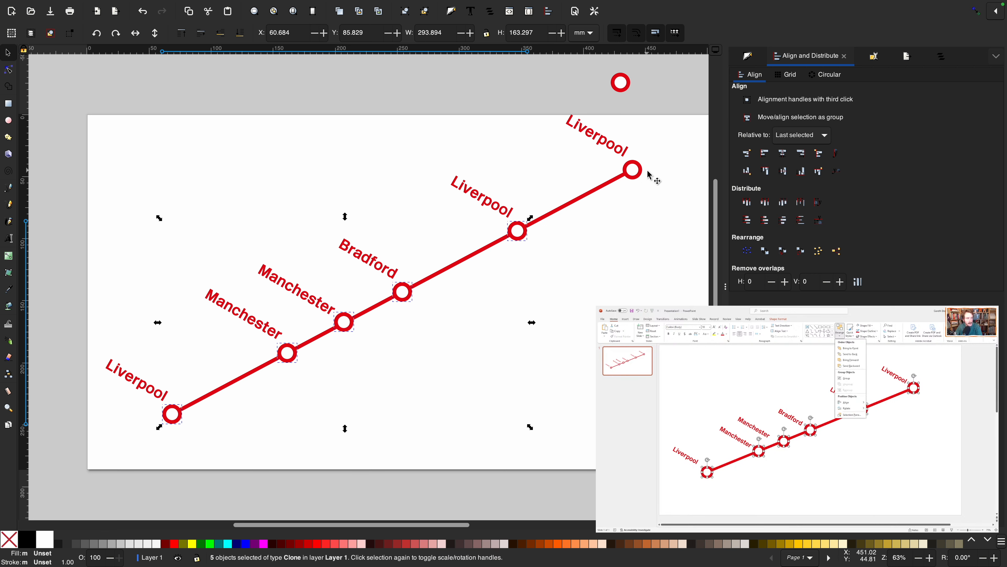
shift+click(648, 175)
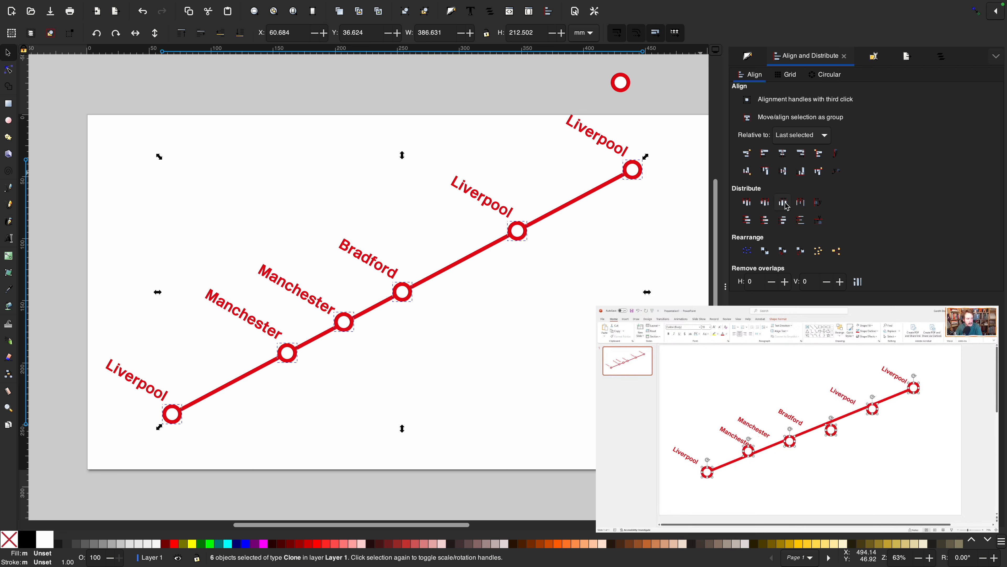
click(785, 220)
click(651, 272)
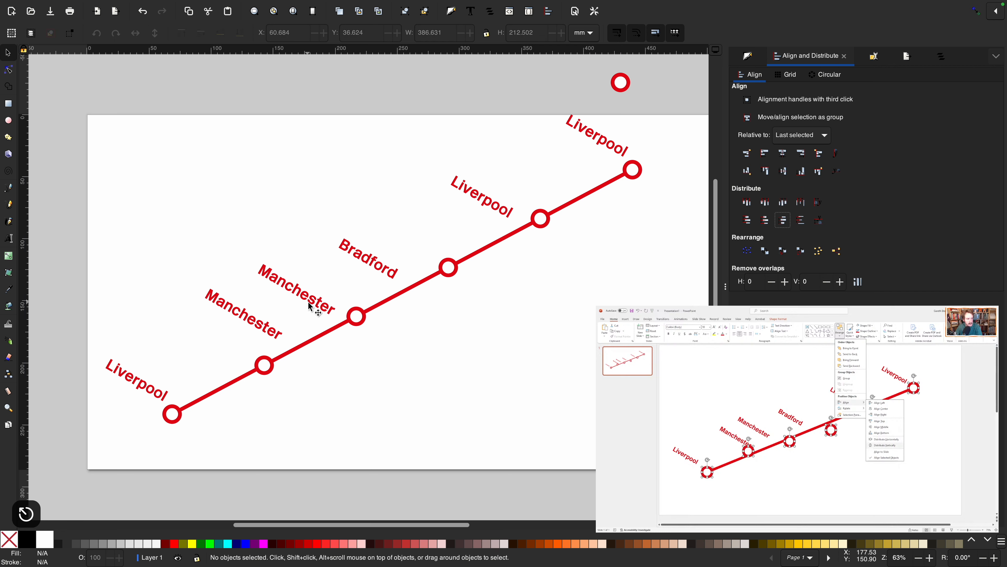
Try to distribute the six station labels with equal horizontal and vertical gaps.
click(250, 320)
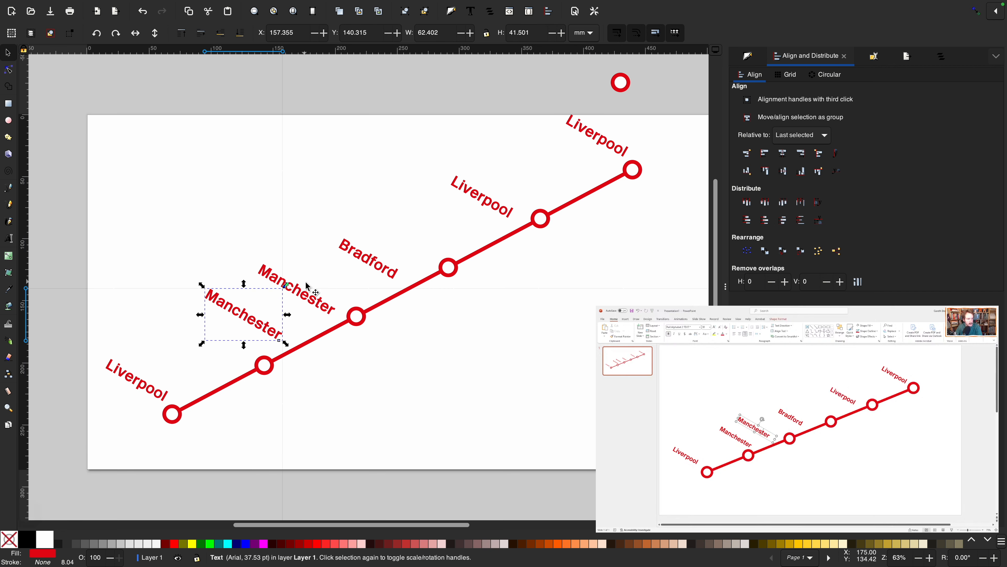
shift+click(310, 292)
shift+click(383, 262)
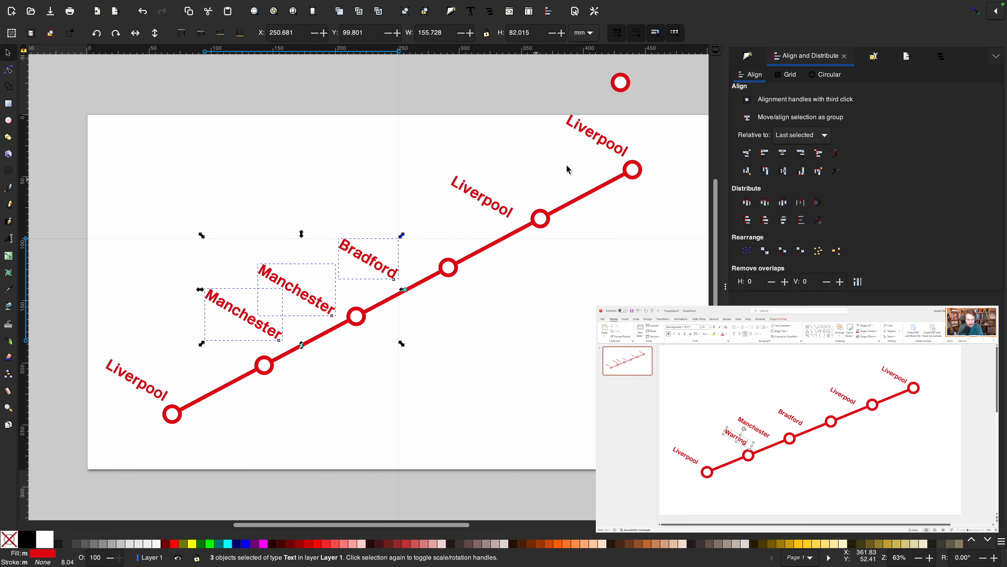
shift+click(487, 206)
shift+click(614, 153)
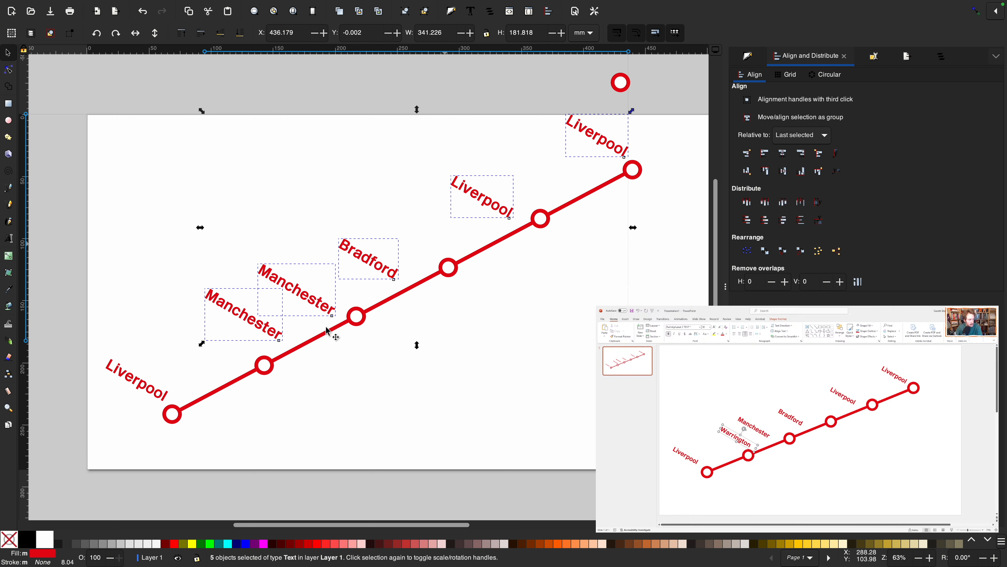
shift+click(144, 376)
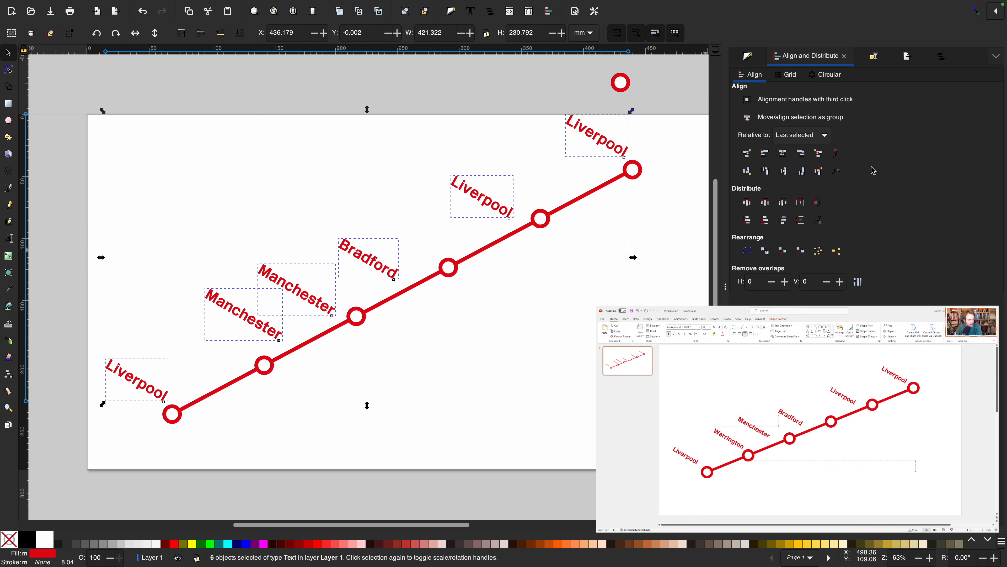
click(800, 202)
click(801, 221)
key(Escape)
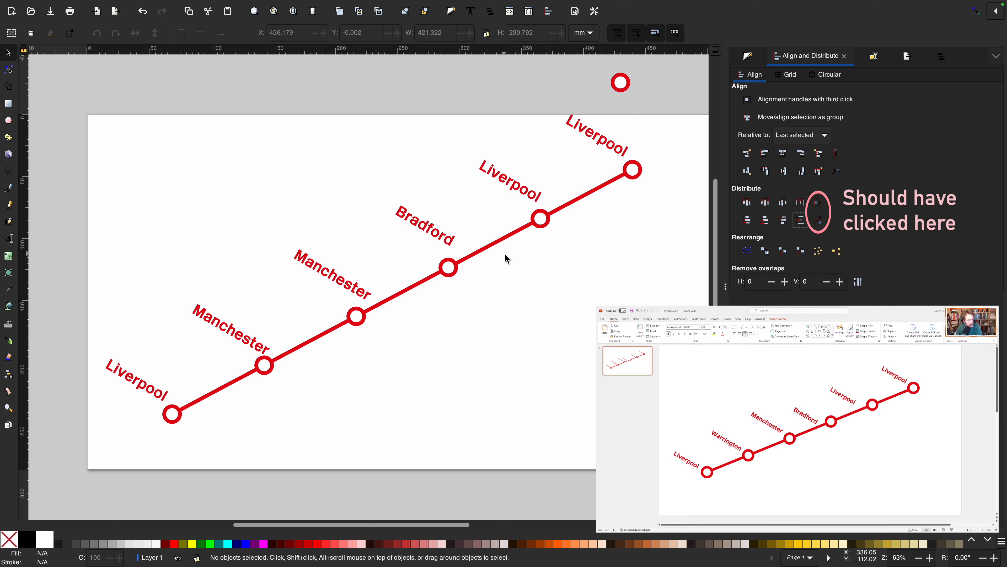
key(super+z)
key(super+z)
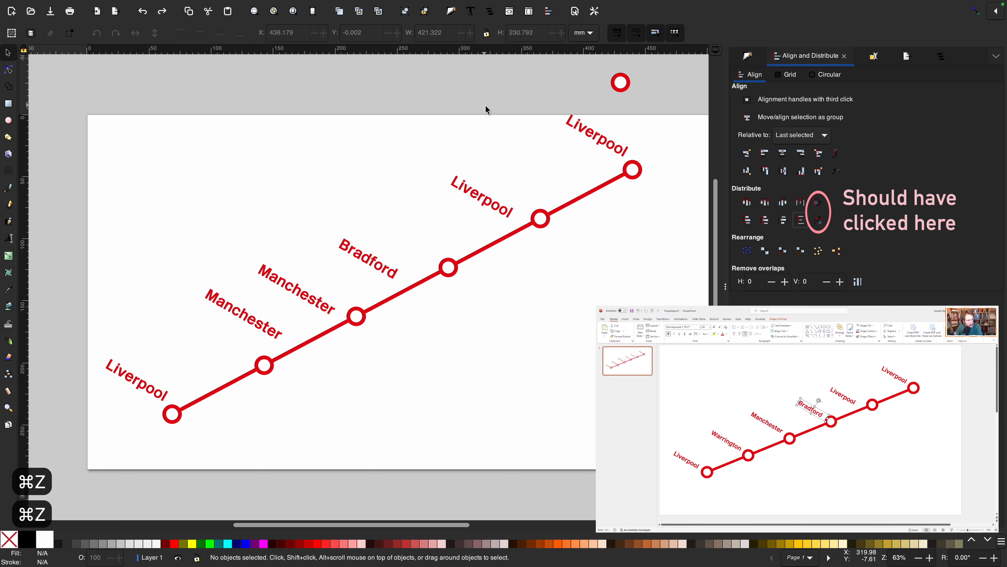
Distribute the six station labels by equidistant right edges and equidistant bottom edges to match the circles.
click(594, 142)
shift+click(497, 191)
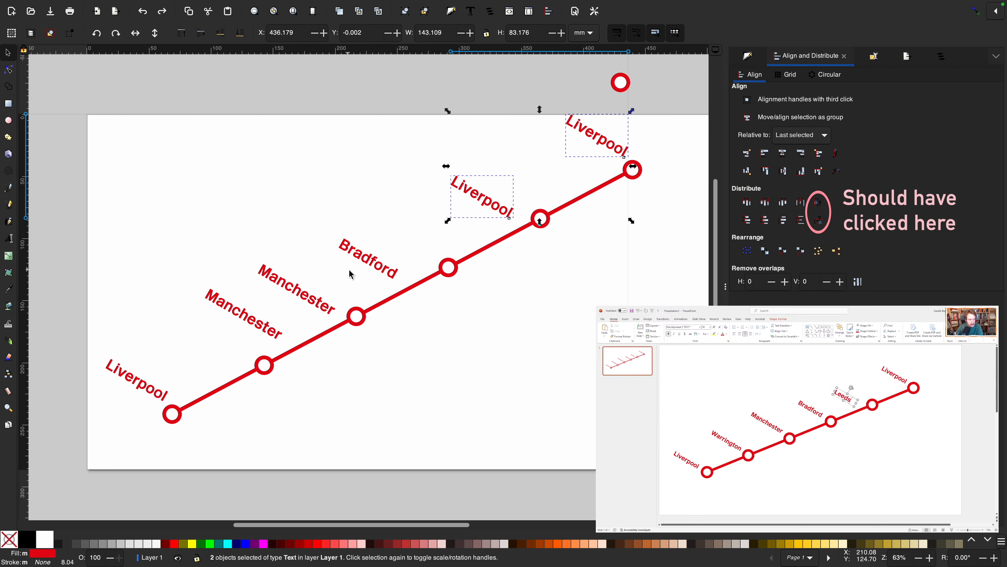
shift+click(372, 257)
shift+click(310, 293)
shift+click(257, 318)
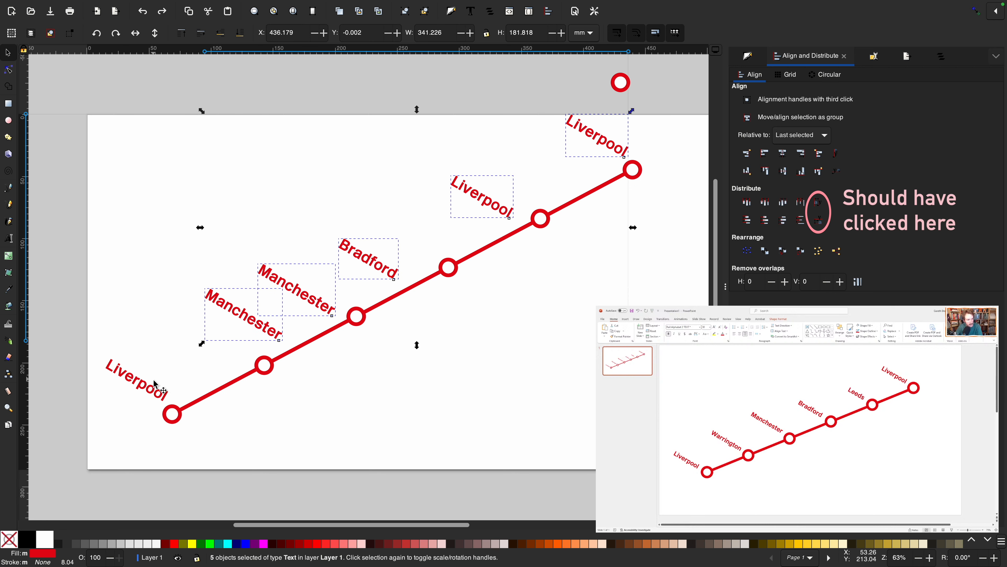
shift+click(159, 388)
click(783, 220)
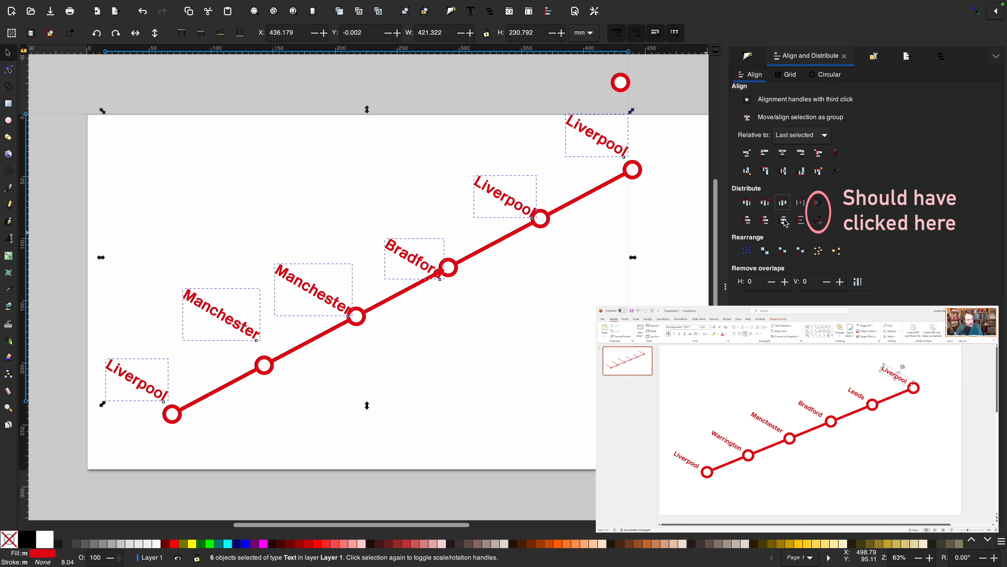
click(492, 229)
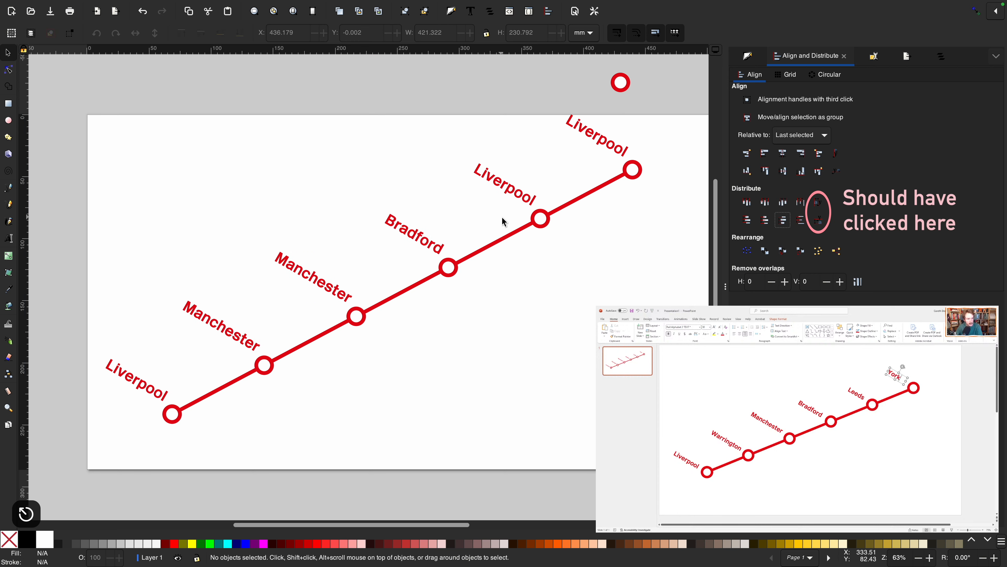
Change the lower Manchester label to Warrington, the label above Bradford to Leeds and the topmost label to York.
key(t)
double_click(250, 334)
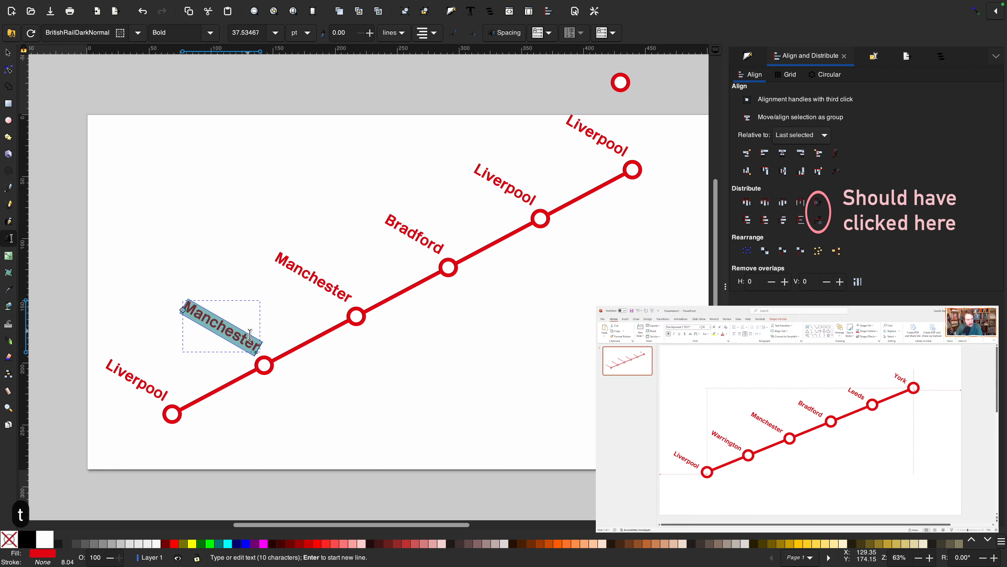
text(Warrington)
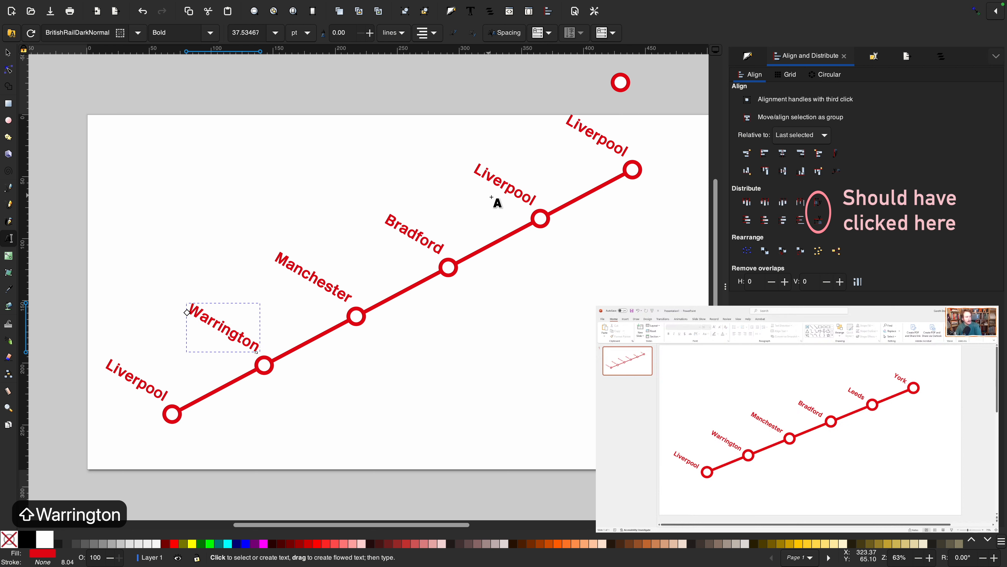
double_click(500, 187)
text(Leeds)
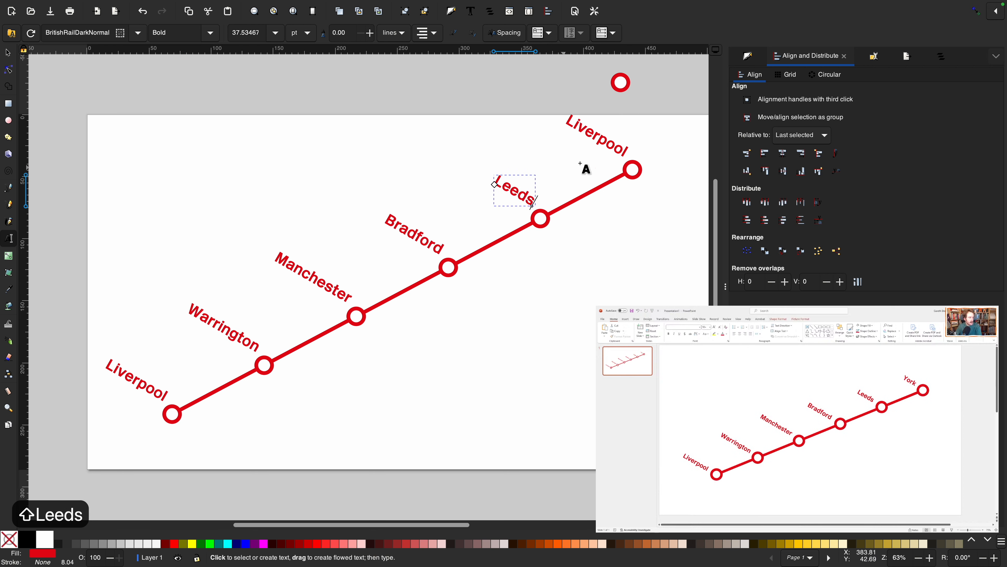
double_click(614, 144)
text(York)
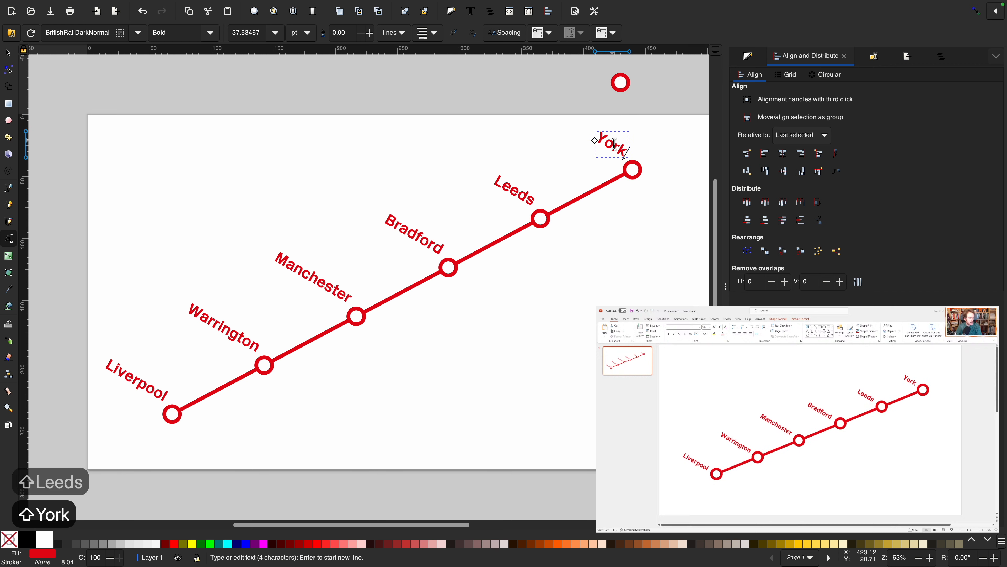
key(F1)
click(630, 228)
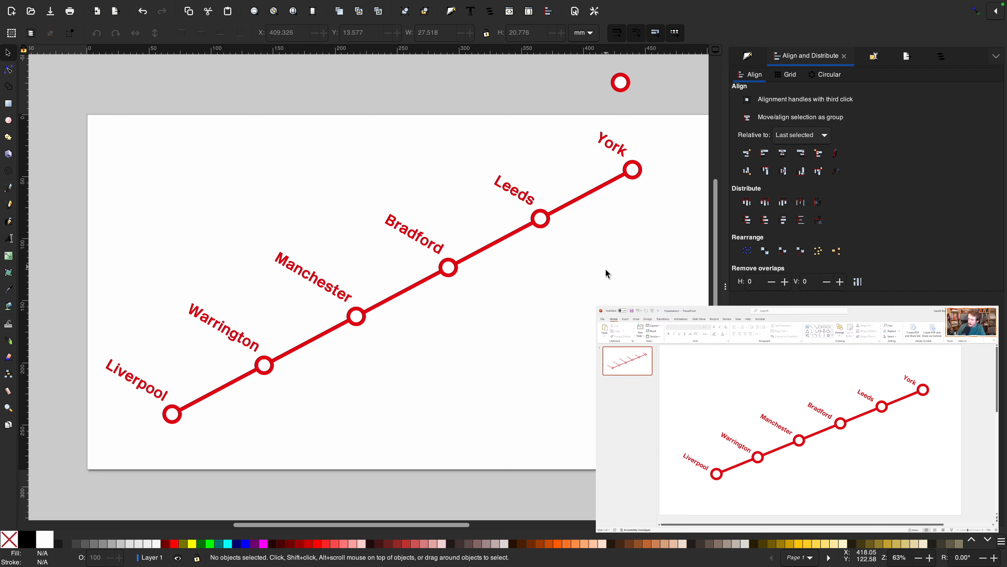
scroll(650, 167, up, 1)
scroll(650, 167, right, 1)
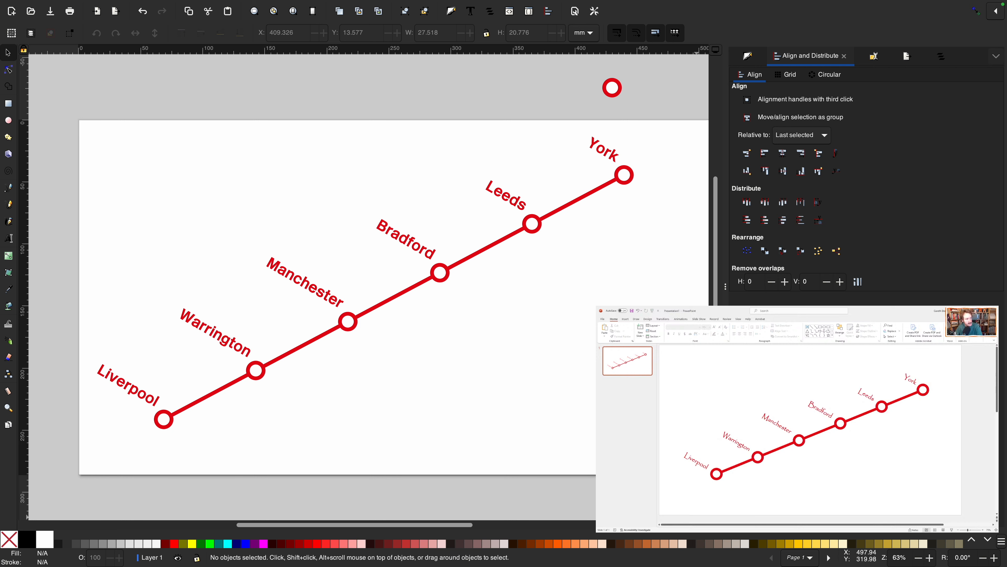
Set the font of all six station labels from Liverpool to York to Papyrus.
click(609, 157)
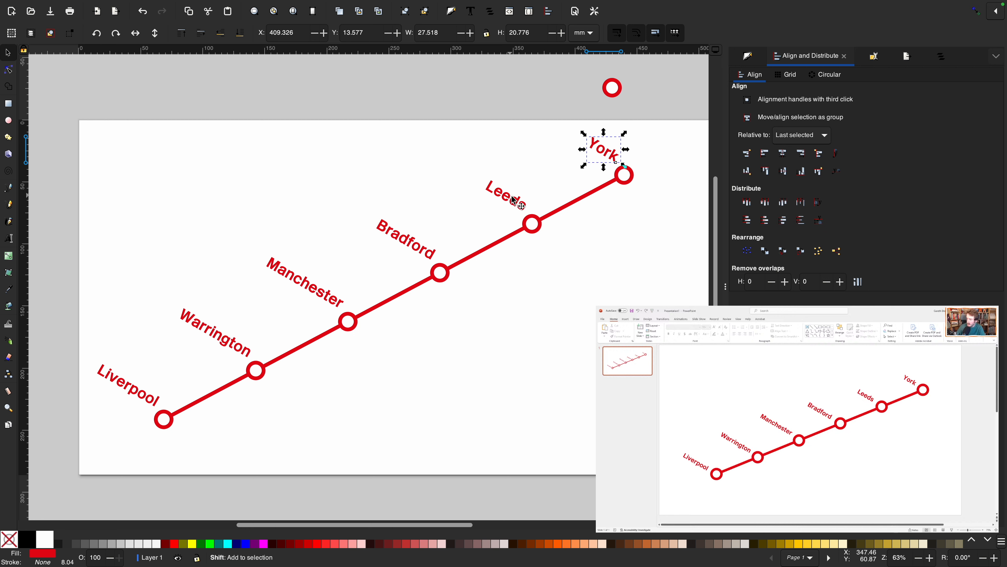
shift+click(514, 200)
shift+click(430, 246)
shift+click(308, 295)
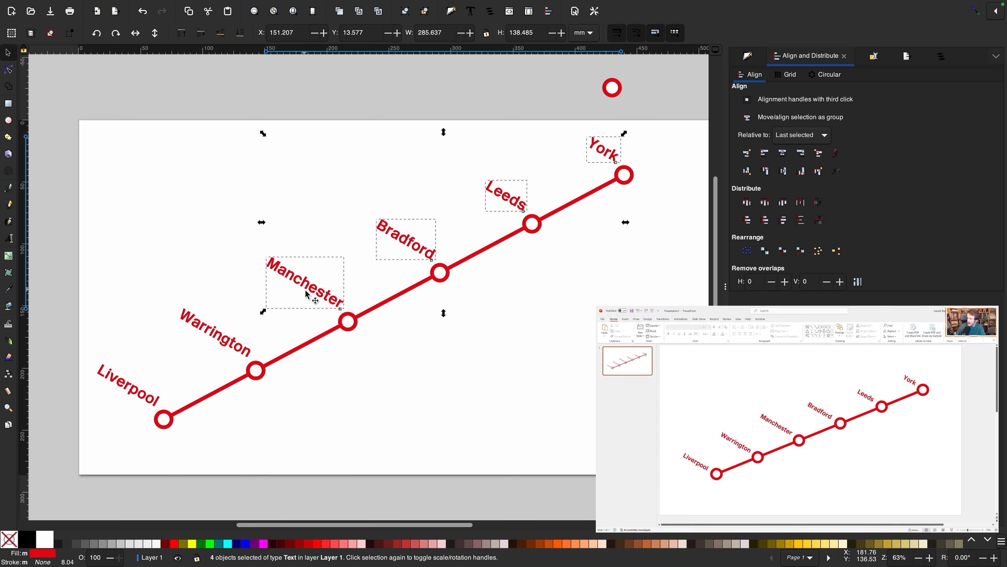
shift+click(234, 337)
shift+click(139, 394)
key(t)
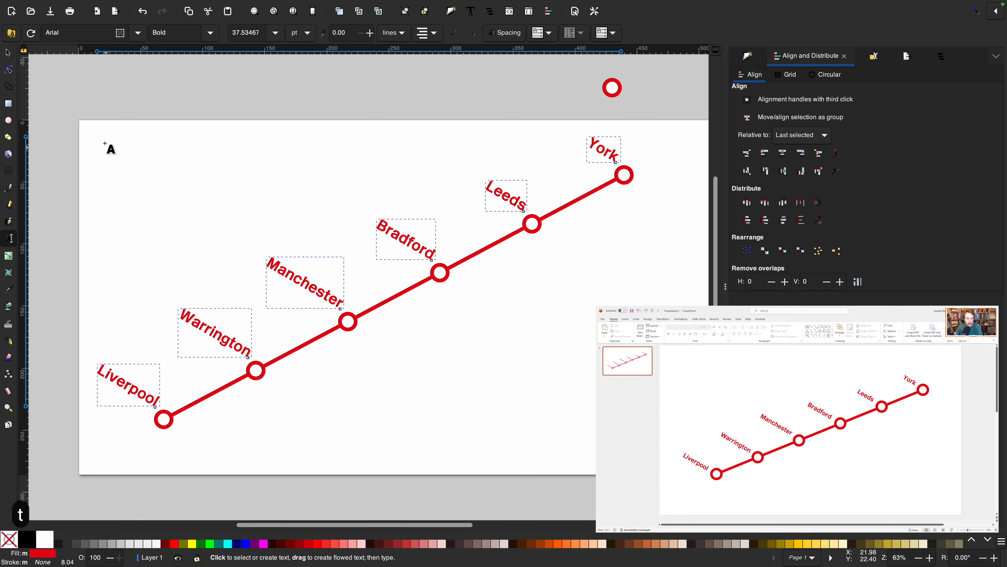
double_click(72, 36)
text(Papyrus)
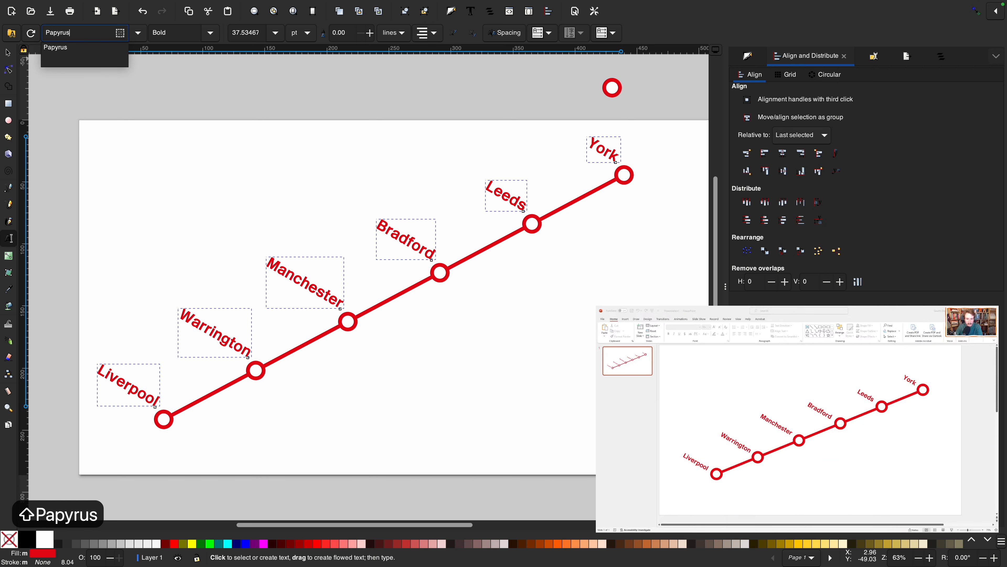
key(Return)
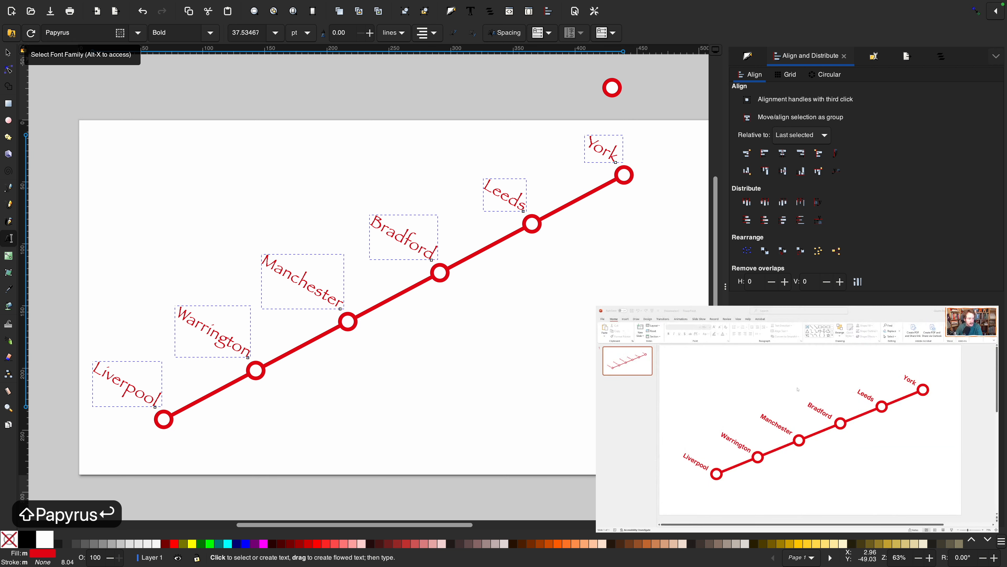
Set the font of the six selected station labels to BritishRailDarkNormal and deselect them.
double_click(71, 33)
text(Rail)
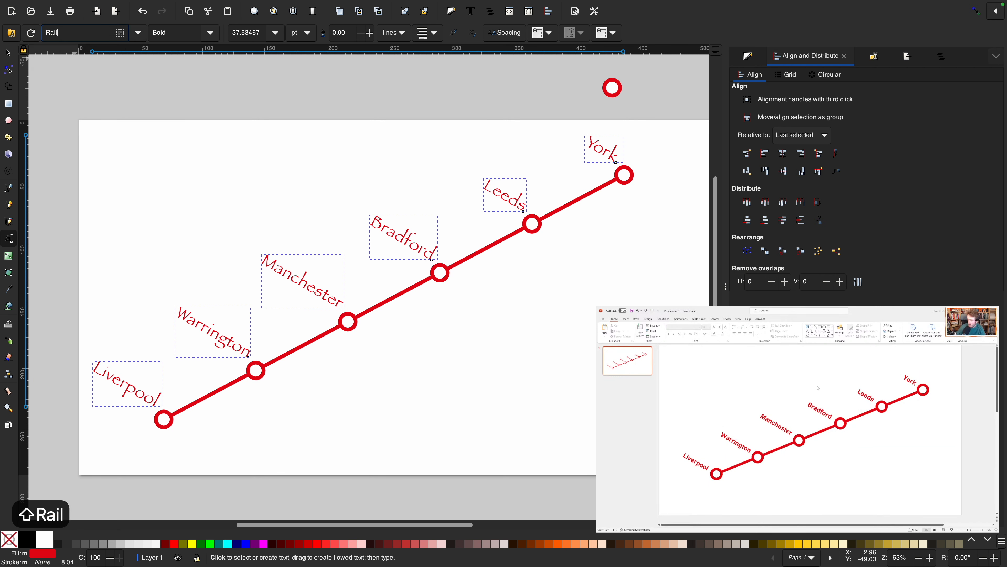
key(BackSpace)
key(BackSpace)
key(BackSpace)
key(BackSpace)
text(Brit)
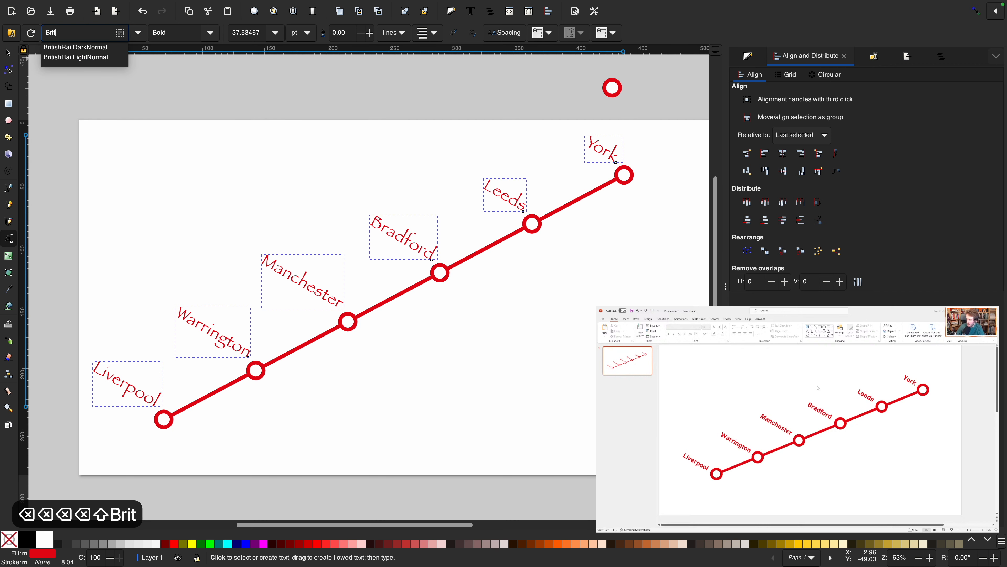
click(75, 47)
key(F1)
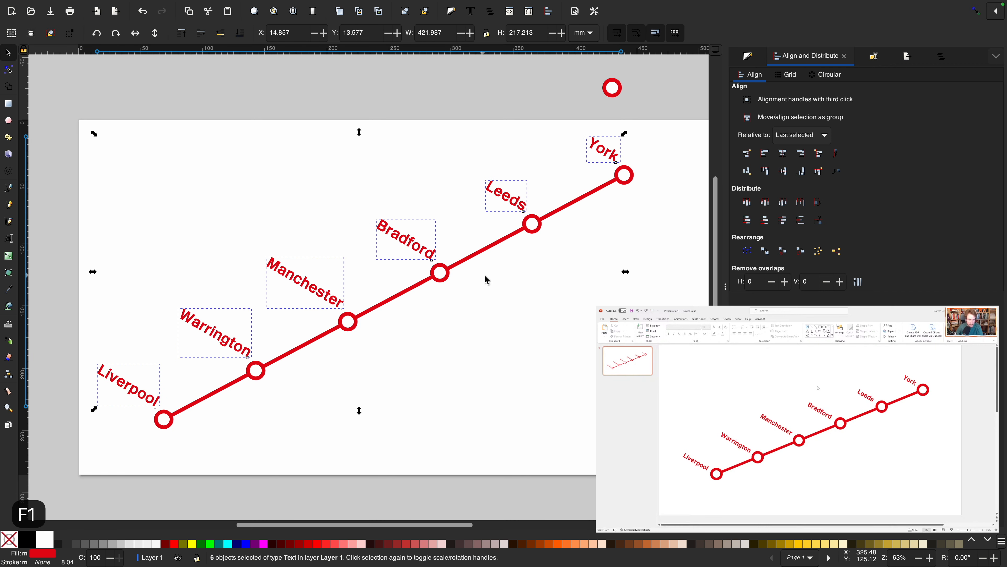
click(502, 264)
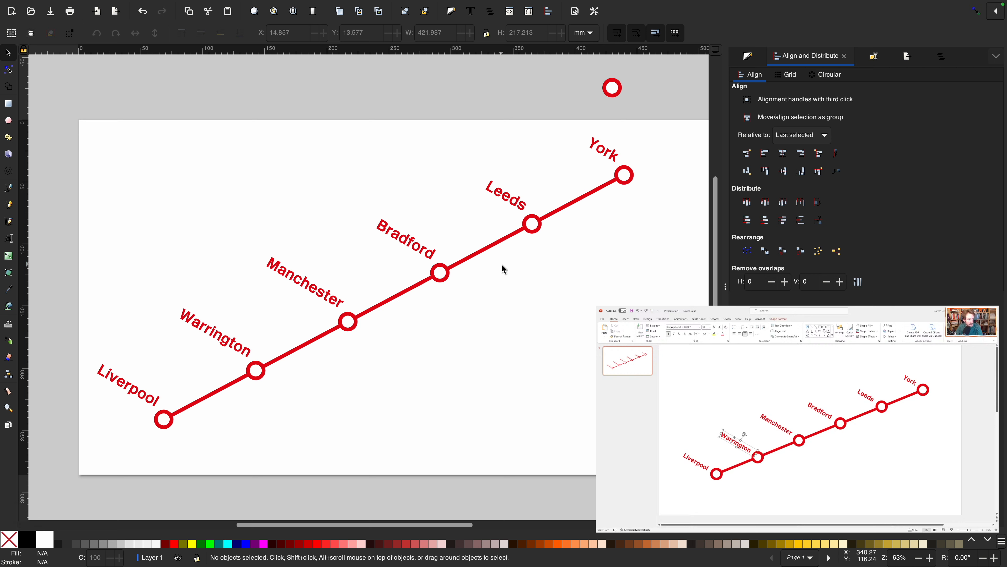
click(403, 230)
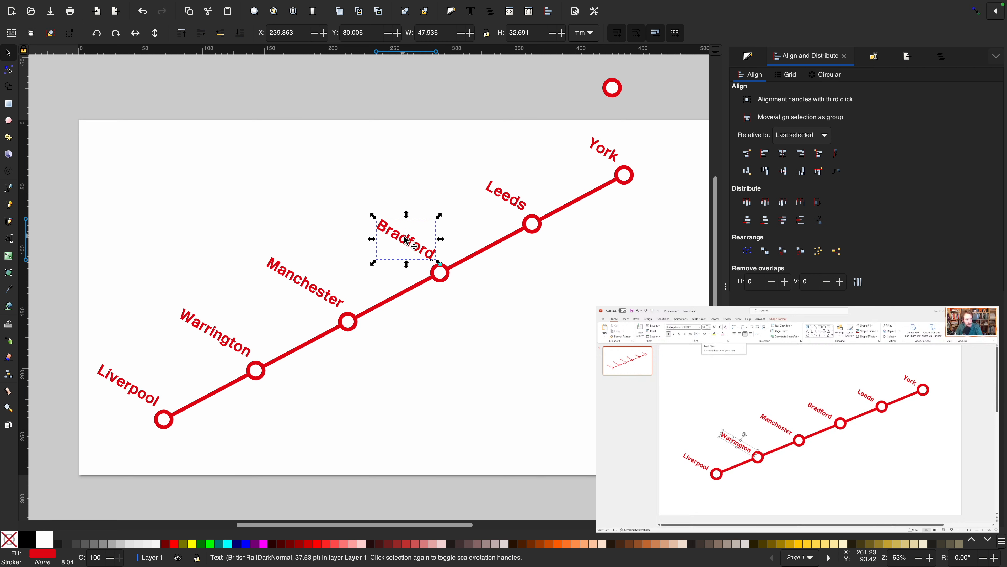
key(t)
key(F1)
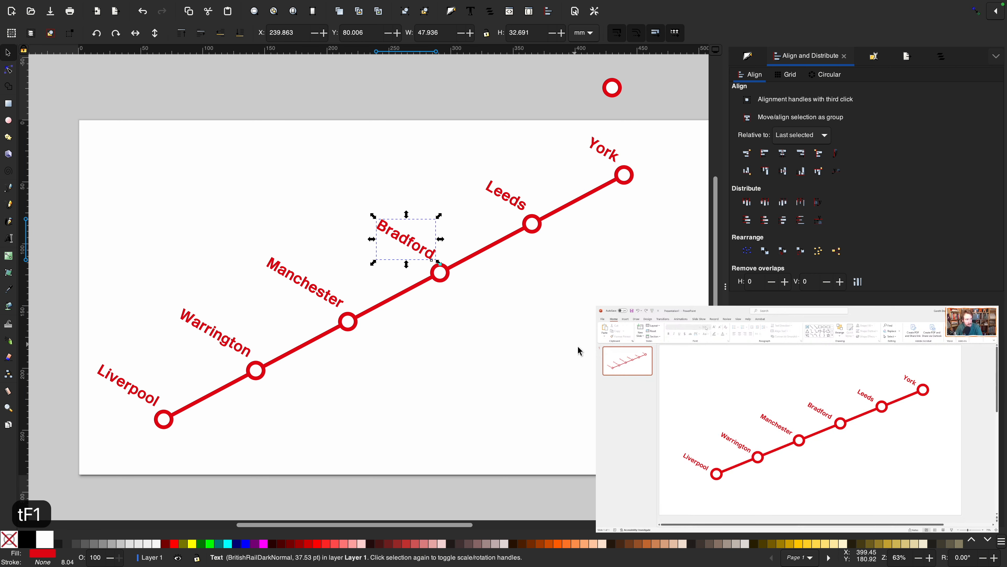
click(588, 358)
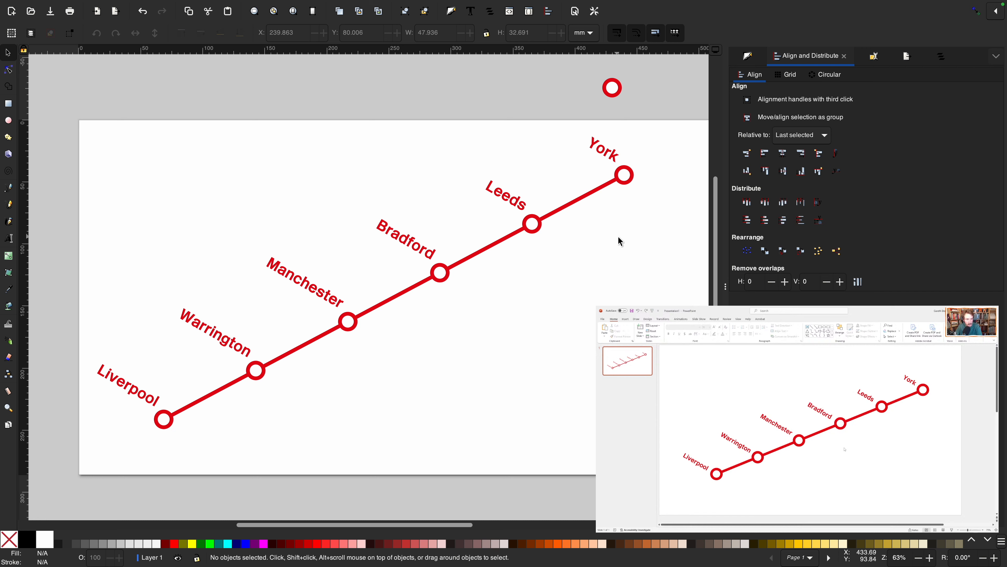
Nudge all six station labels together about 4 mm left and 4 mm down, closer to their circles.
click(600, 160)
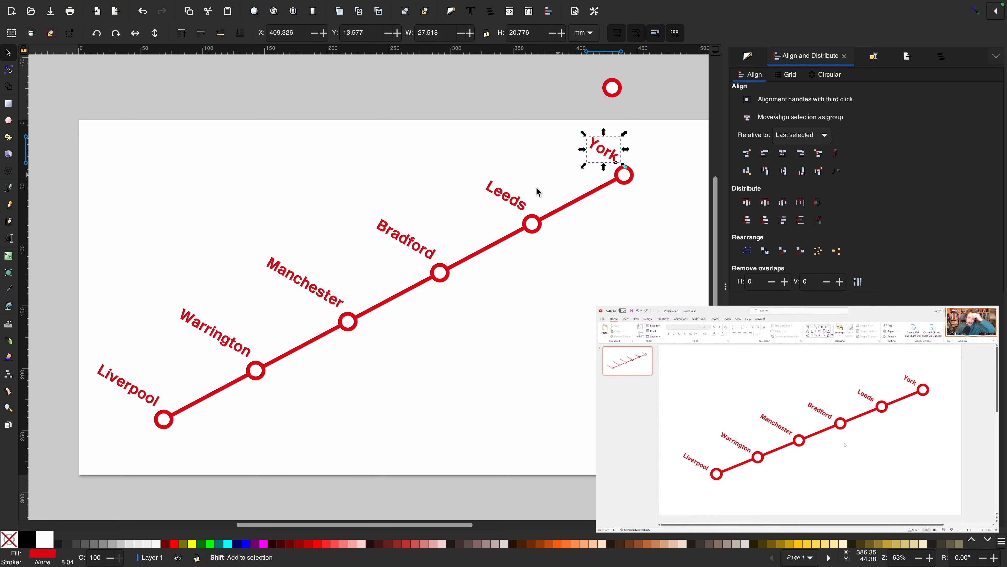
shift+click(510, 203)
shift+click(432, 242)
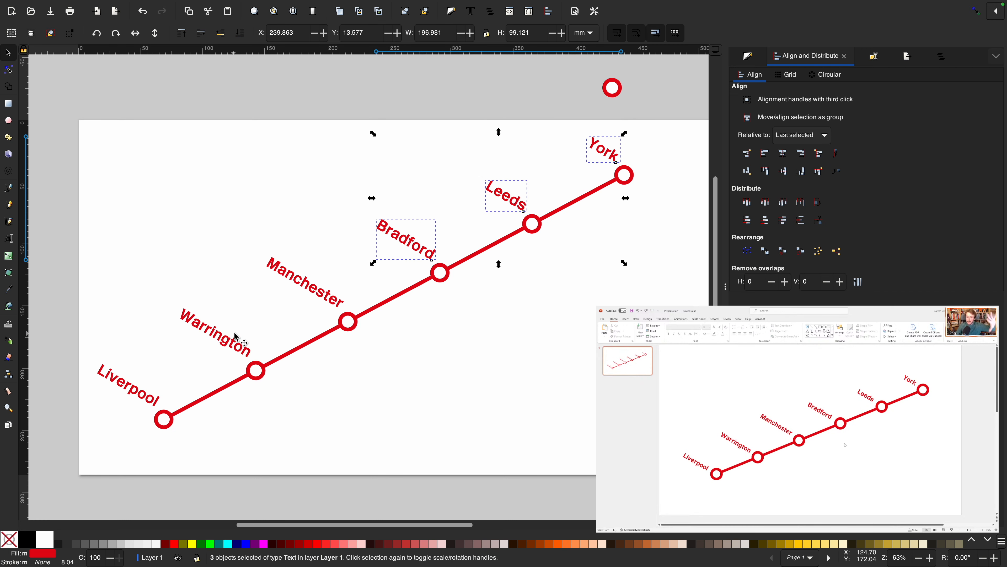
shift+click(288, 281)
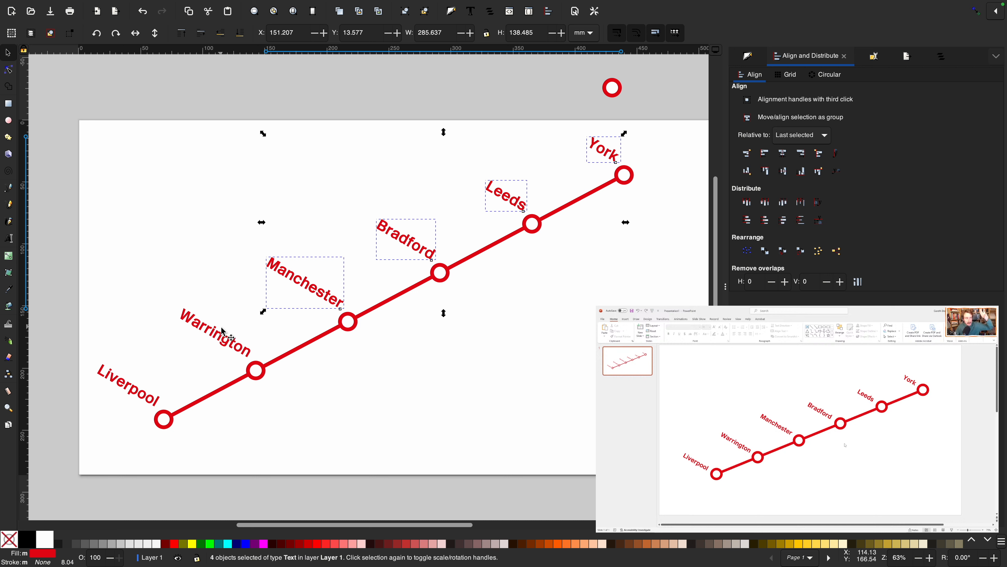
shift+click(138, 386)
drag(138, 385, 136, 386)
key(Left)
key(Left)
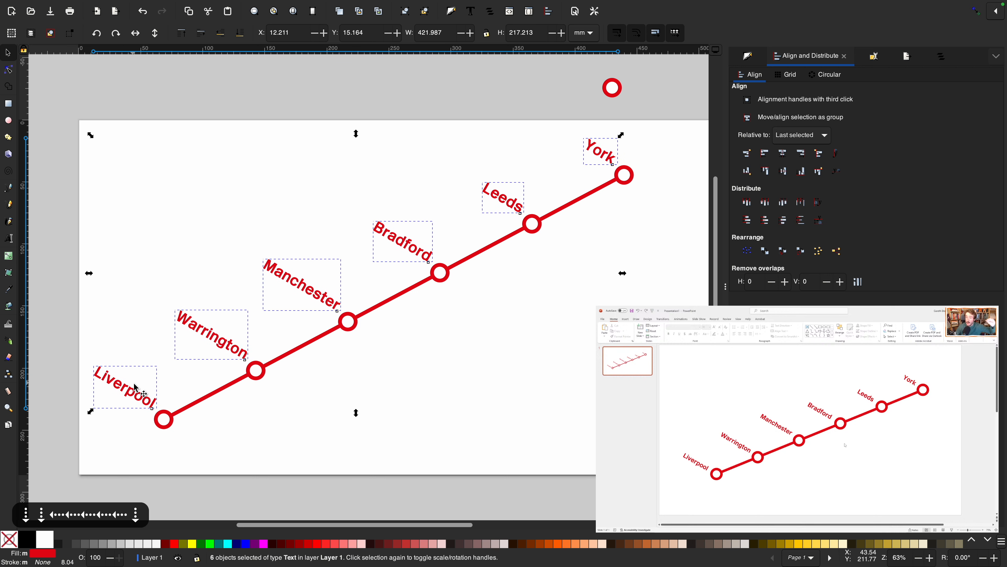
key(Down)
key(Down)
key(Down)
key(Left)
key(Left)
key(Left)
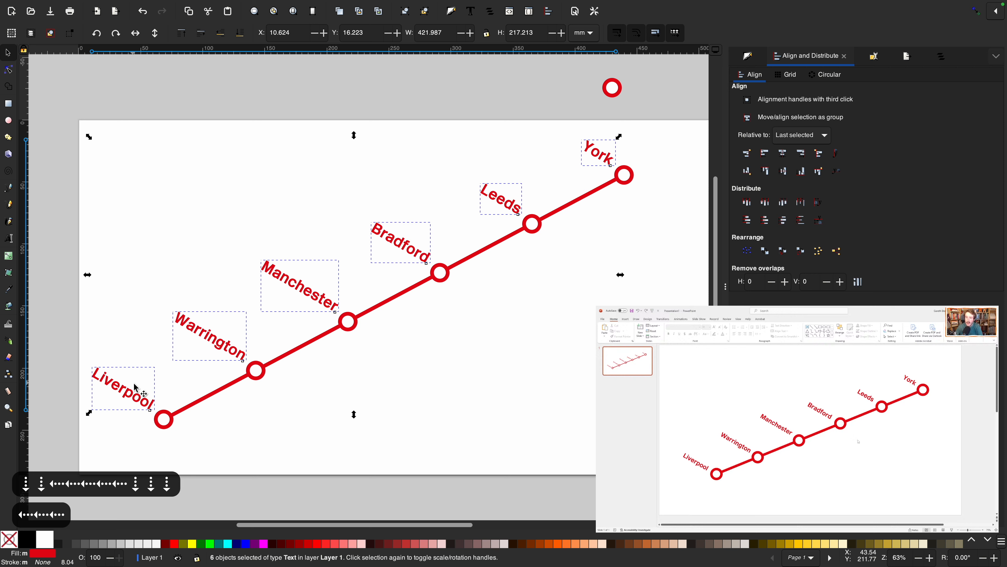
key(Down)
key(Down)
key(Down)
key(F1)
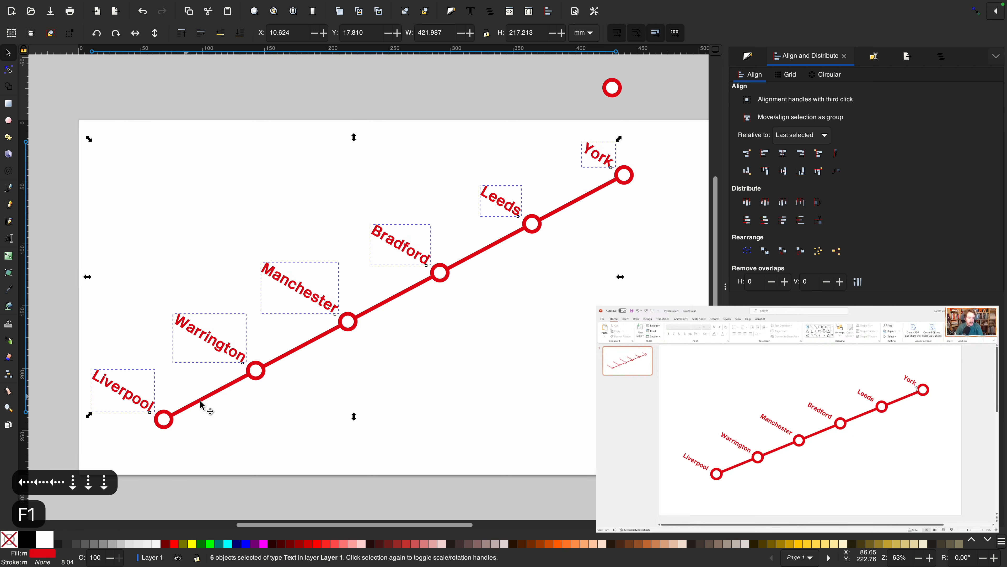
click(283, 388)
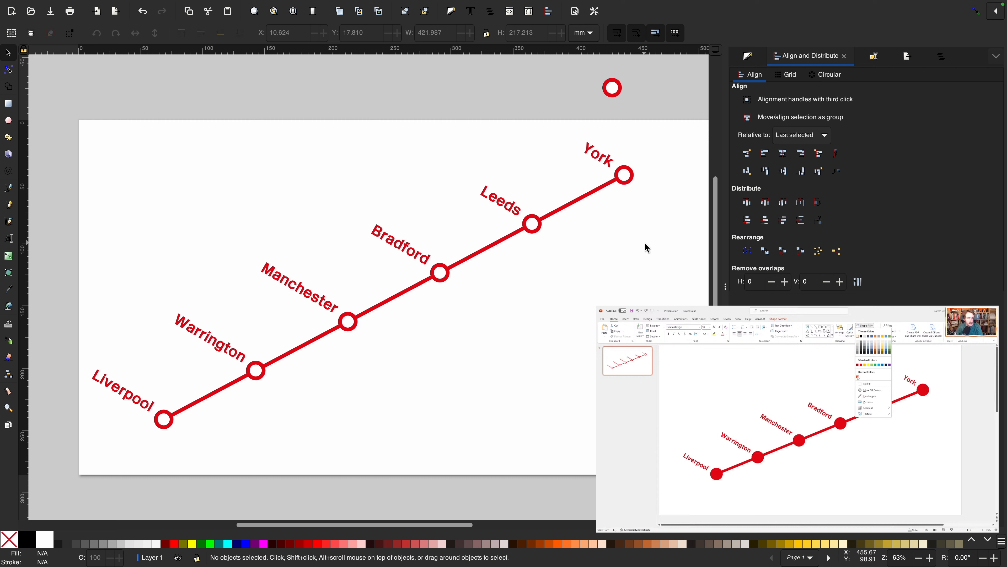
Fill the original circle above the page with its own red outline colour using the colour picker tool.
click(617, 94)
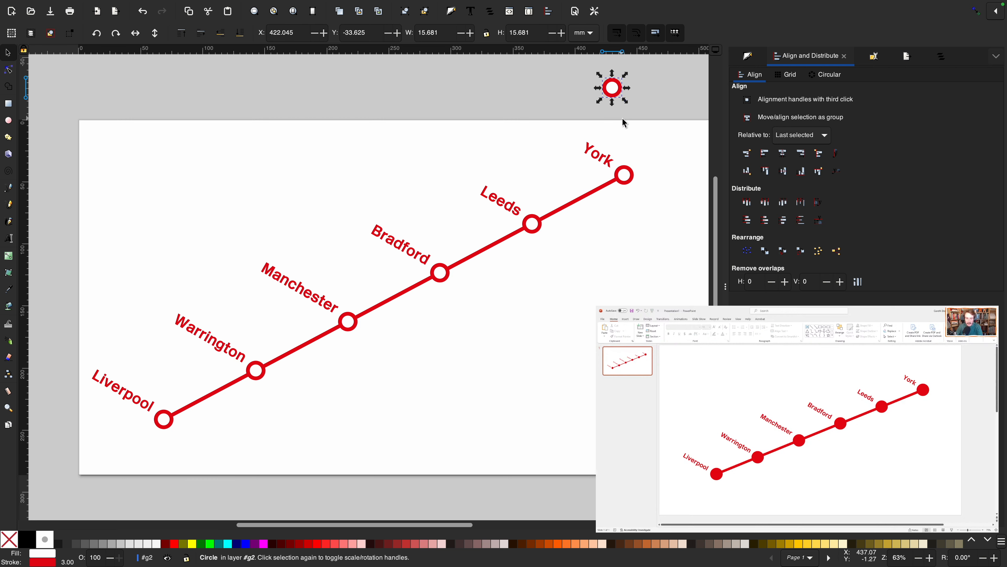
key(F7)
click(623, 99)
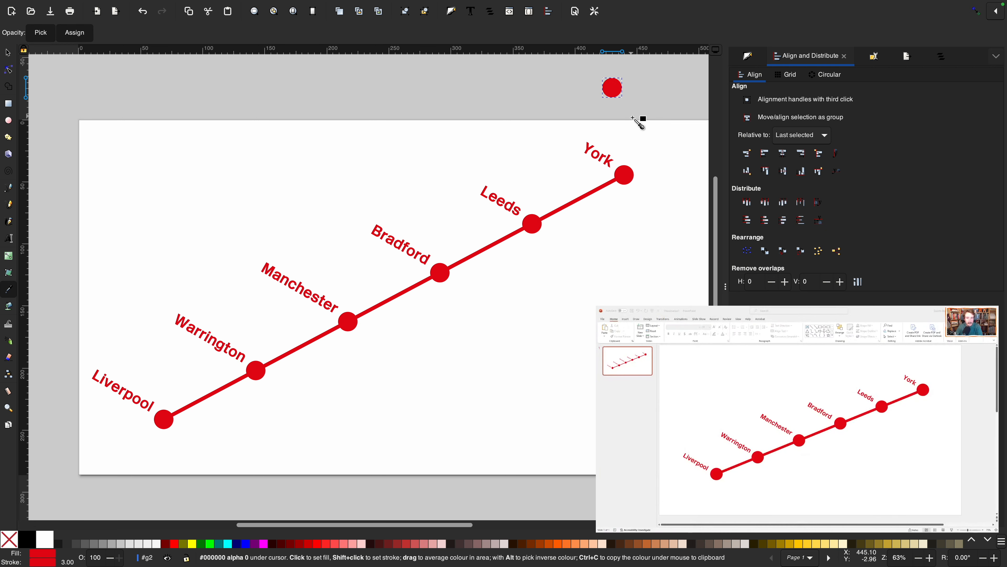
key(F1)
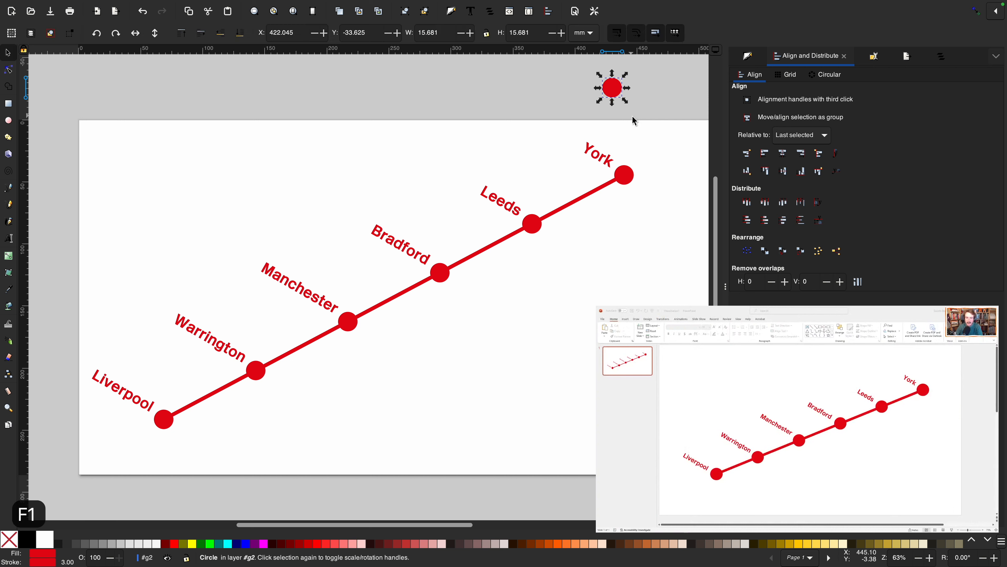
click(613, 94)
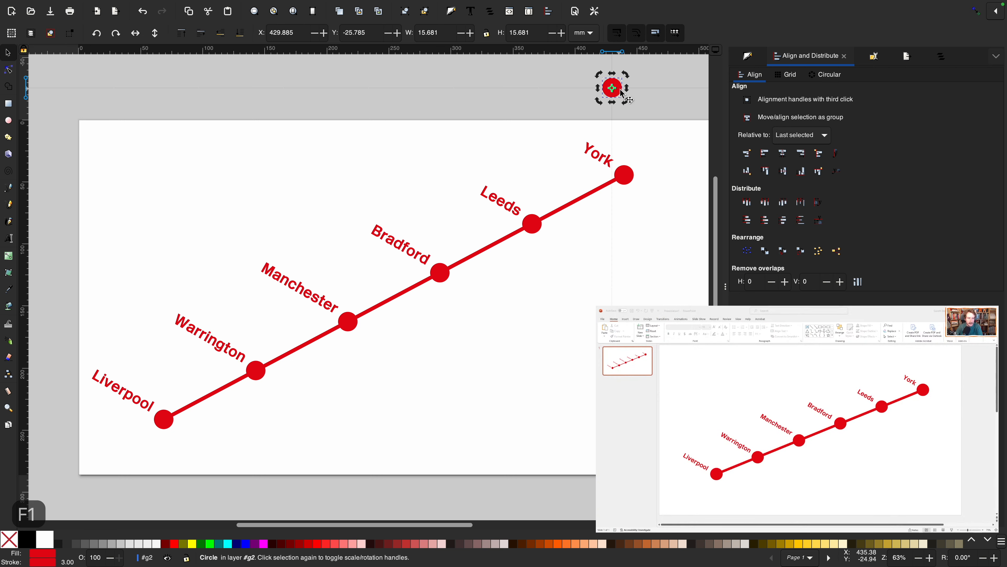
Import the black double-arrow rail symbol SVG as editable objects in the drawing, next to the original circle.
key(super+Tab)
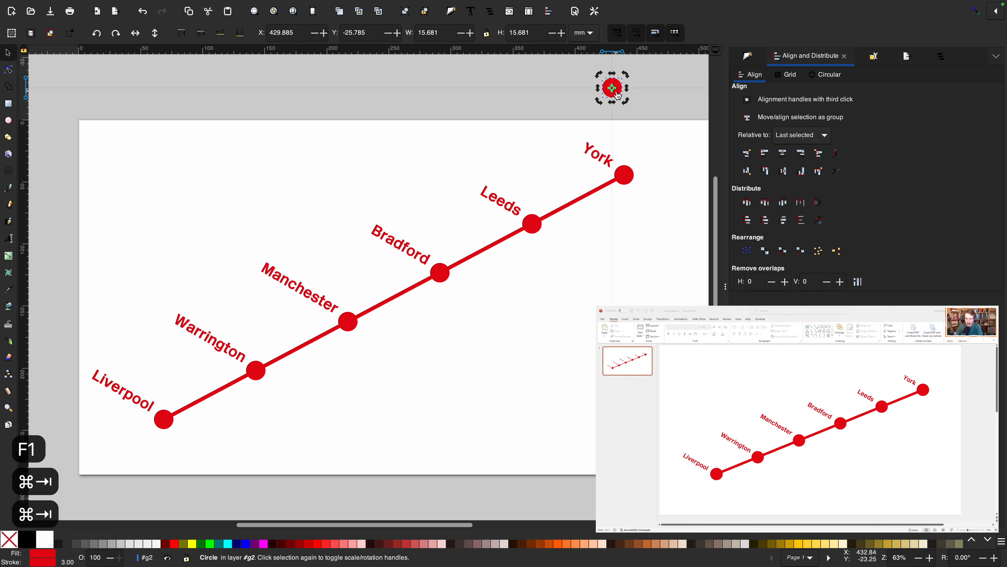
key(super+Tab)
key(super+Tab)
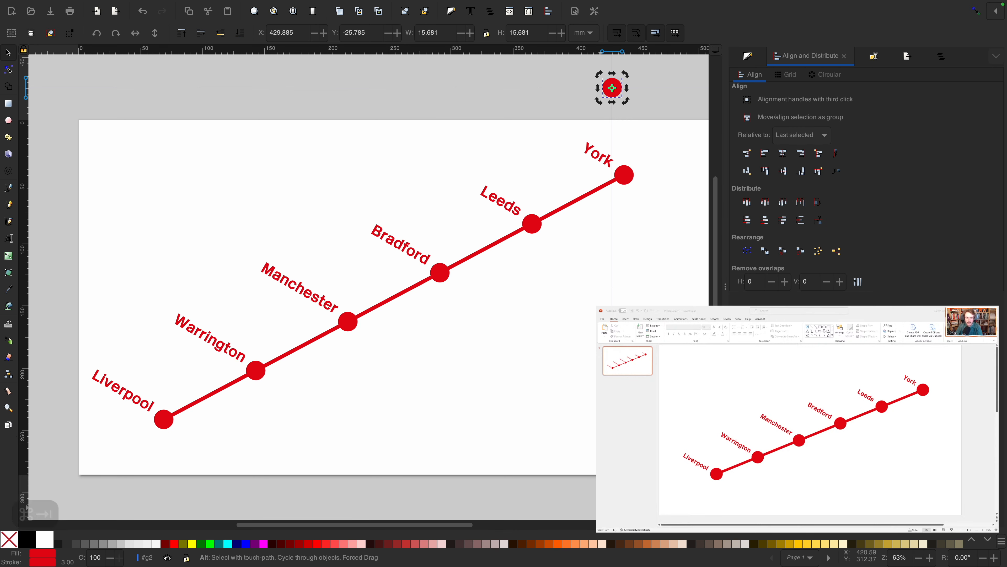
drag(528, 514, 571, 89)
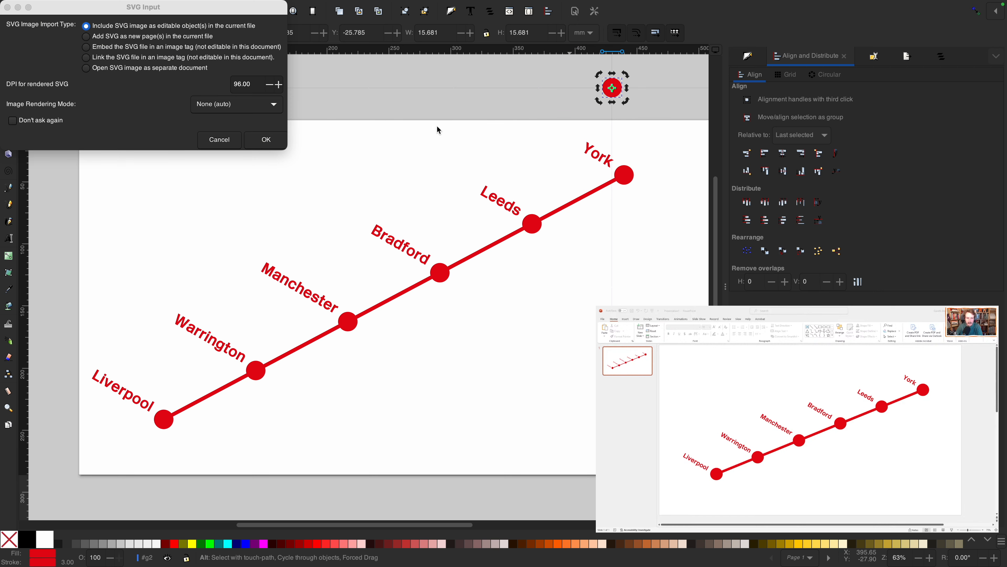
click(275, 143)
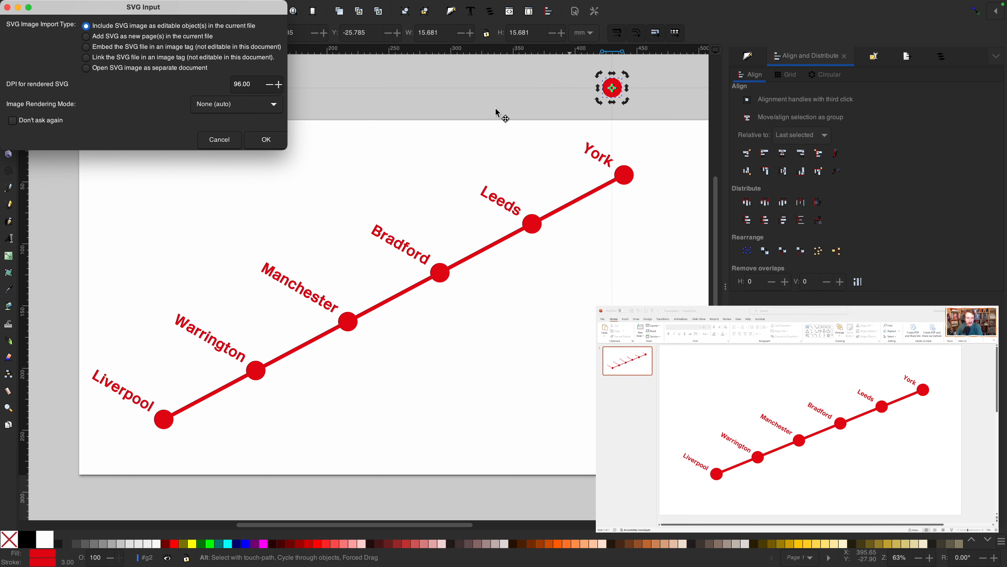
click(266, 141)
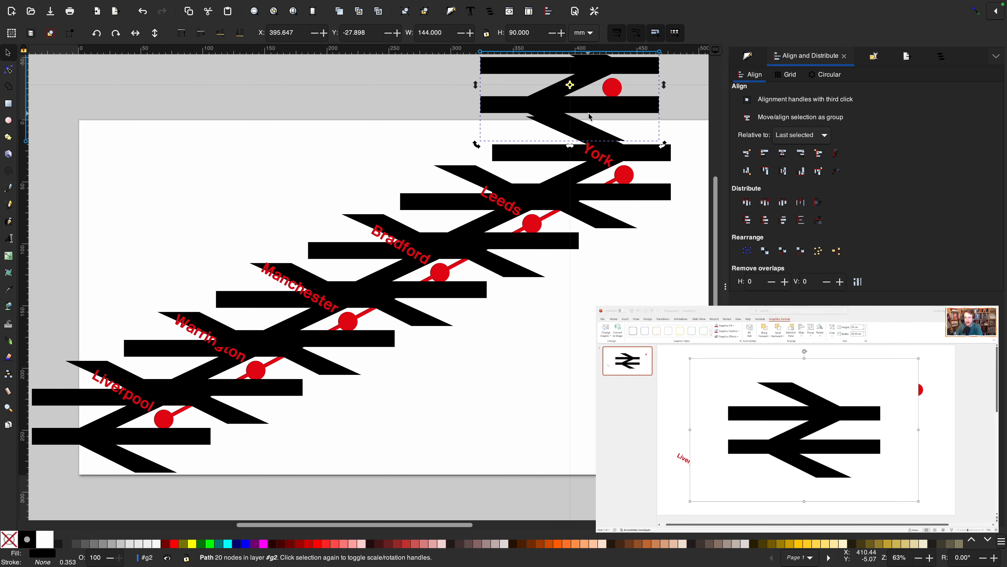
Scale the imported rail symbol down proportionally to about 22.3 by 13.9 mm.
scroll(674, 119, up, 4)
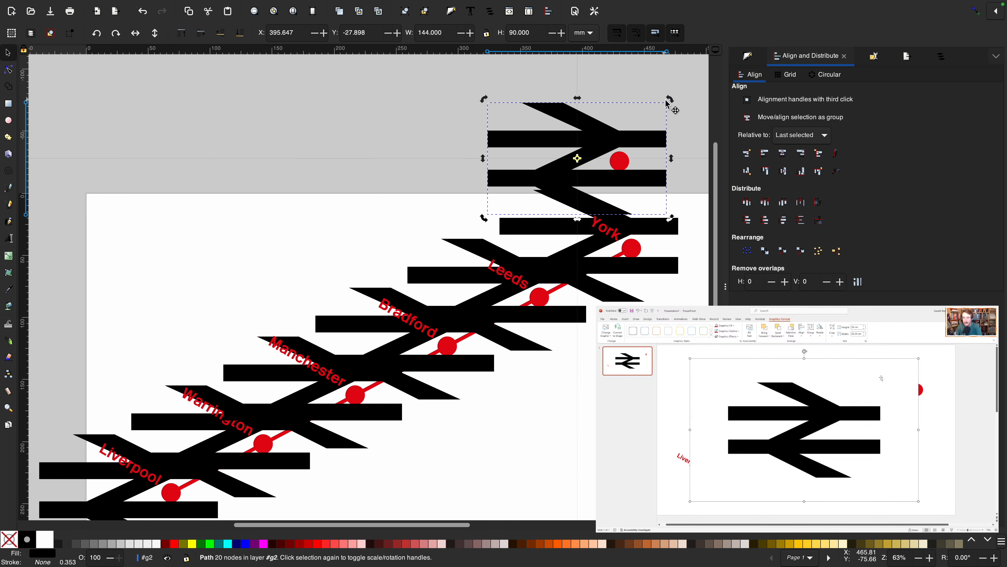
click(649, 132)
drag(670, 102, 523, 202)
key(super+z)
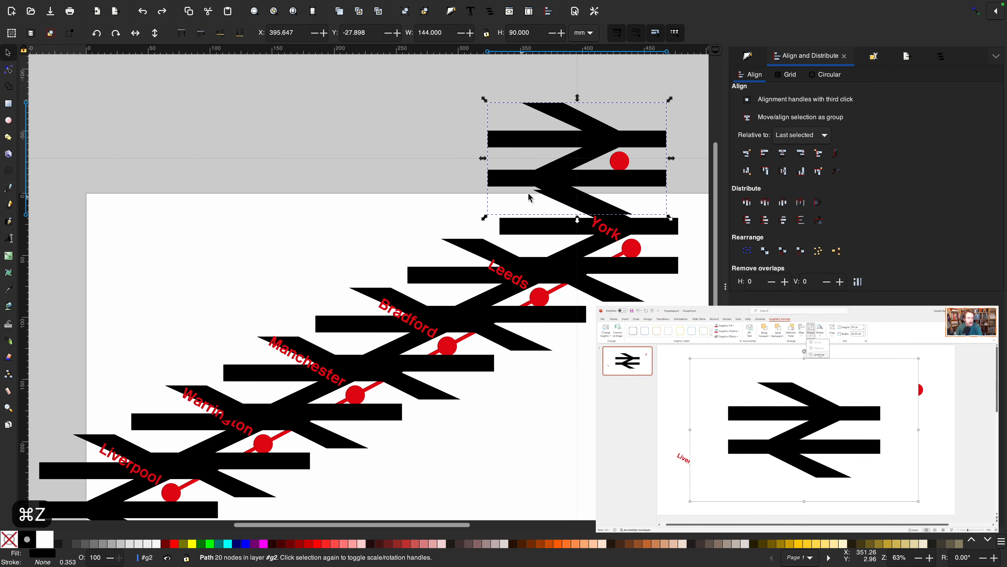
drag(670, 103, 517, 194)
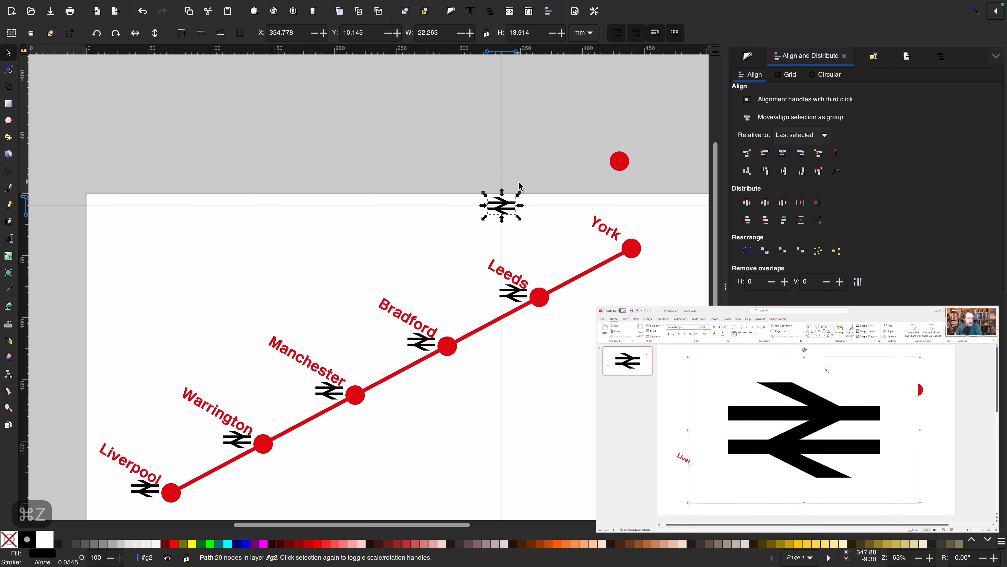
Centre the rail symbol horizontally and vertically on the original red circle, relative to the last selected object, and deselect both.
shift+click(620, 162)
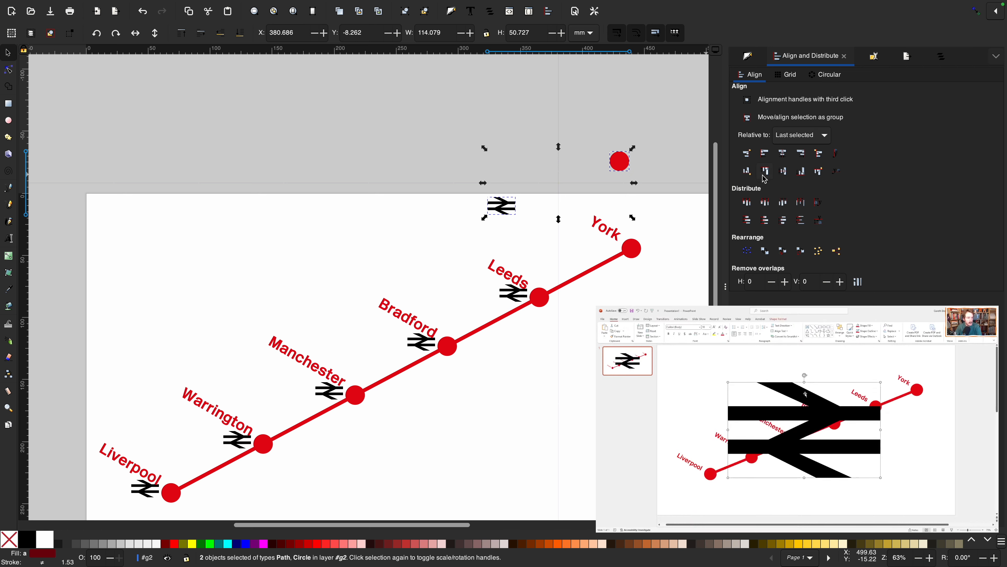
click(783, 154)
click(784, 171)
key(F1)
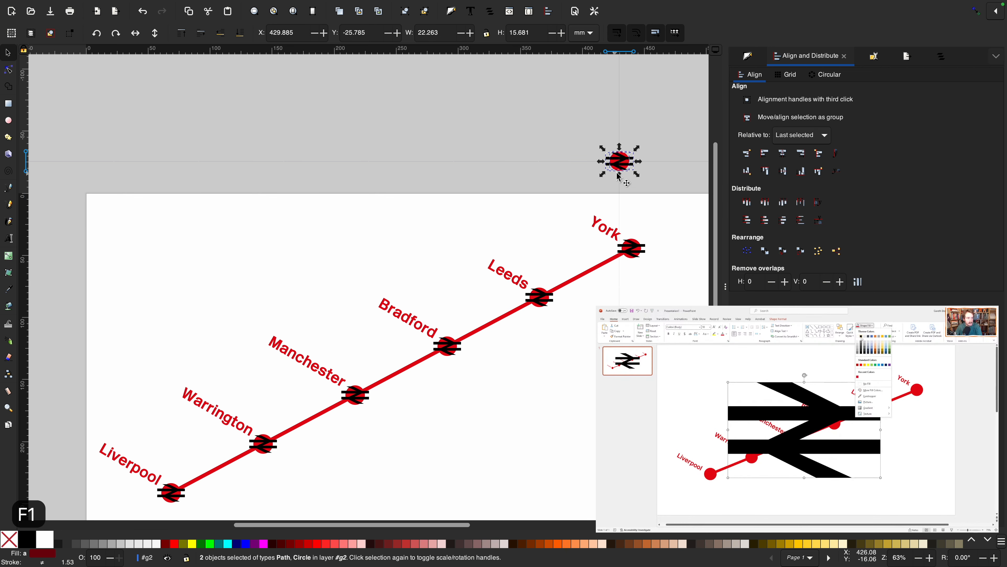
scroll(622, 171, up, 1)
scroll(622, 170, up, 5)
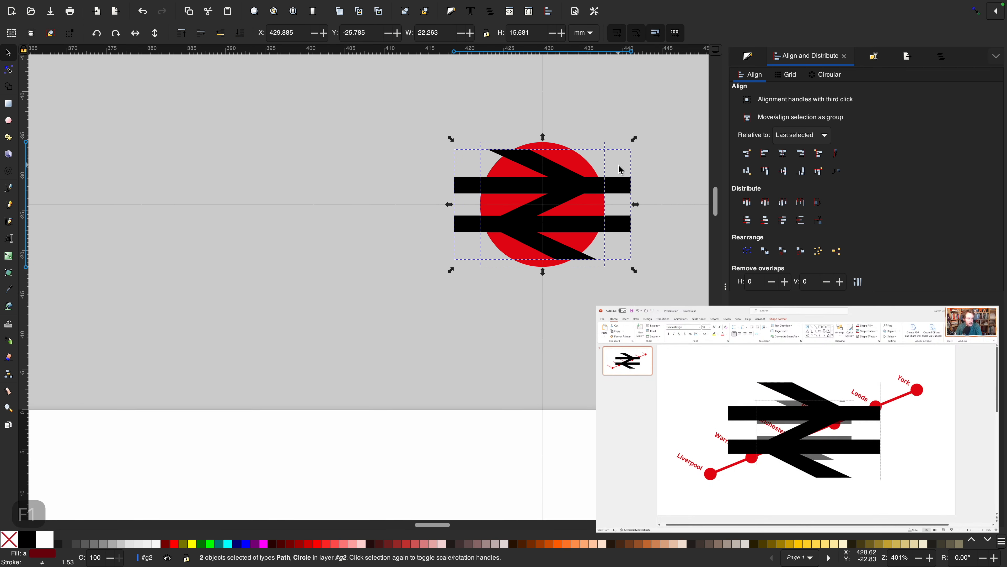
key(Escape)
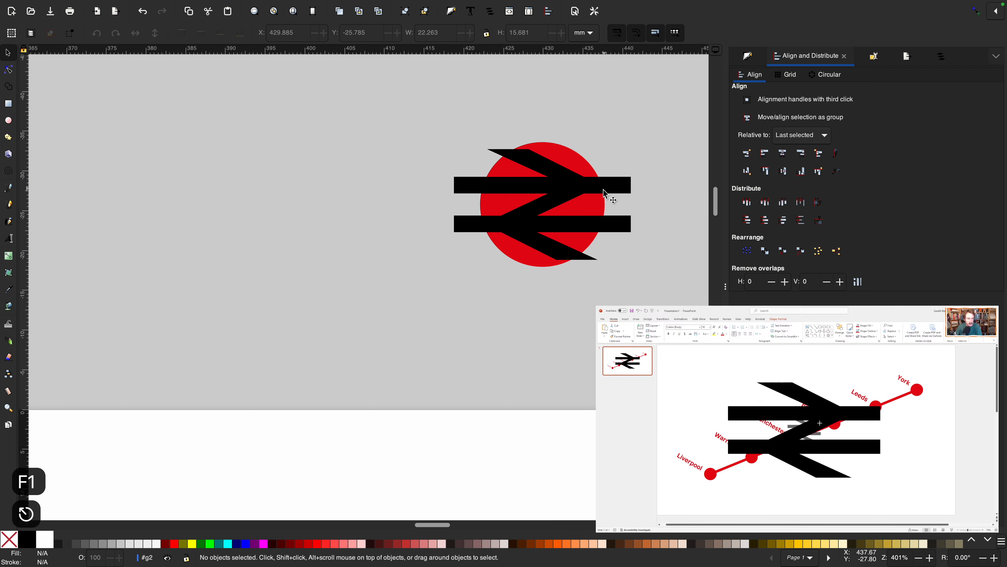
Scale the rail symbol about its centre to about 11.9 by 7.4 mm inside the red circle and fill it white.
click(616, 187)
drag(633, 146, 595, 174)
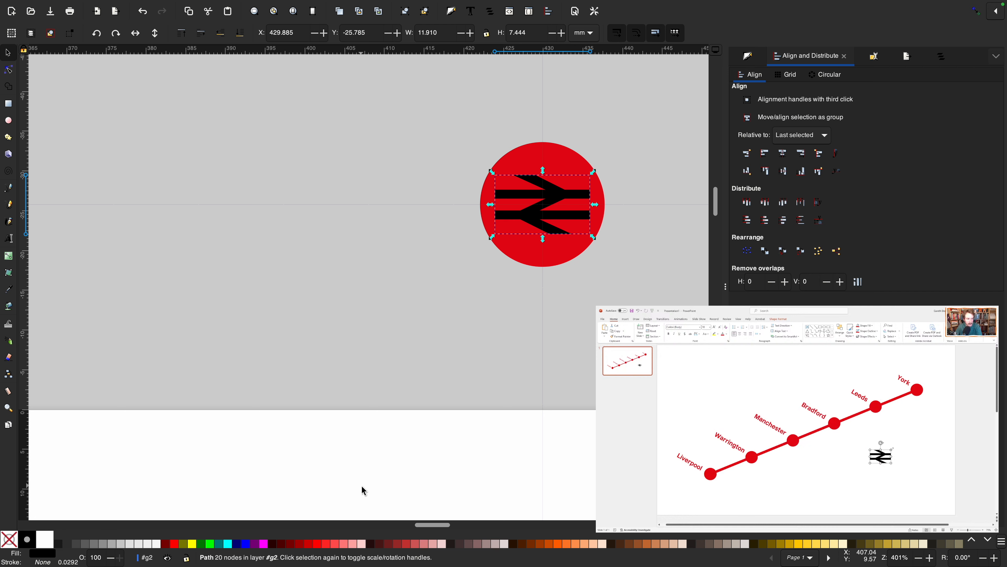
click(44, 539)
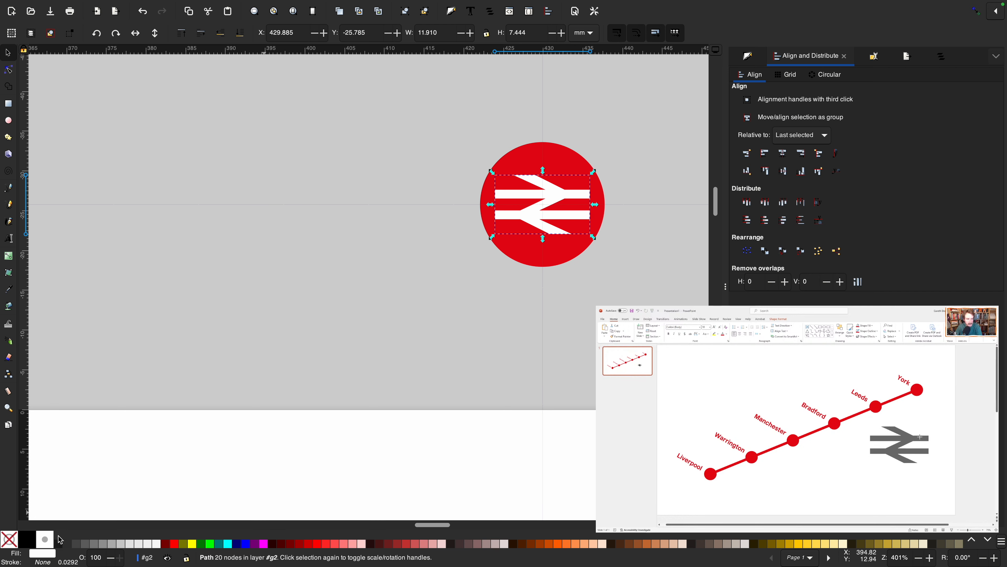
ctrl+scroll(602, 313, down, 6)
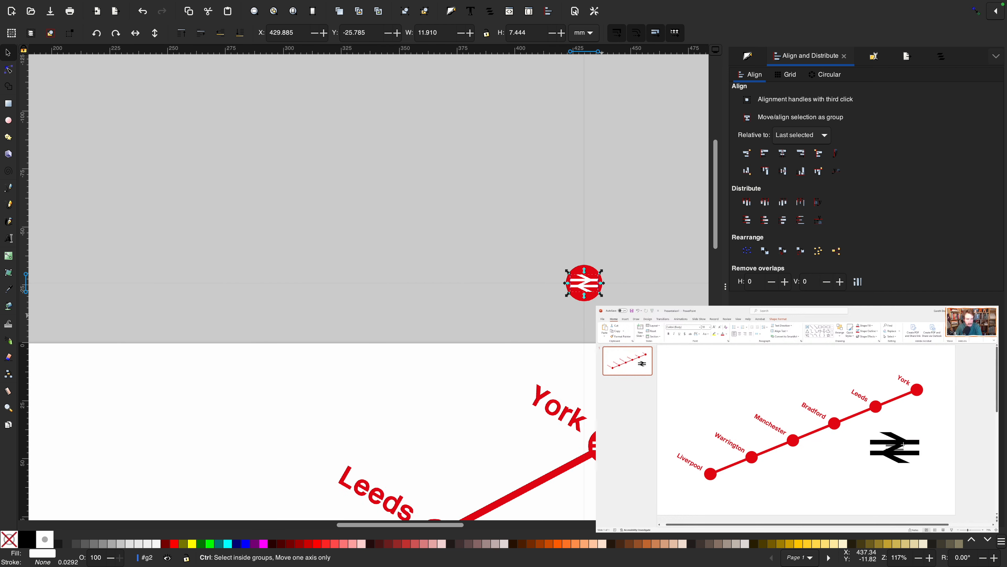
scroll(602, 313, down, 5)
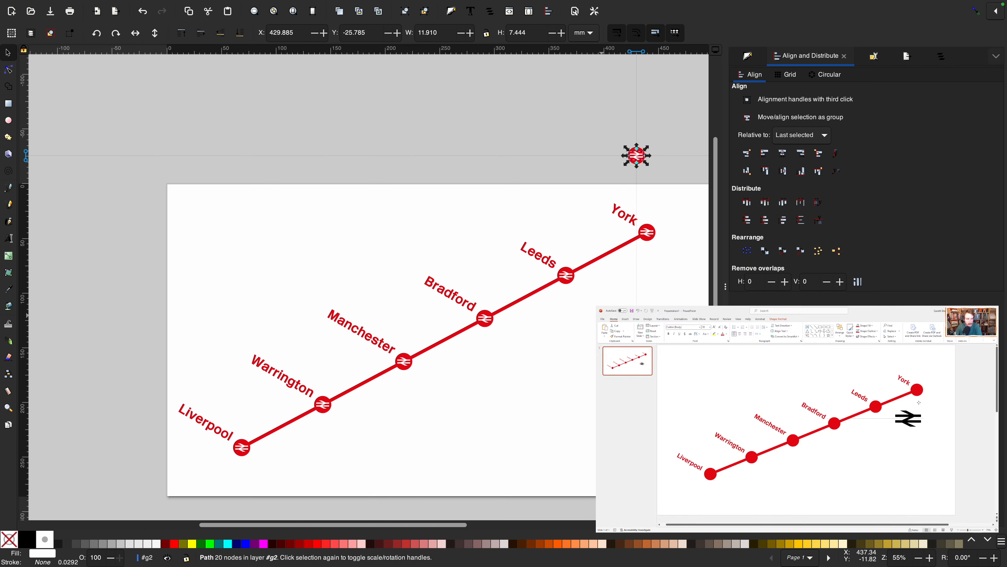
scroll(601, 315, up, 1)
scroll(601, 314, right, 1)
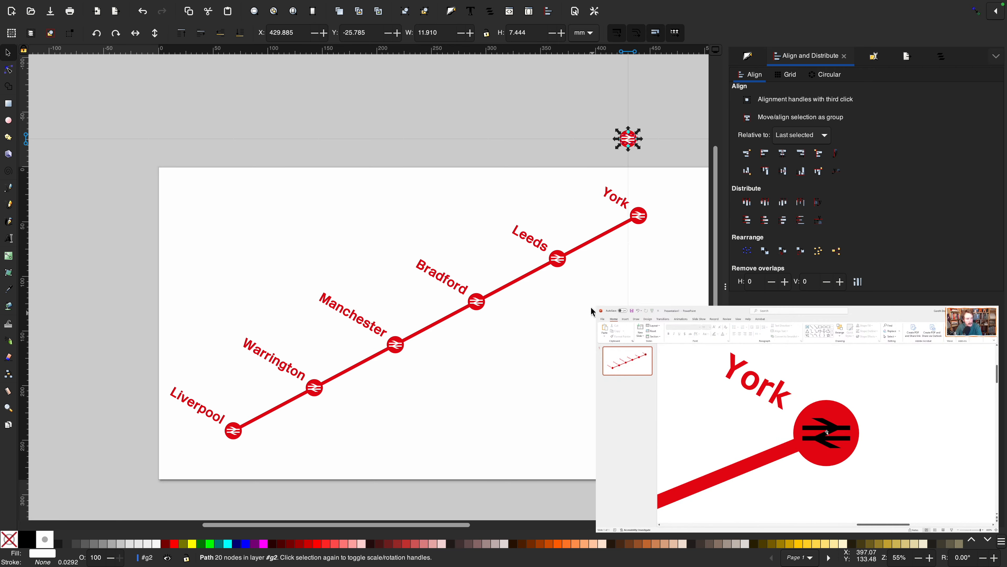
scroll(639, 145, up, 7)
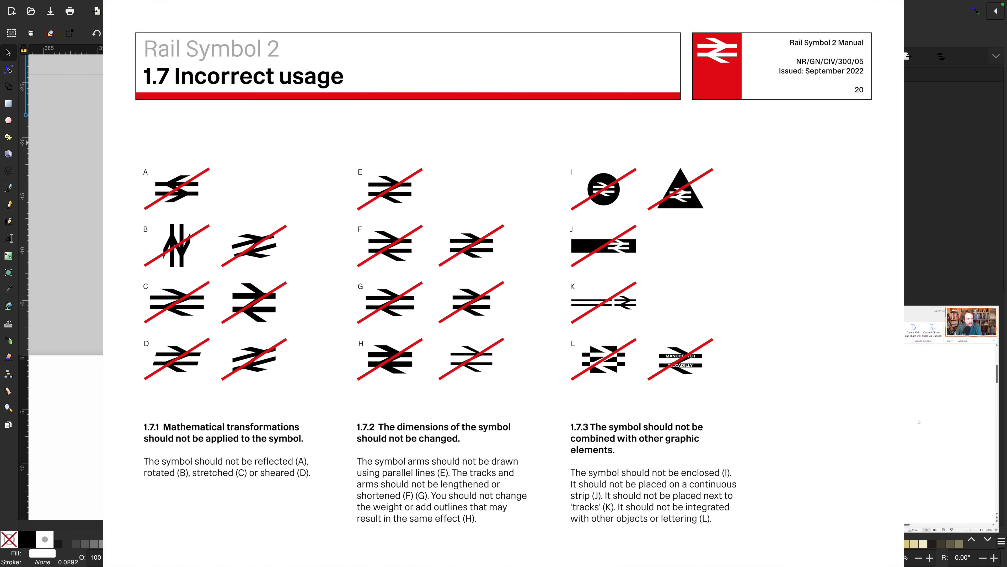
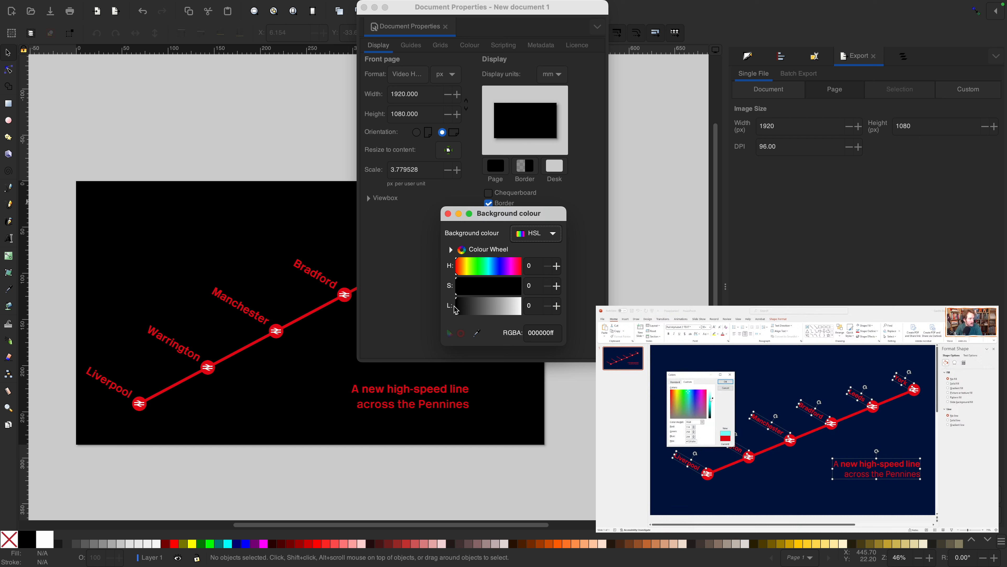
Set the page background to a very dark navy with lightness 6 and saturation 69, then close the document properties.
click(457, 308)
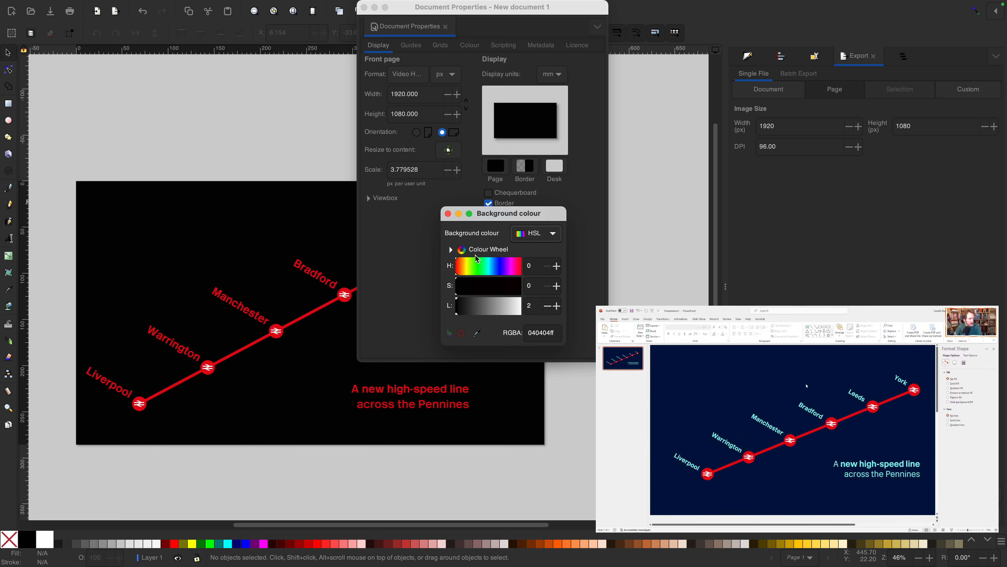
click(460, 309)
click(504, 290)
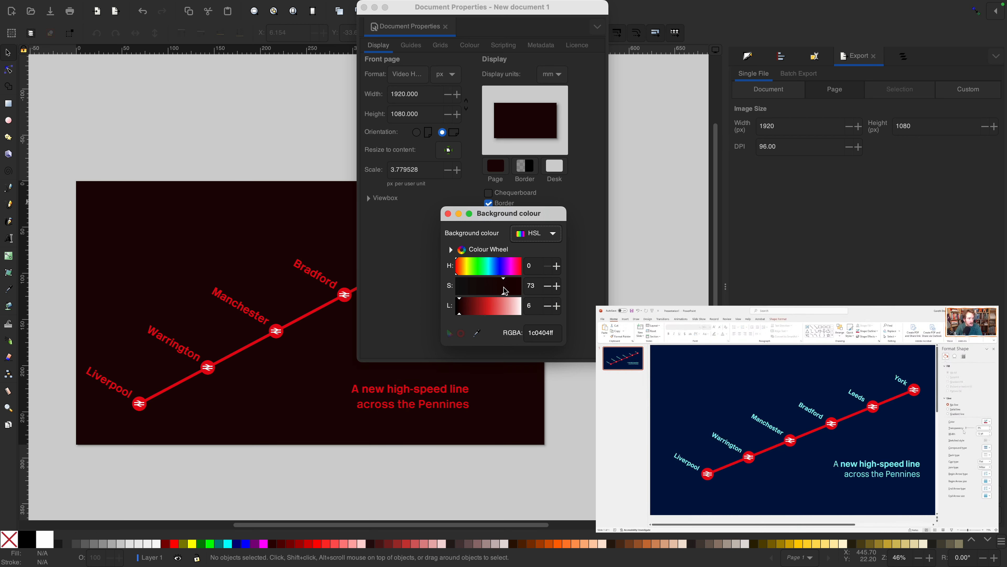
click(502, 271)
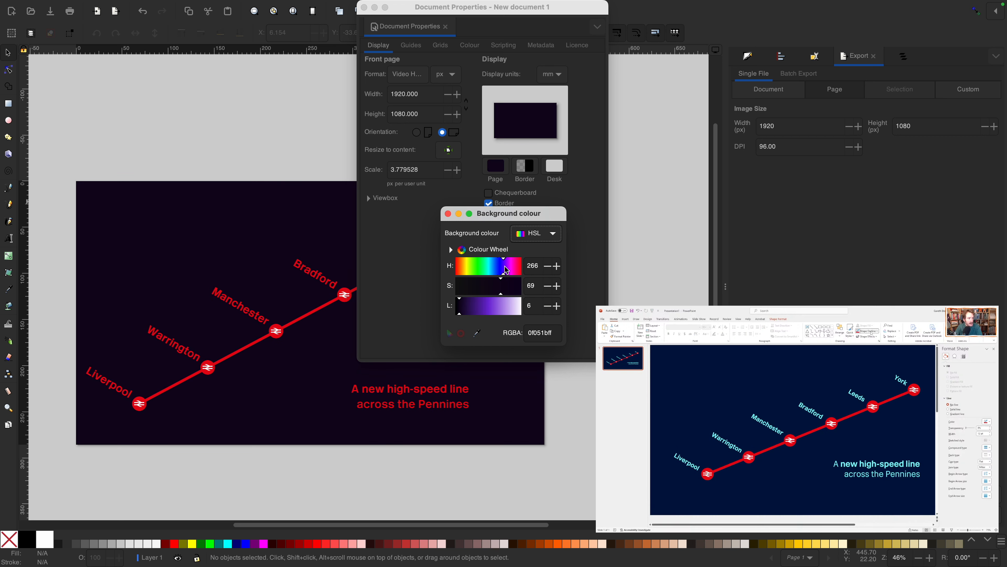
click(448, 214)
click(446, 26)
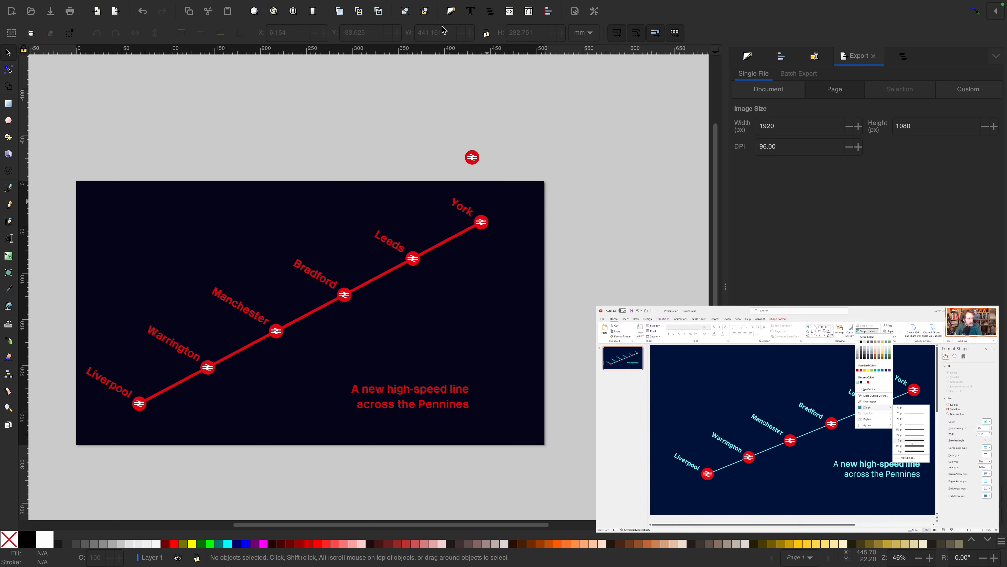
Give the original station circle above the page a cyan fill and a cyan outline.
click(464, 208)
click(472, 158)
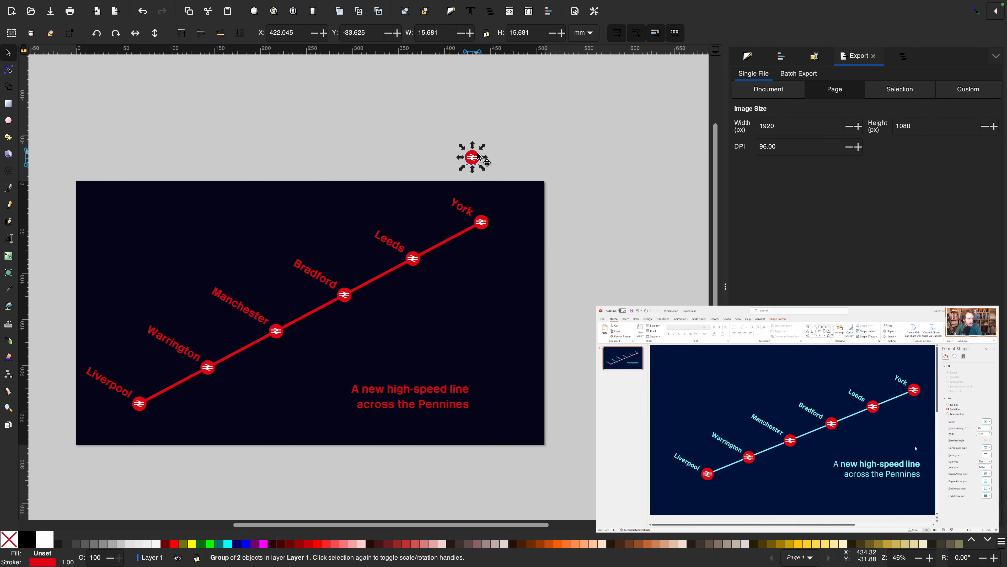
double_click(472, 158)
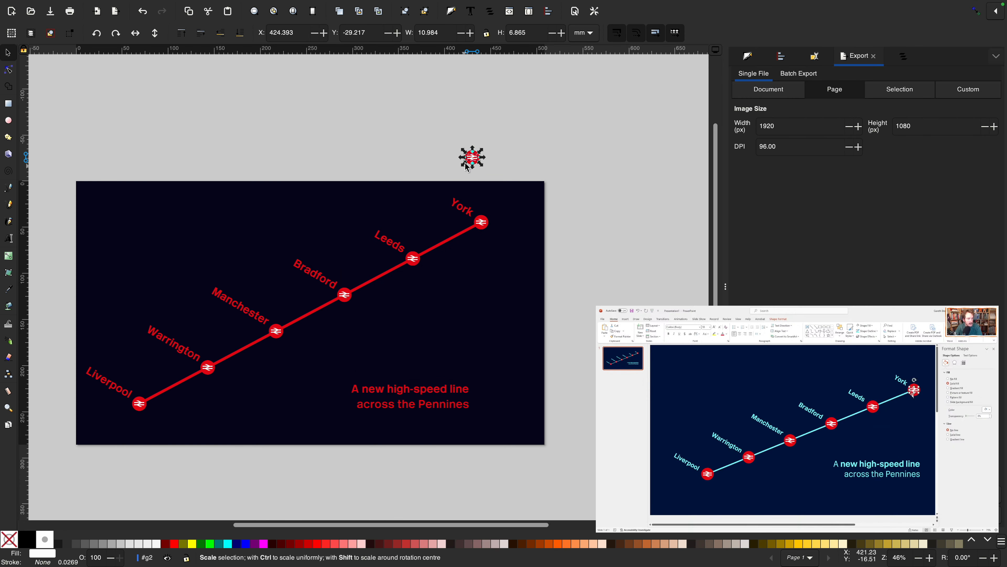
click(476, 162)
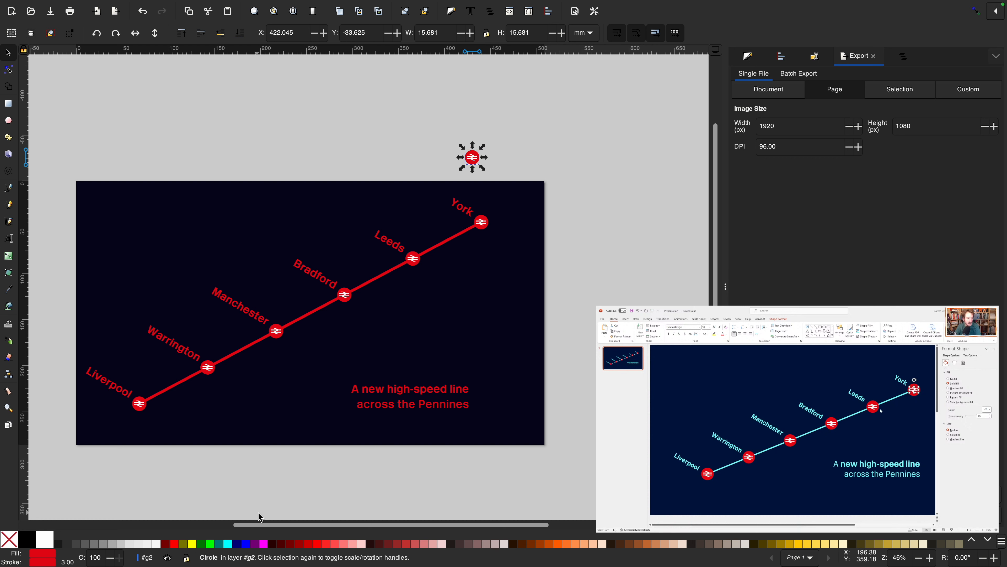
click(228, 547)
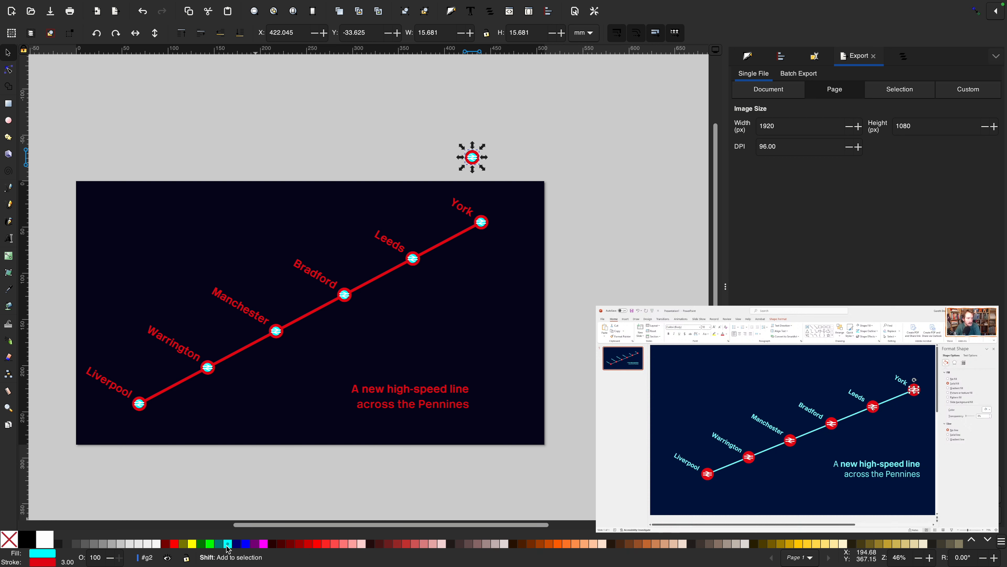
shift+click(228, 546)
Change the transit line's outline colour to cyan.
key(F1)
click(375, 279)
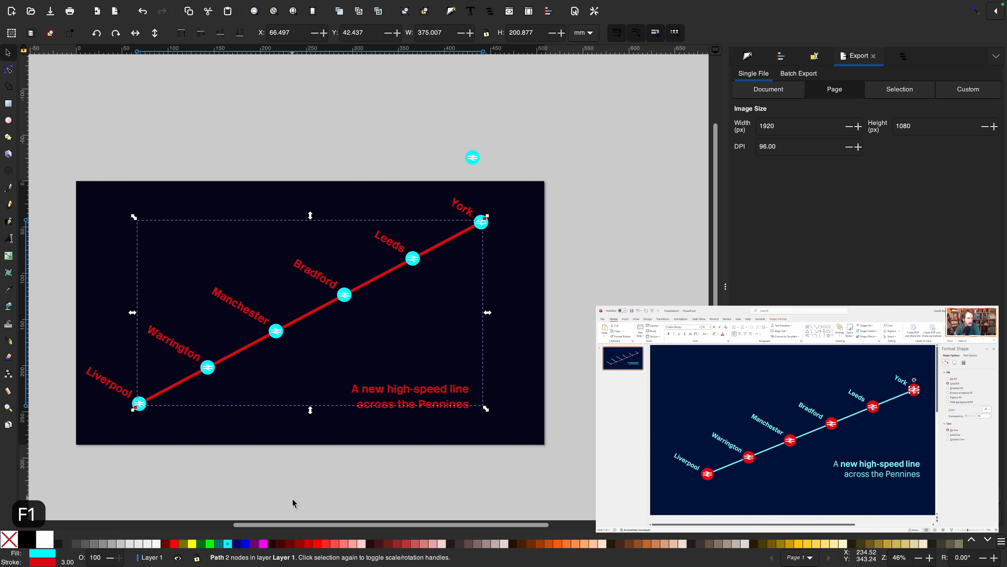
shift+click(228, 546)
Select the caption and every other text object by matching object type, fill them all cyan, and deselect.
click(420, 393)
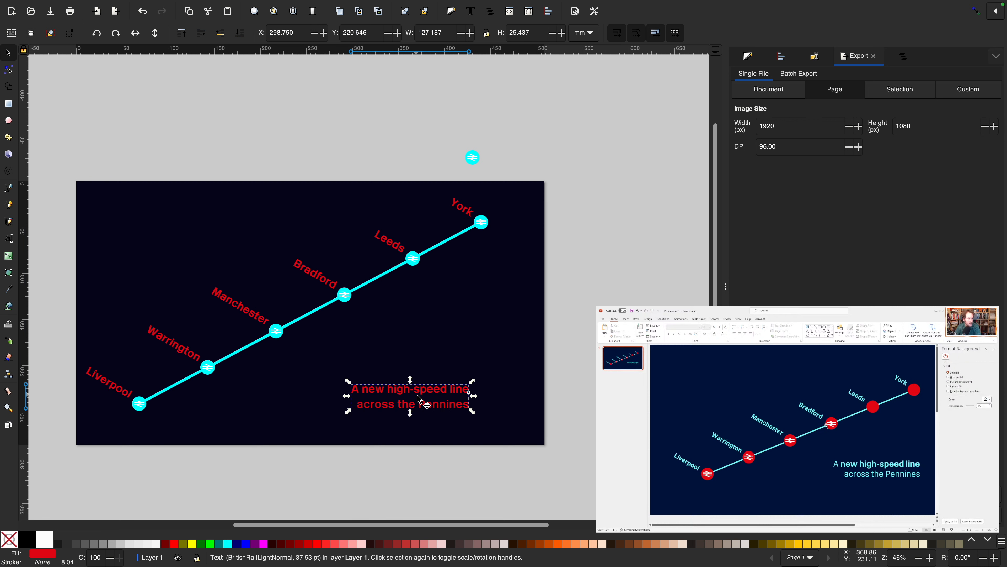
mouse_move(131, 4)
click(98, 6)
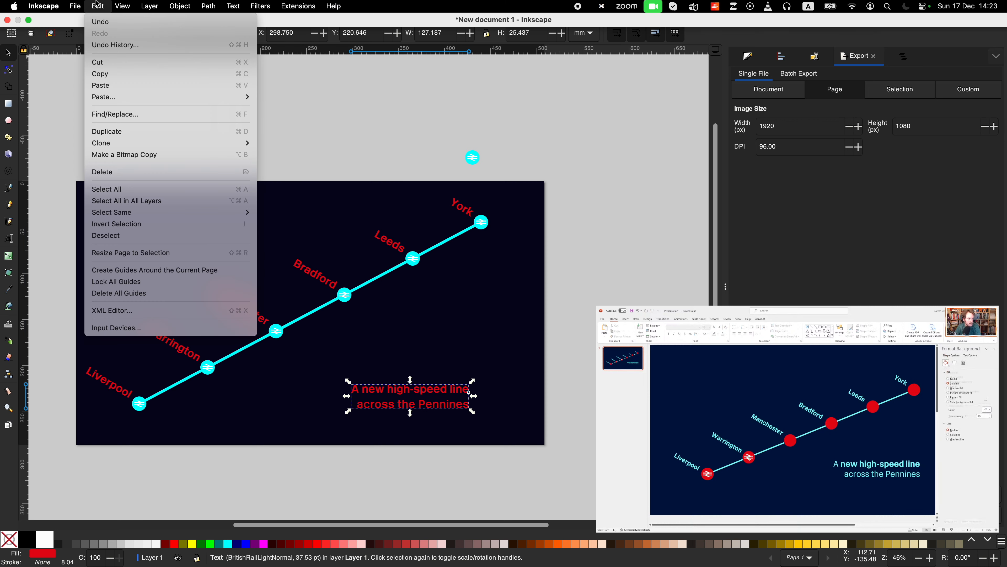
mouse_move(197, 212)
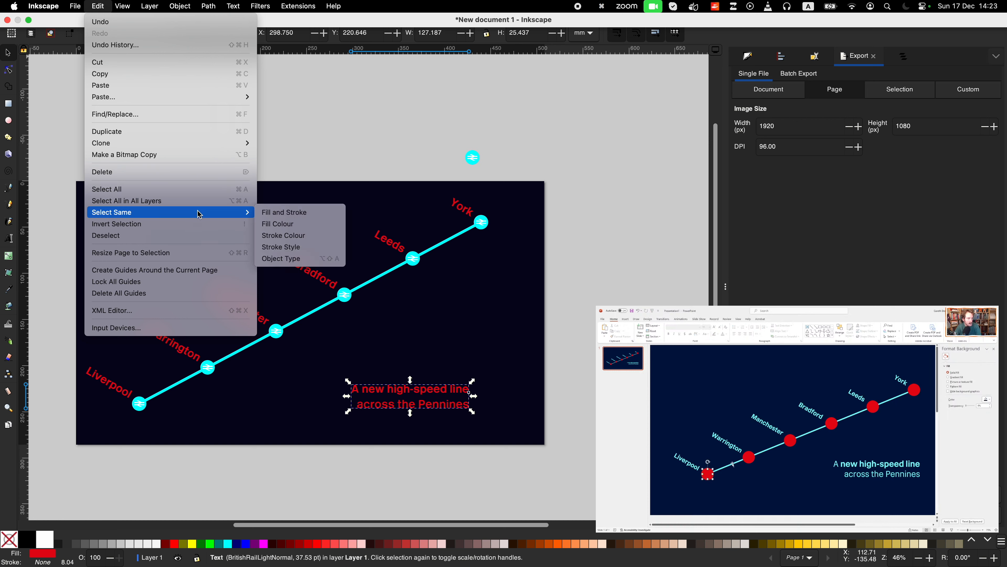
click(280, 259)
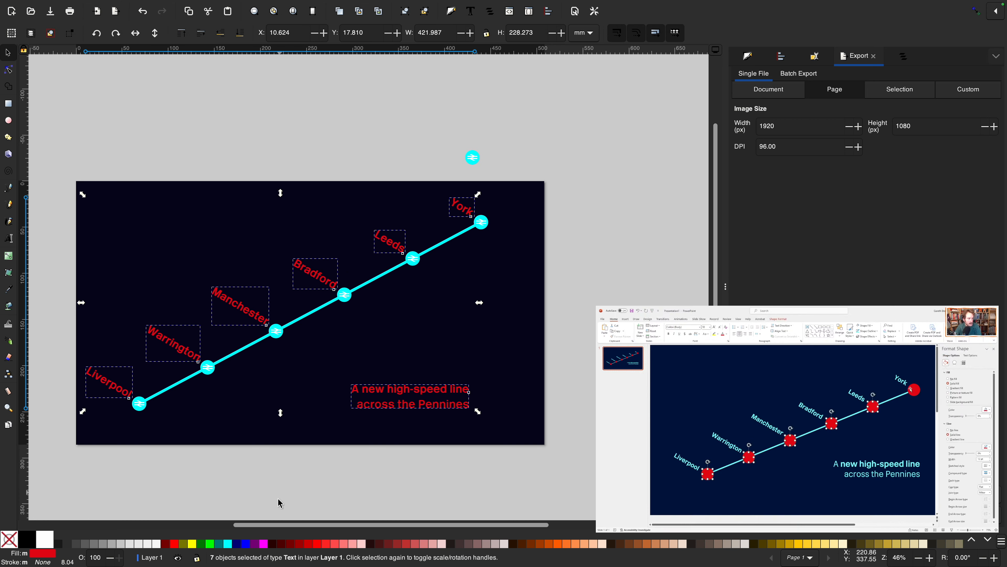
click(228, 543)
click(404, 326)
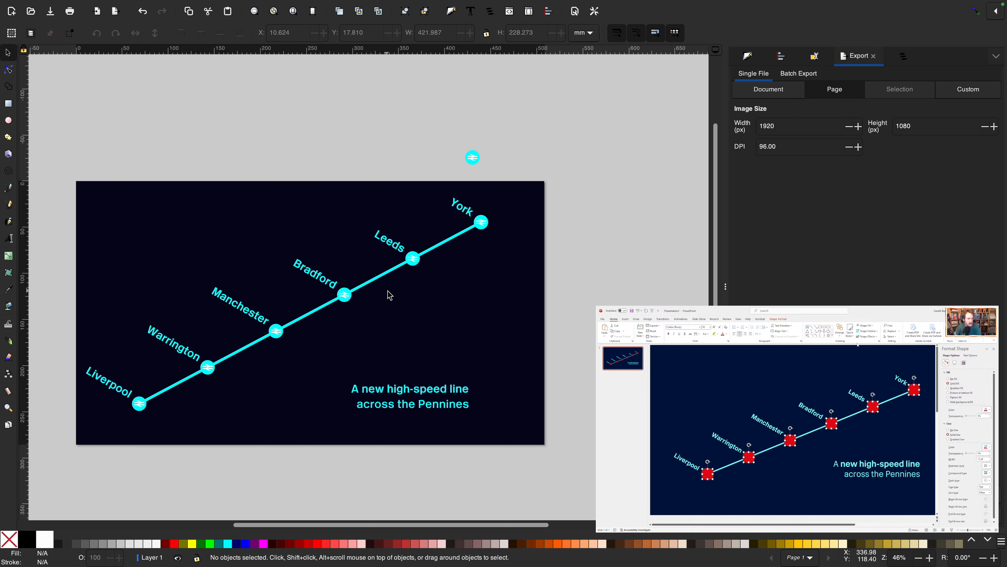
Delete the white rail symbol from the original station circle's group.
click(473, 160)
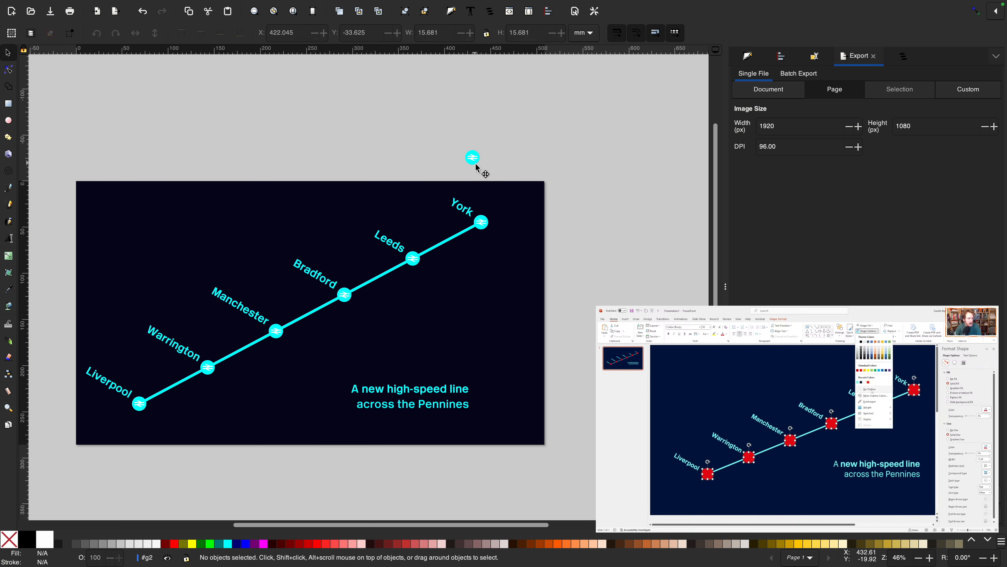
key(BackSpace)
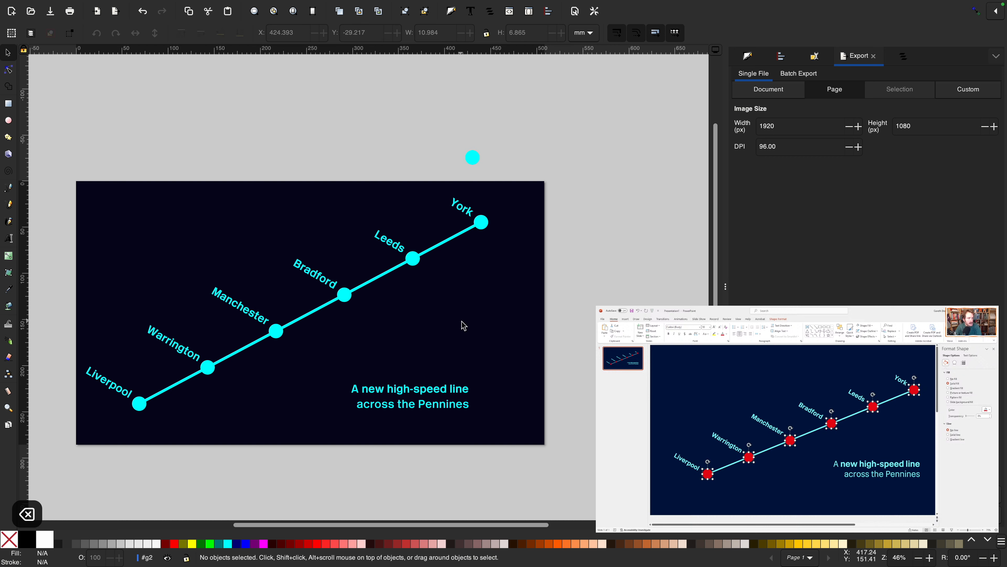
Set the transit line's stroke width to 2 mm.
click(379, 277)
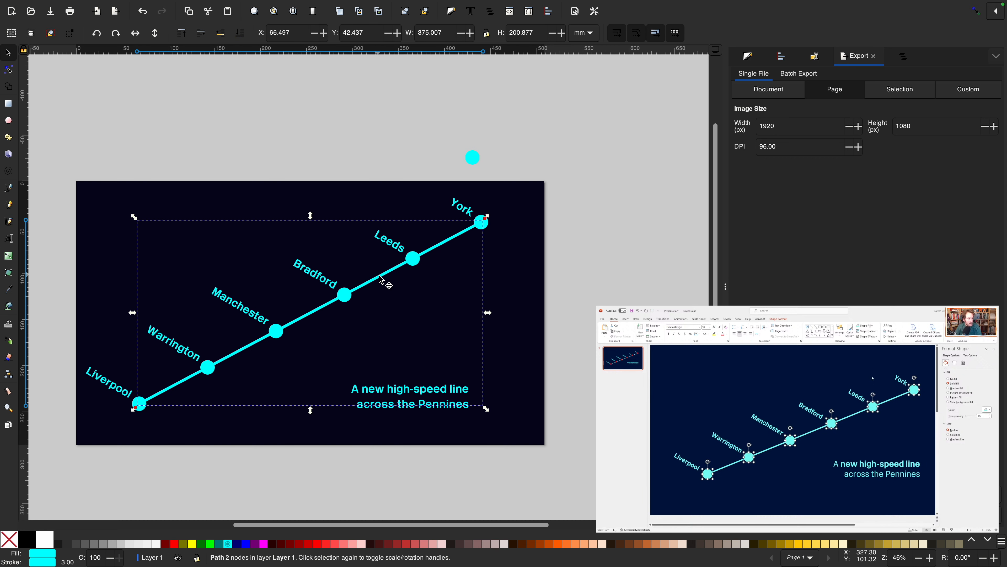
key(shift+super+f)
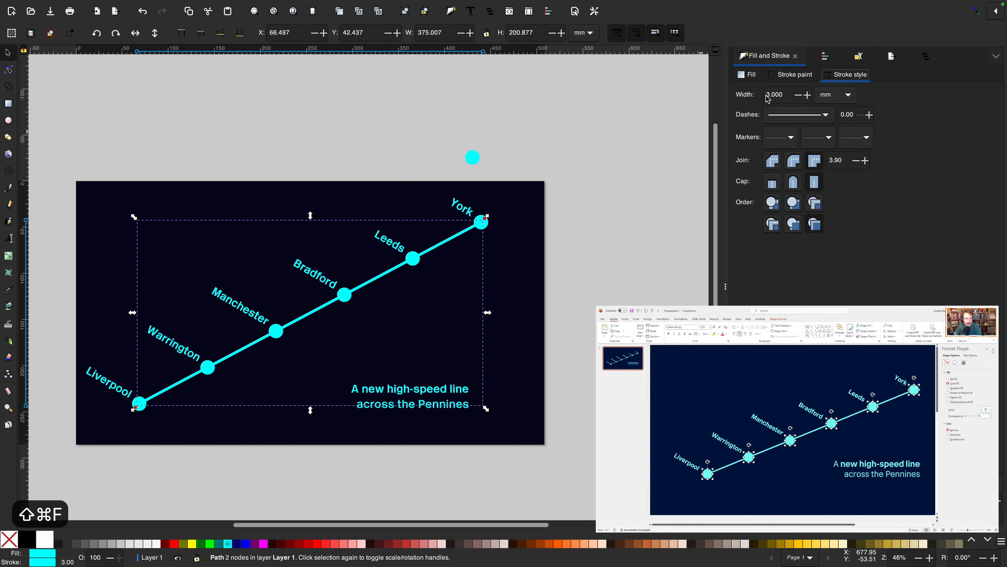
text(3)
key(Return)
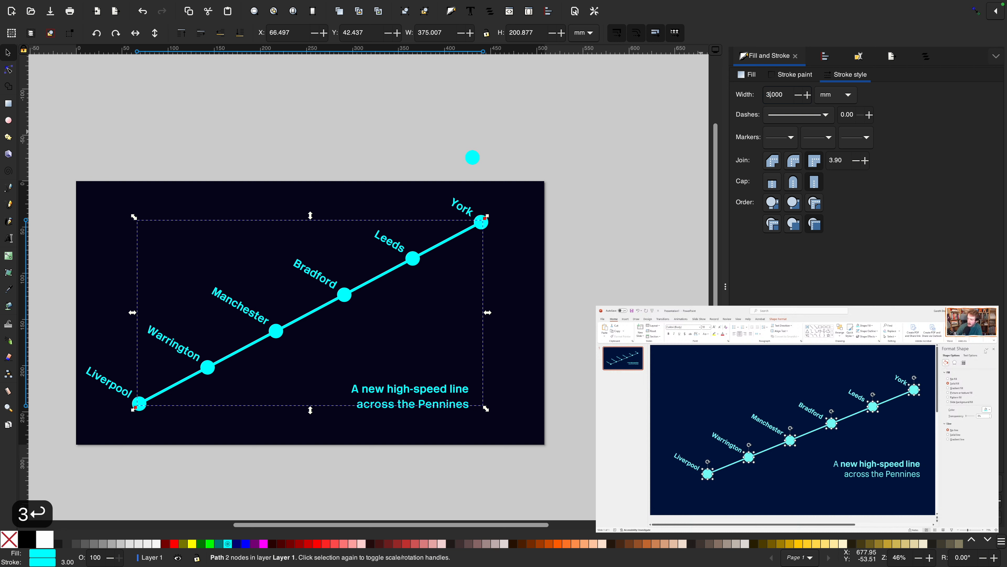
key(BackSpace)
text(2)
key(Return)
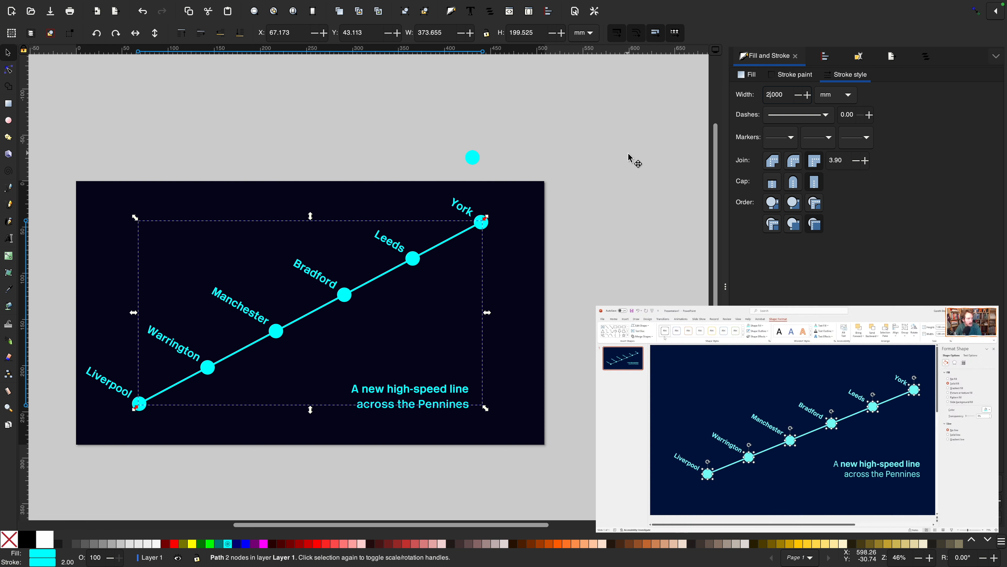
Draw a square about 15.1 mm wide overlapping the original station circle within its group, and rotate it 45 degrees into a diamond.
key(F1)
click(476, 163)
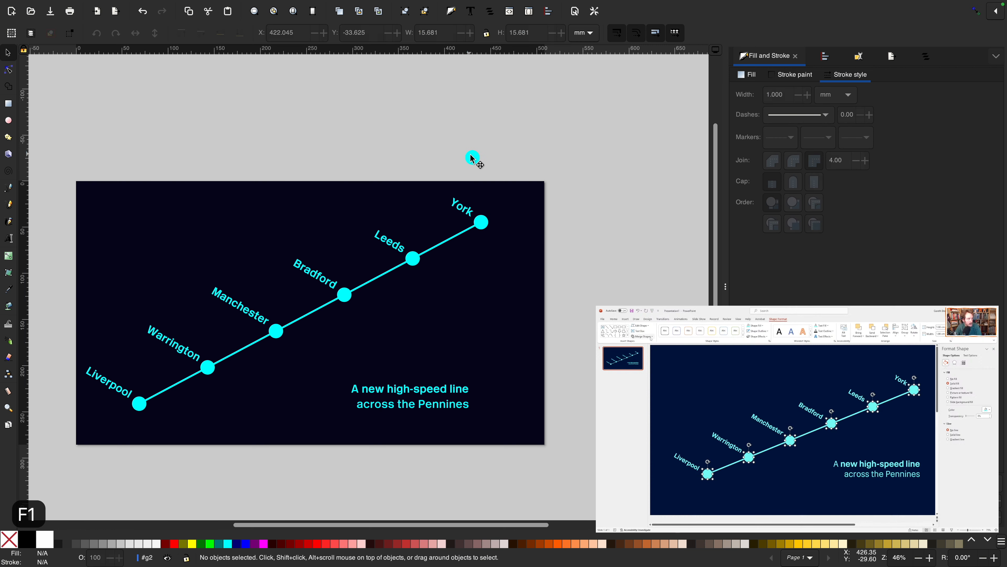
scroll(474, 161, up, 4)
scroll(472, 159, up, 1)
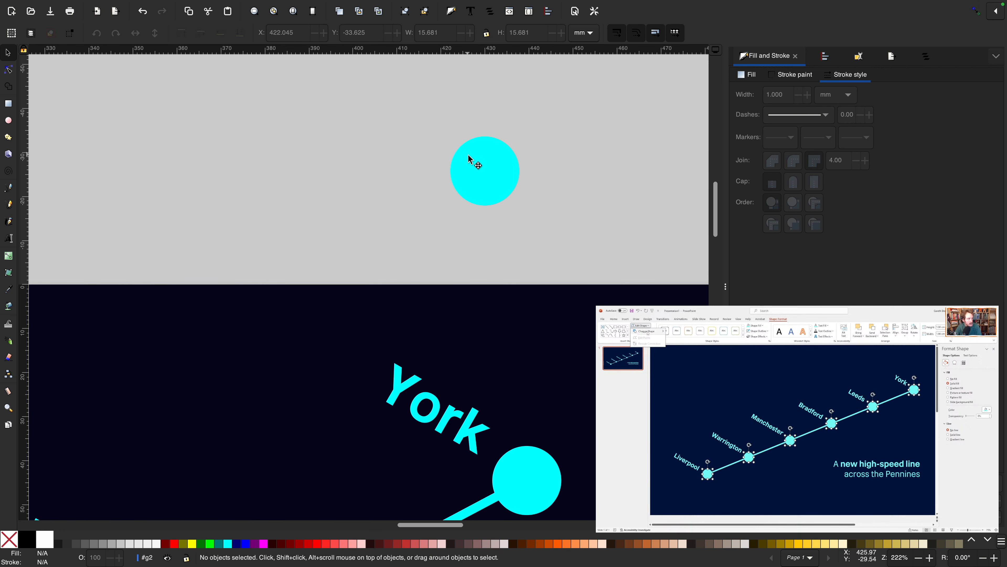
key(r)
drag(405, 141, 465, 206)
key(F1)
click(450, 170)
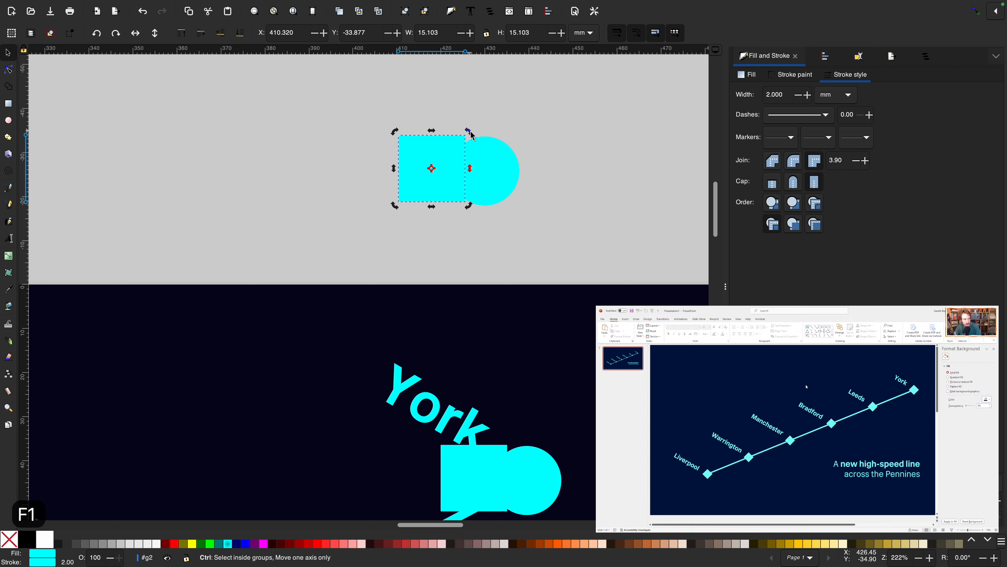
drag(471, 135, 484, 169)
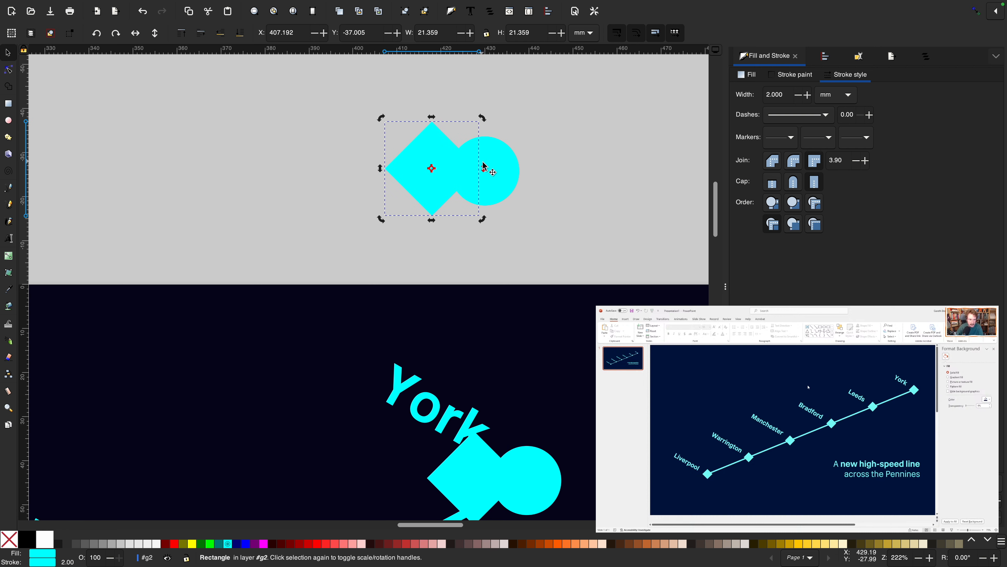
Centre the diamond horizontally and vertically on the original station circle, relative to the last selected object.
shift+click(503, 156)
key(shift+super+a)
click(783, 171)
click(783, 153)
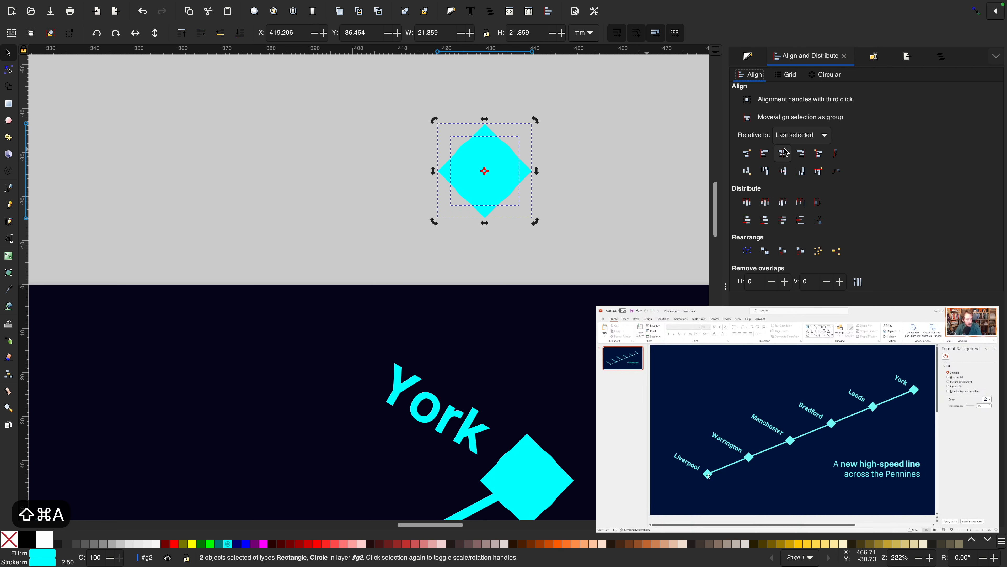
Delete the circle from the original station's group so that only the diamond marker is left.
click(515, 180)
click(490, 168)
key(BackSpace)
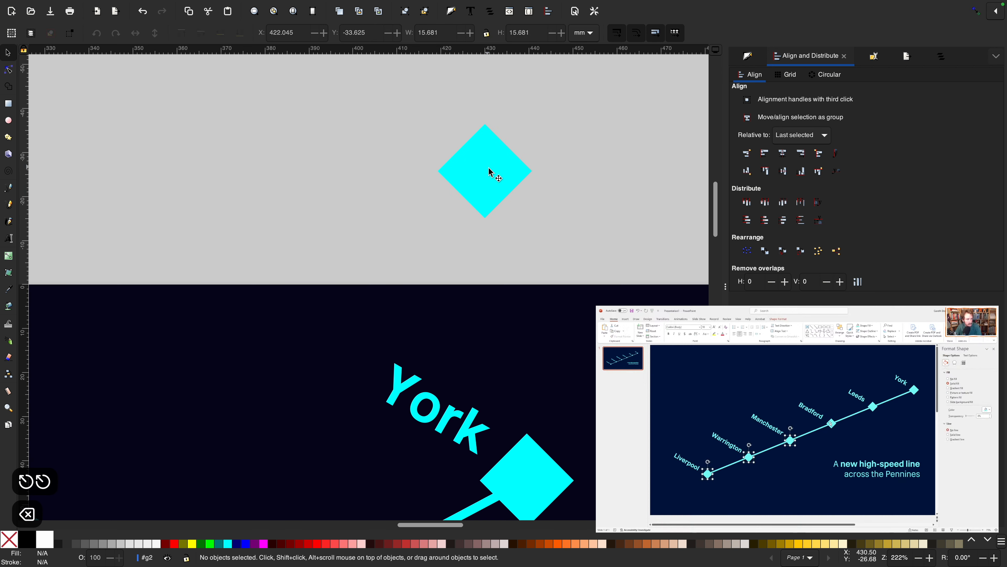
ctrl+scroll(603, 257, down, 6)
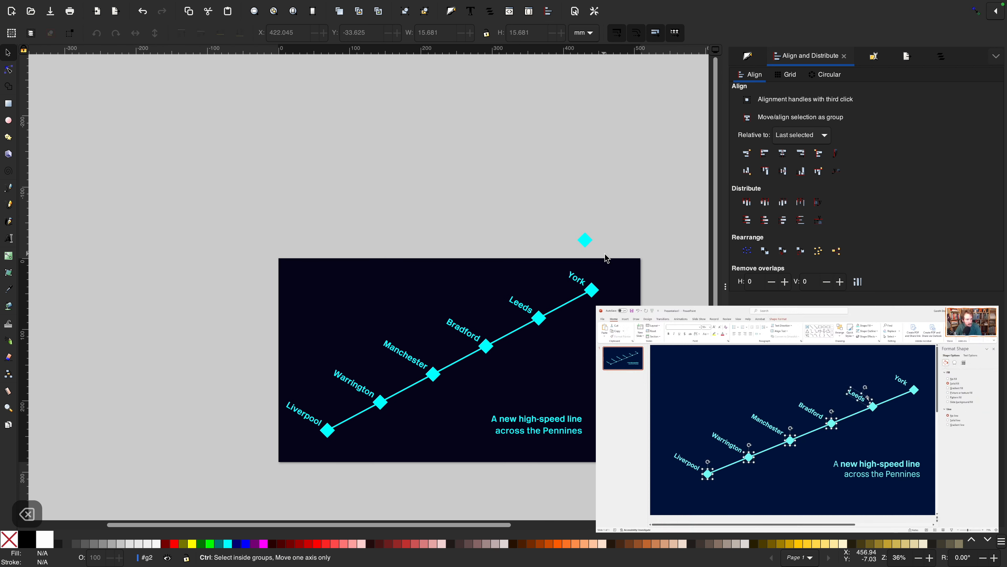
ctrl+scroll(606, 258, up, 2)
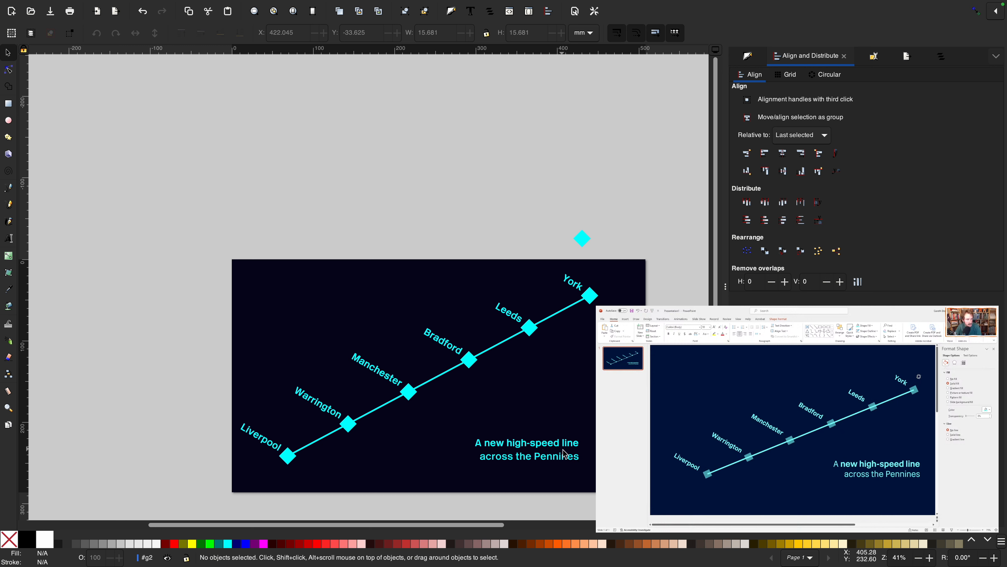
Try rotating the original diamond marker slightly to suit the line's slope, and undo the rotation.
click(583, 245)
click(584, 246)
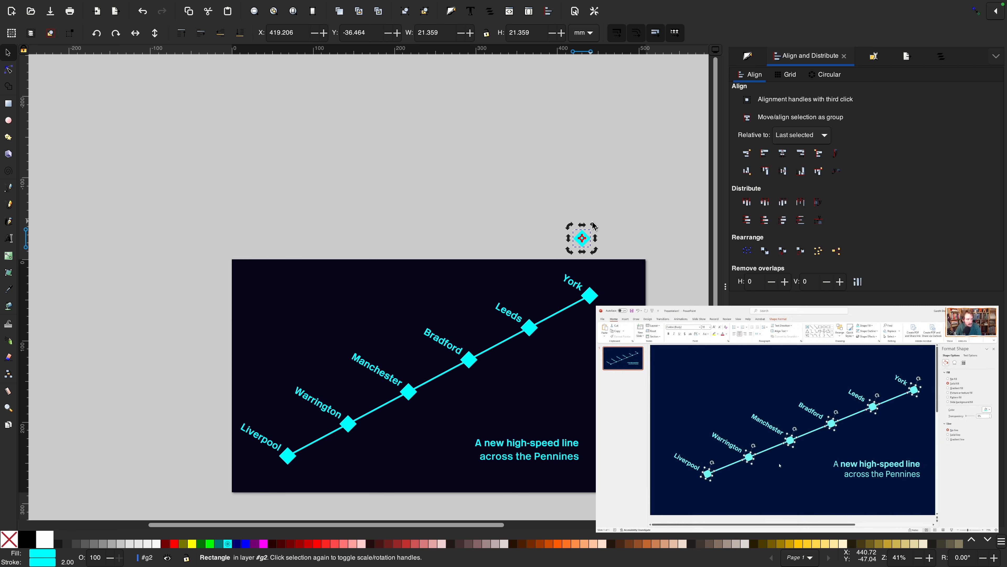
key(Escape)
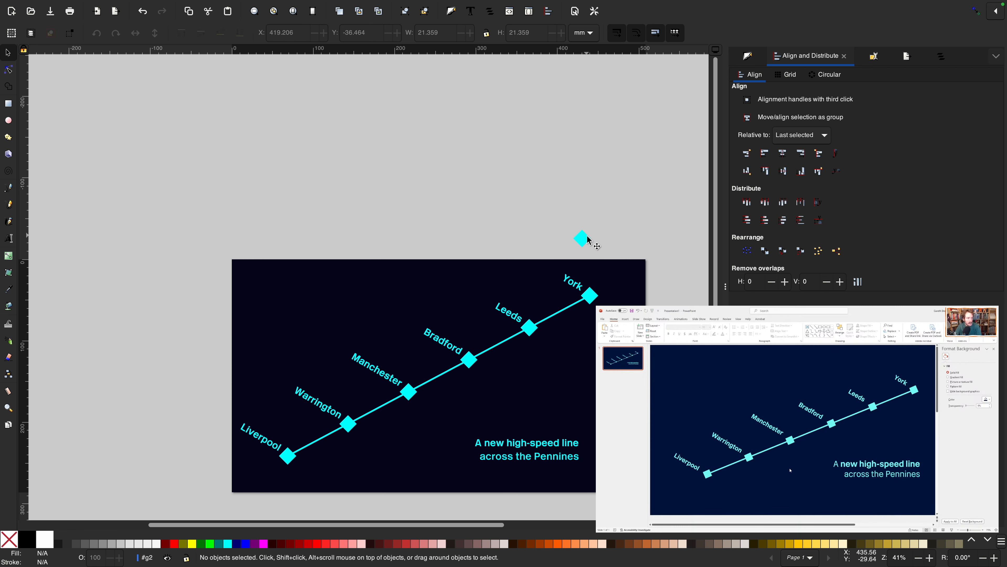
key(r)
key(F1)
click(583, 241)
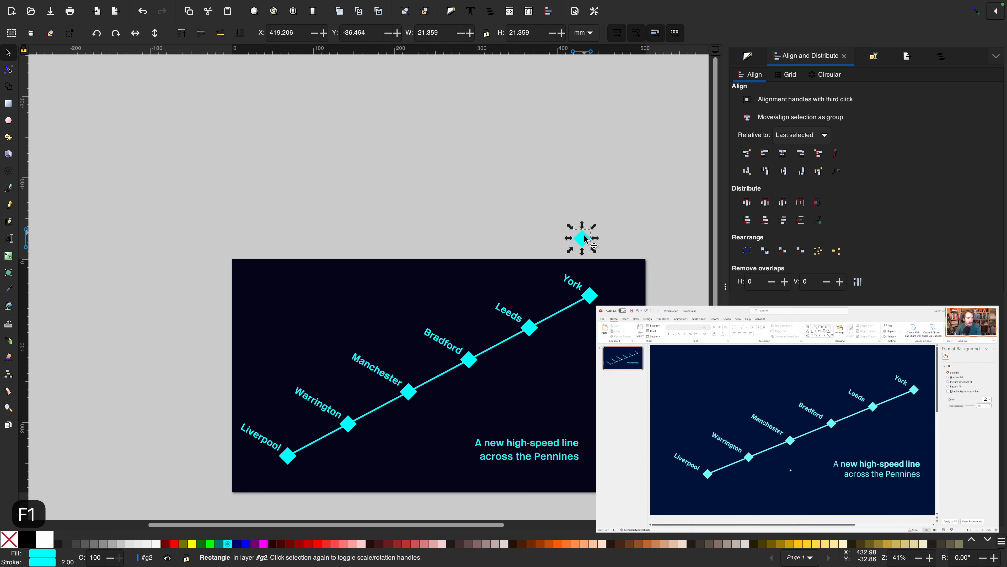
click(582, 240)
drag(596, 229, 610, 231)
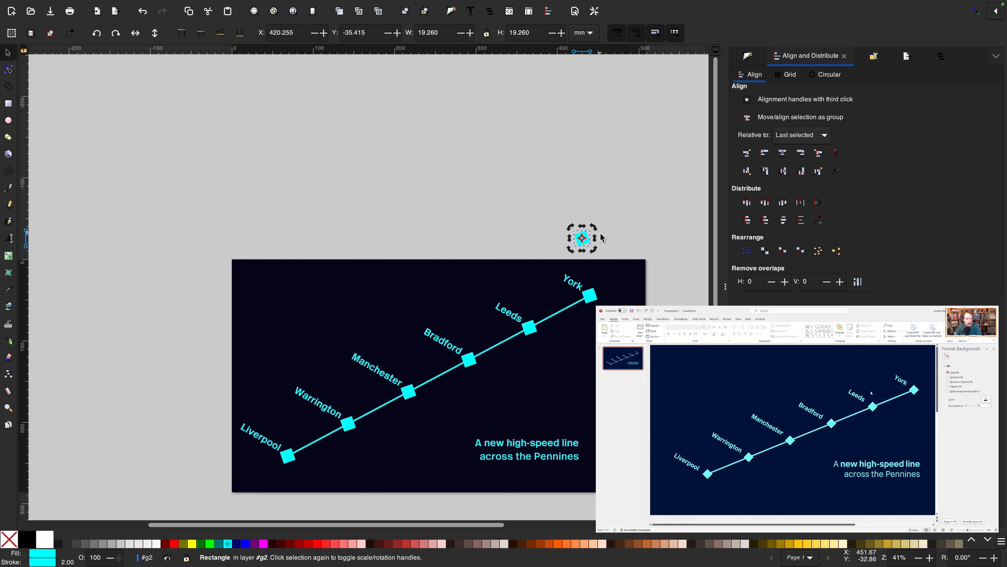
key(super+z)
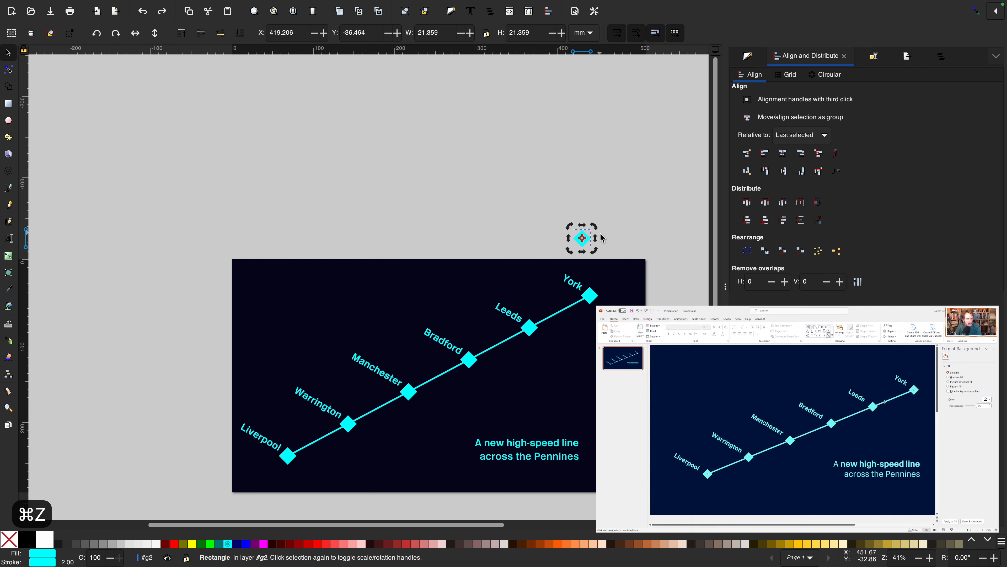
key(F1)
click(623, 262)
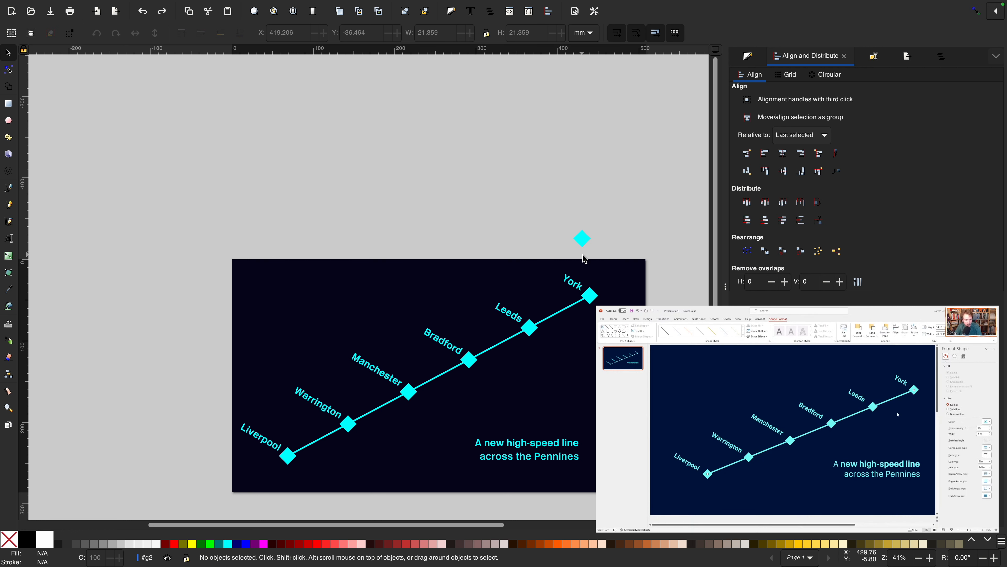
Draw a short straight tick about 14 mm long rising from the transit line between Bradford and Leeds.
click(531, 329)
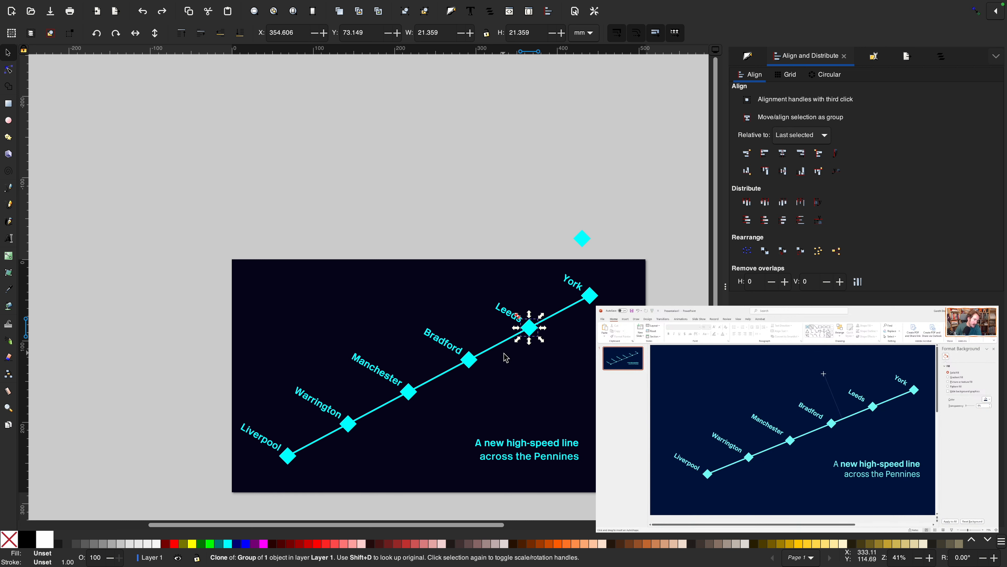
scroll(506, 357, up, 6)
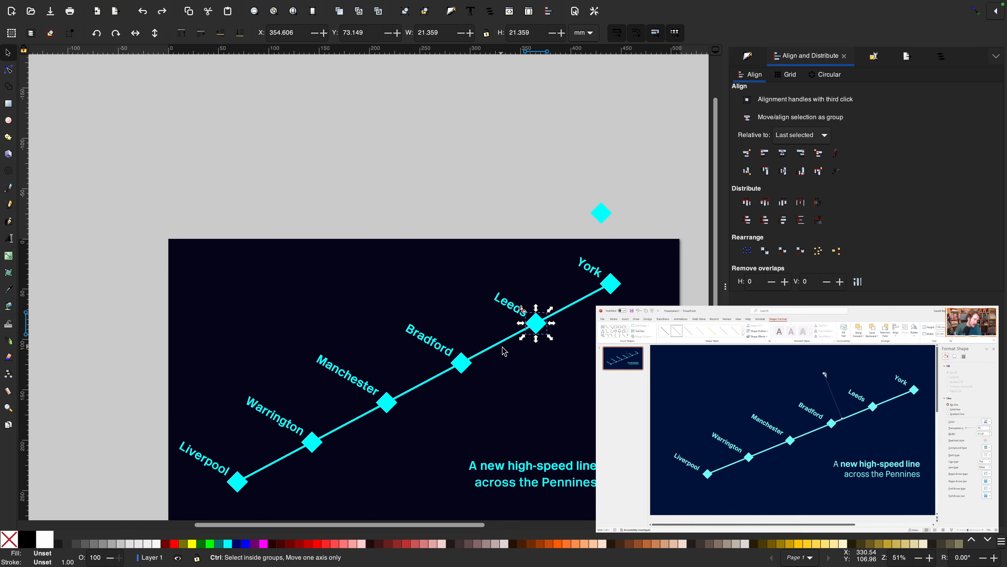
key(b)
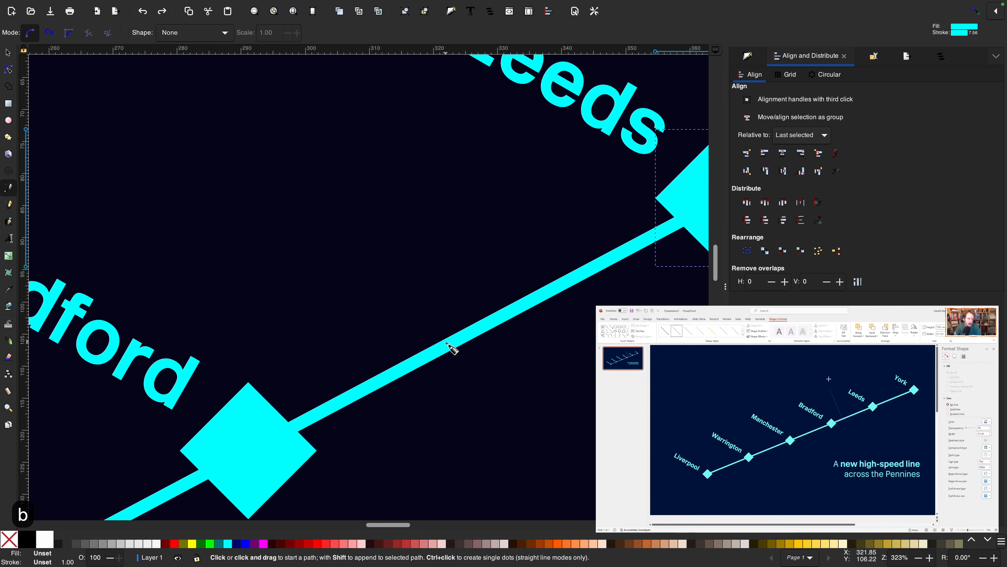
click(450, 341)
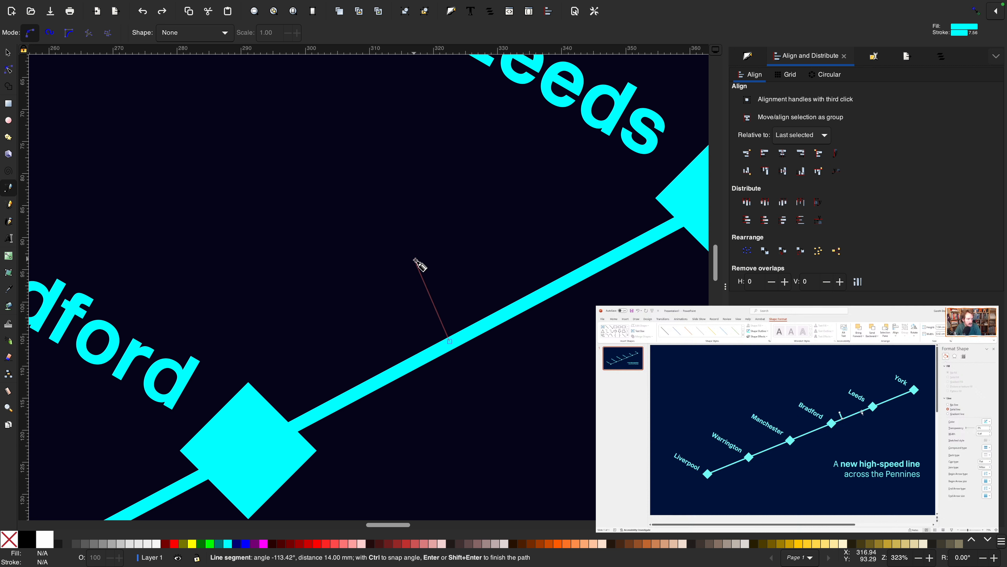
double_click(414, 258)
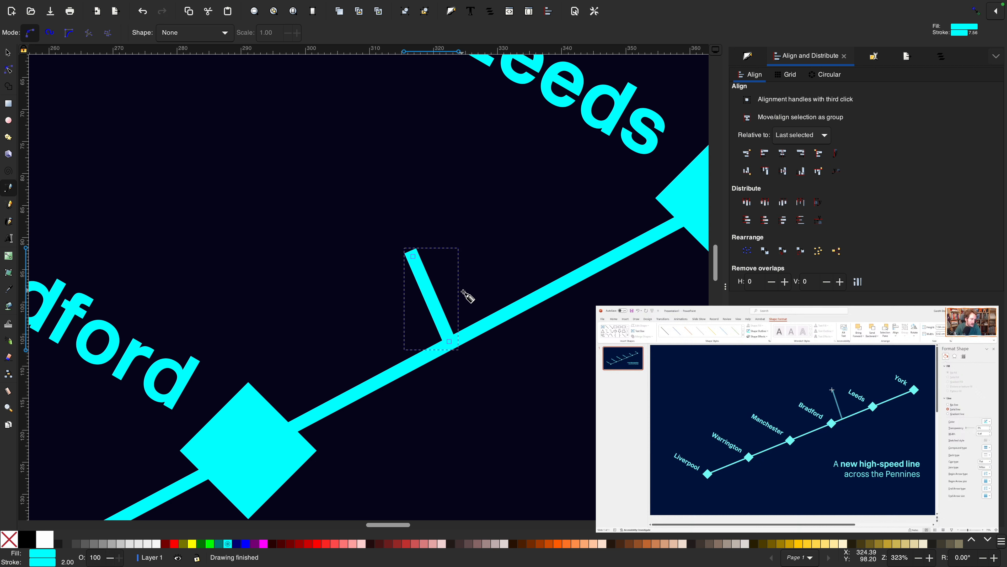
key(F1)
key(F2)
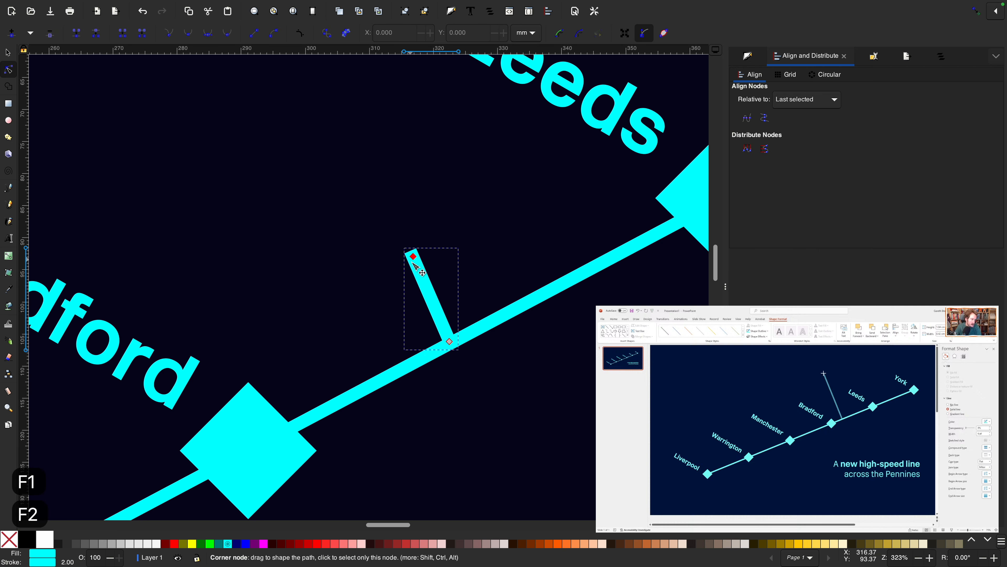
key(F1)
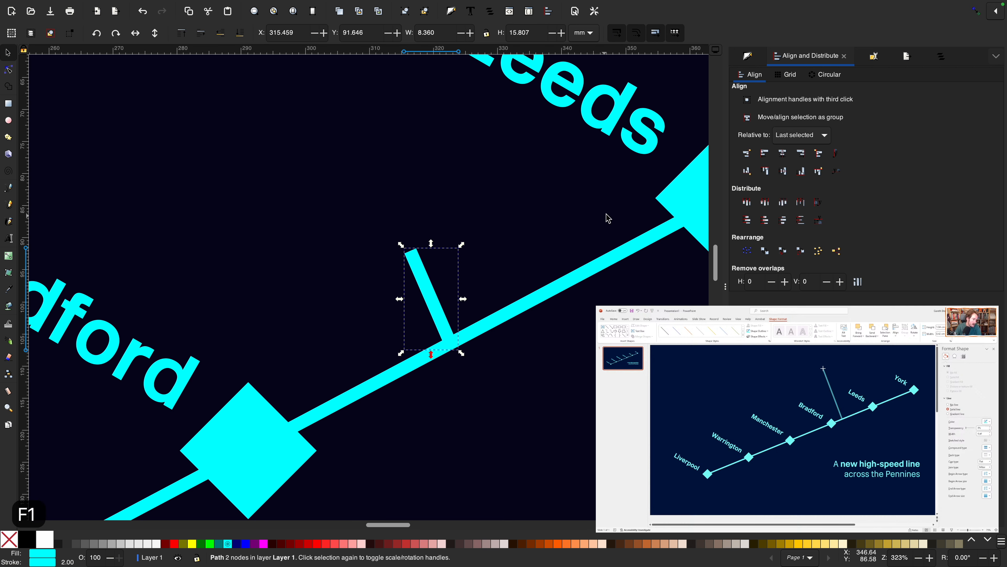
Try a stroke width of 4 mm on the tick, and undo the change.
key(shift+super+f)
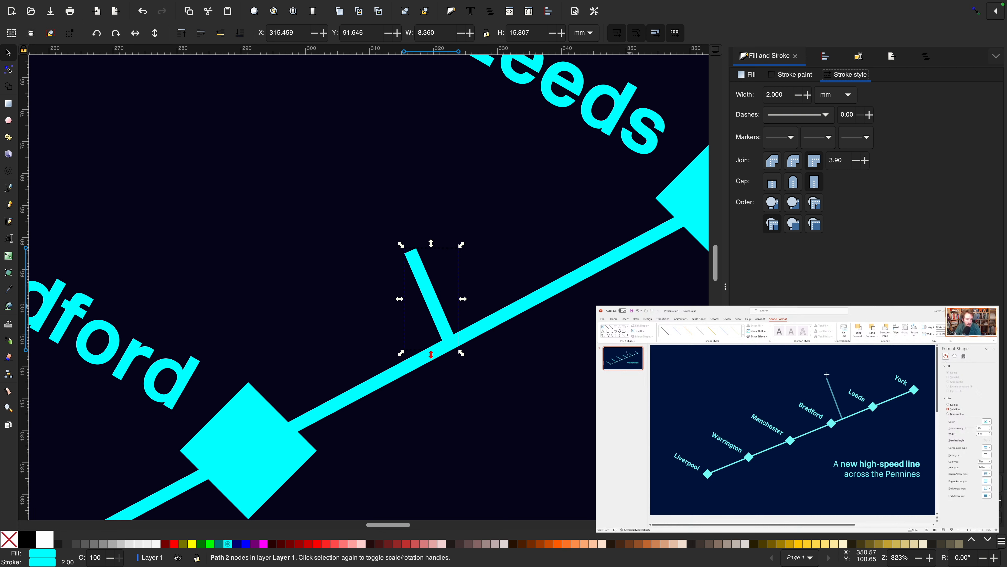
scroll(625, 296, down, 6)
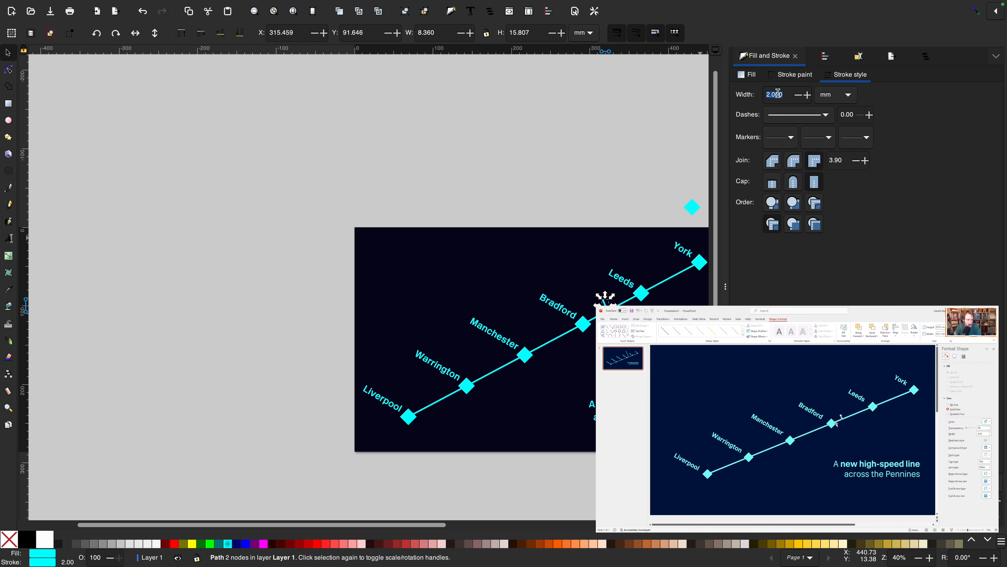
text(4)
key(Return)
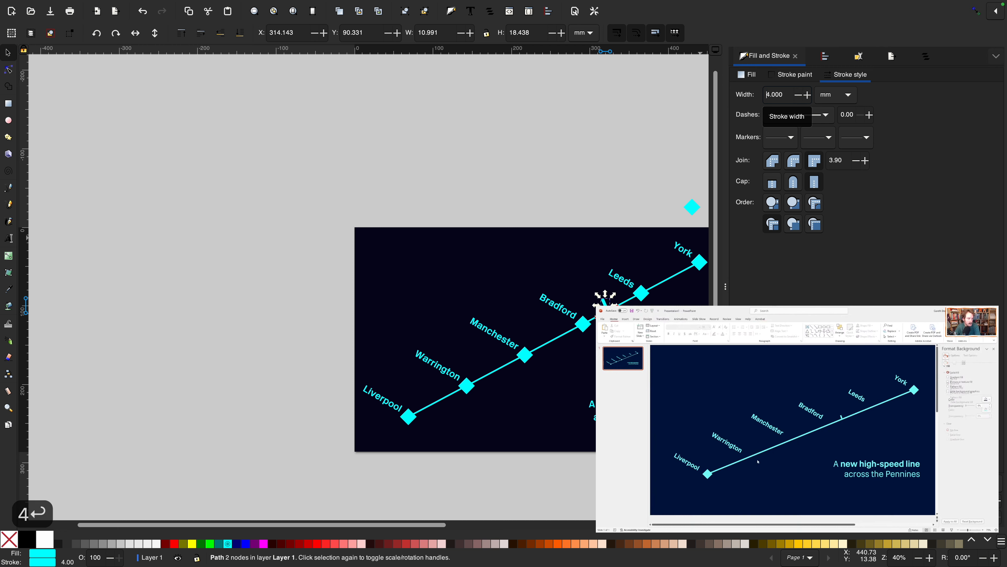
key(super+z)
key(F1)
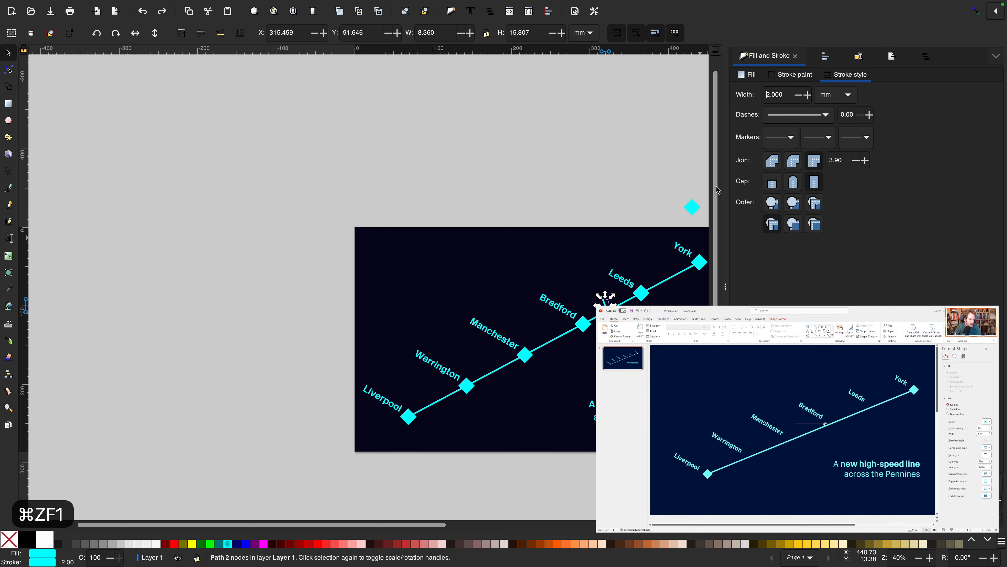
Try to clone the short tick between Bradford and Leeds.
scroll(633, 318, up, 3)
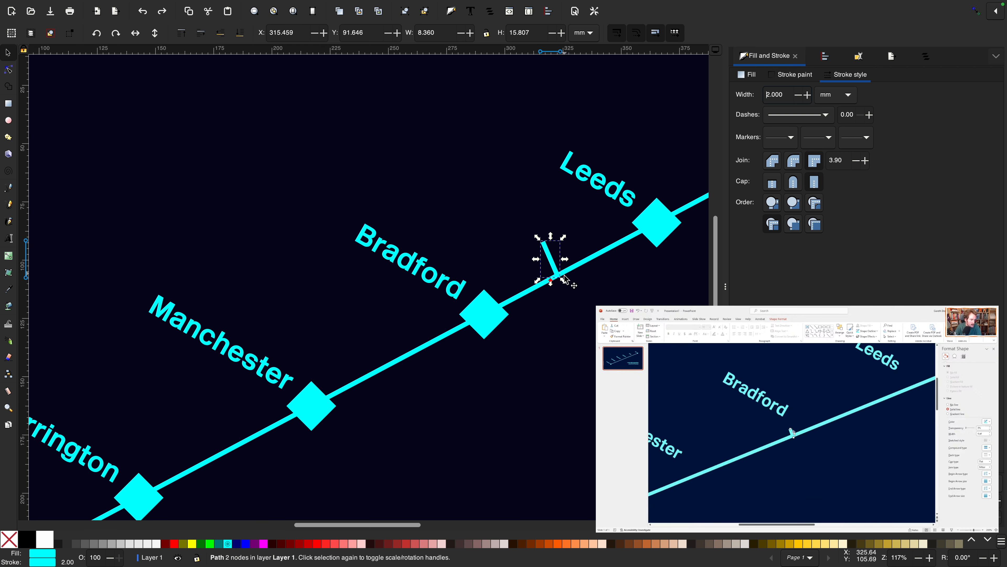
key(F1)
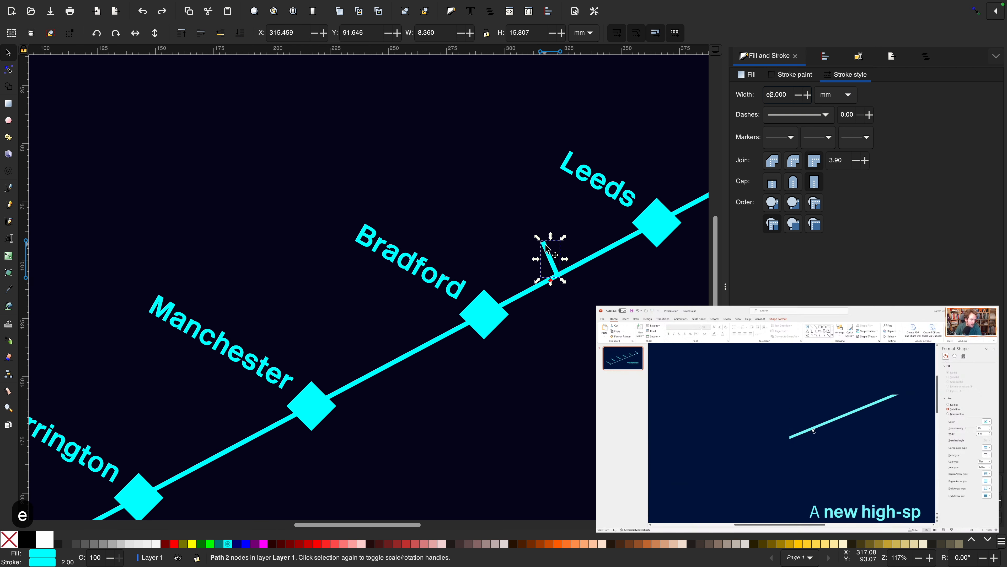
text(e)
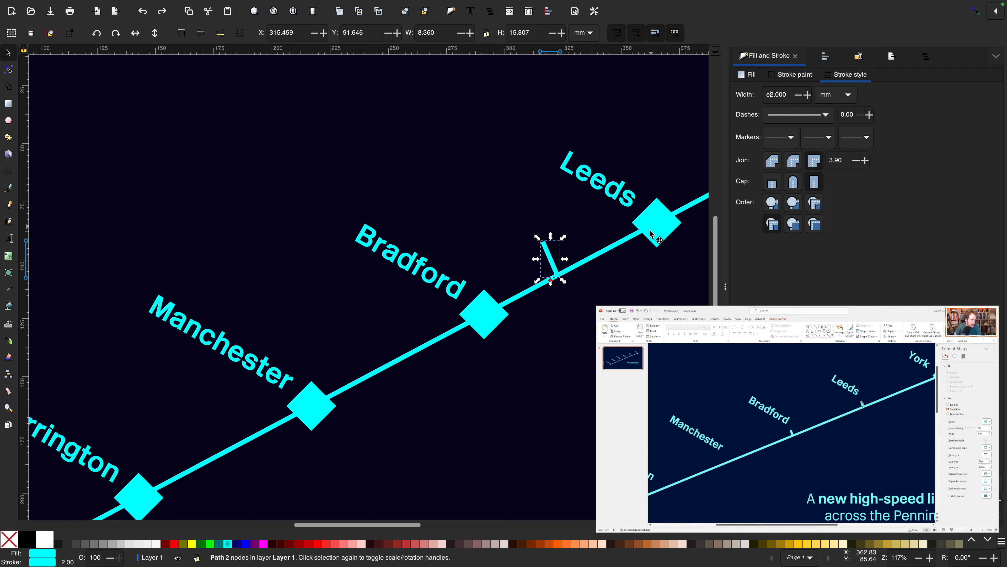
scroll(651, 234, down, 3)
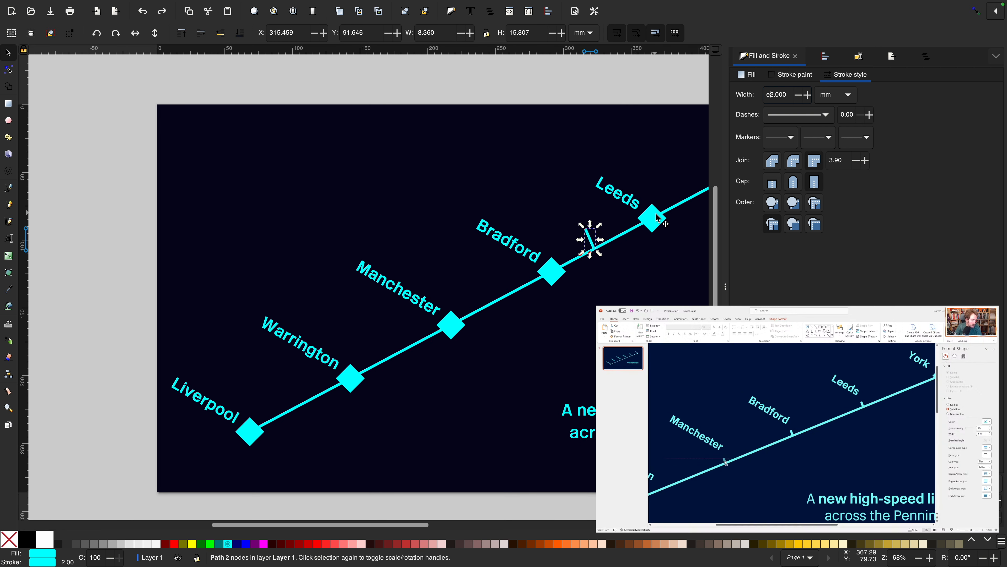
key(alt+d)
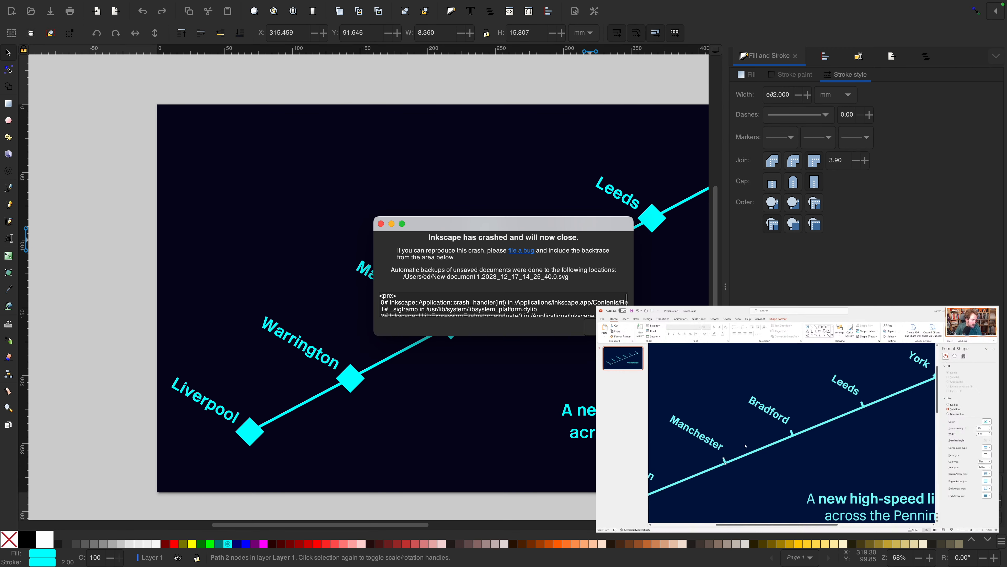
Dismiss the crash notice, relaunch Inkscape and reopen the recent backup New document 1.2023_12_17_14_25_40.0.svg in a full-screen window.
click(606, 327)
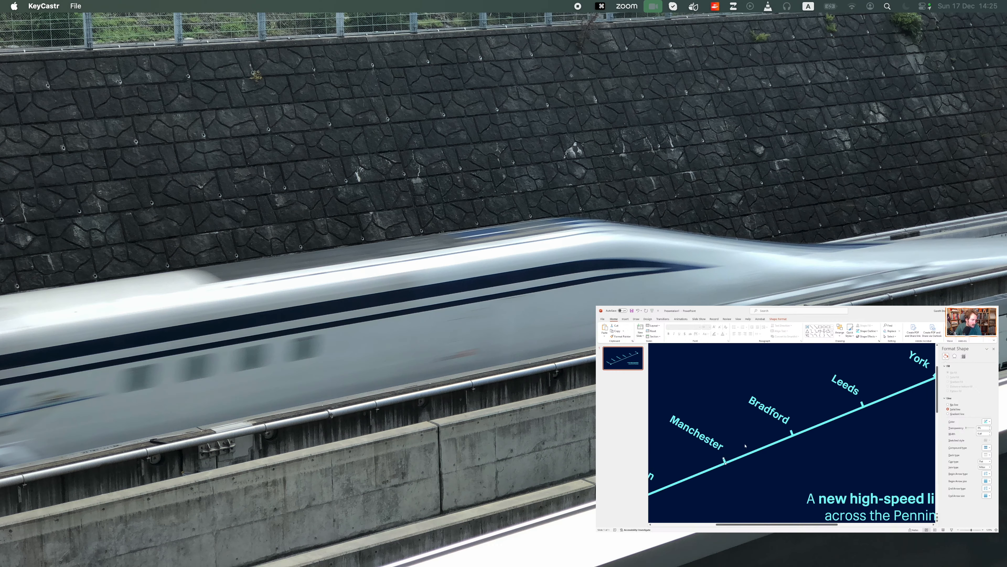
key(space)
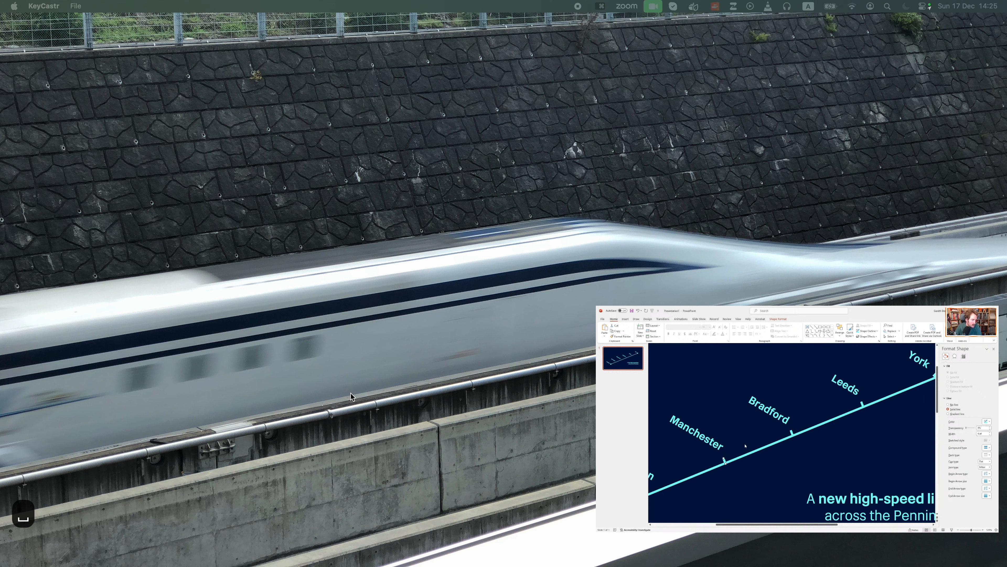
key(cmd+space)
text(inkscape)
key(Return)
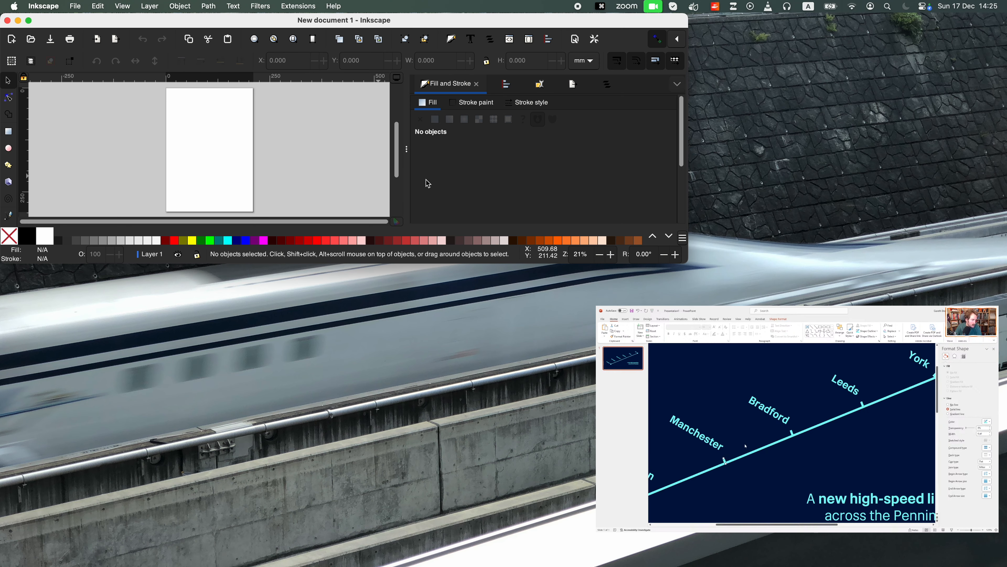
click(75, 6)
mouse_move(126, 58)
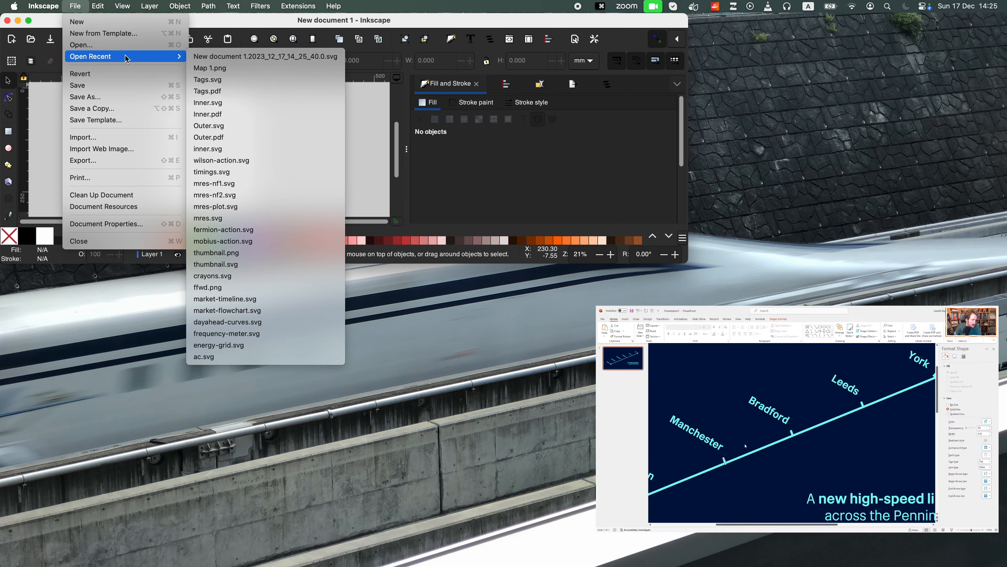
click(201, 57)
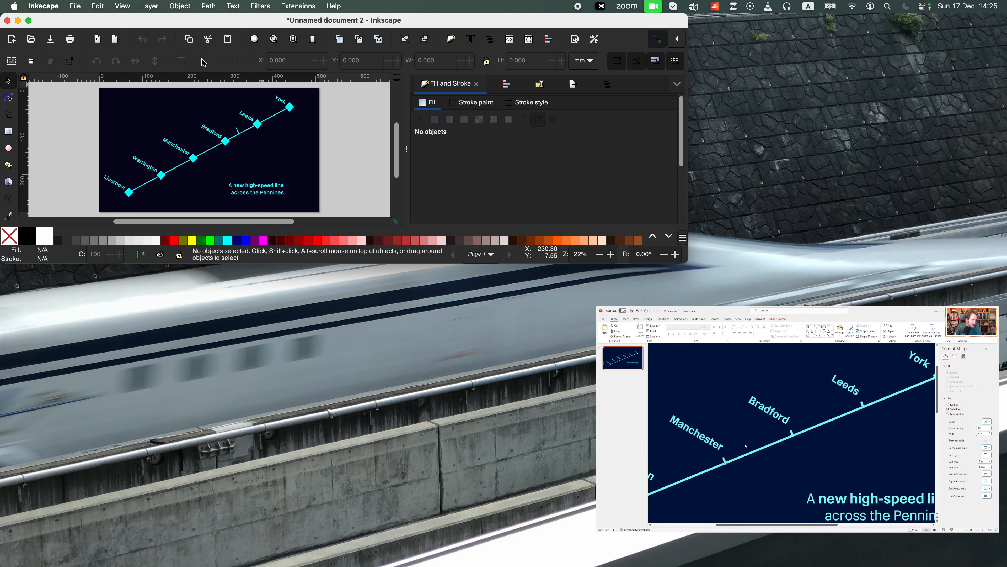
click(28, 20)
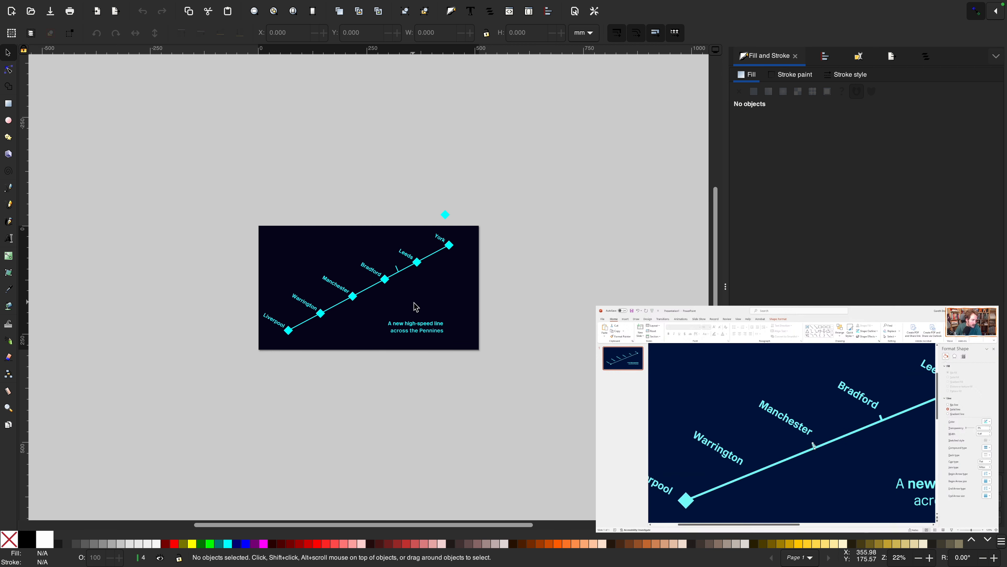
Delete the diamond markers at Leeds, Bradford, Manchester and Warrington, keeping those at Liverpool and York.
scroll(415, 306, up, 3)
scroll(414, 307, left, 3)
scroll(414, 307, up, 2)
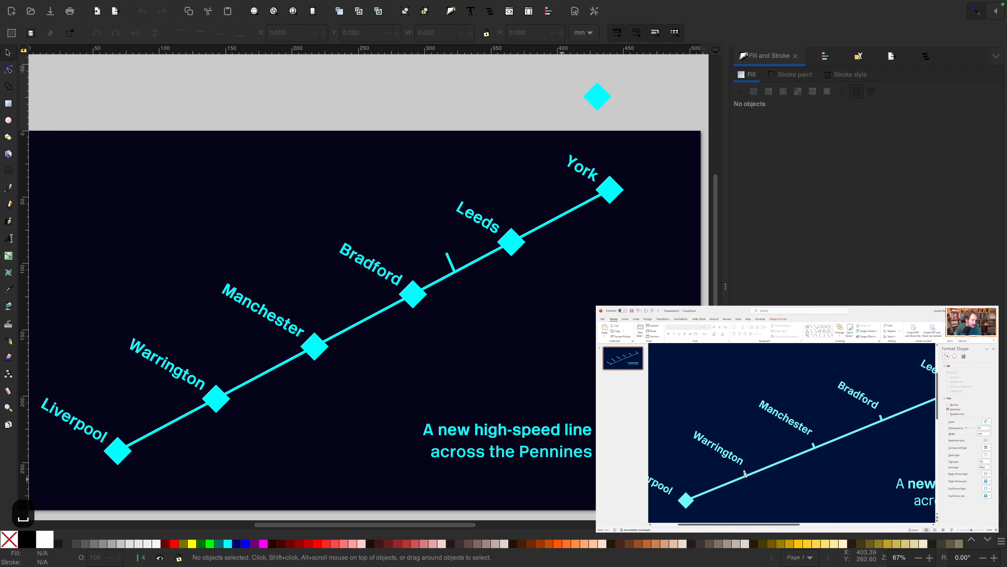
click(512, 246)
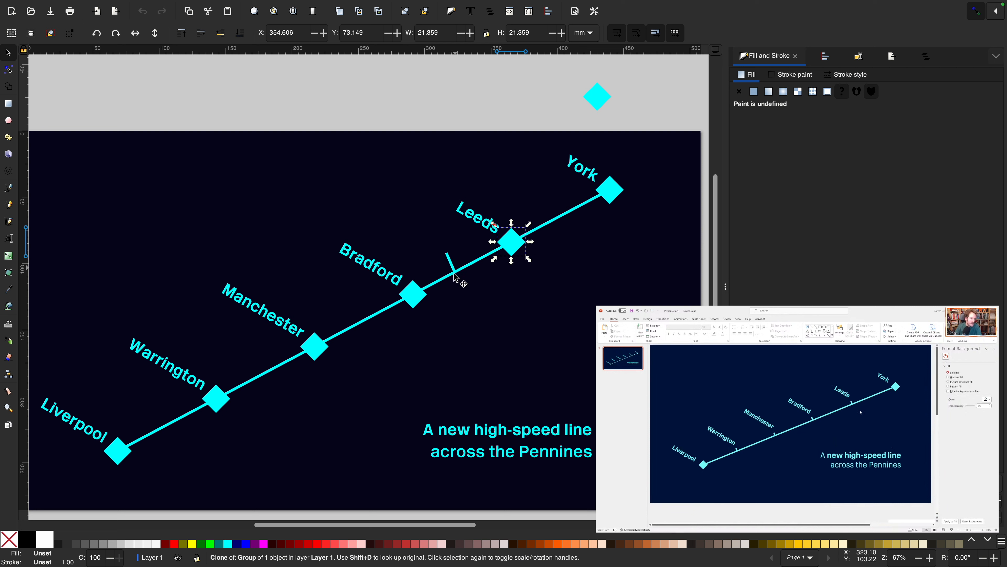
shift+click(413, 295)
shift+click(316, 347)
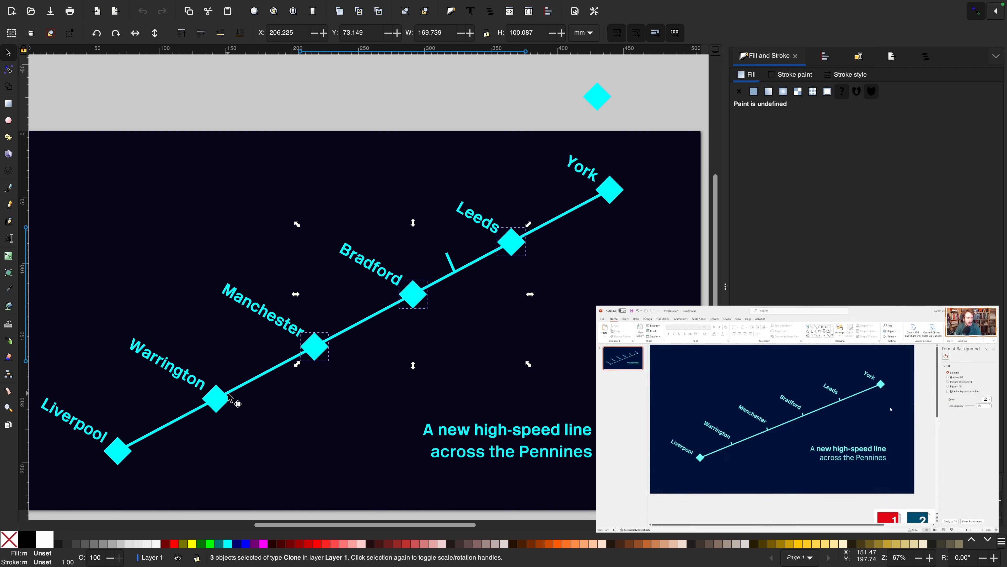
shift+click(227, 398)
key(BackSpace)
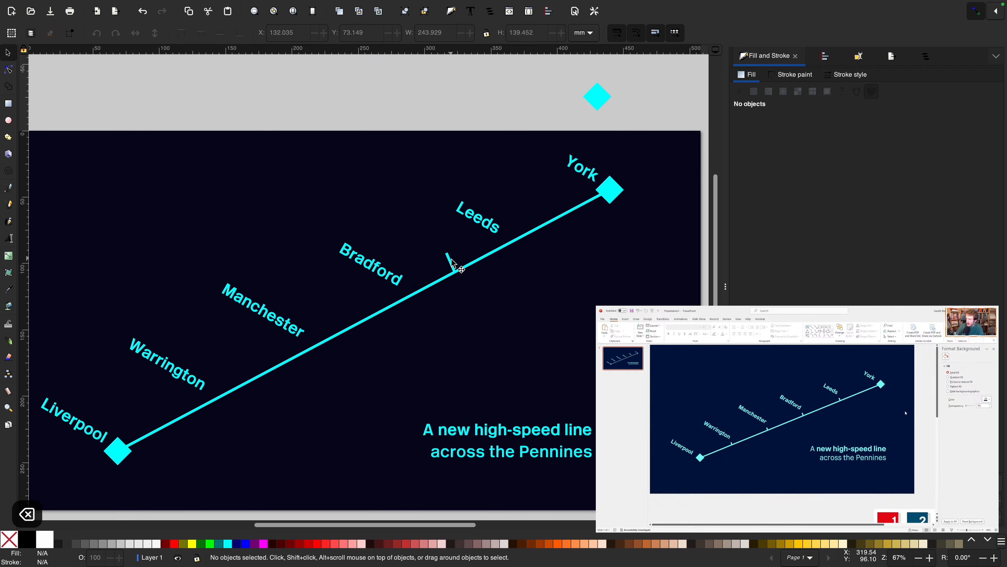
Move the original tick above the page and place clones of it across the line at Leeds, Bradford, Manchester and Warrington.
double_click(451, 260)
click(455, 140)
key(F1)
mouse_move(451, 259)
mouse_down()
mouse_move(469, 79)
mouse_move(480, 159)
mouse_move(510, 228)
mouse_move(496, 249)
mouse_move(508, 254)
mouse_move(427, 322)
mouse_move(405, 290)
mouse_move(404, 304)
mouse_move(344, 354)
mouse_up()
key(alt+d)
key(super+d)
key(super+d)
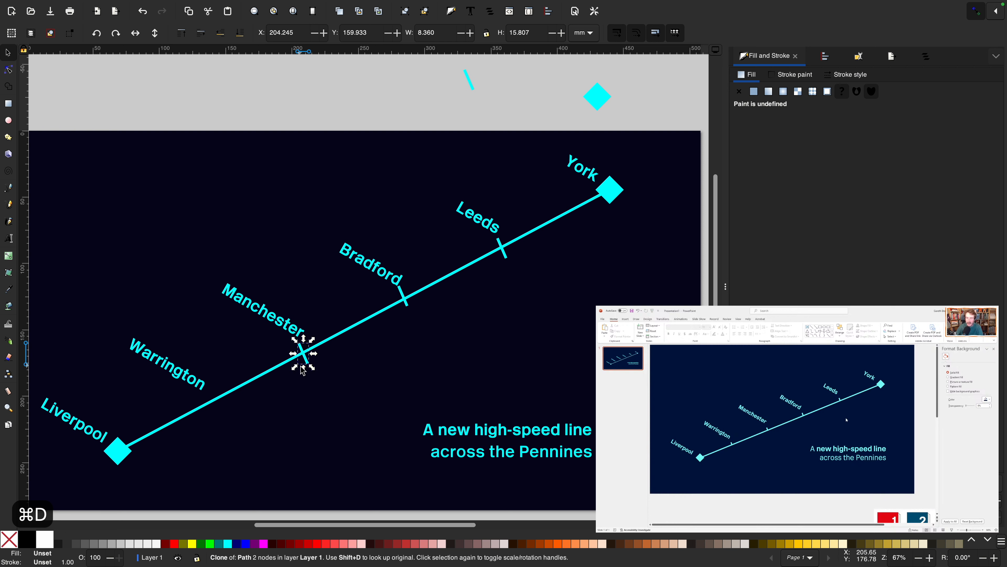
key(super+d)
drag(304, 366, 207, 412)
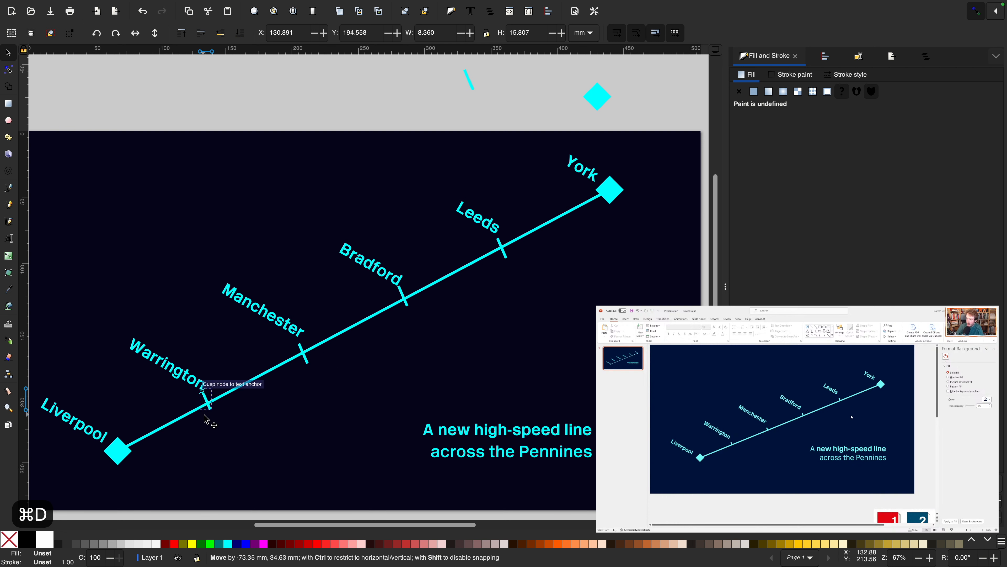
Distribute the four tick clones and the Liverpool and York diamonds with even horizontal and vertical gaps along the line.
drag(174, 447, 577, 234)
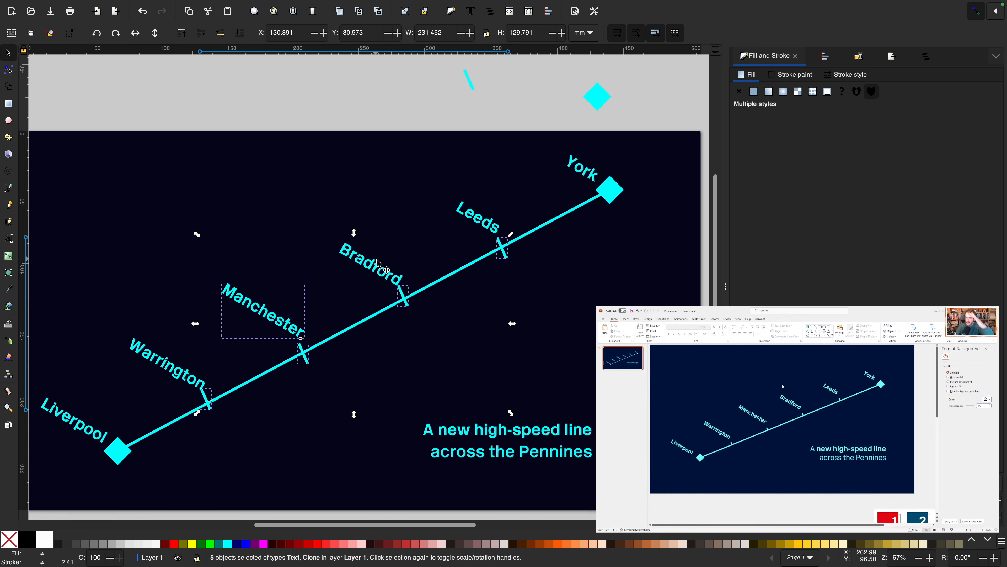
shift+click(258, 312)
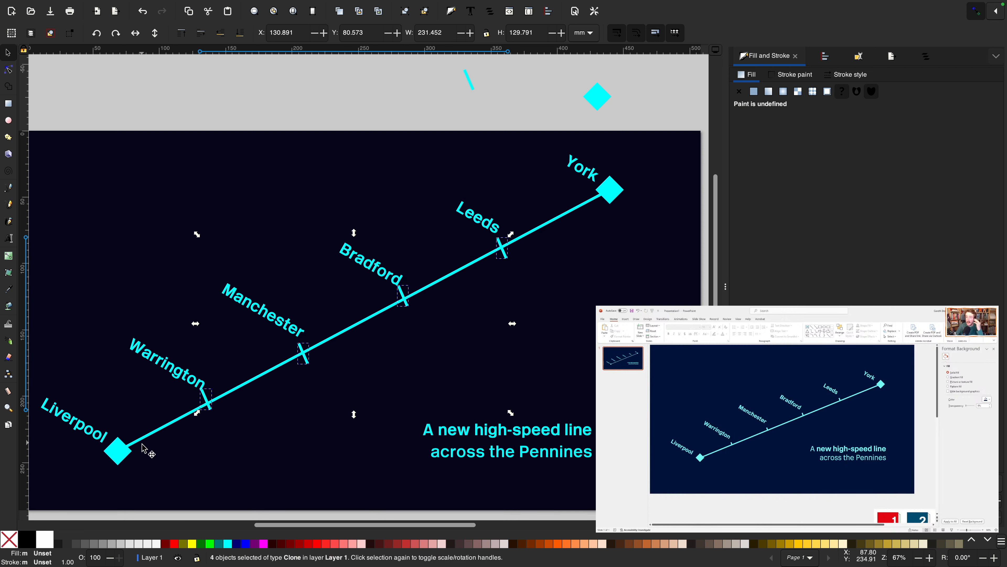
shift+click(119, 456)
shift+click(610, 191)
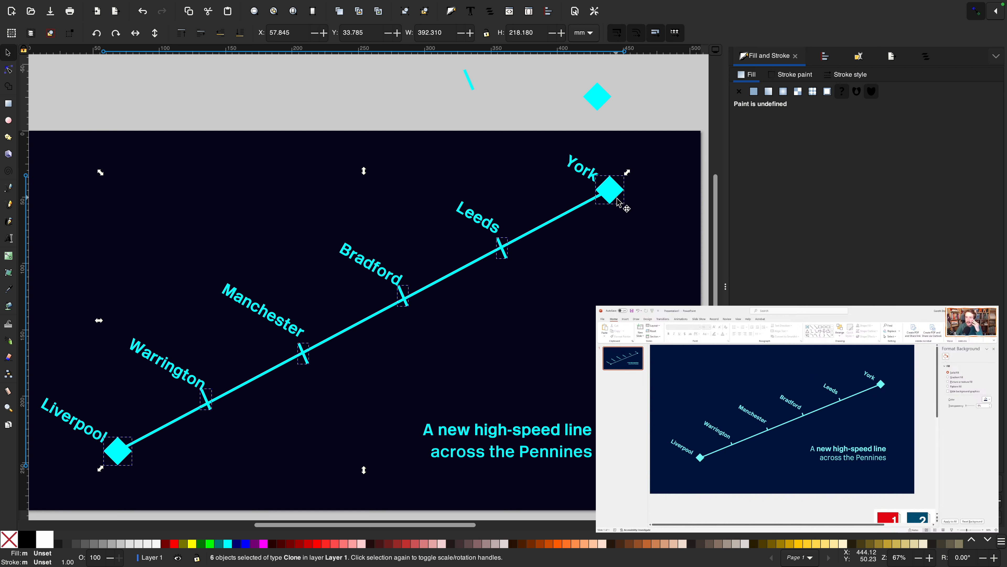
key(shift+super+a)
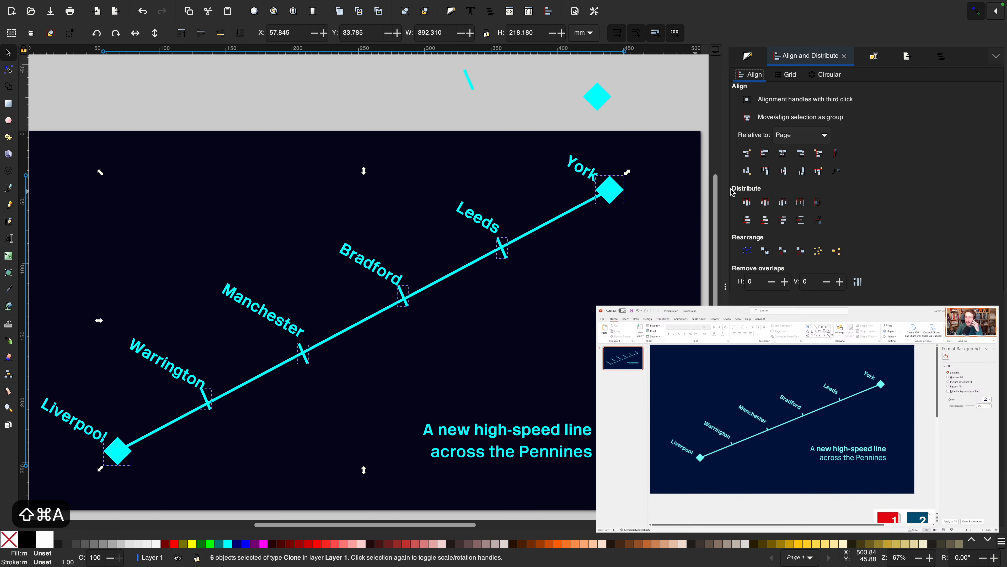
click(783, 203)
click(784, 220)
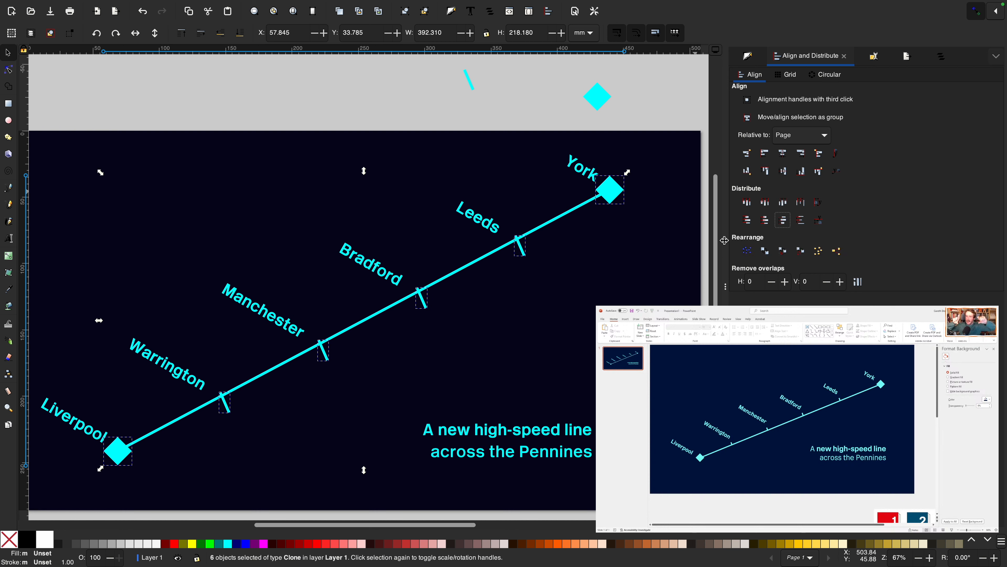
Nudge the Leeds, Bradford, Manchester and Warrington ticks up together until their lower ends rest on the diagonal line.
click(520, 250)
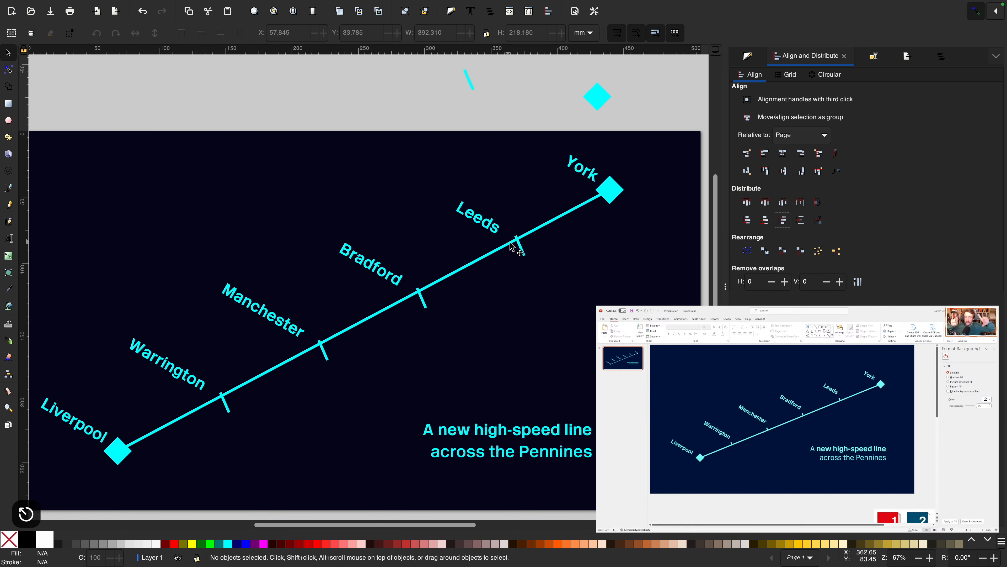
shift+click(422, 297)
shift+click(323, 349)
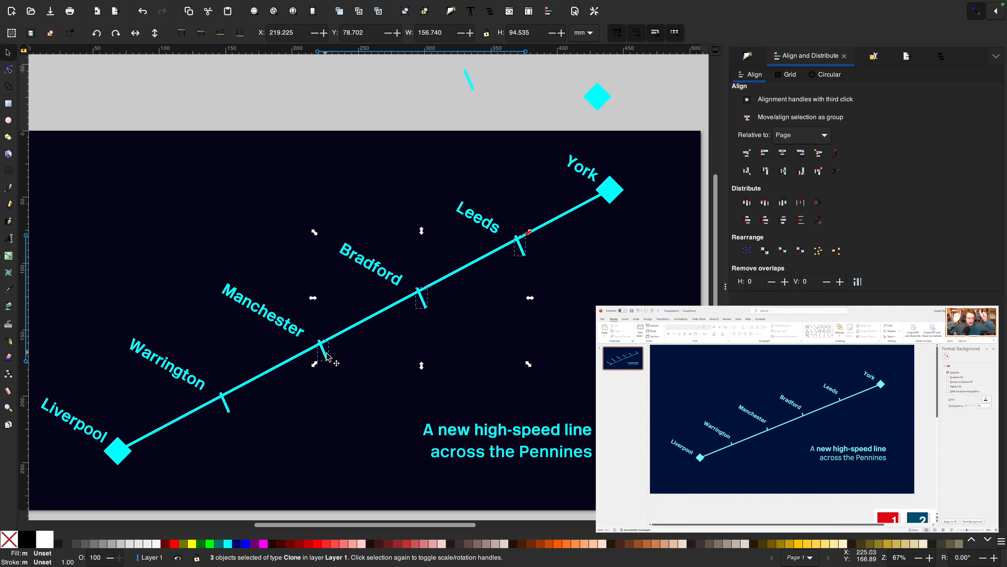
shift+click(232, 403)
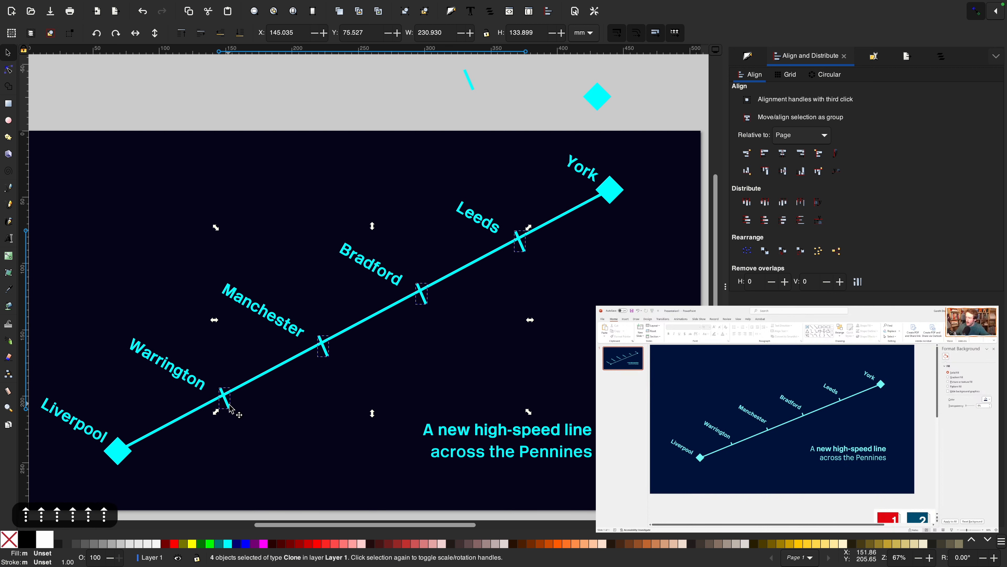
key(Up)
key(Up)
key(Up)
key(Up)
key(Up)
key(Up)
key(Up)
key(Up)
key(Up)
key(Up)
key(Up)
key(Up)
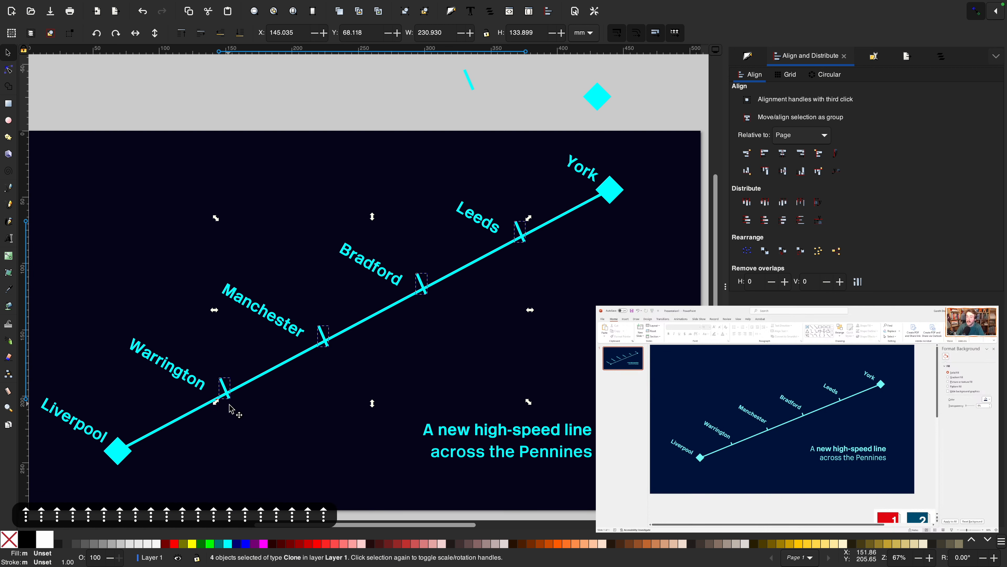
key(Up)
key(Up)
key(Up)
key(Up)
key(Up)
key(Up)
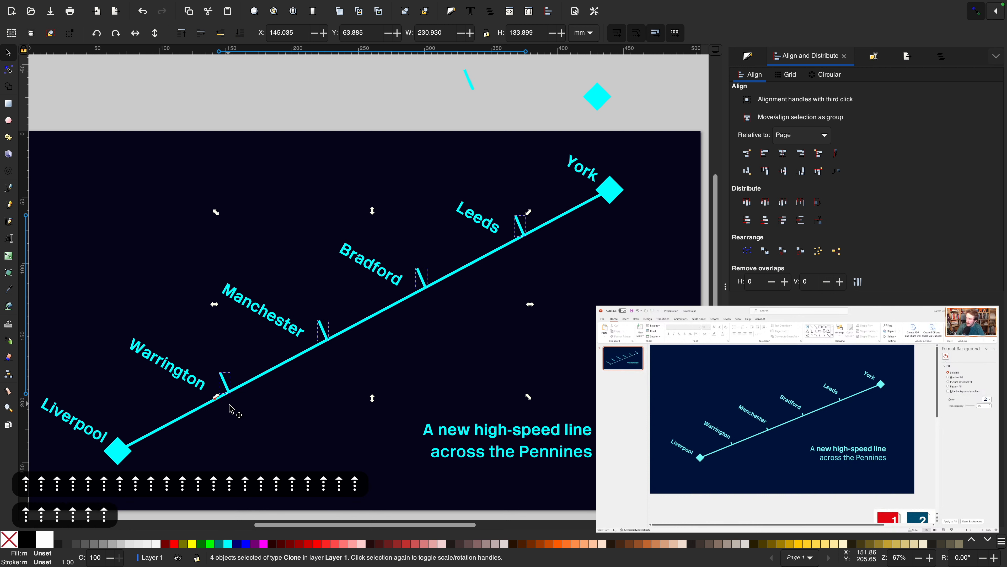
Shift the four intermediate ticks together down along the line towards Liverpool so they meet the ends of their station names.
key(Left)
key(Left)
key(Left)
key(Left)
key(Left)
key(Down)
key(Down)
key(Left)
key(Left)
key(Left)
key(Left)
key(Left)
key(Left)
key(Left)
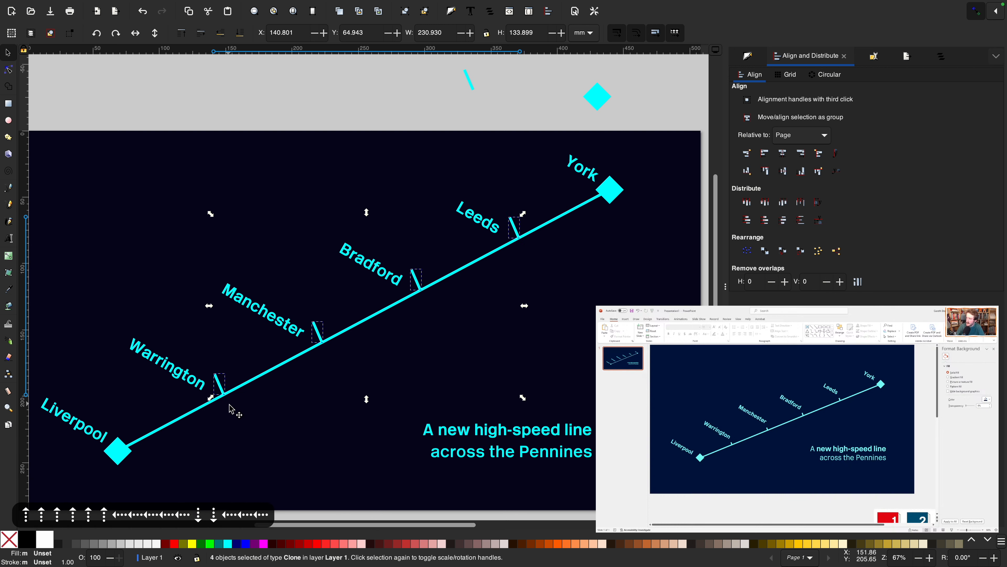
key(Down)
key(Down)
key(Left)
key(Left)
key(Left)
key(Left)
key(Left)
key(Left)
key(Left)
key(Left)
key(Left)
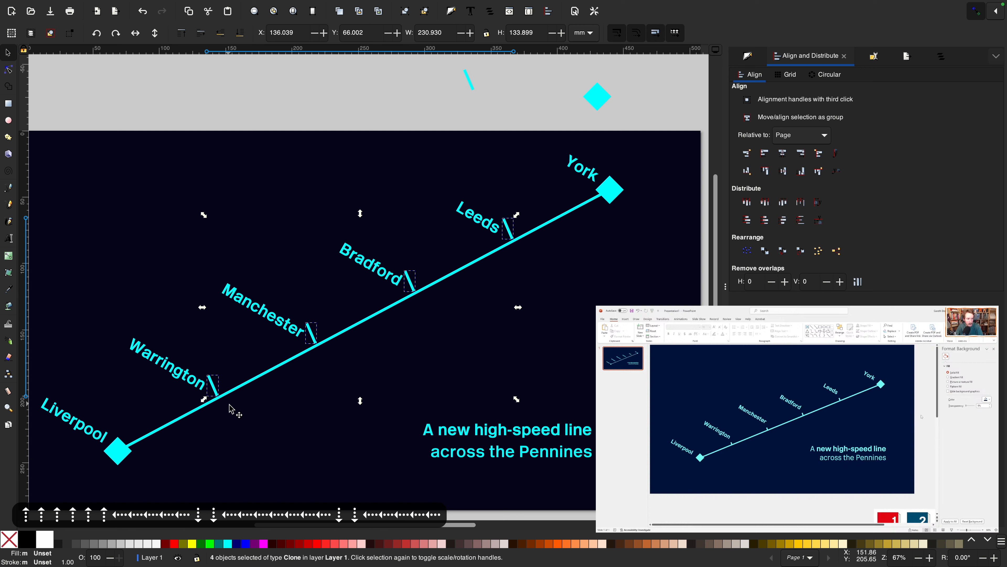
key(Left)
key(Left)
key(Left)
key(Left)
key(Left)
key(Left)
key(Left)
key(Left)
key(Down)
key(Down)
key(Down)
key(Down)
key(Down)
key(Down)
key(Down)
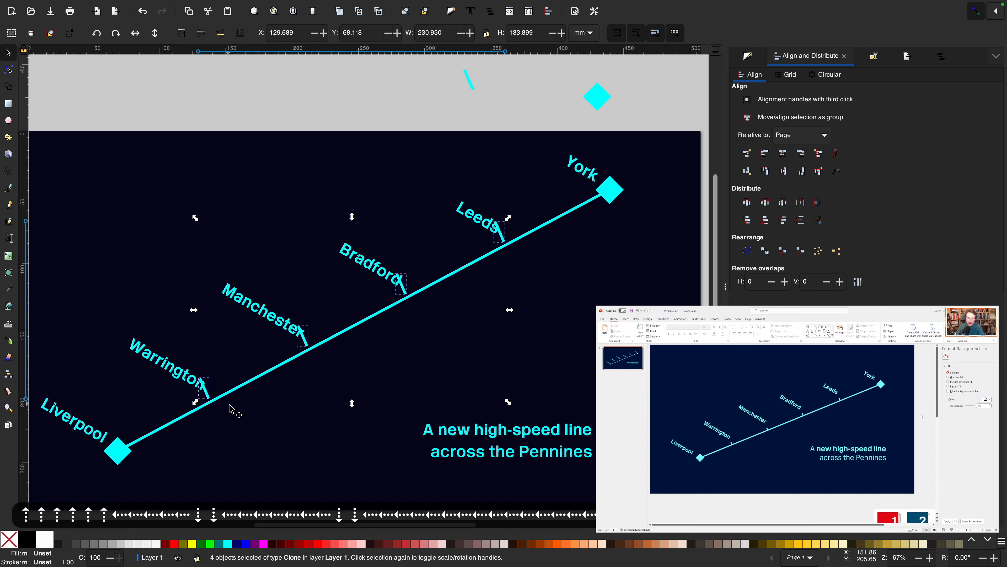
key(Down)
key(Down)
key(Down)
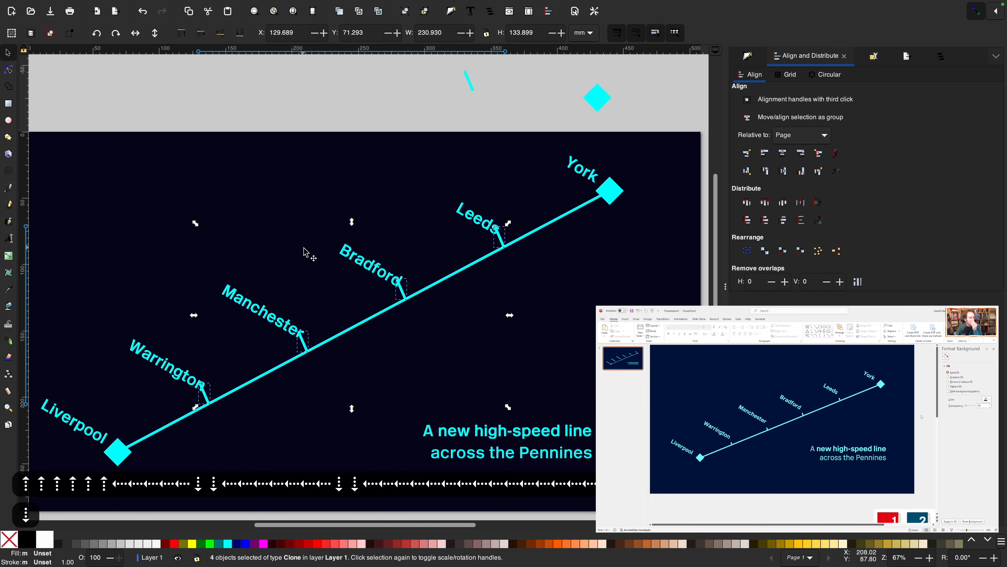
Shorten the original tick above the page by deleting its upper end node, so all its clones shorten too.
scroll(444, 192, up, 2)
key(F2)
click(478, 124)
scroll(482, 133, up, 3)
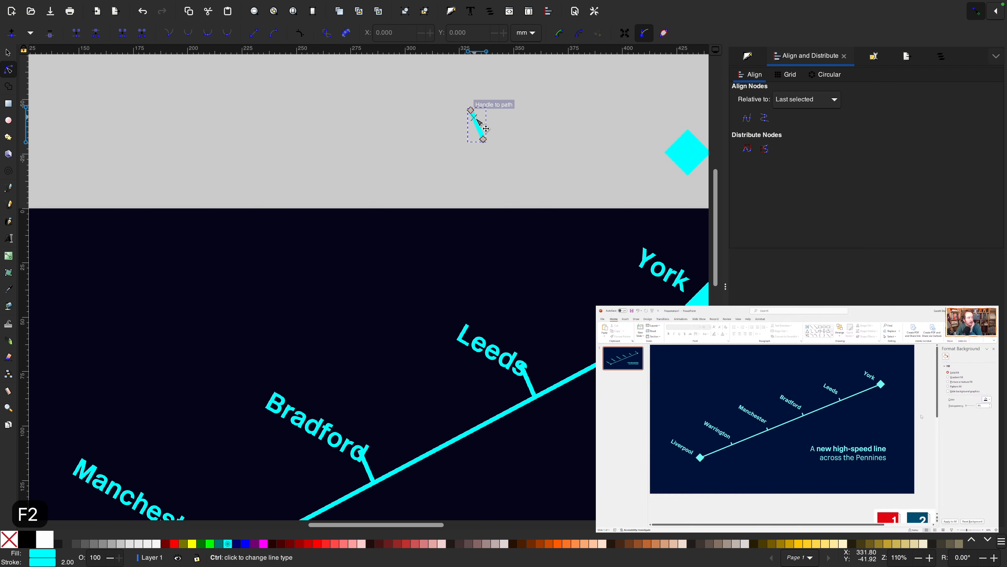
click(470, 108)
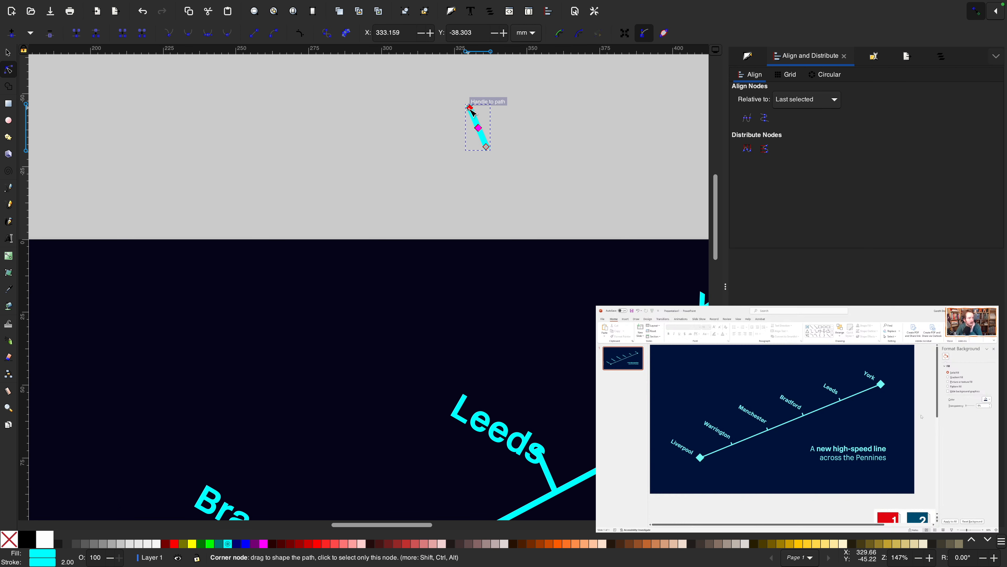
key(BackSpace)
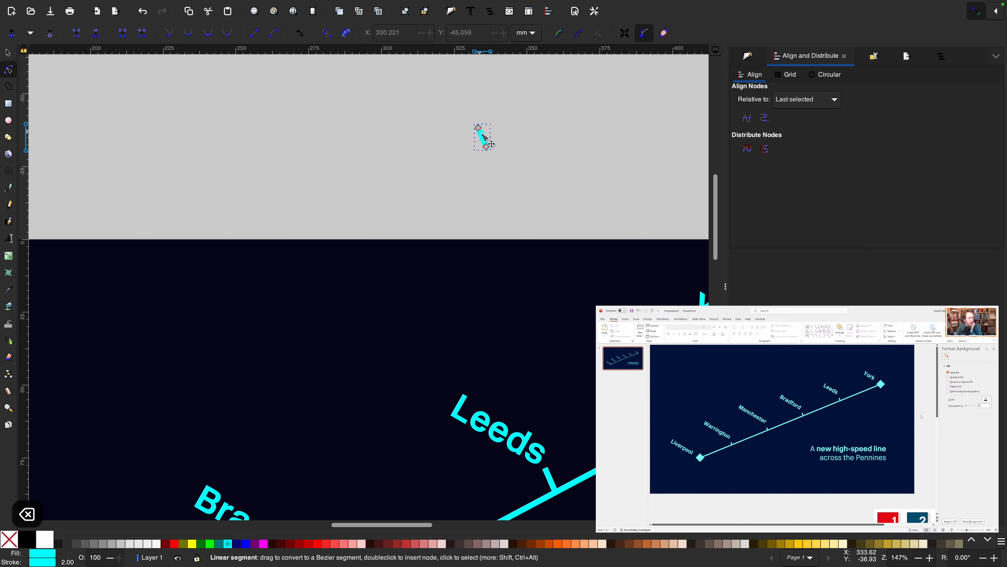
drag(479, 128, 481, 132)
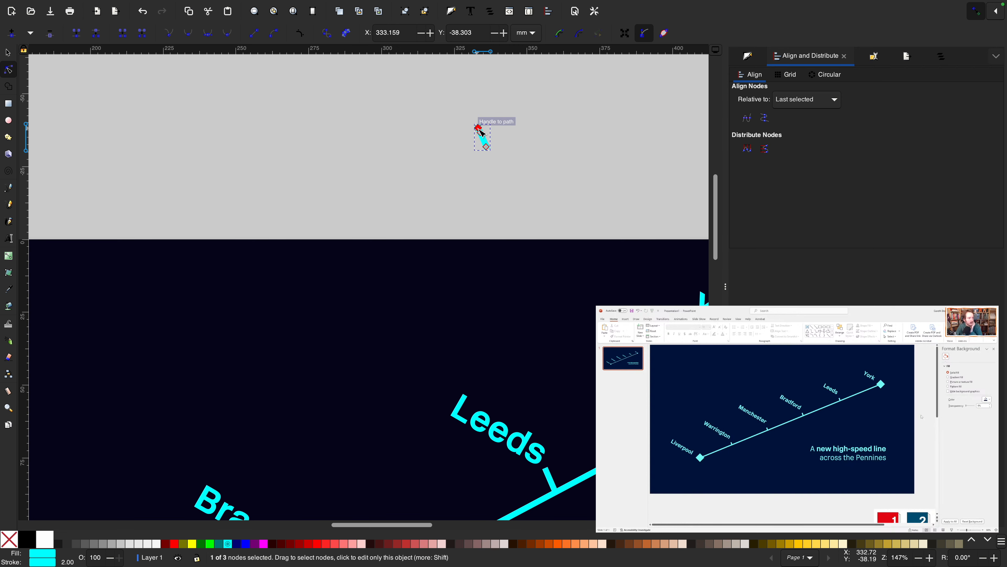
key(F1)
scroll(521, 218, down, 4)
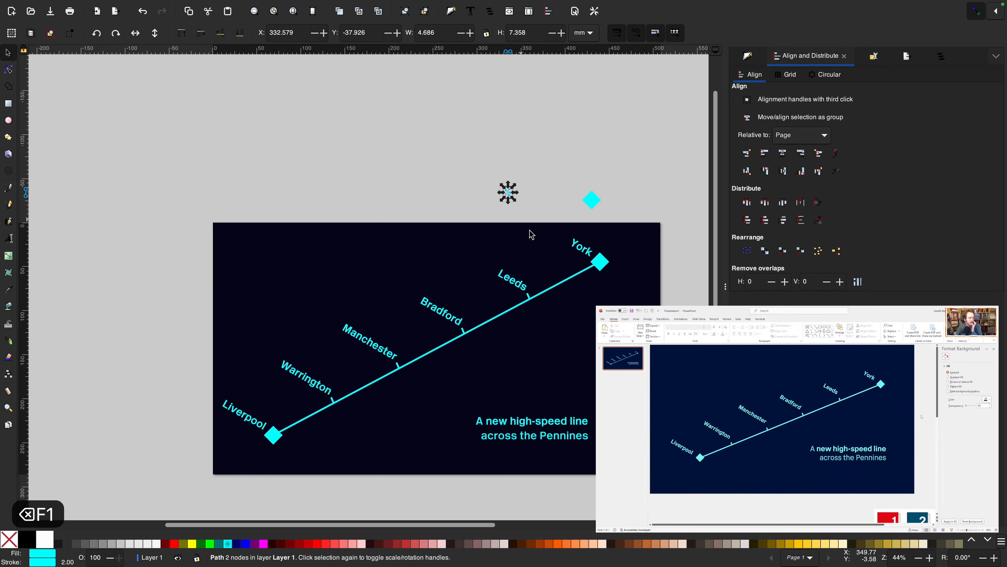
key(F1)
click(643, 297)
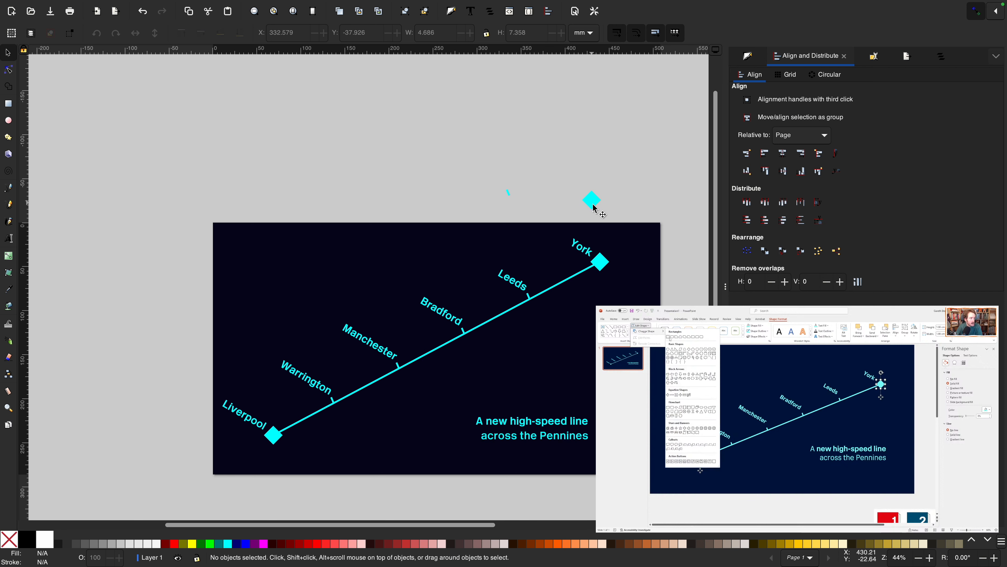
Inside the original diamond's group, draw a circle about 19 mm wide centred on the diamond and remove its stroke.
scroll(593, 208, up, 4)
key(e)
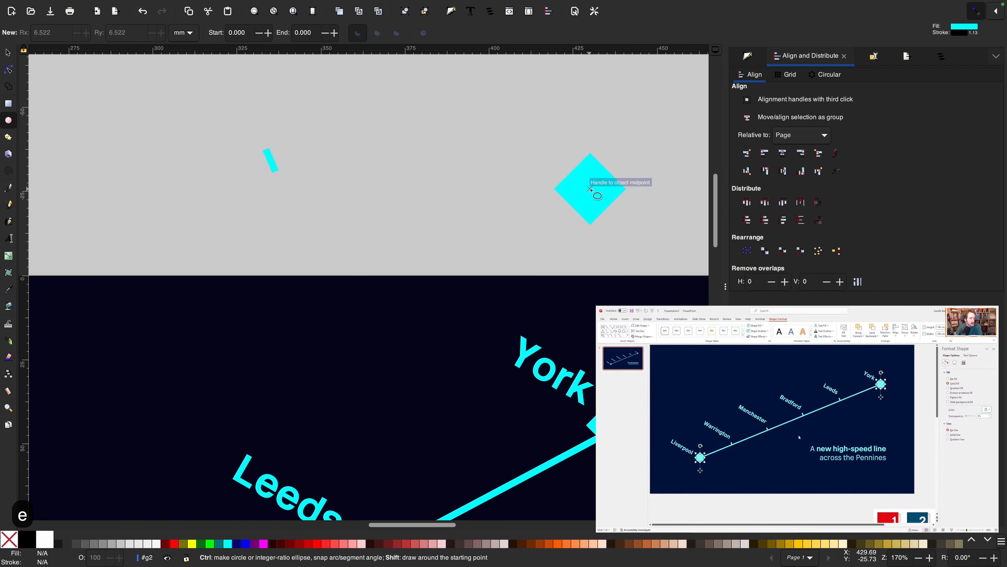
drag(591, 190, 625, 222)
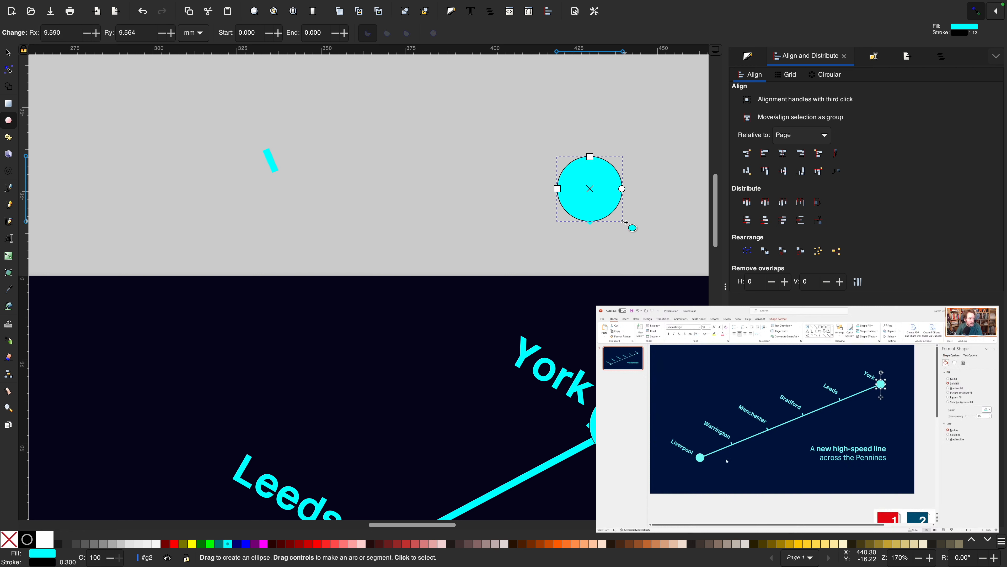
key(F1)
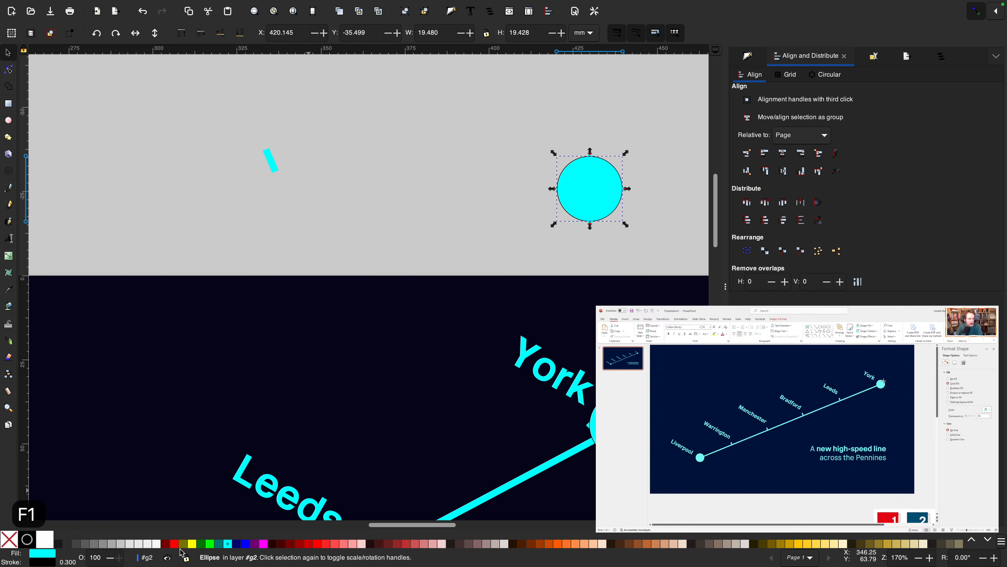
shift+click(9, 539)
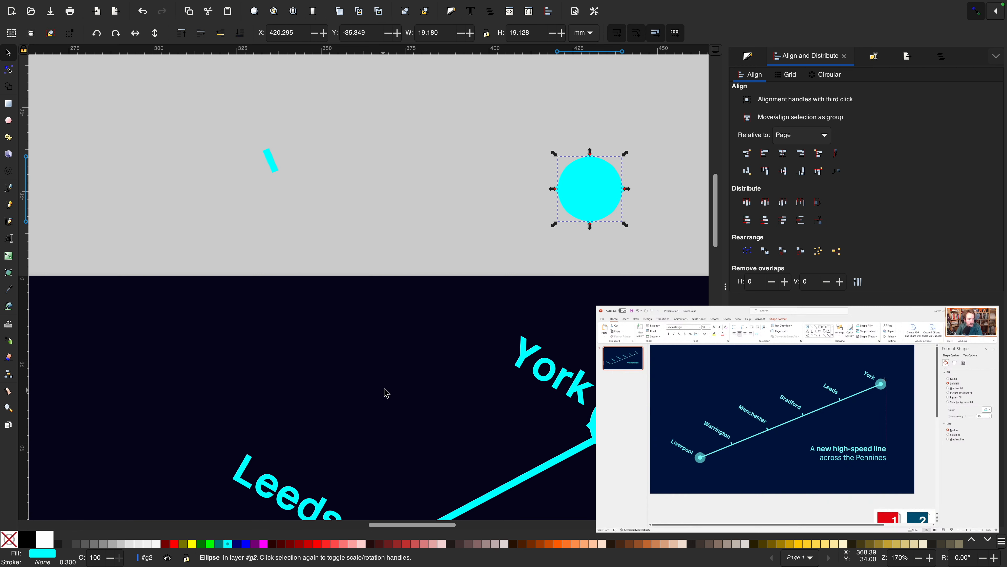
Shrink the circle well inside the diamond's outline and delete the diamond, turning both end-station markers into circles.
key(e)
drag(590, 157, 591, 170)
key(F1)
click(621, 190)
key(BackSpace)
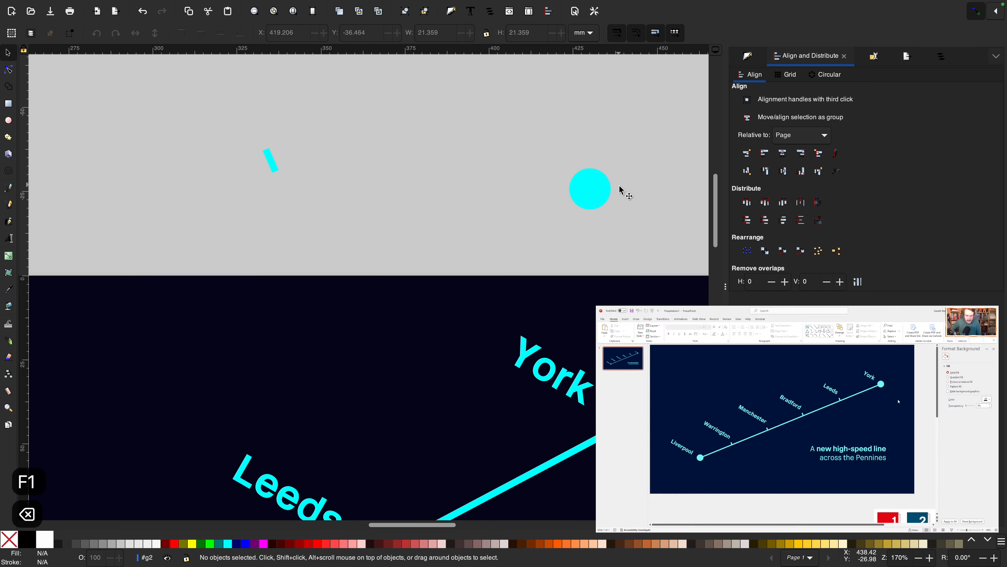
ctrl+scroll(621, 190, down, 5)
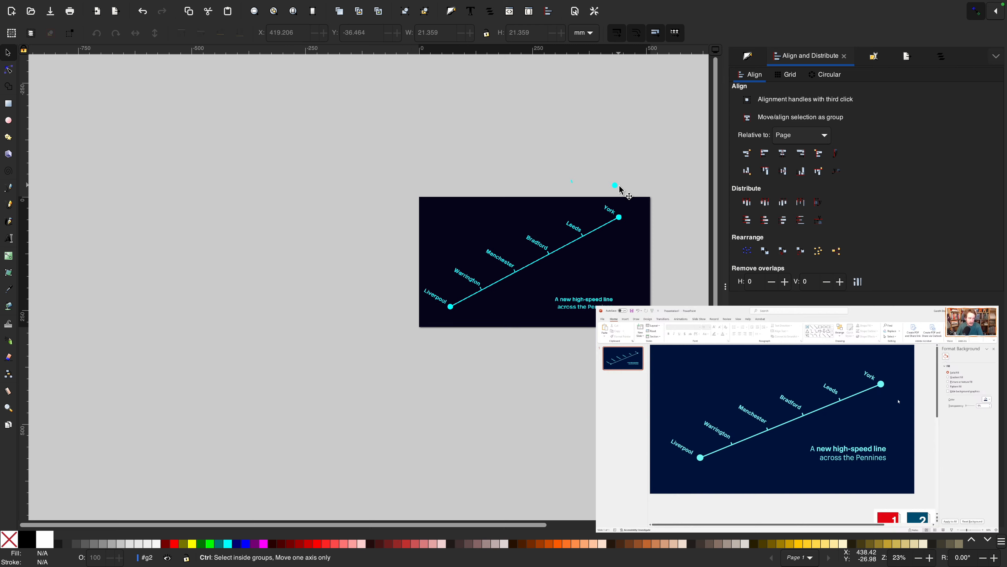
ctrl+scroll(621, 191, up, 2)
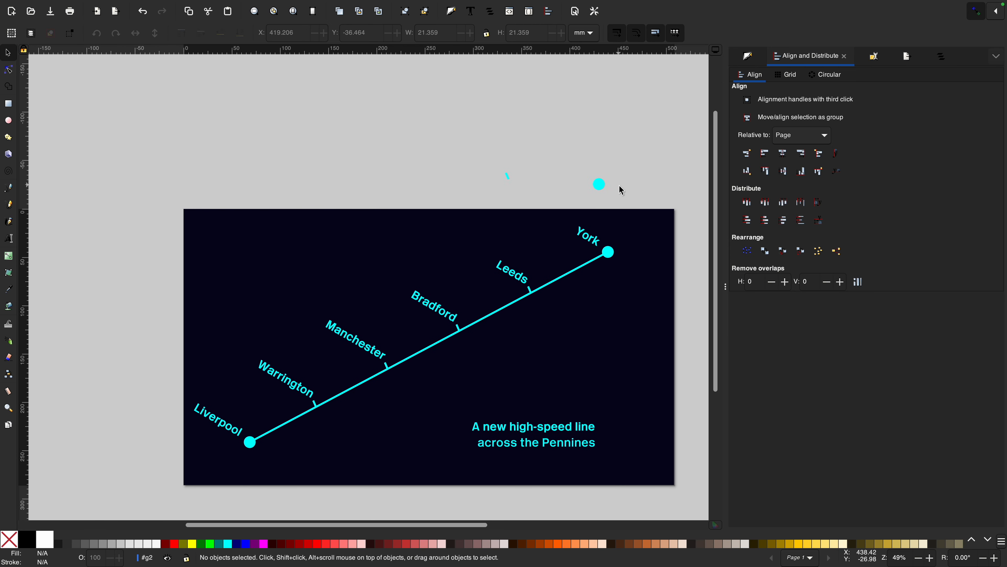
scroll(619, 185, down, 1)
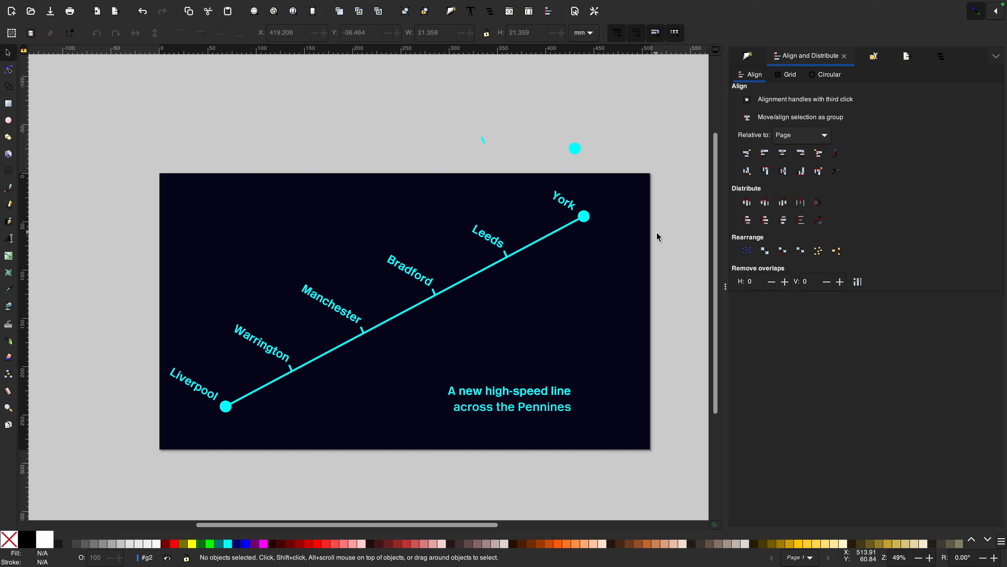
Create a new document, show Layers and Objects, and import the PNG satellite map as an embedded image with DPI from file.
key(super+n)
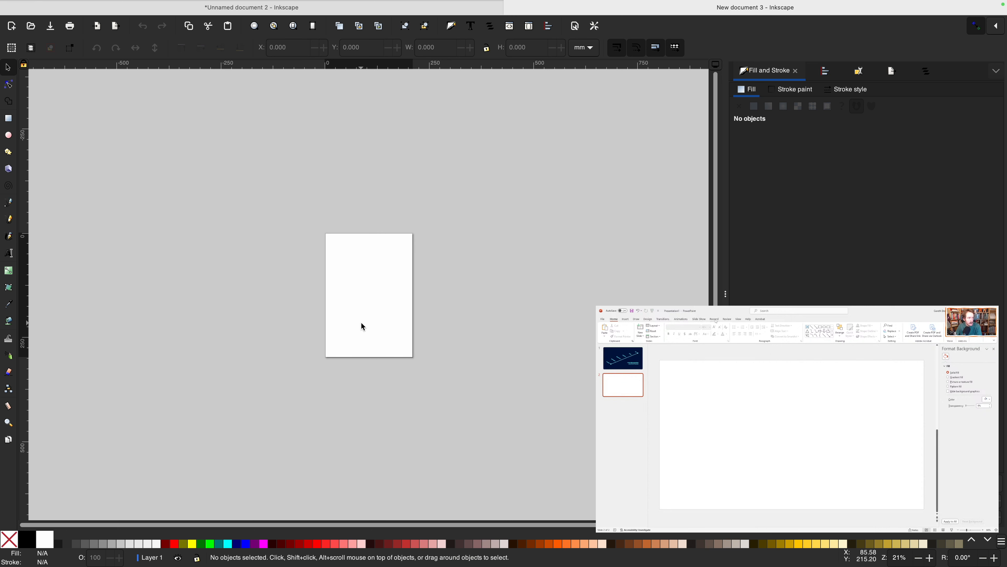
key(shift+super+l)
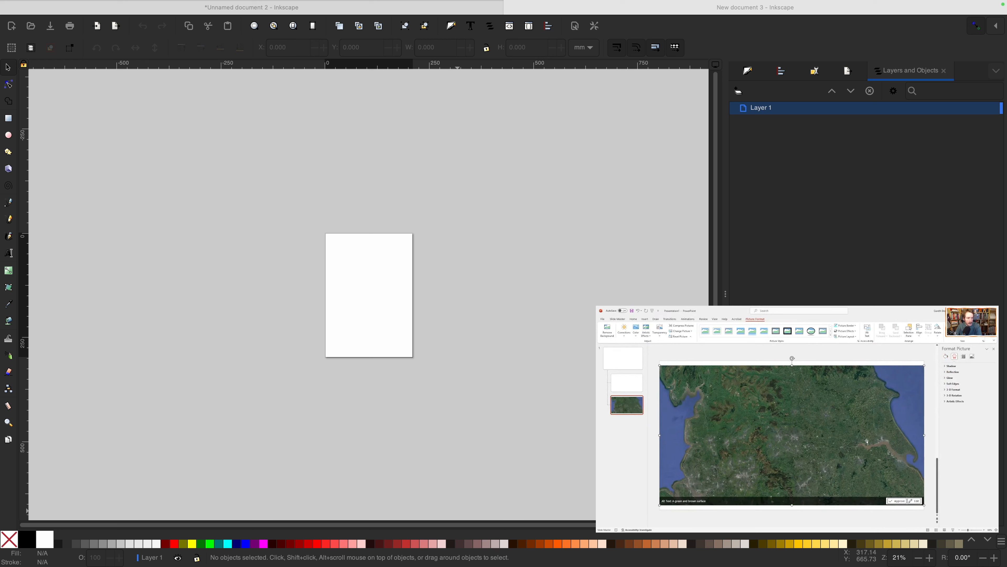
drag(922, 362, 339, 283)
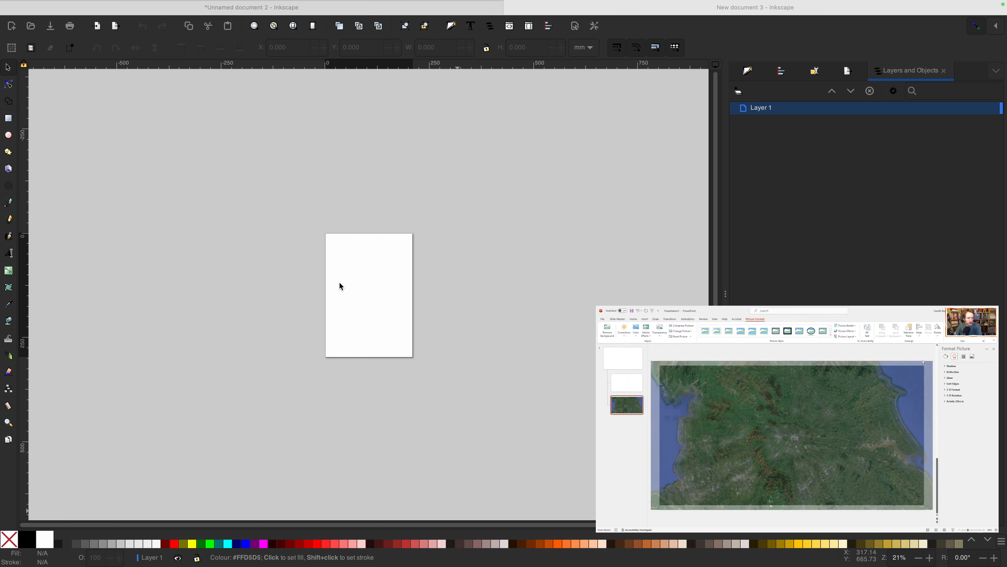
click(150, 124)
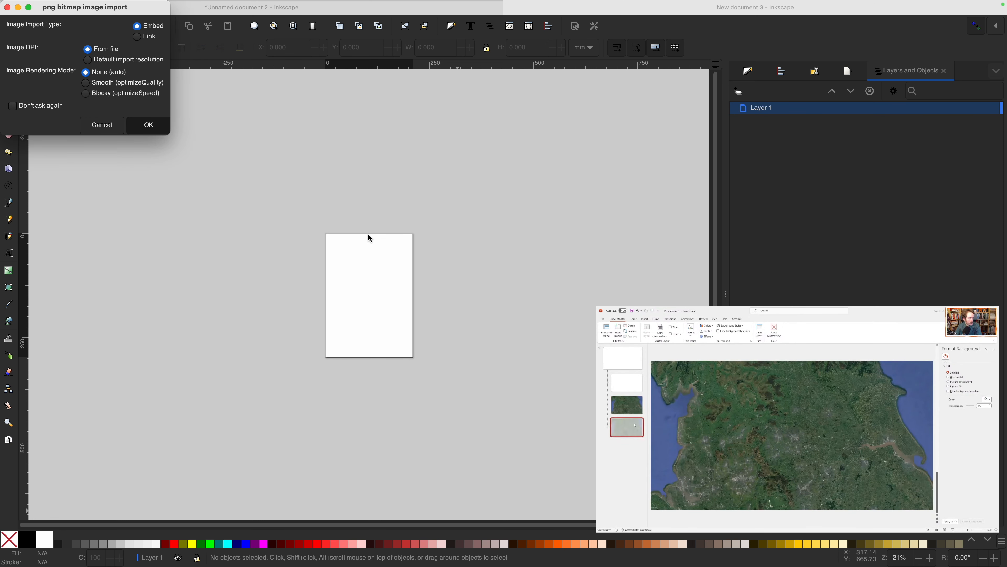
Resize the page to fit the imported satellite map, show the whole page and deselect the image.
key(shift+super+r)
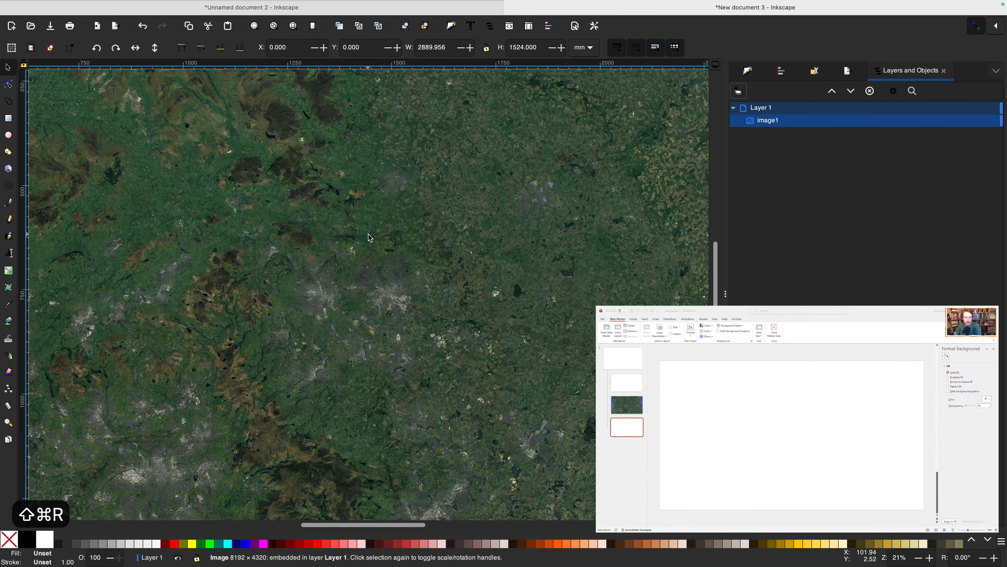
key(4)
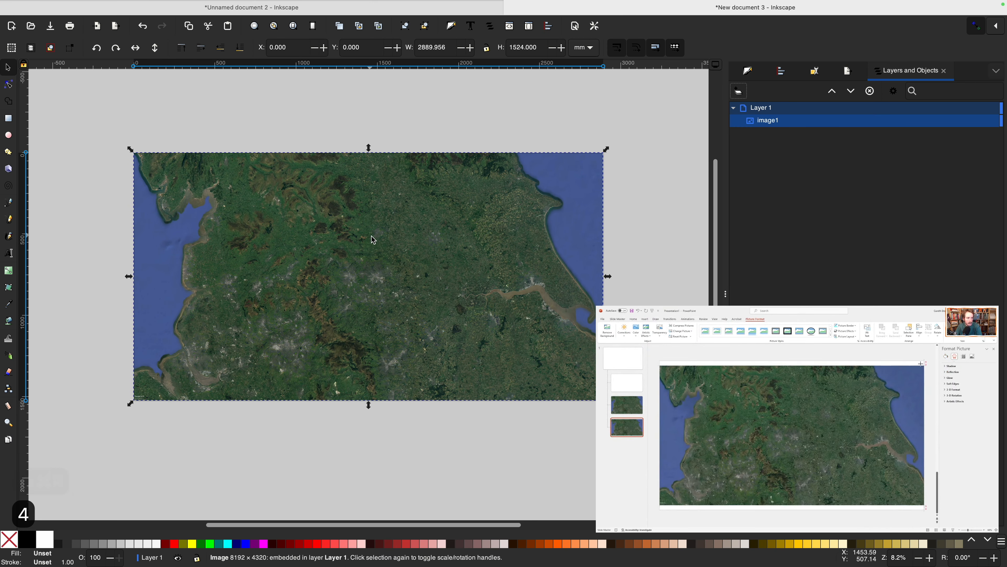
click(809, 129)
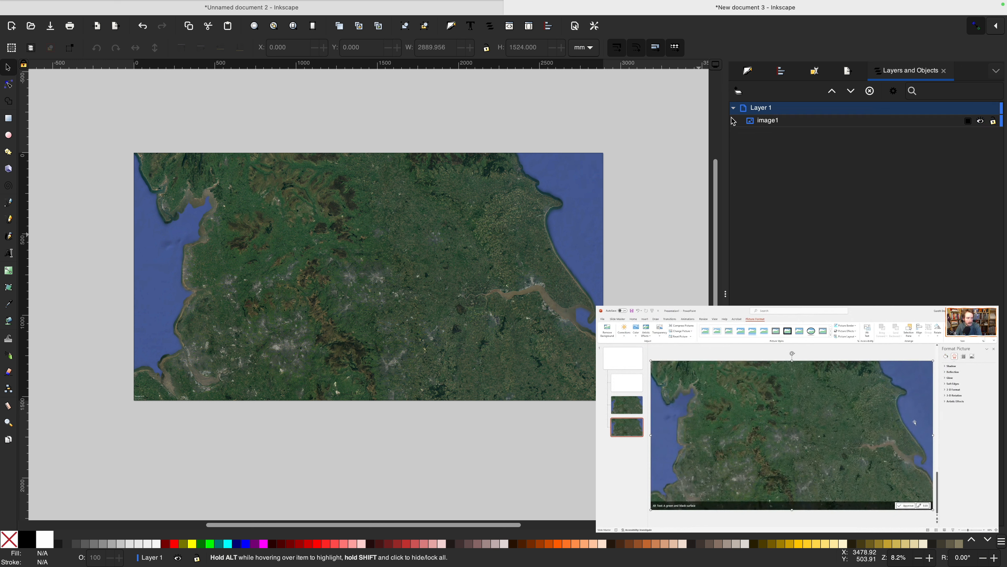
Add a layer named bg2 above the current one and rename the satellite map's layer to bg1.
click(738, 91)
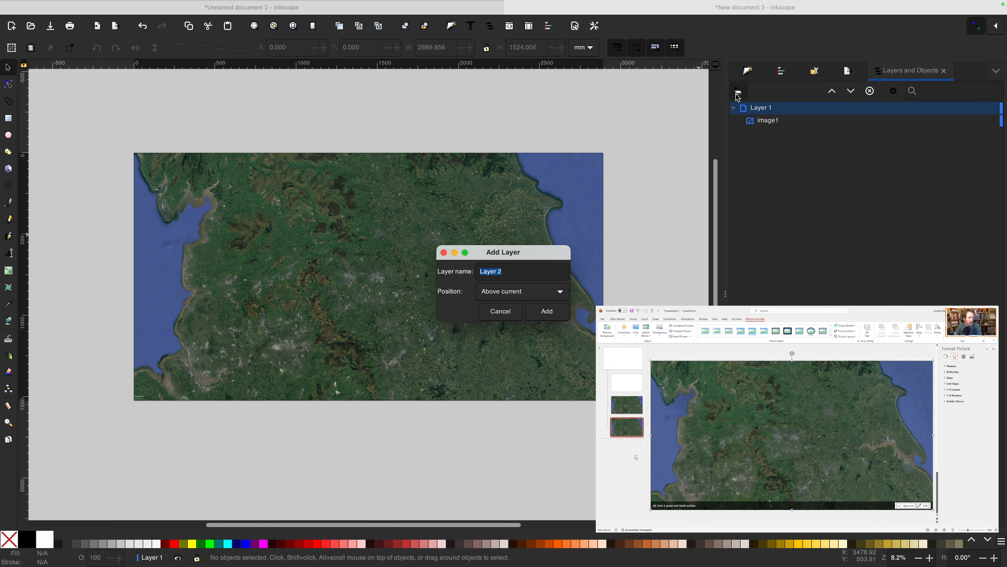
text(bg2)
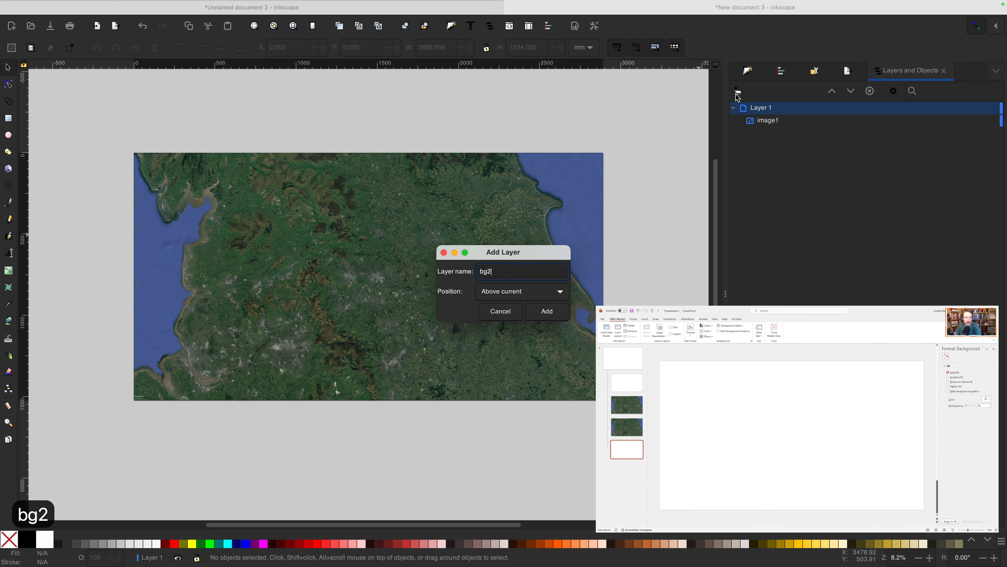
key(Return)
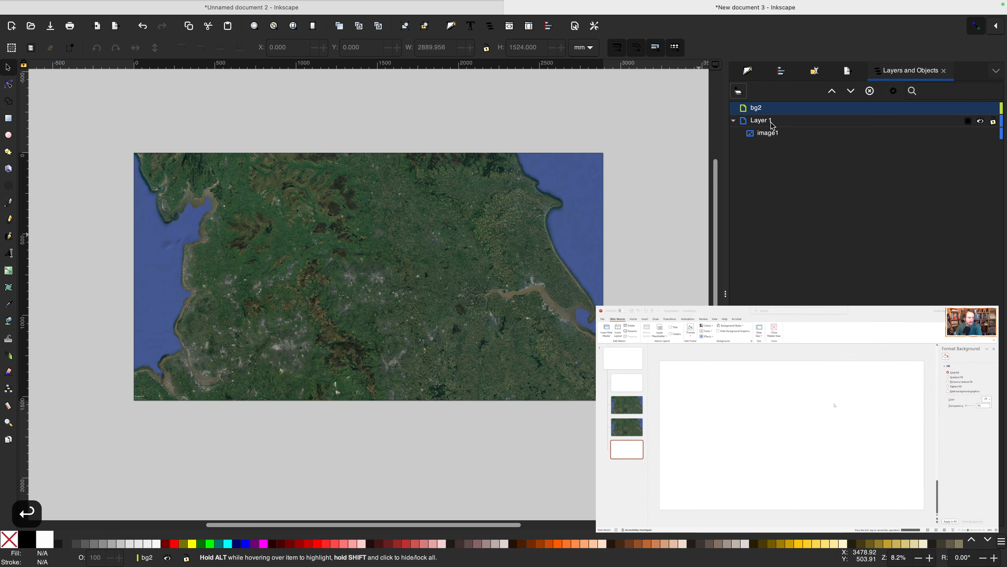
double_click(771, 120)
text(bg1)
key(Return)
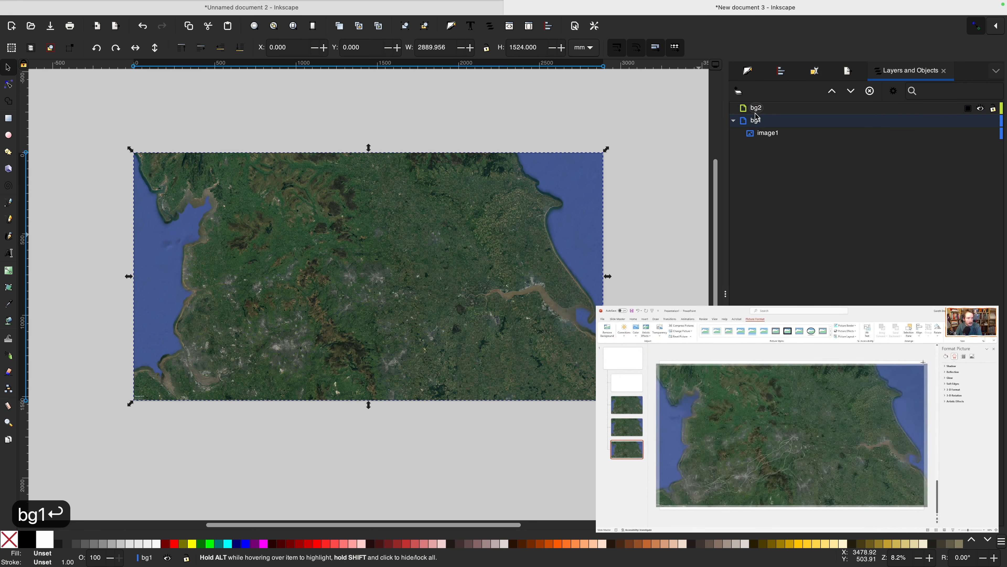
Import the second PNG map into layer bg2 as an embedded image with DPI from file and align it to the page at 0, 0.
click(757, 113)
key(super+Tab)
click(633, 429)
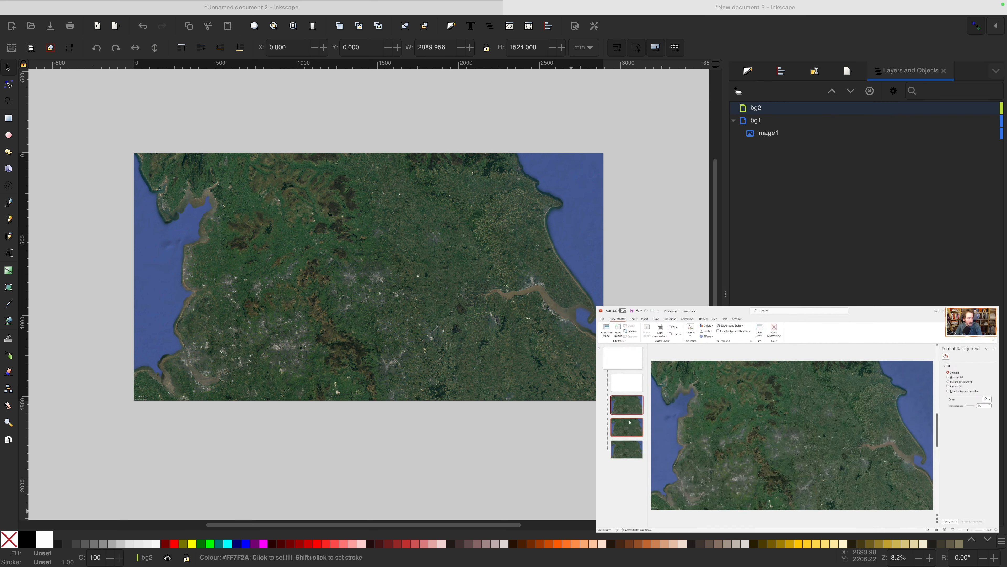
drag(633, 406, 360, 261)
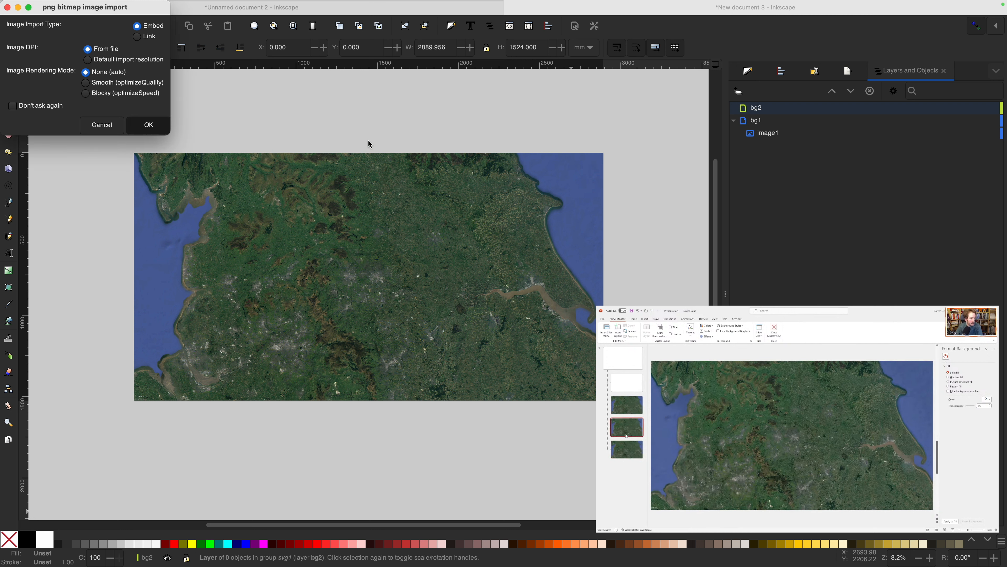
key(Return)
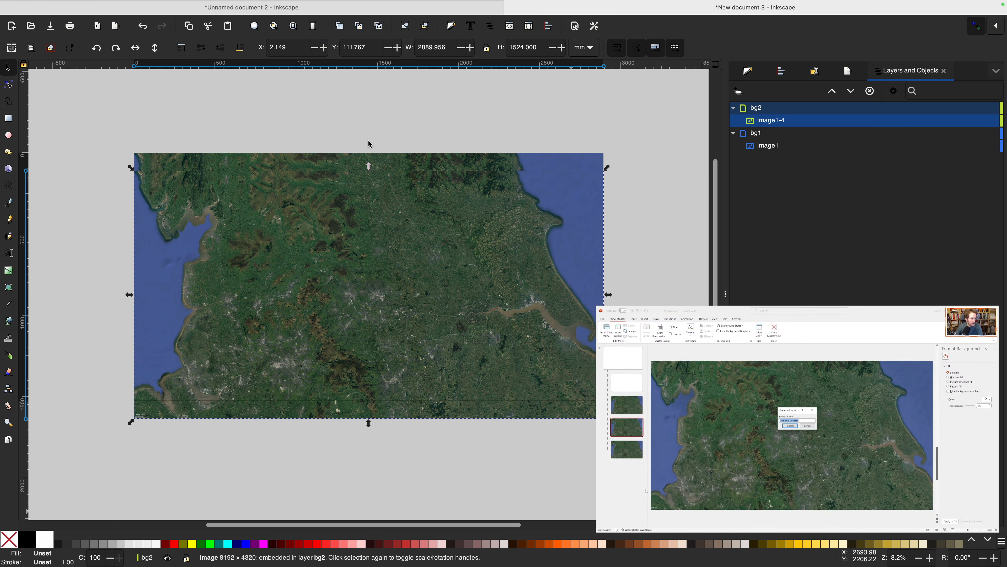
drag(369, 164, 353, 198)
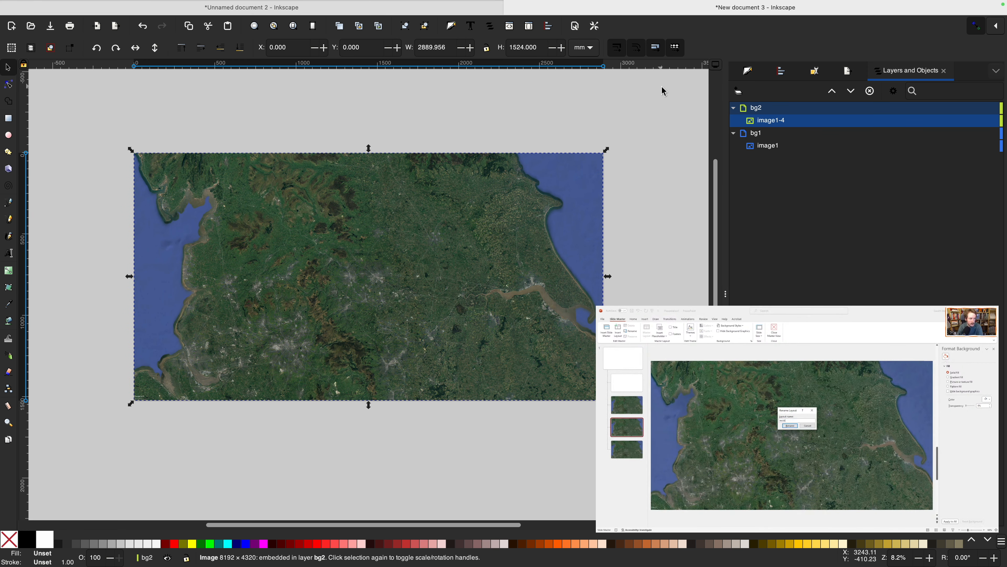
Rename layer bg2 to existing and layer bg1 to blank.
double_click(758, 112)
text(existing)
key(Return)
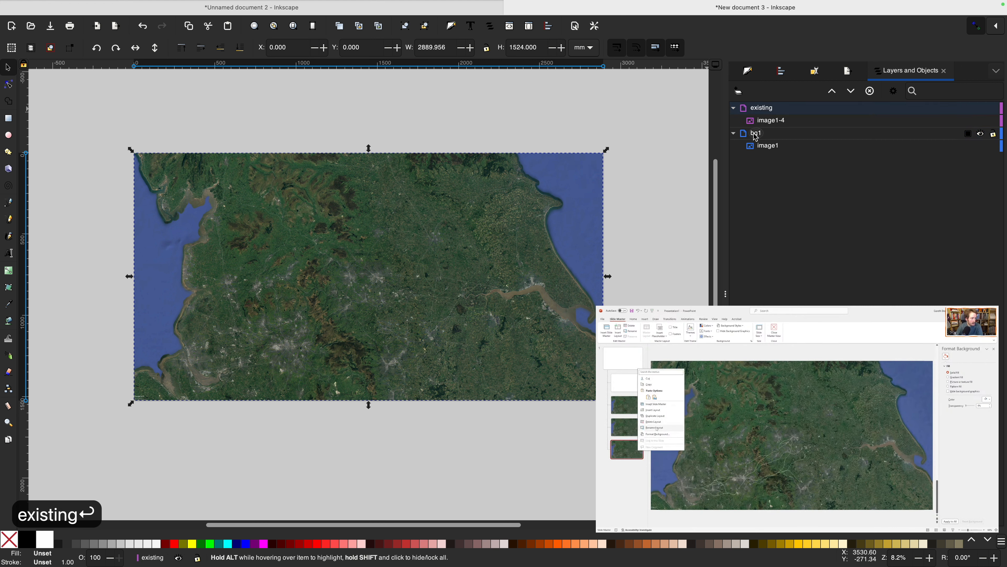
double_click(755, 134)
text(blank)
key(Return)
Add a layer named hs lines above blank and import the third PNG map into it as an embedded image with DPI from file.
click(740, 92)
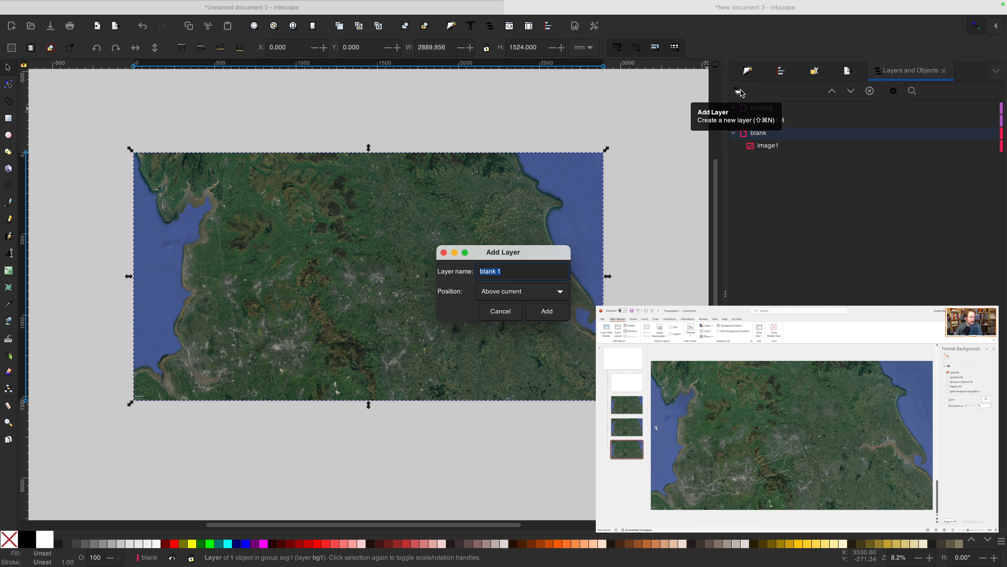
text(hs_lines)
key(Return)
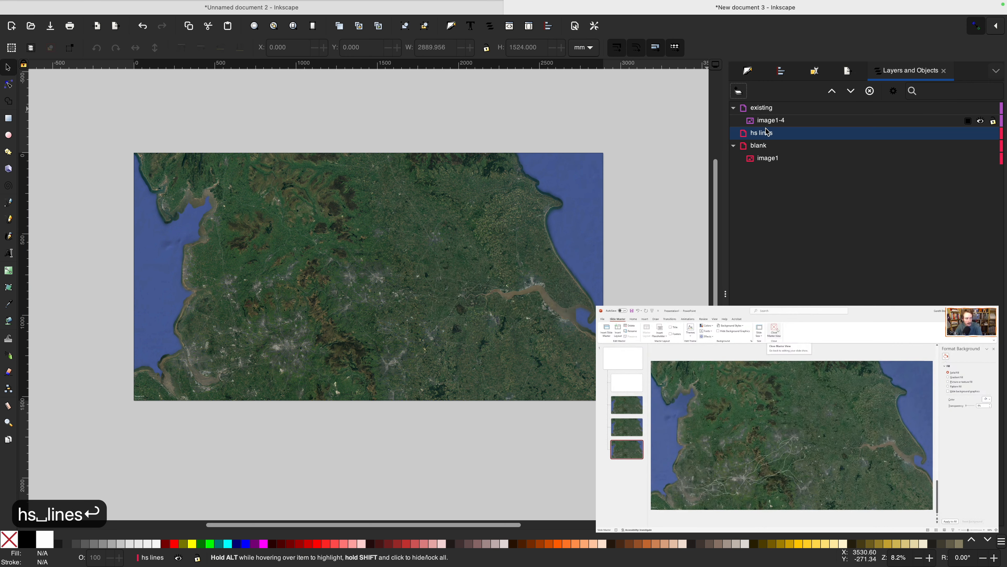
key(super+Tab)
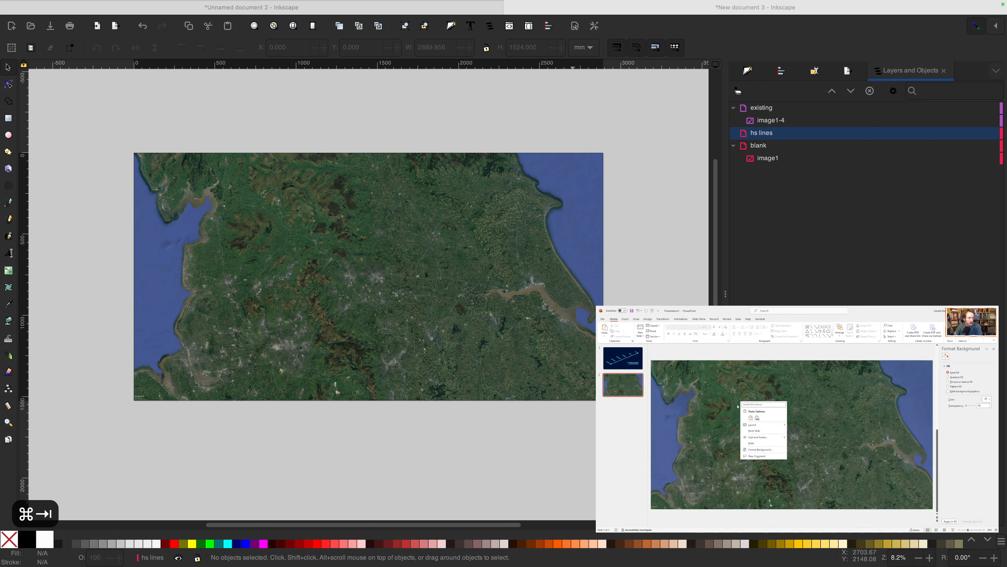
mouse_move(780, 426)
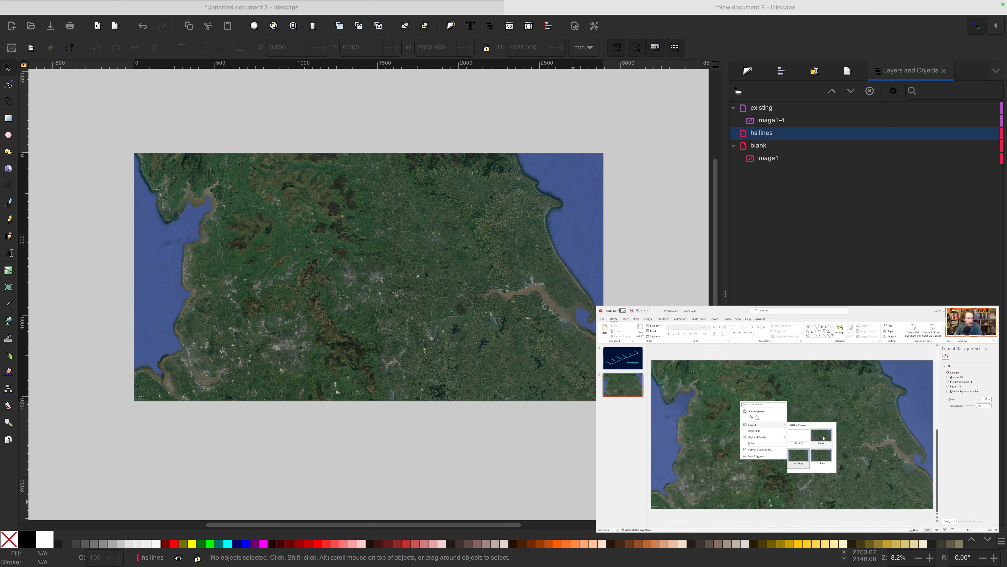
drag(824, 438, 397, 300)
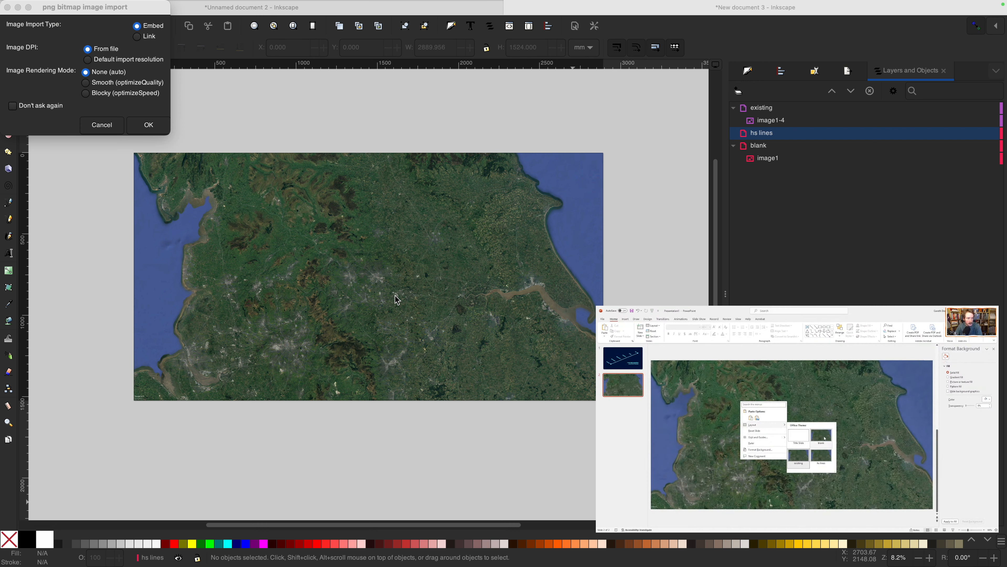
click(150, 126)
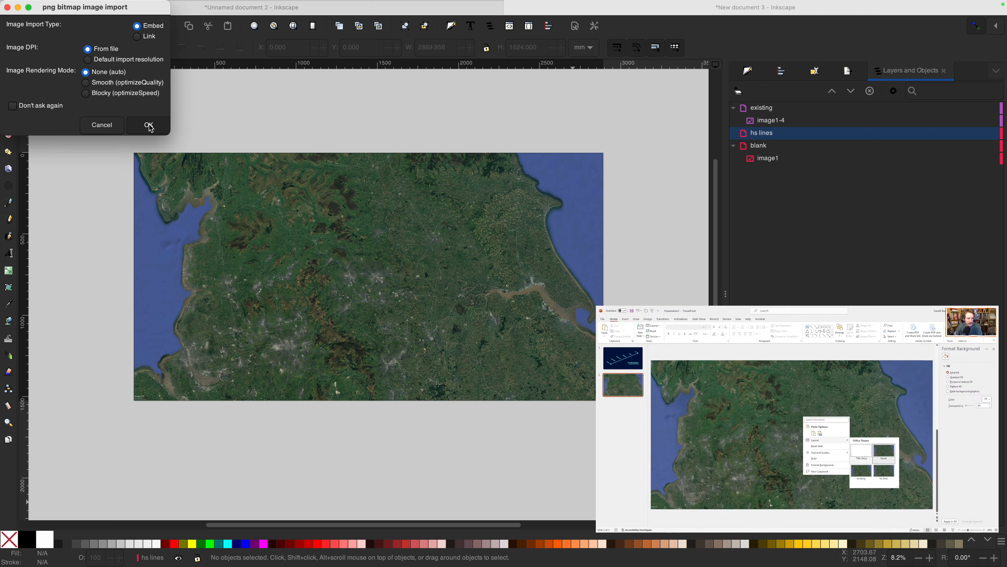
click(151, 127)
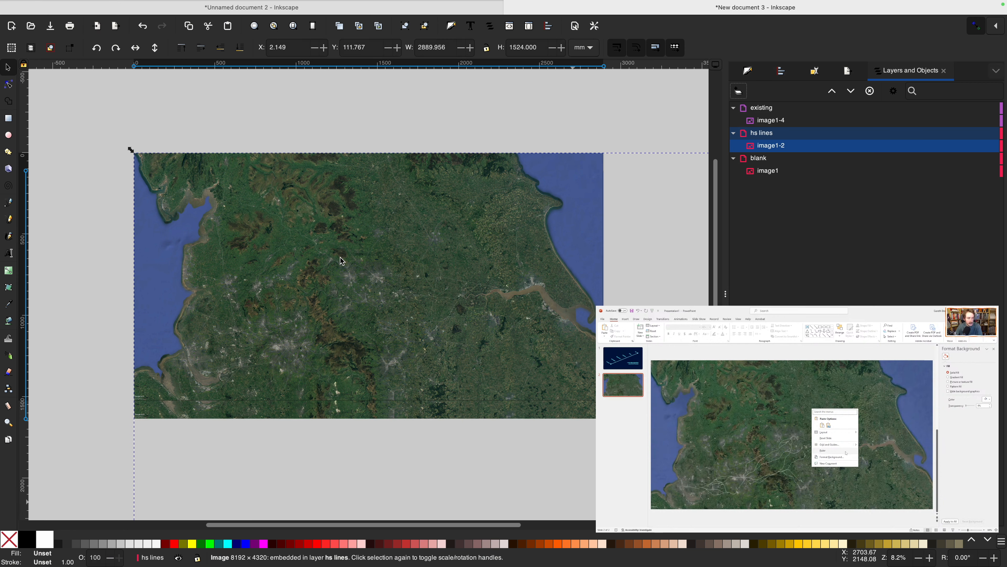
Move the map image in the hs lines layer so that it lines up exactly with the page and the other maps.
mouse_move(347, 261)
mouse_down()
mouse_move(354, 291)
mouse_move(346, 275)
mouse_up()
mouse_move(386, 163)
mouse_down()
mouse_move(385, 189)
mouse_move(383, 171)
mouse_up()
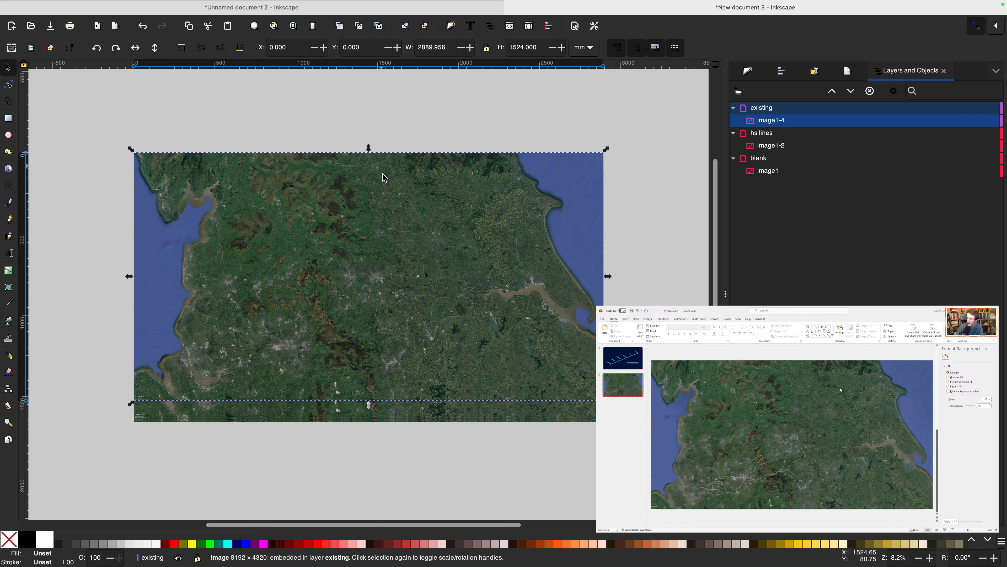
click(403, 411)
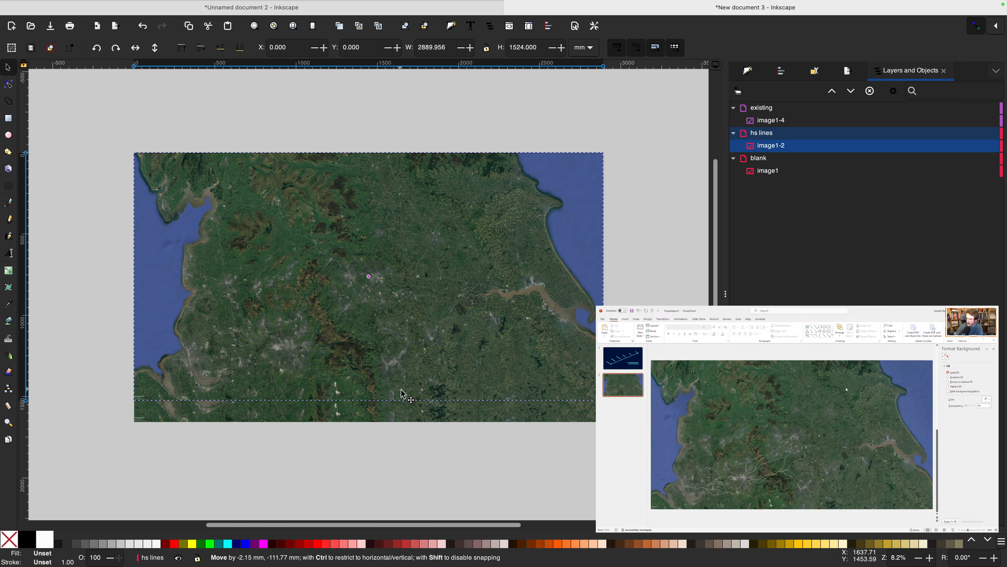
alt+click(402, 411)
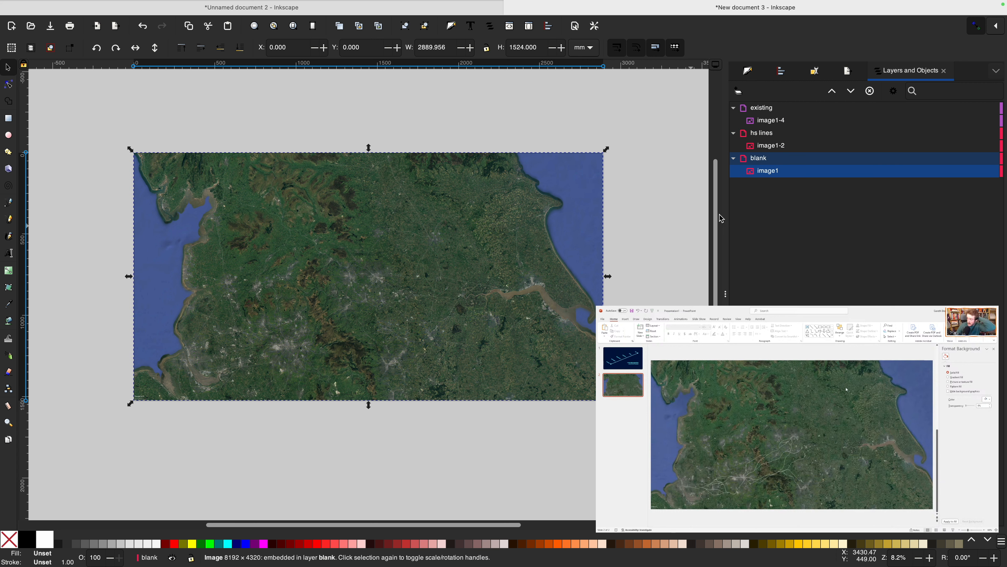
Rename the blank layer to proposed and lock the map layers against editing.
double_click(758, 158)
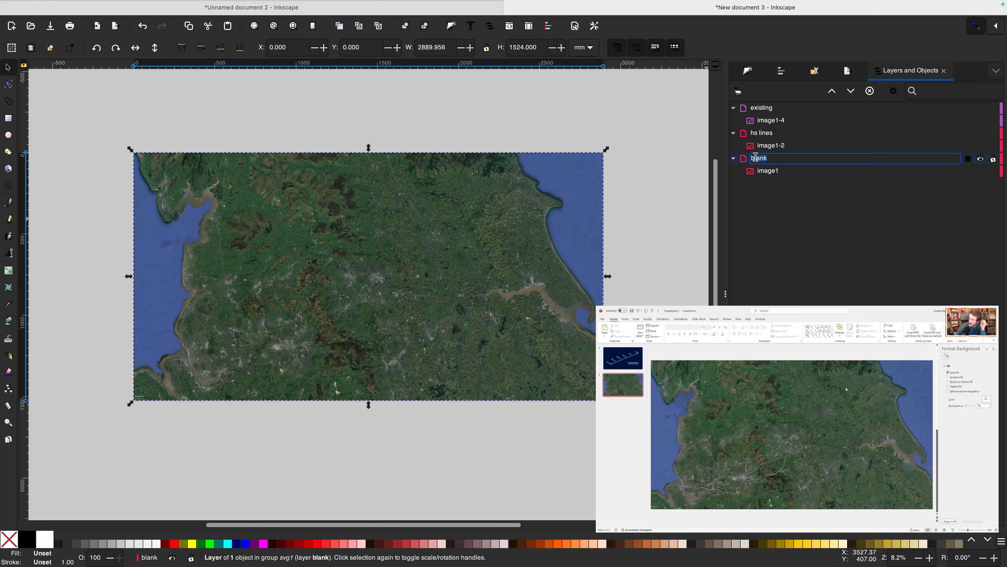
text(proposed)
key(Return)
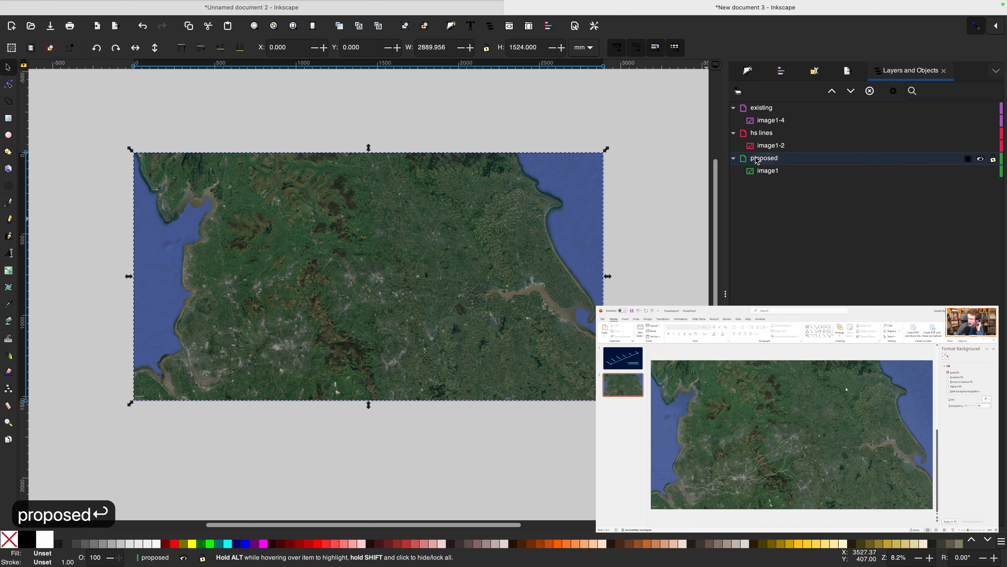
click(993, 160)
click(993, 134)
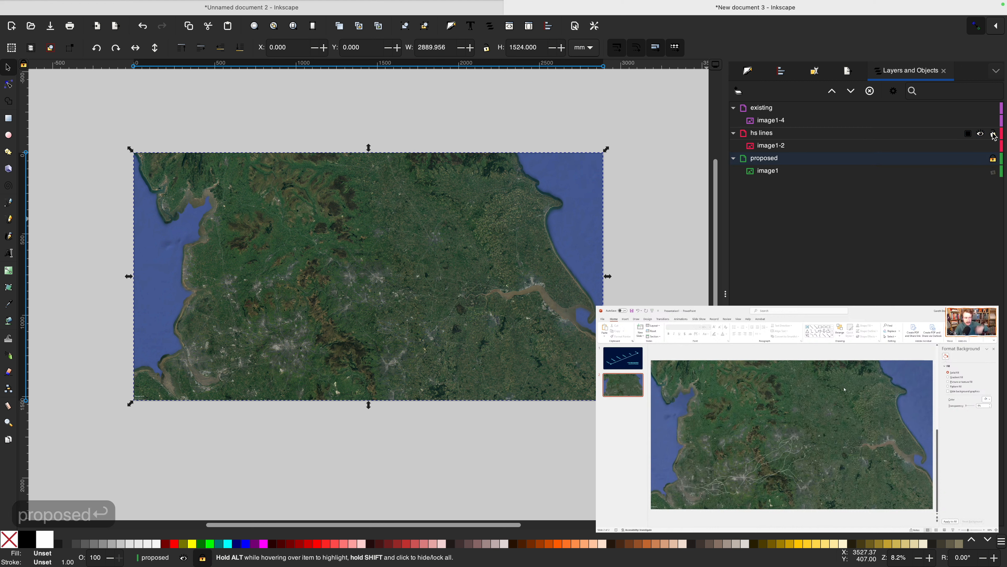
Toggle the visibility of the existing and hs lines layers to compare the three maps.
click(981, 108)
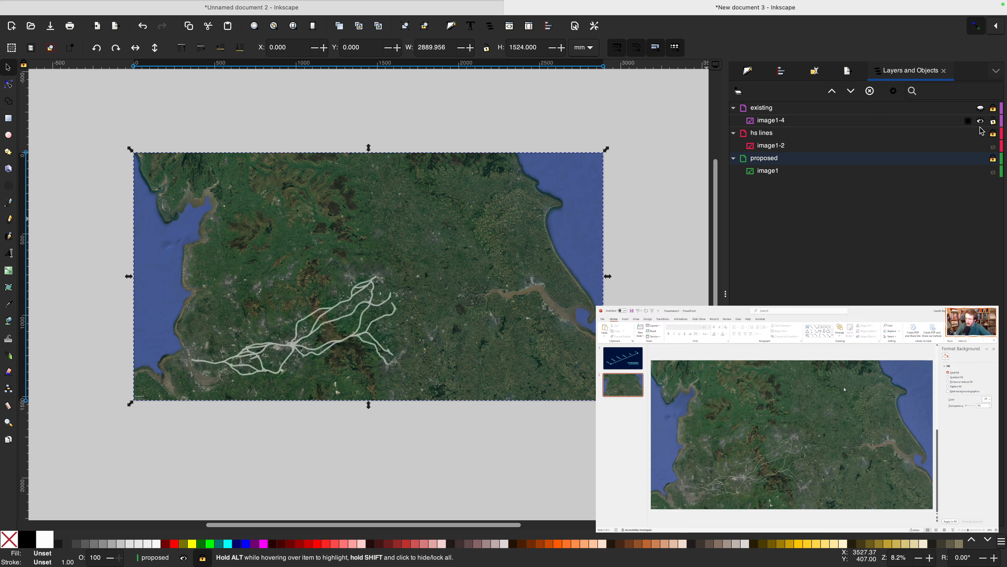
click(980, 133)
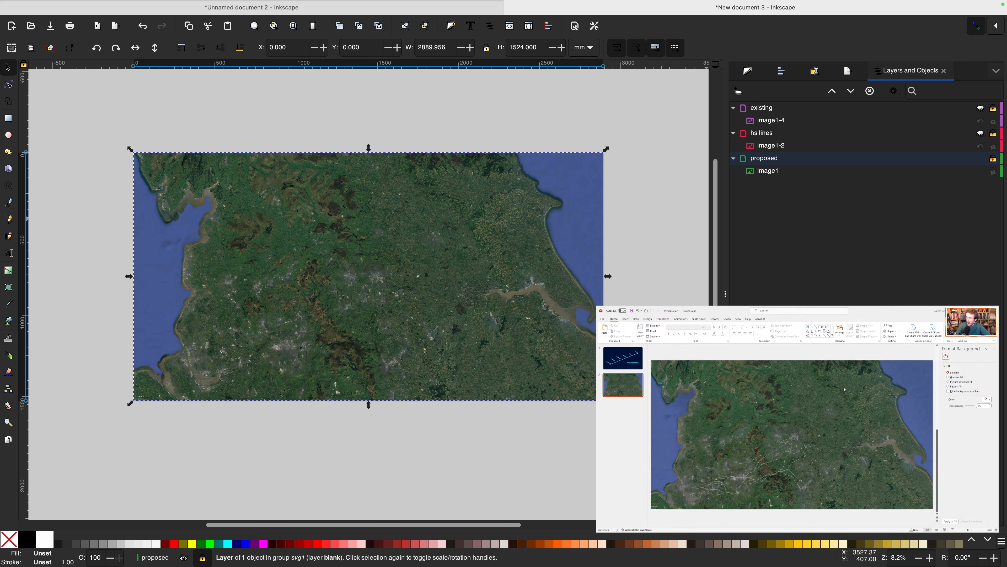
click(980, 134)
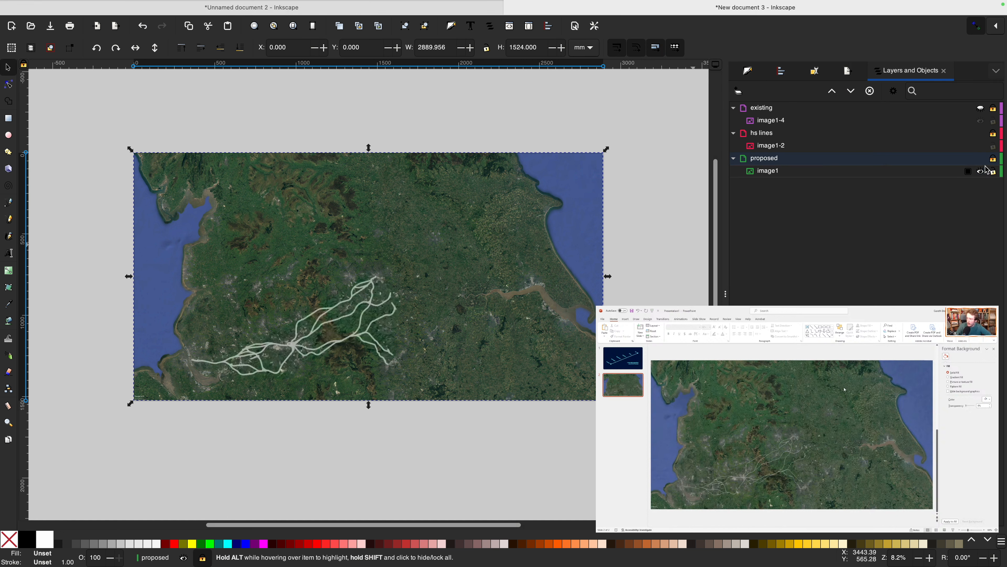
click(981, 135)
click(981, 134)
click(981, 135)
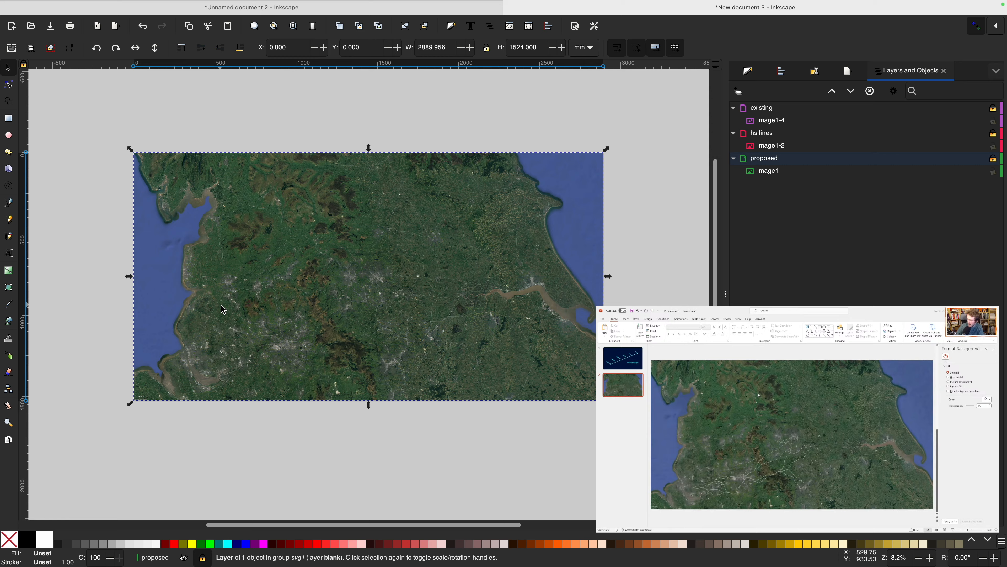
Add a layer named crayons above the existing layer.
scroll(221, 305, up, 3)
scroll(224, 310, down, 1)
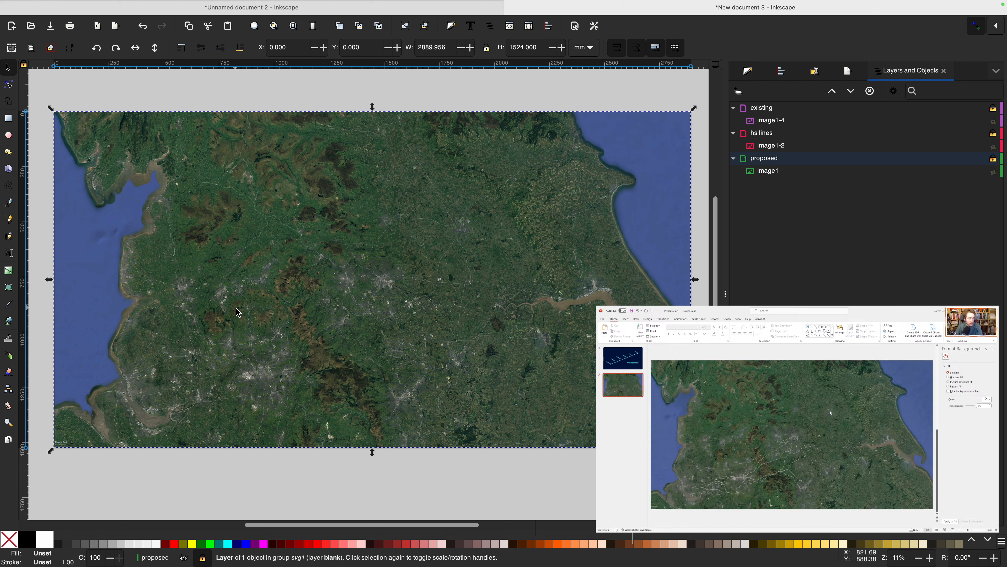
click(762, 108)
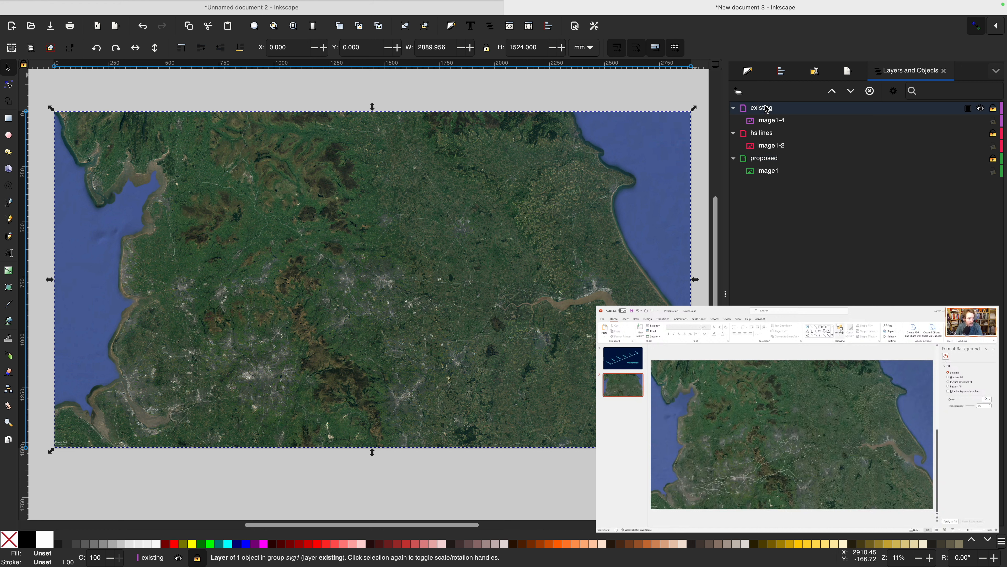
click(740, 92)
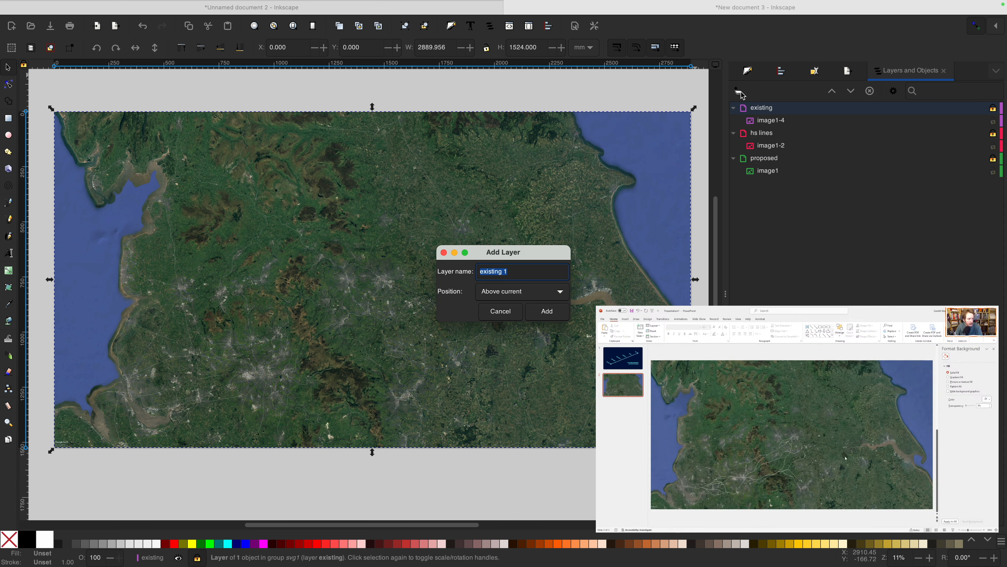
text(crayons)
key(Return)
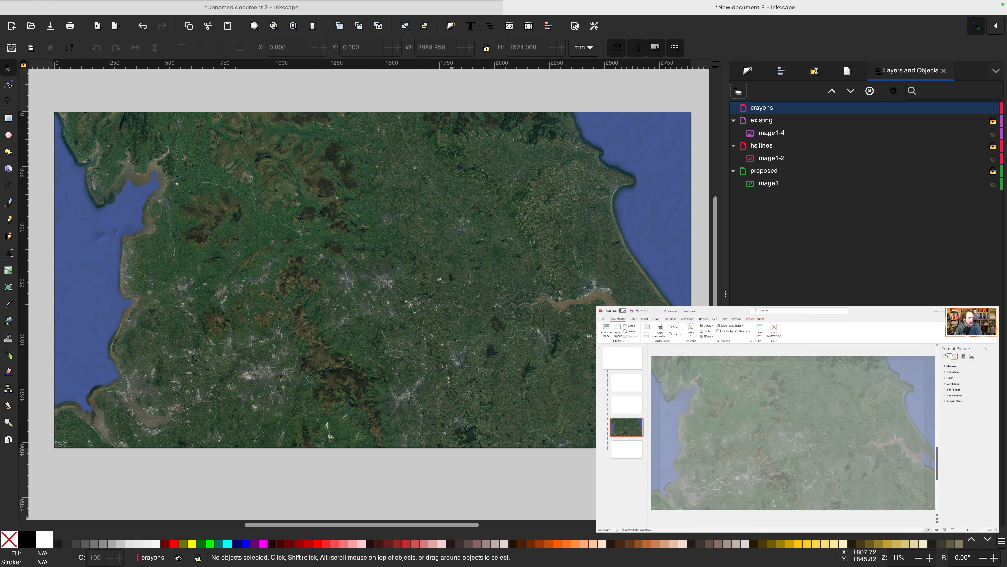
Draw a cyan rectangle on the crayons layer covering the whole map, about 2890 by 1524 mm.
key(r)
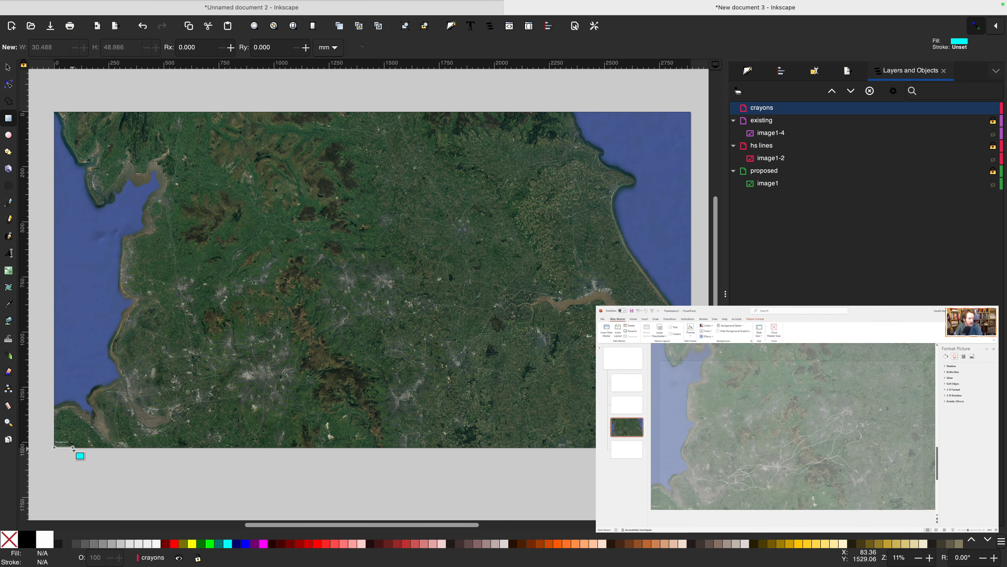
drag(73, 449, 689, 117)
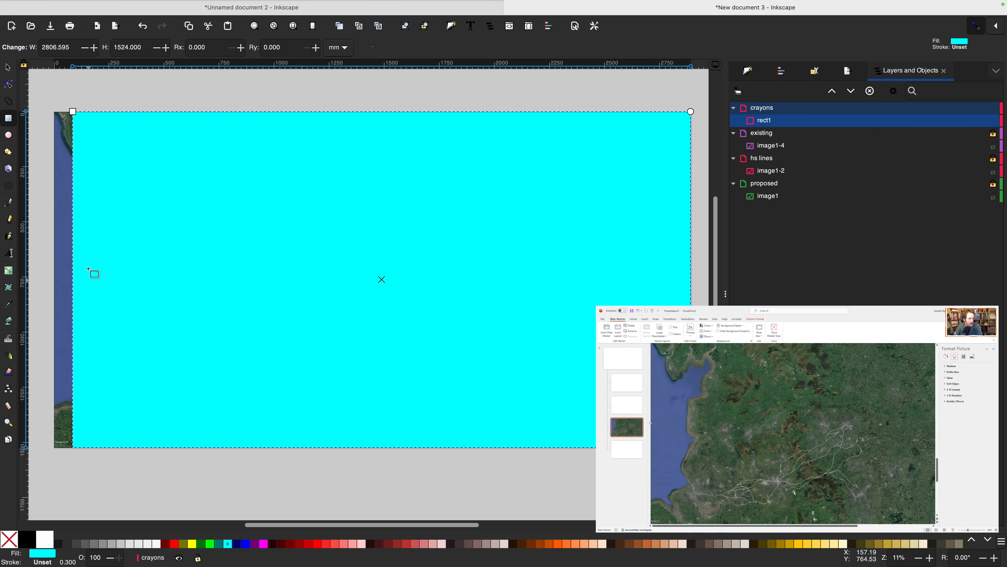
drag(72, 111, 55, 112)
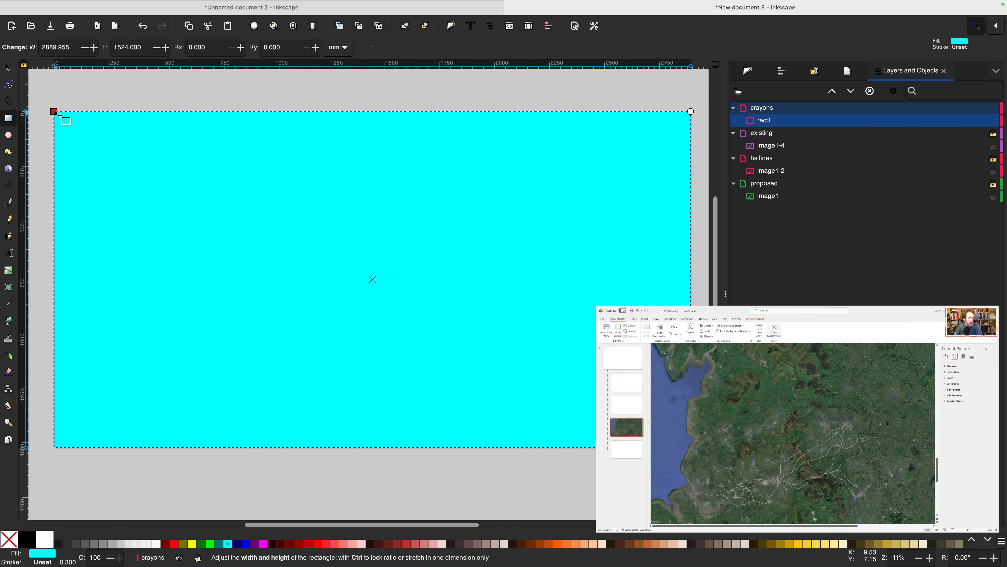
Scale the rectangle proportionally to about 2100 by 1107 mm and place it along the map's lower edge, about 233 mm from the page's left side.
key(F1)
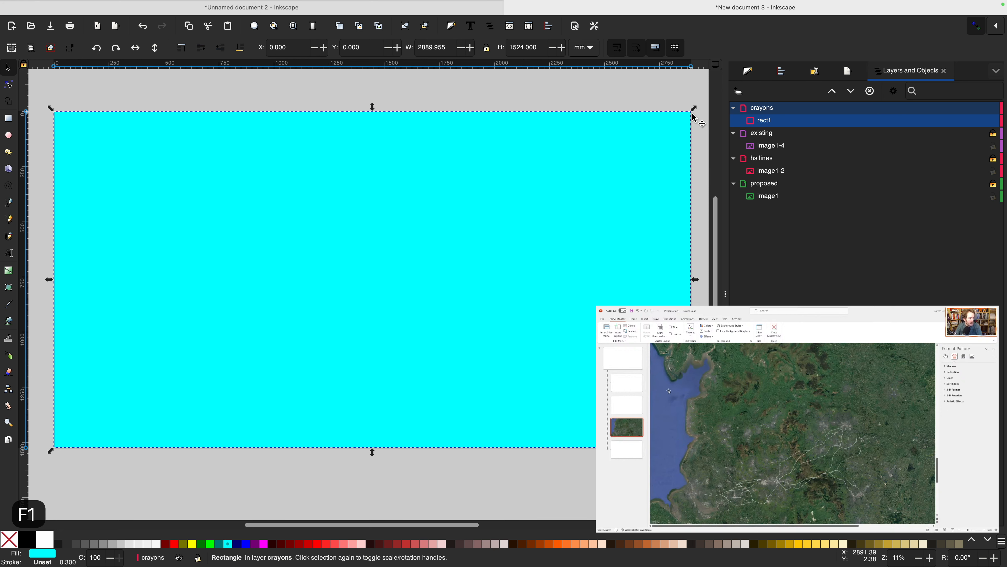
drag(694, 106, 546, 202)
drag(422, 283, 476, 297)
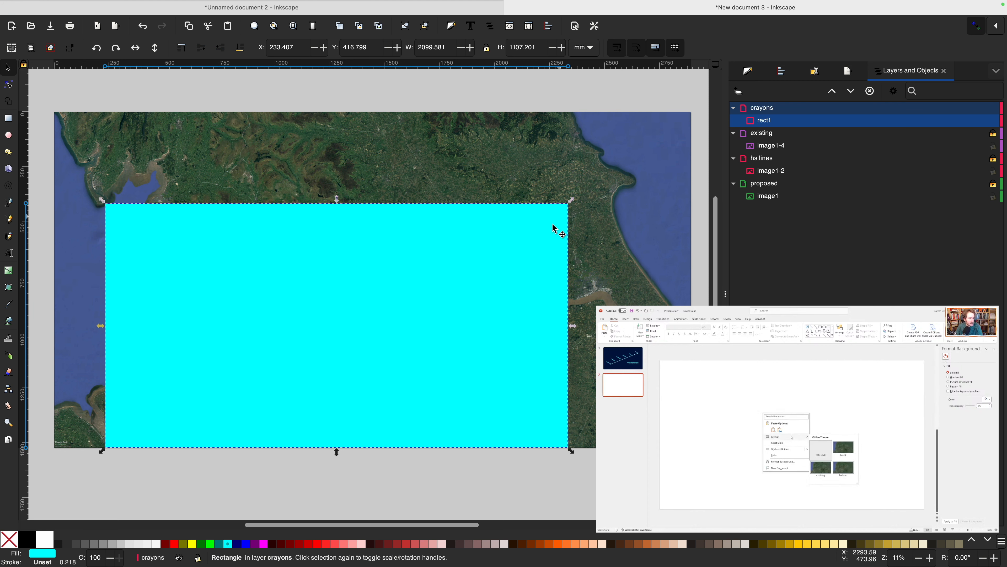
Resize the page to fit the cyan rectangle, and remove the rectangle's fill so the map shows through.
key(shift+super+r)
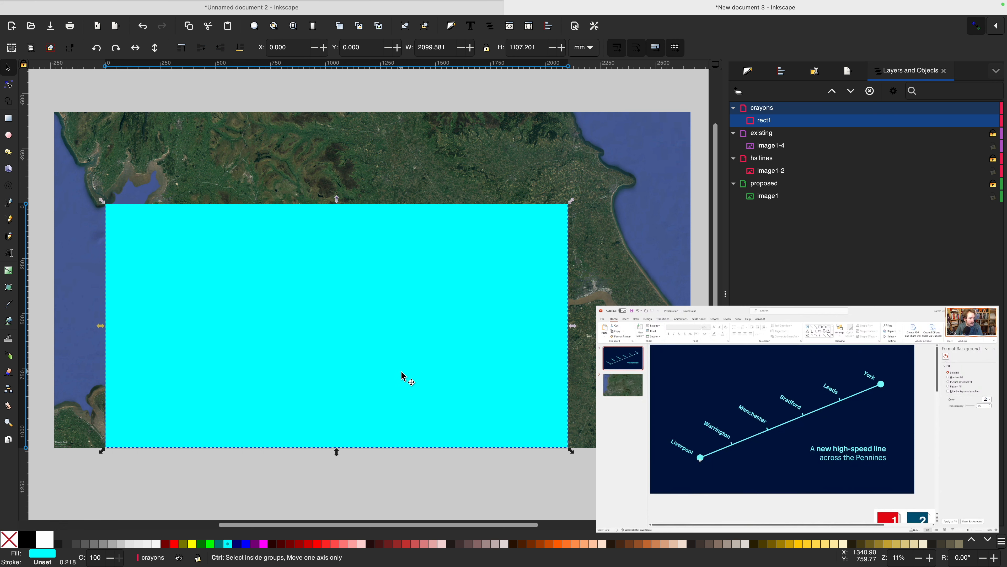
scroll(399, 379, up, 1)
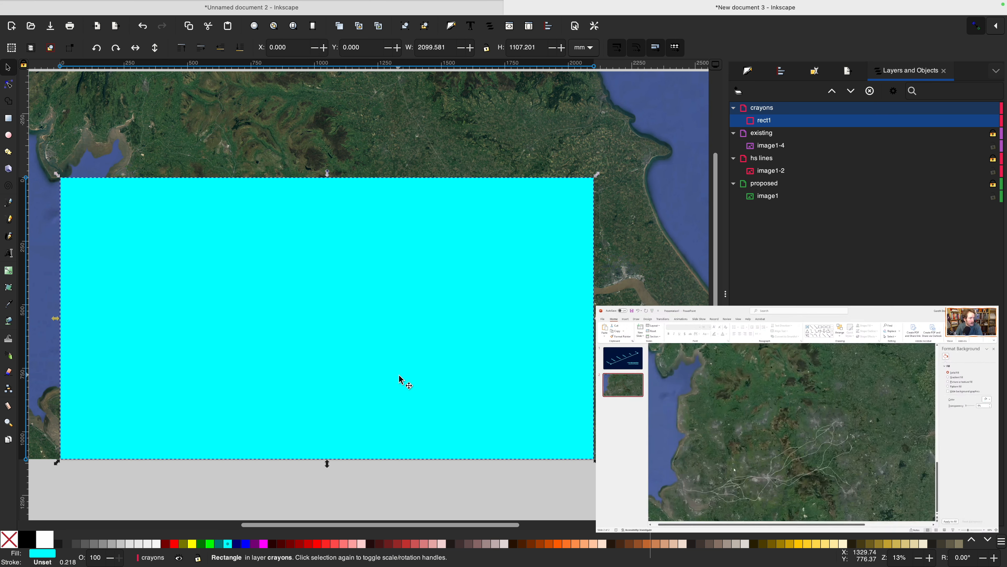
key(End)
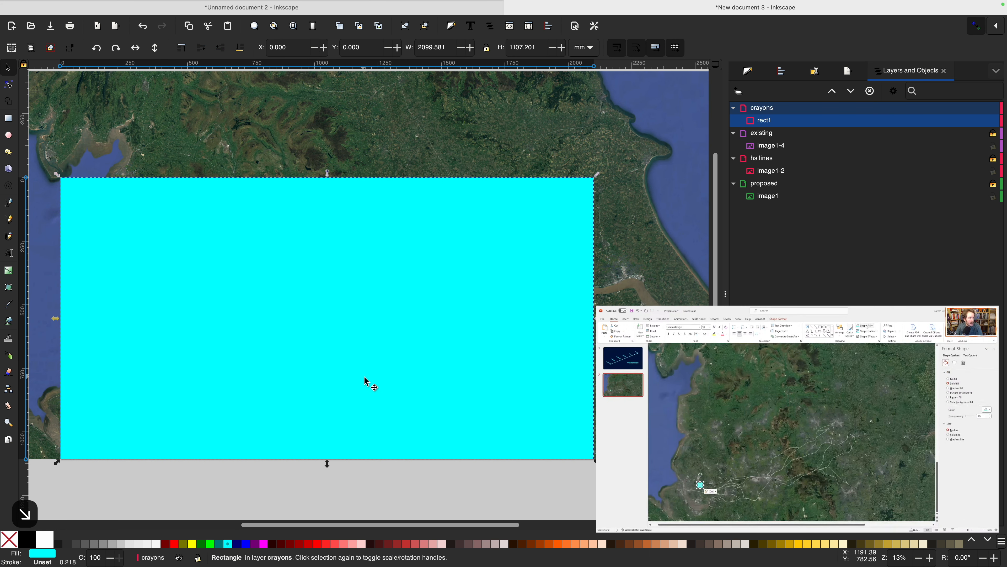
click(11, 538)
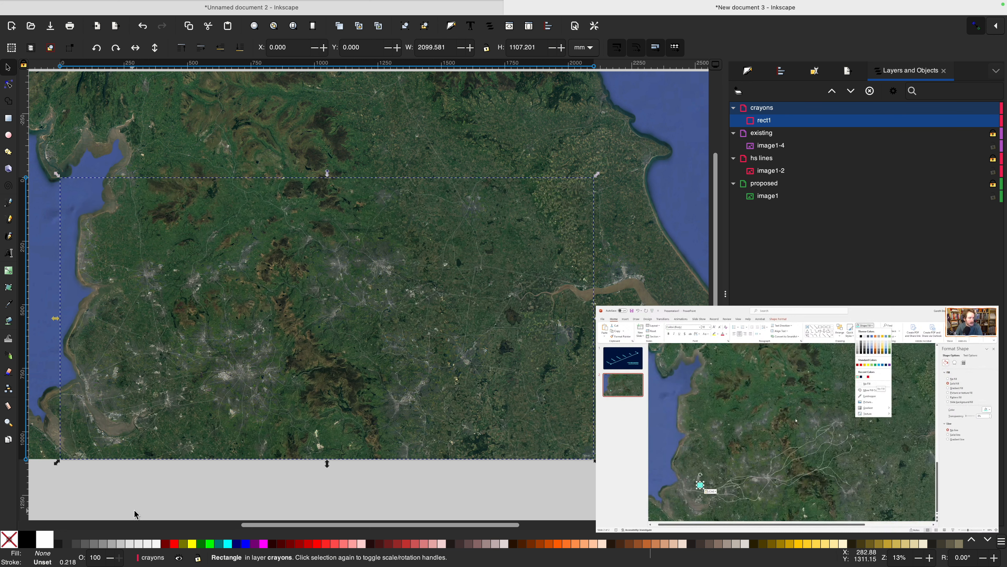
click(142, 491)
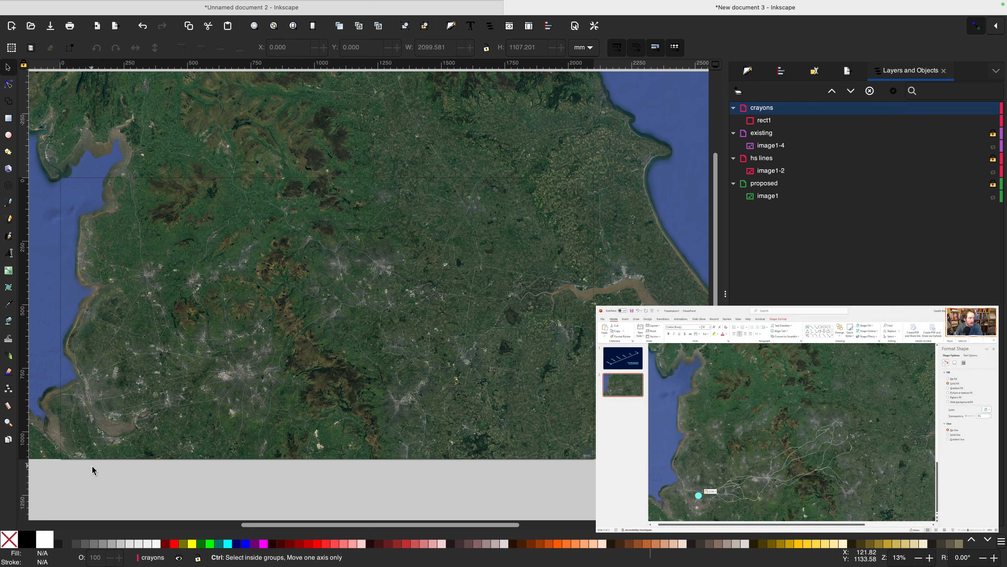
Draw a circle about 33 mm across on the crayons layer, over the city beside the western estuary.
ctrl+scroll(92, 469, up, 2)
scroll(92, 468, up, 2)
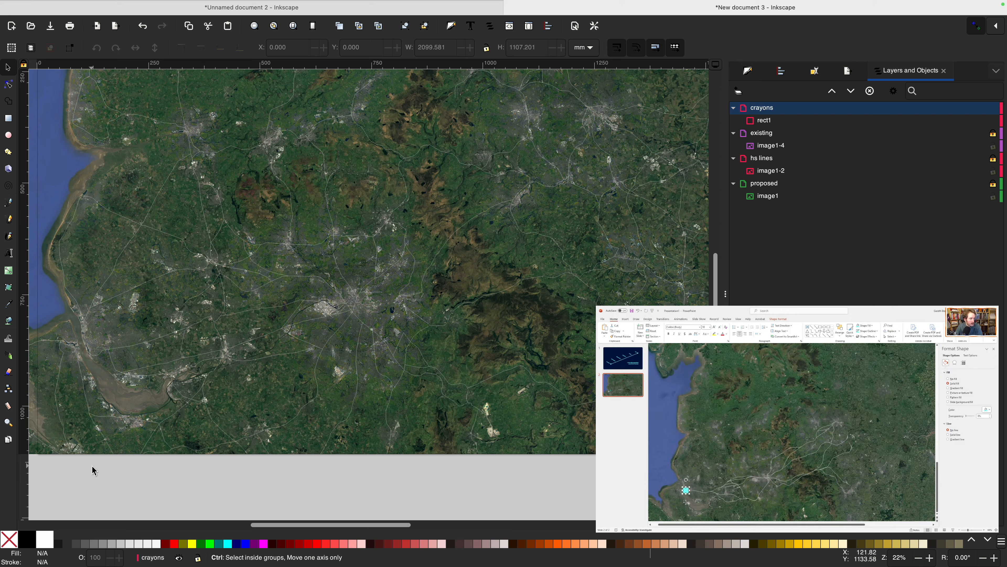
ctrl+scroll(92, 470, up, 2)
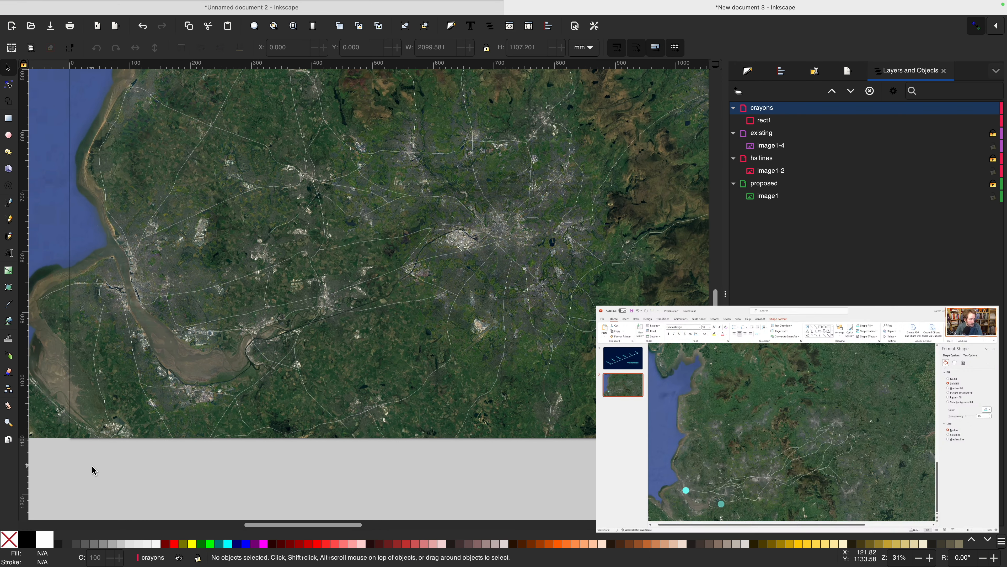
scroll(93, 470, left, 3)
key(e)
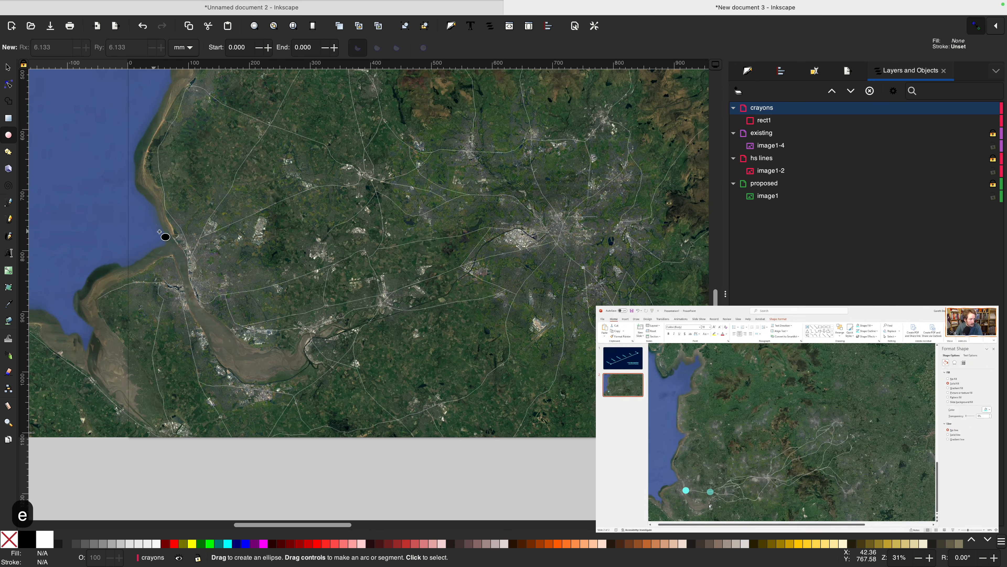
drag(198, 283, 198, 285)
key(F1)
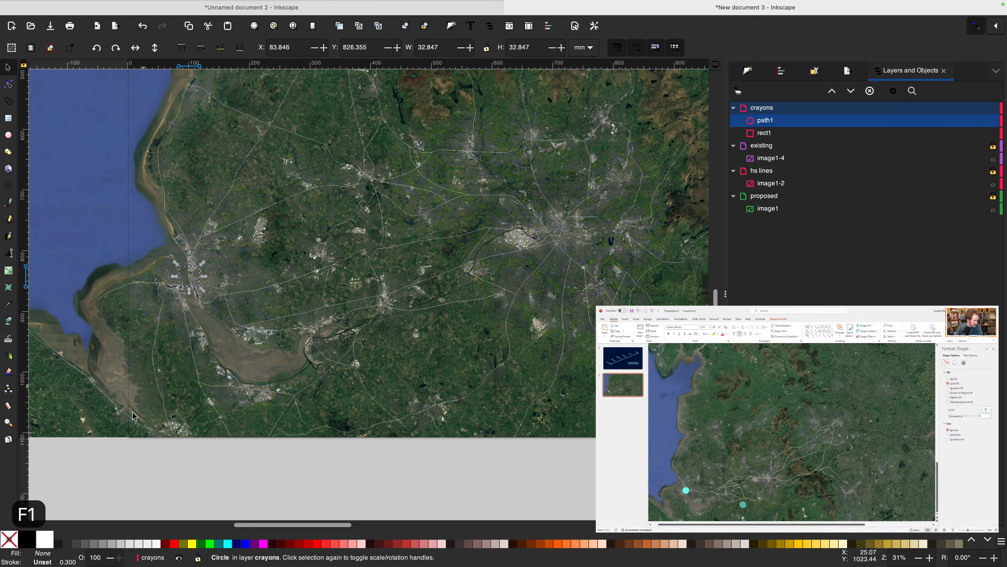
Fill the circle with Aqua (#00FFFF) and remove its stroke.
shift+click(28, 546)
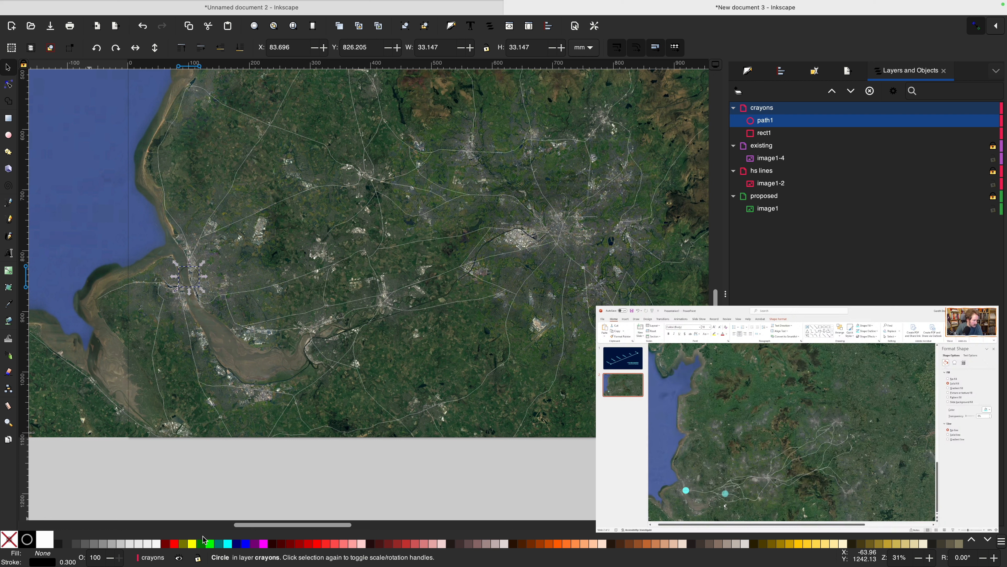
click(229, 543)
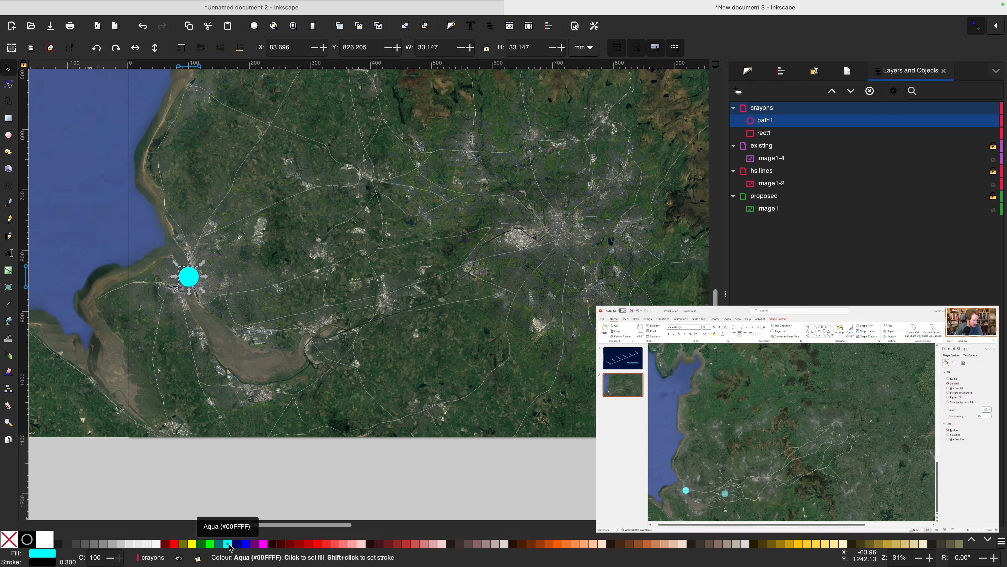
shift+click(9, 540)
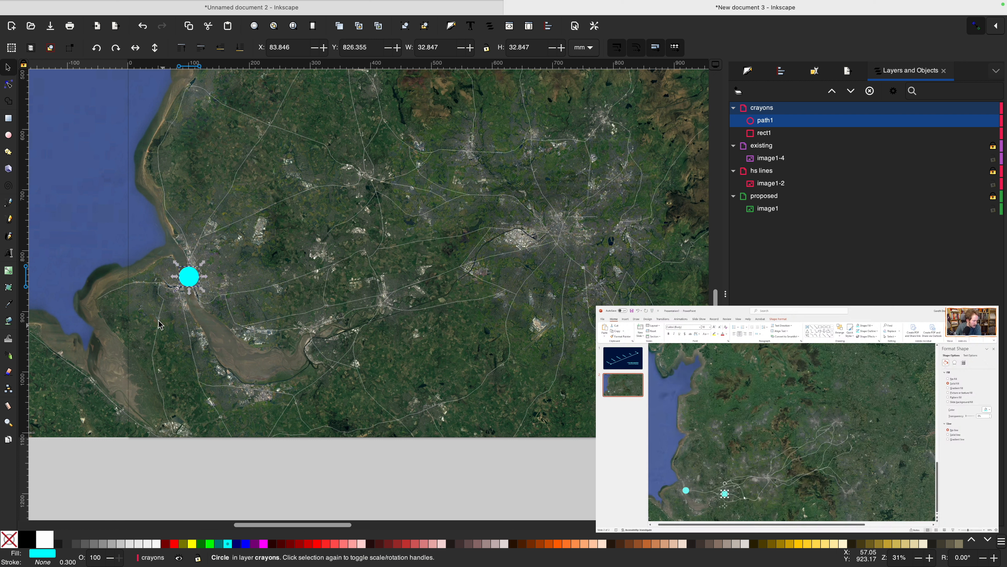
Move the cyan circle off the map to just below the page and group it as a master marker.
key(F1)
drag(190, 288, 155, 501)
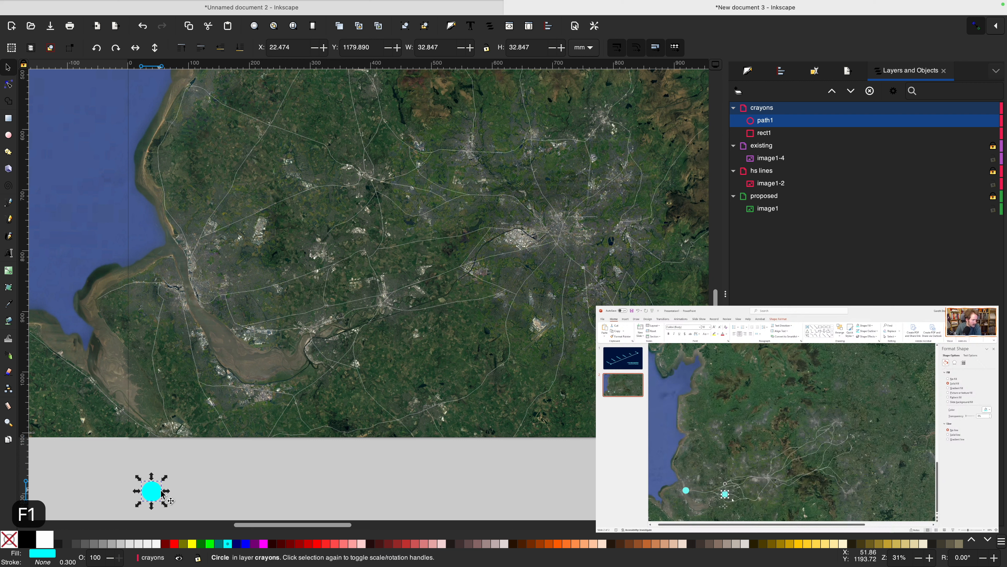
key(super+g)
click(198, 484)
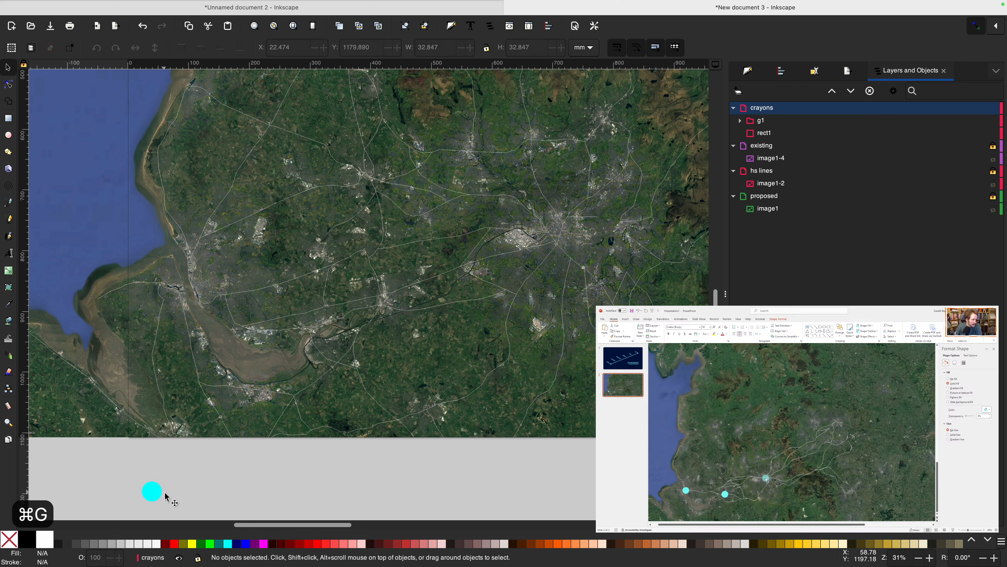
Clone the grouped circle three times, placing the clones over the coastal city, in the estuary and on the town to its east.
click(152, 493)
key(alt+d)
mouse_move(151, 496)
mouse_down()
mouse_move(178, 289)
mouse_move(193, 280)
mouse_move(329, 302)
mouse_move(355, 317)
mouse_move(364, 329)
mouse_move(353, 332)
mouse_move(399, 300)
mouse_move(257, 335)
mouse_up()
key(alt+d)
key(alt+d)
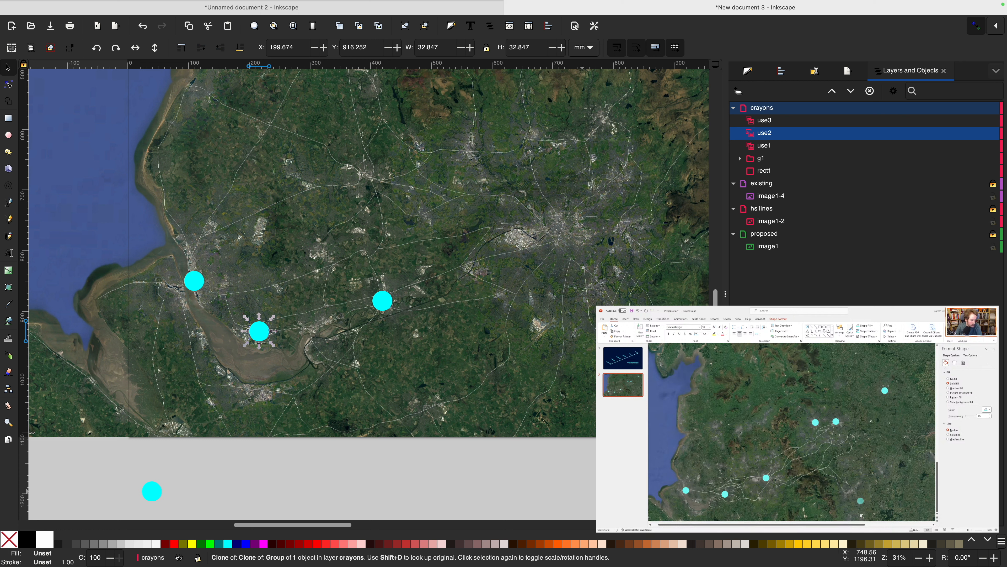
Toggle the map layers' visibility to check which map each holds, leaving existing hidden and hs lines and proposed shown.
key(space)
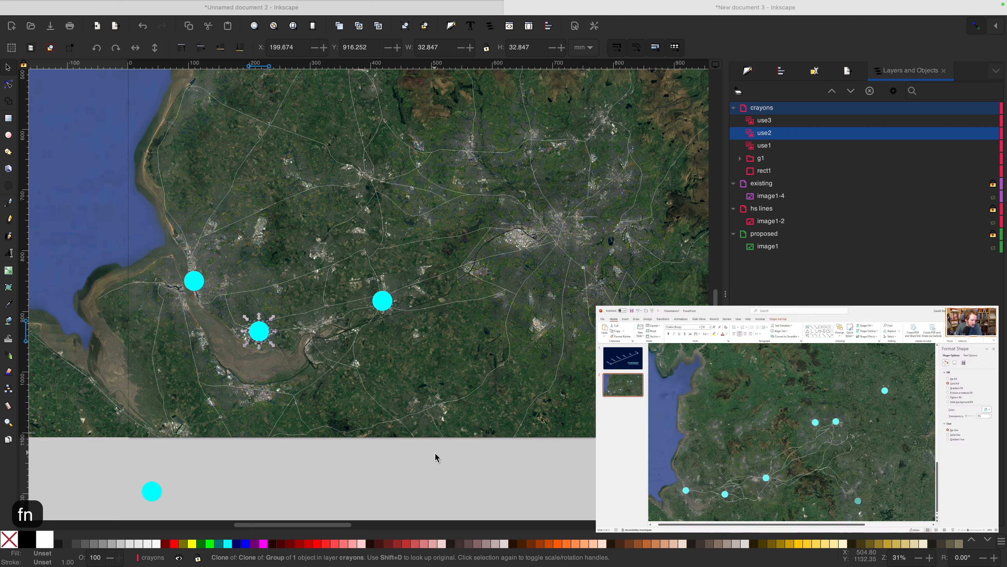
scroll(438, 459, down, 5)
scroll(437, 457, right, 5)
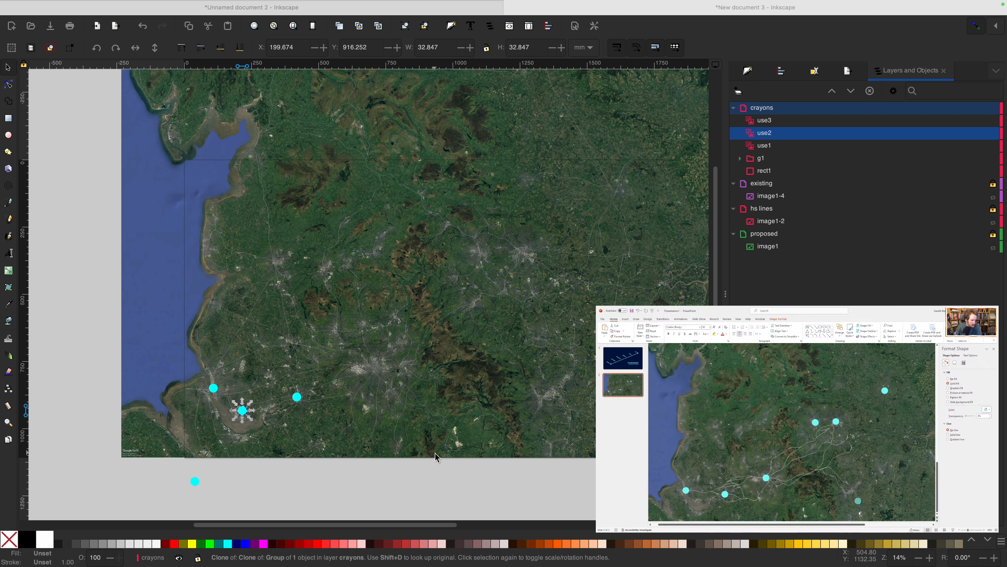
scroll(436, 457, down, 2)
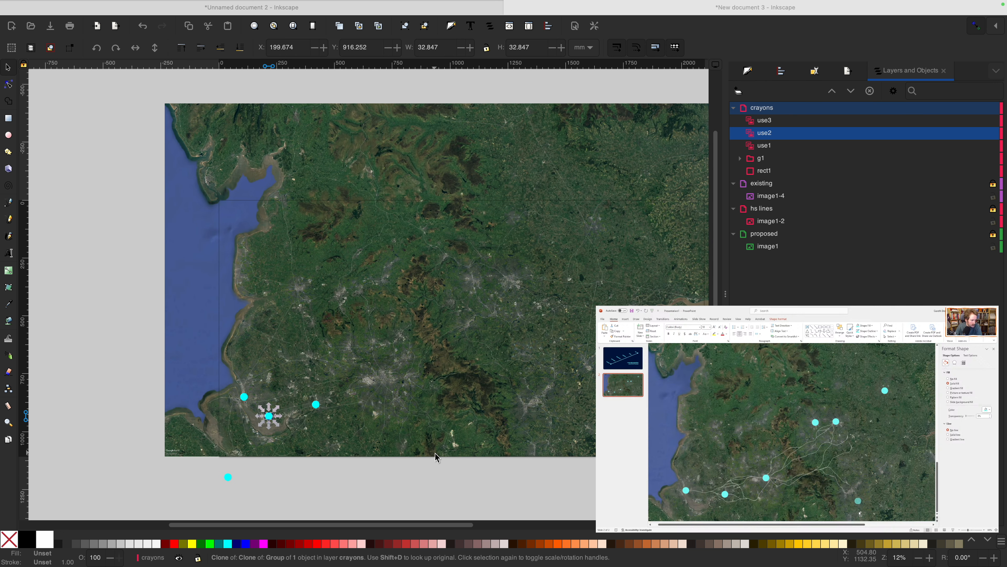
scroll(436, 457, up, 3)
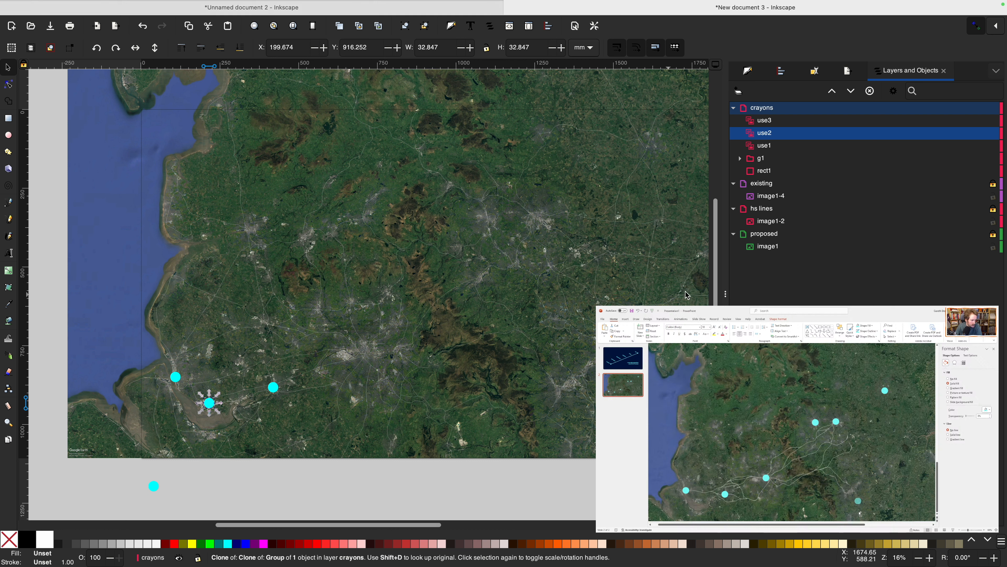
click(980, 235)
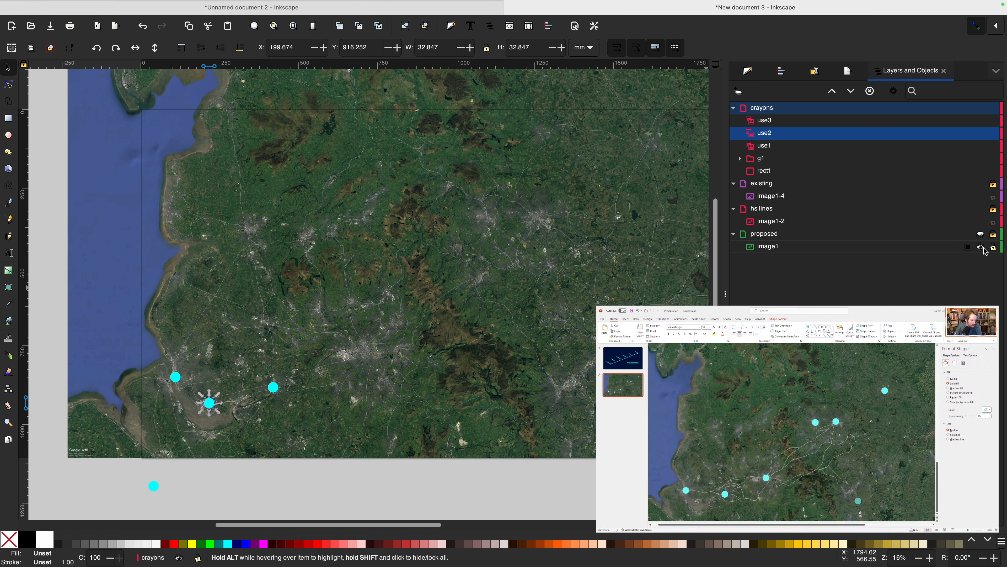
click(981, 184)
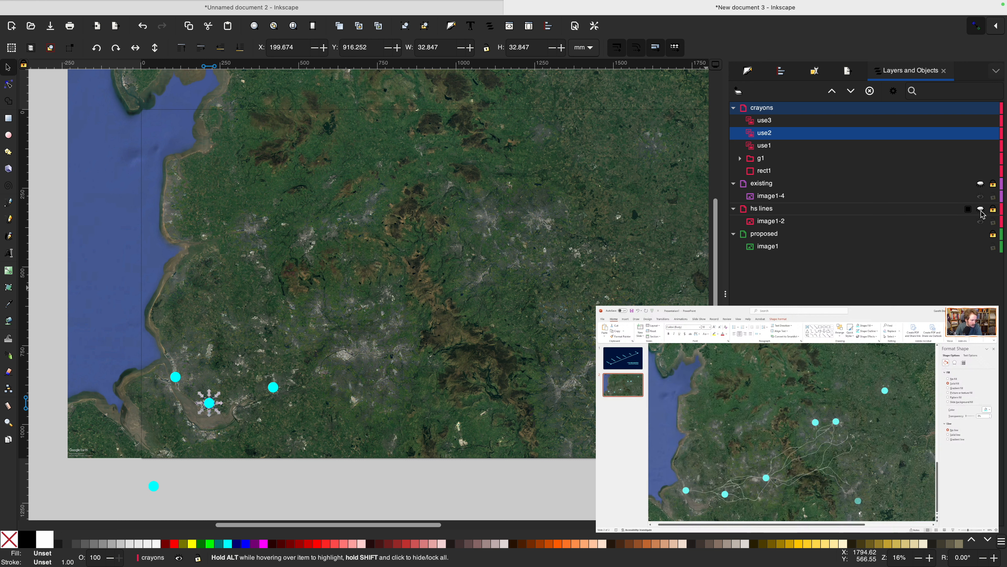
click(981, 234)
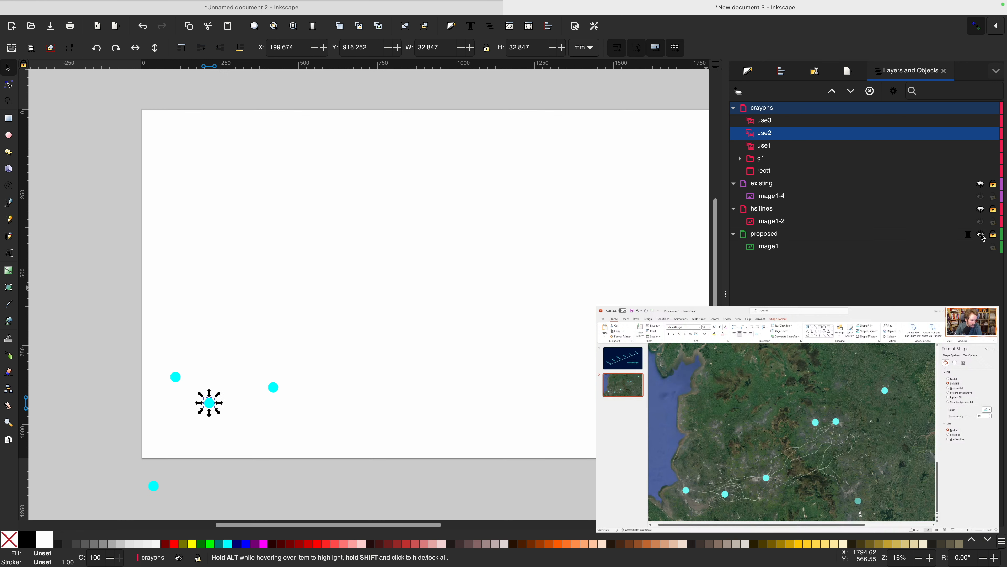
click(981, 234)
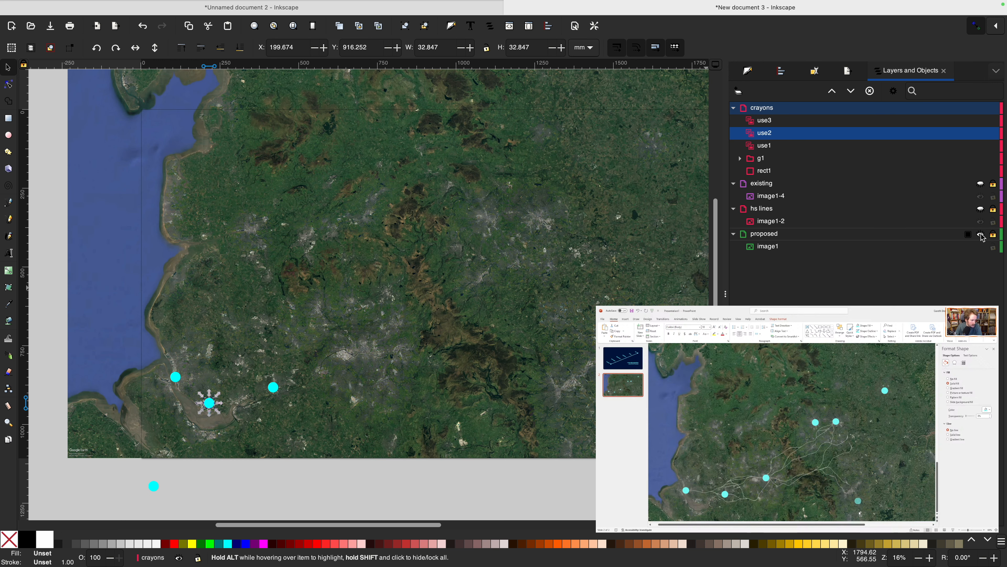
click(980, 210)
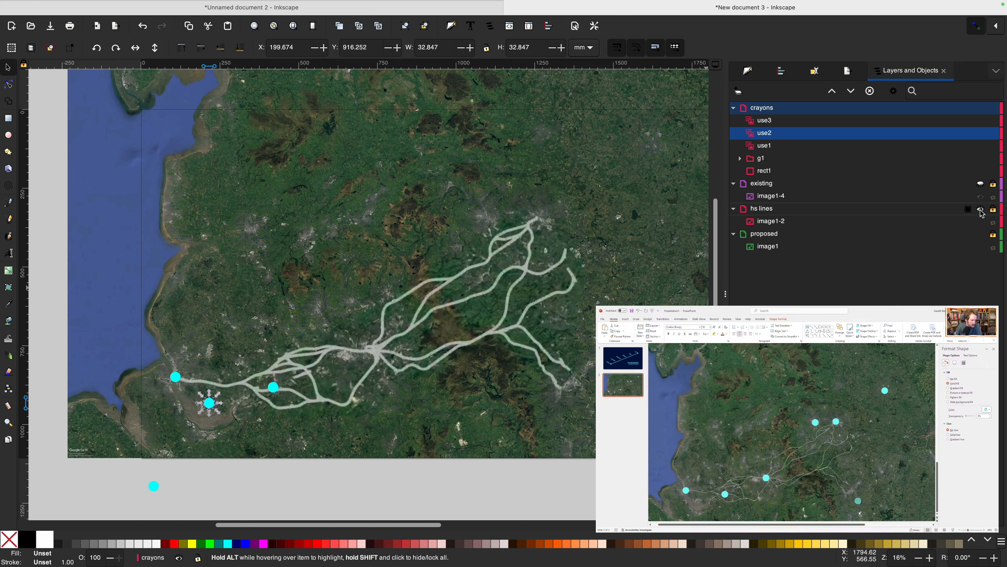
Rename the hs lines layer as proposed.
double_click(762, 208)
text(or)
key(BackSpace)
key(BackSpace)
text(proposed)
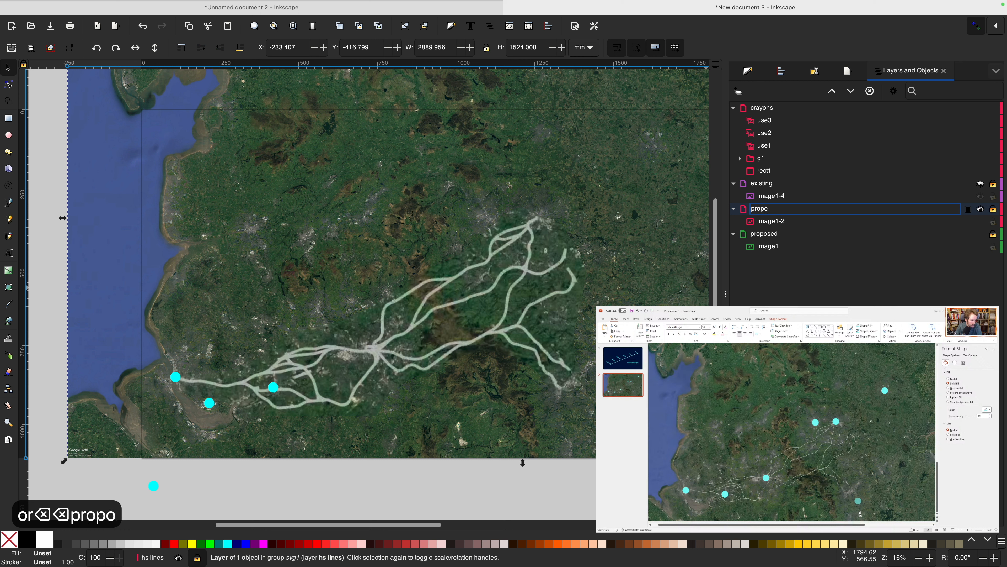
key(Return)
Rename the lowest layer as existing.
double_click(762, 233)
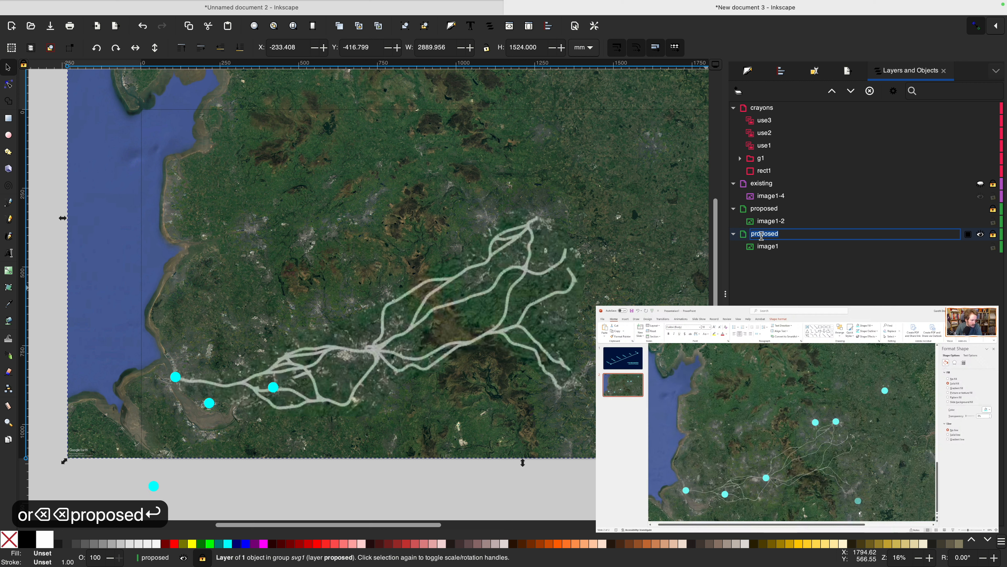
text(existi)
key(BackSpace)
key(BackSpace)
key(BackSpace)
key(BackSpace)
key(BackSpace)
key(BackSpace)
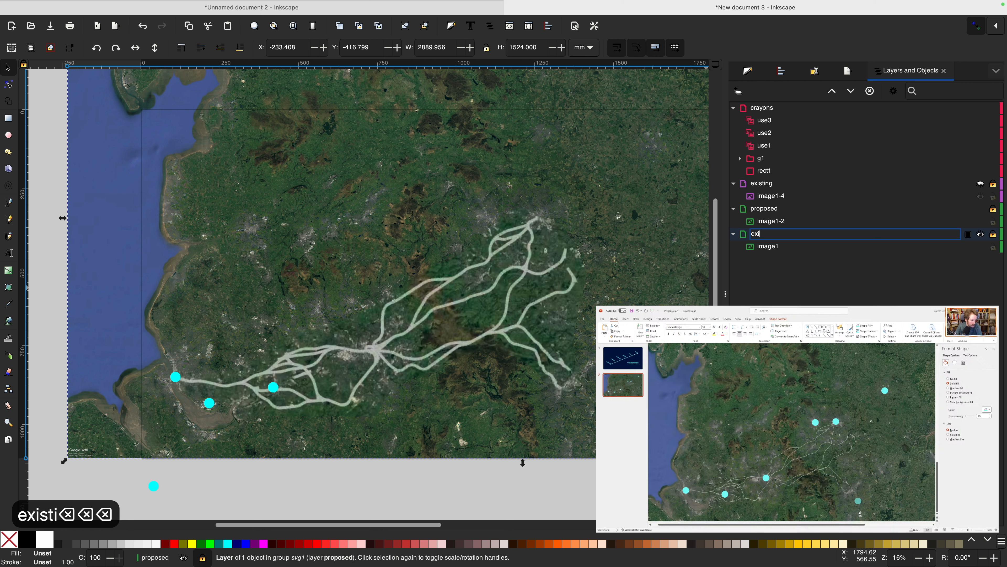
text(existing)
key(Return)
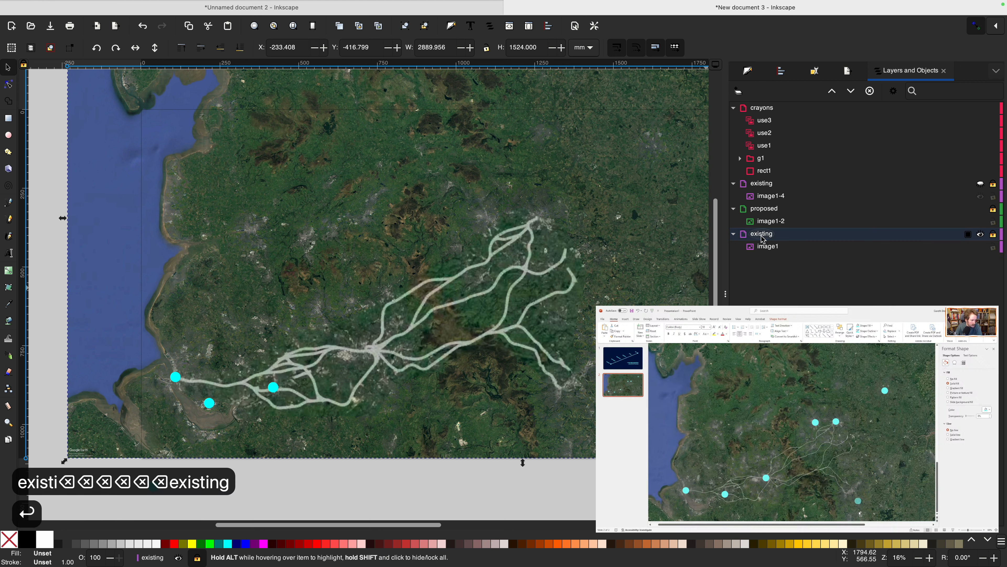
Rename the lowest layer as base, and check the upper existing layer by toggling its visibility on and off.
double_click(760, 234)
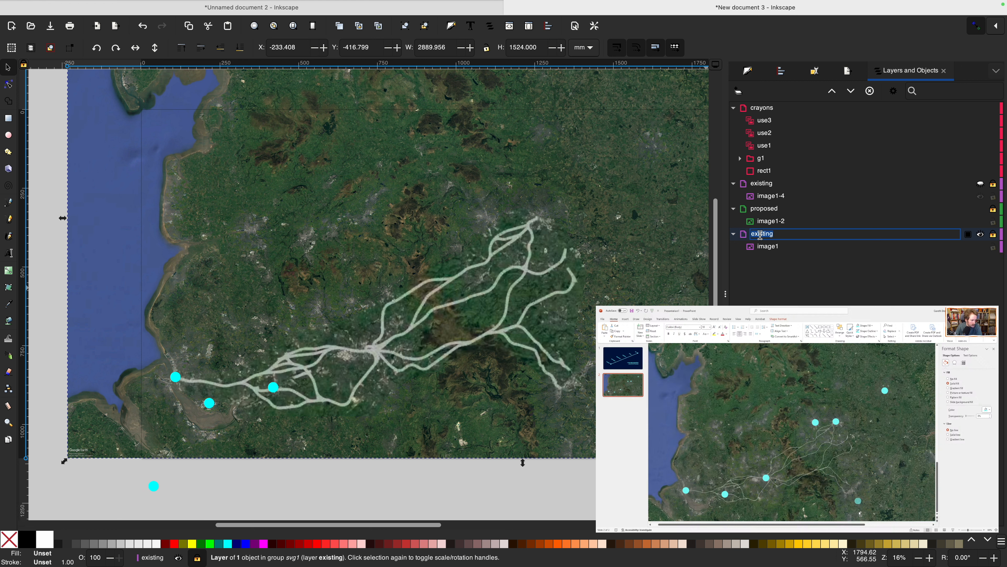
text(base)
key(Return)
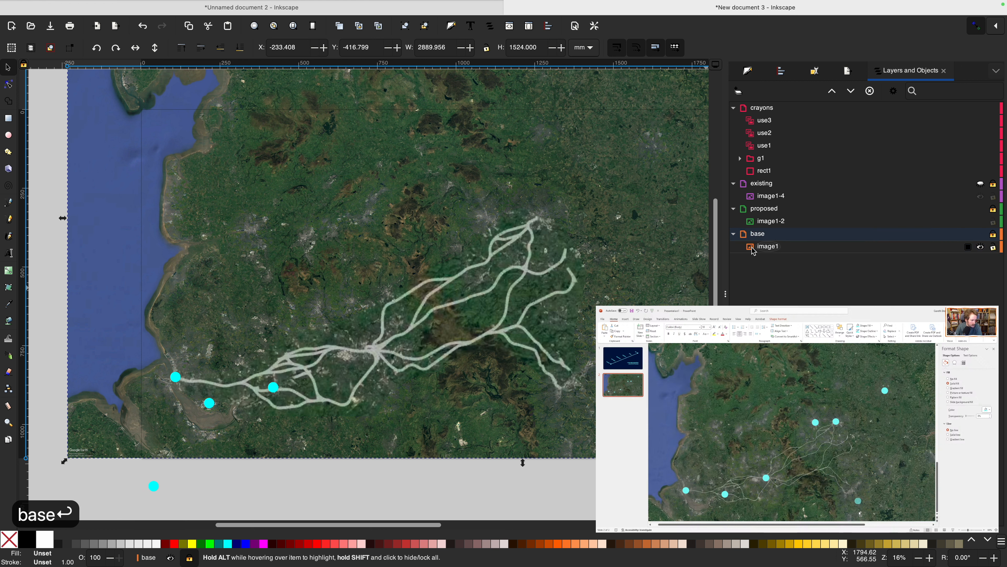
click(980, 185)
click(980, 184)
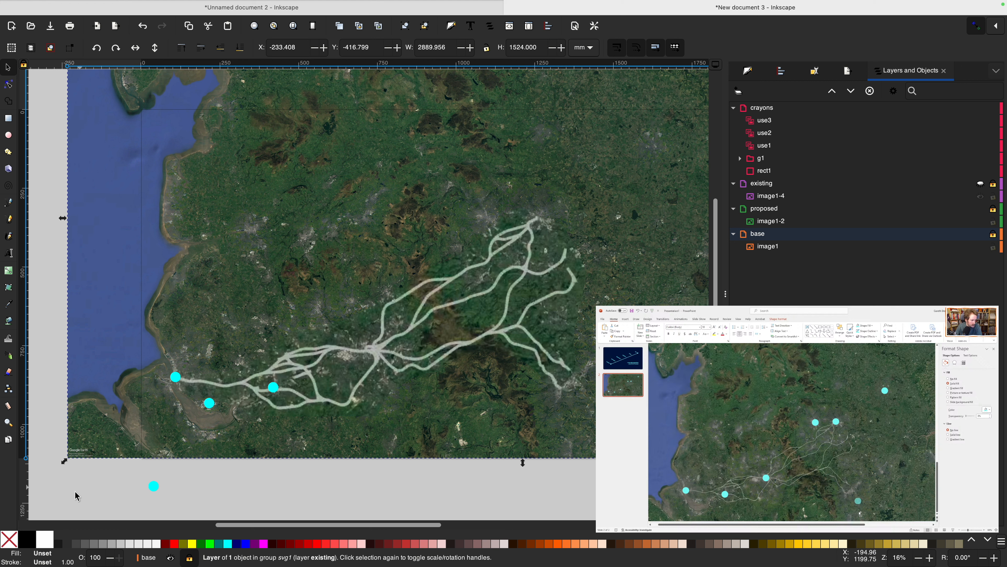
Select the cyan circle clone in the estuary.
click(211, 405)
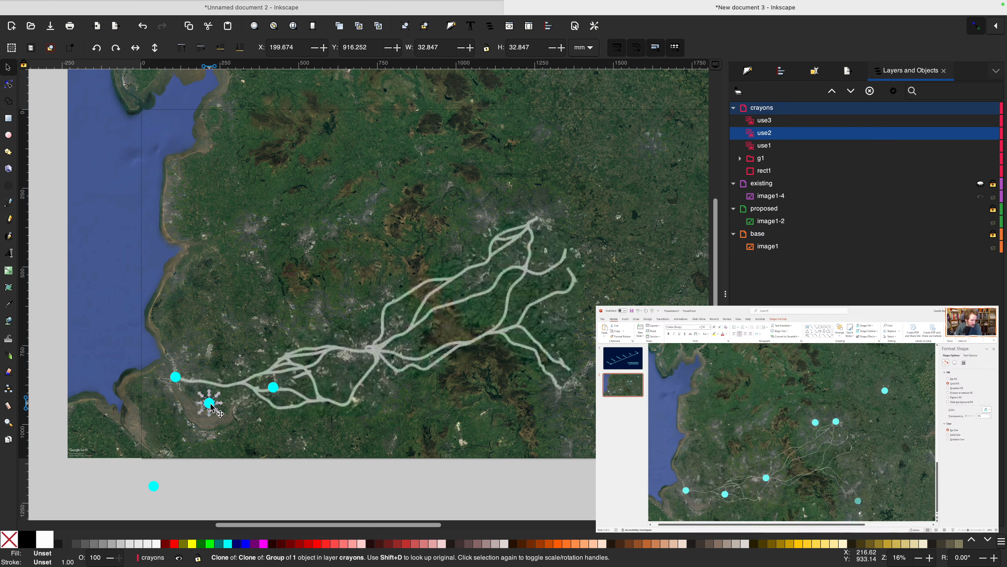
Move the selected cyan dot to the central junction of the route network.
drag(212, 406, 384, 350)
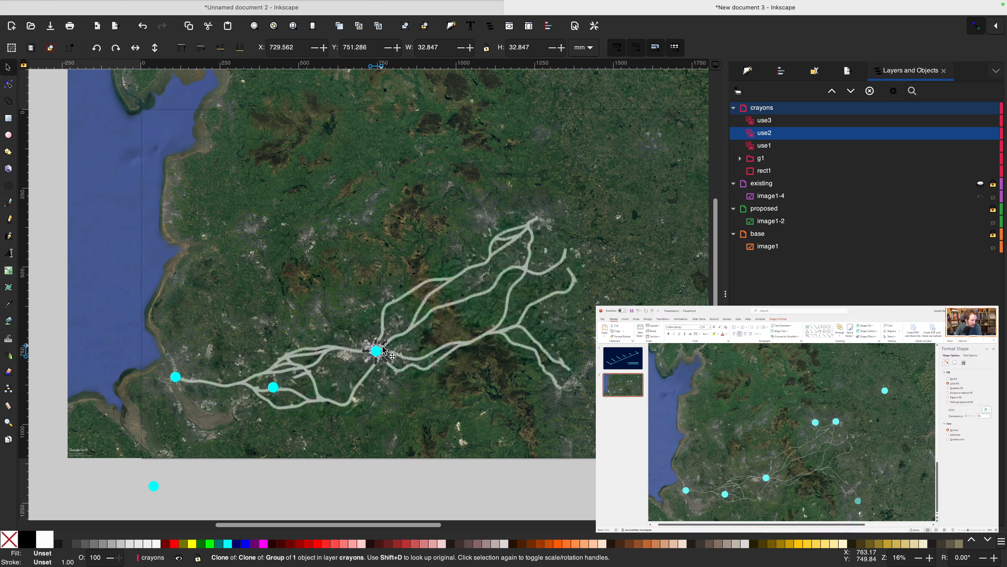
drag(860, 513, 851, 515)
key(space)
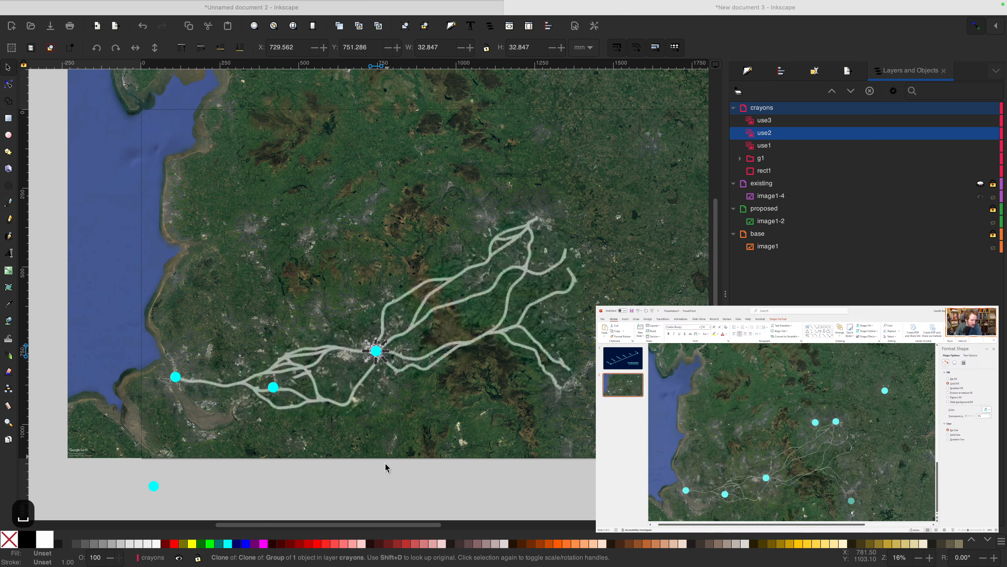
Duplicate the central cyan dot and place the copy at the north-eastern end of the routes, leaving the original at the junction.
key(super+d)
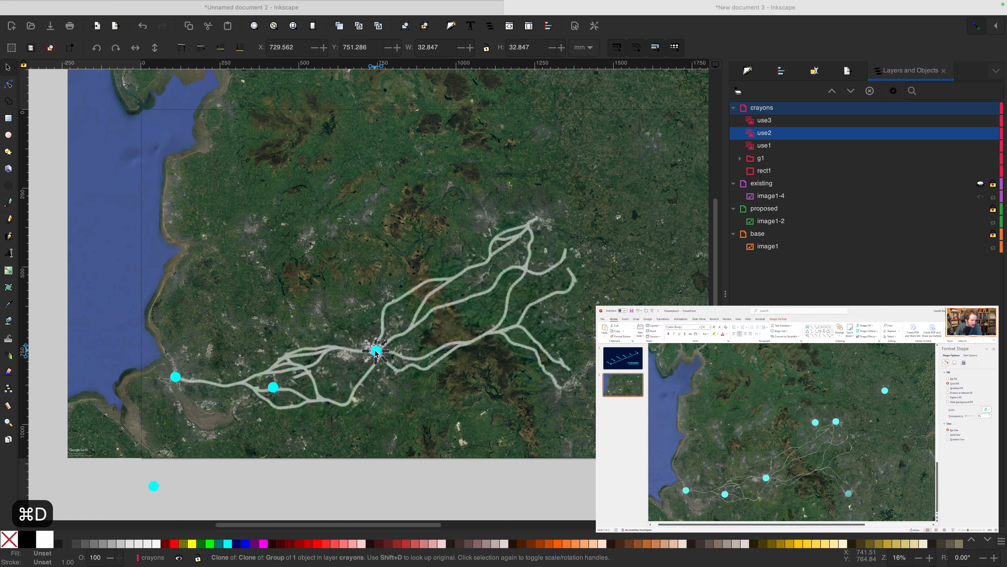
click(379, 350)
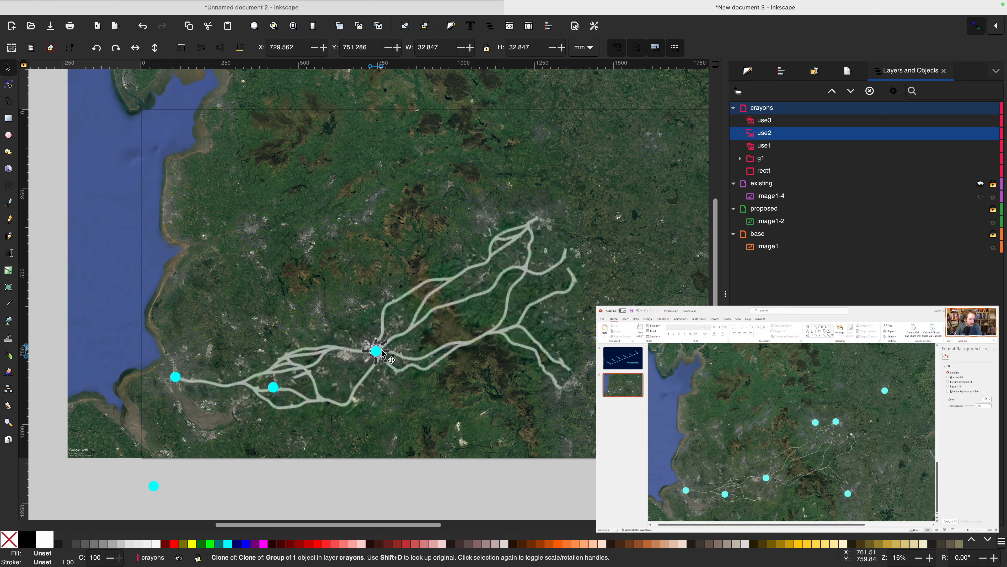
drag(385, 347, 528, 235)
key(super+z)
key(super+d)
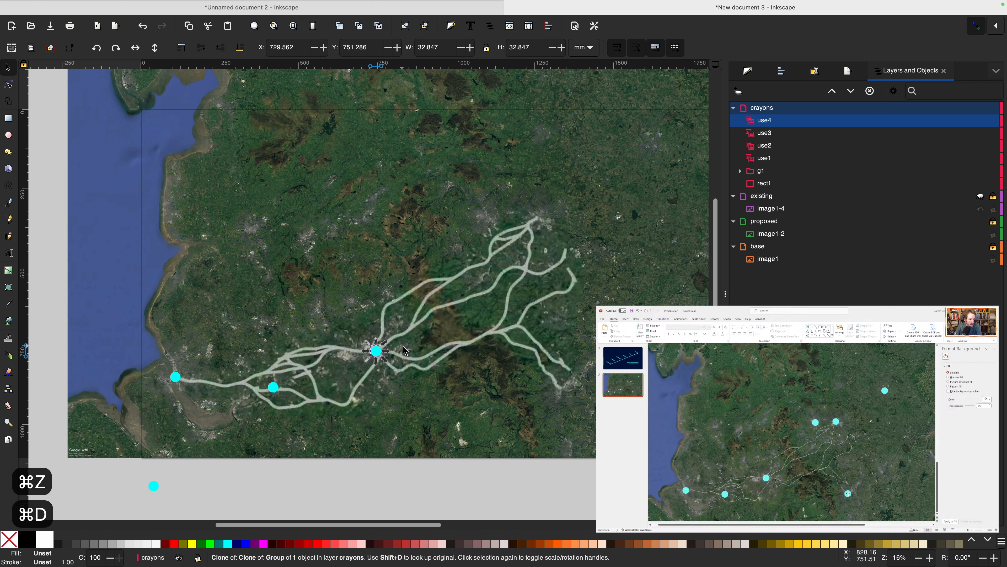
drag(378, 352, 531, 227)
key(Escape)
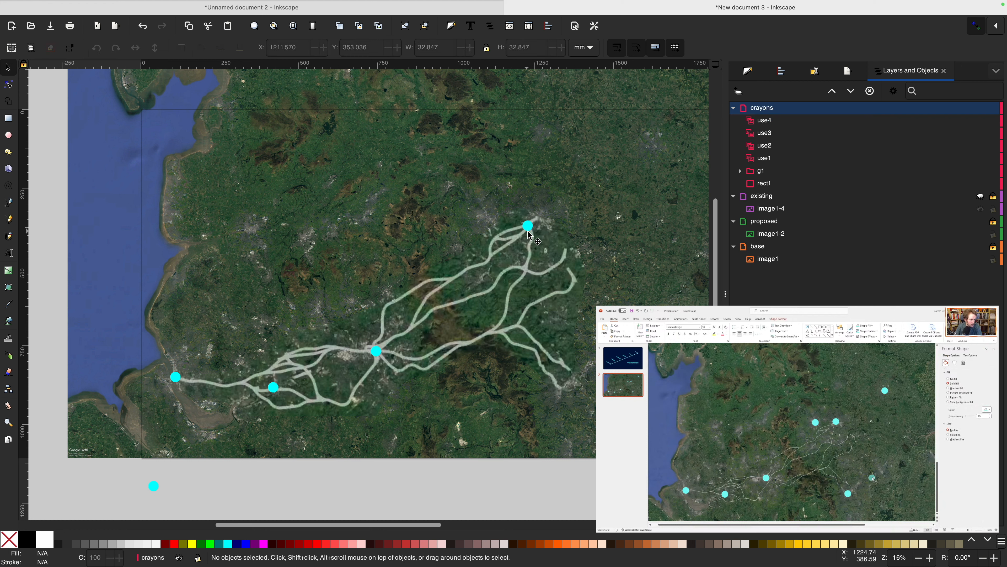
Duplicate the north-eastern dot to the south-eastern route end, and place a further copy just west of the north-eastern dot.
click(530, 228)
key(super+d)
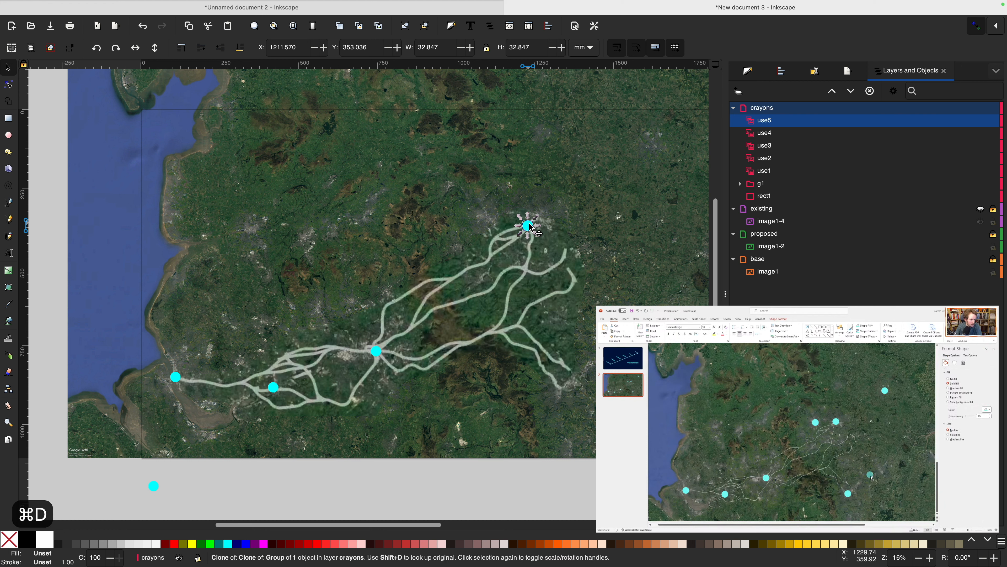
mouse_move(531, 227)
mouse_down()
mouse_move(581, 374)
mouse_move(563, 392)
mouse_up()
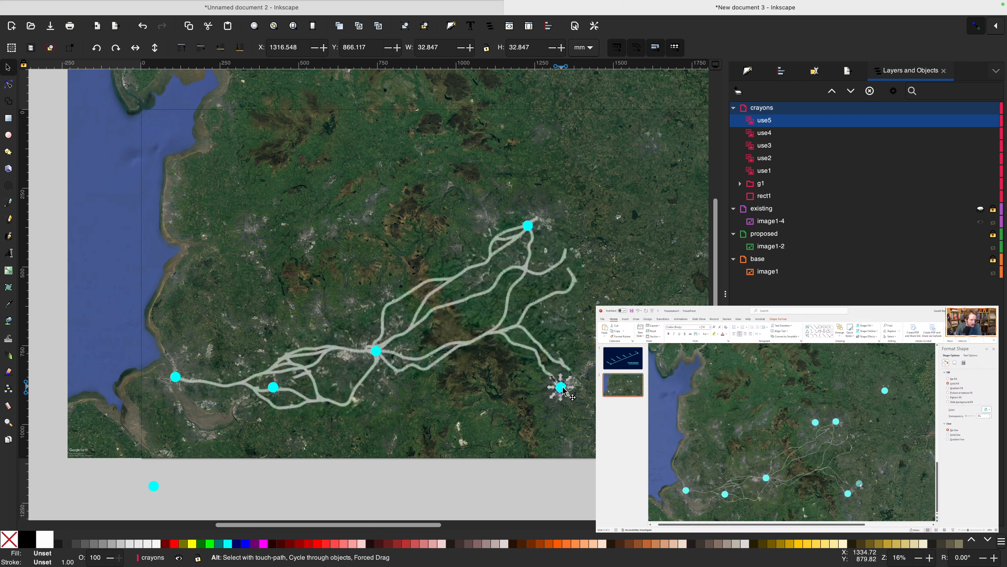
key(super+d)
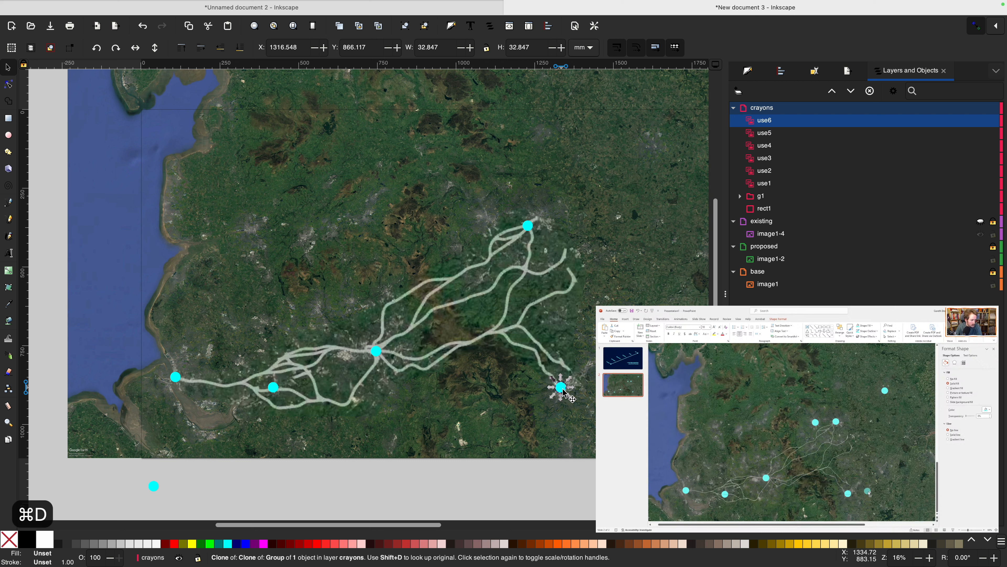
drag(563, 390, 490, 225)
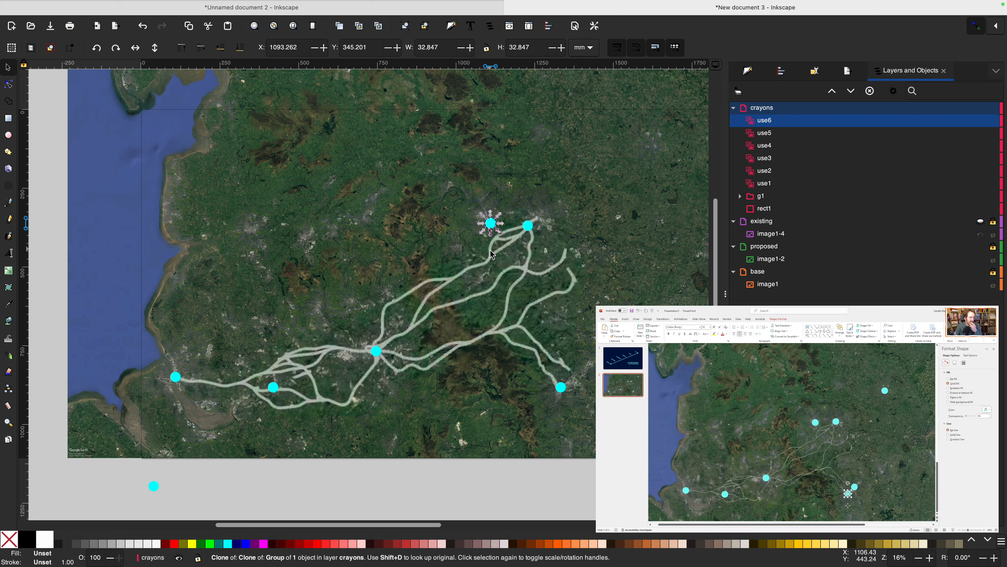
Duplicate the south-eastern dot and place the copy on the neighbouring route end just to its north-east.
click(560, 386)
key(super+d)
drag(561, 386, 571, 367)
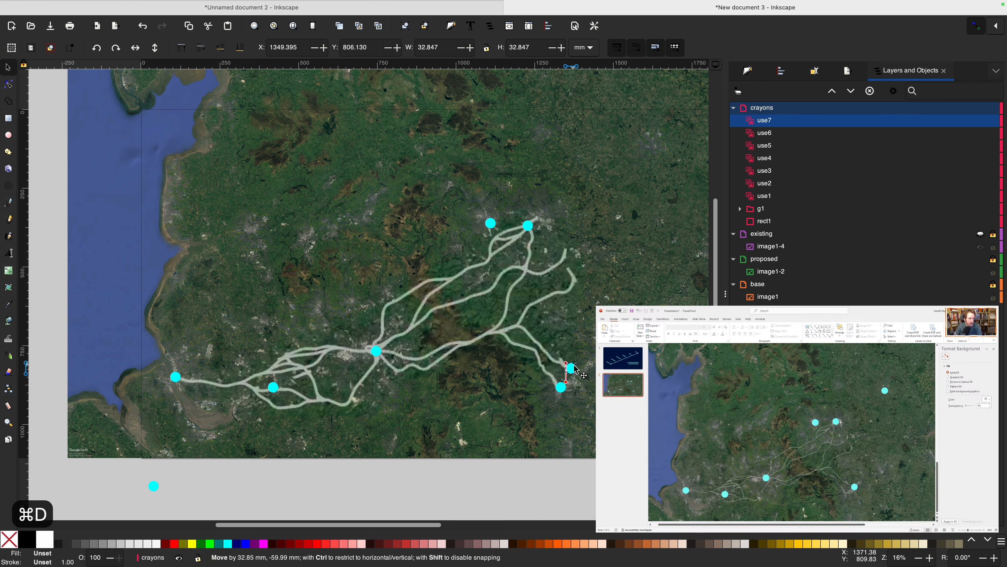
click(564, 474)
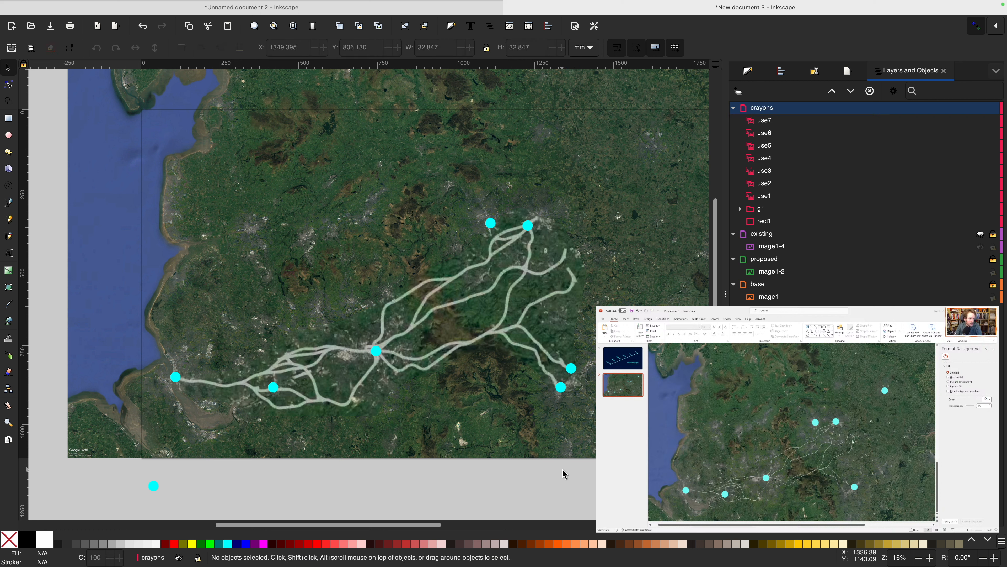
Move the original south-eastern dot to the far north-east of the map, well beyond the route network.
click(560, 387)
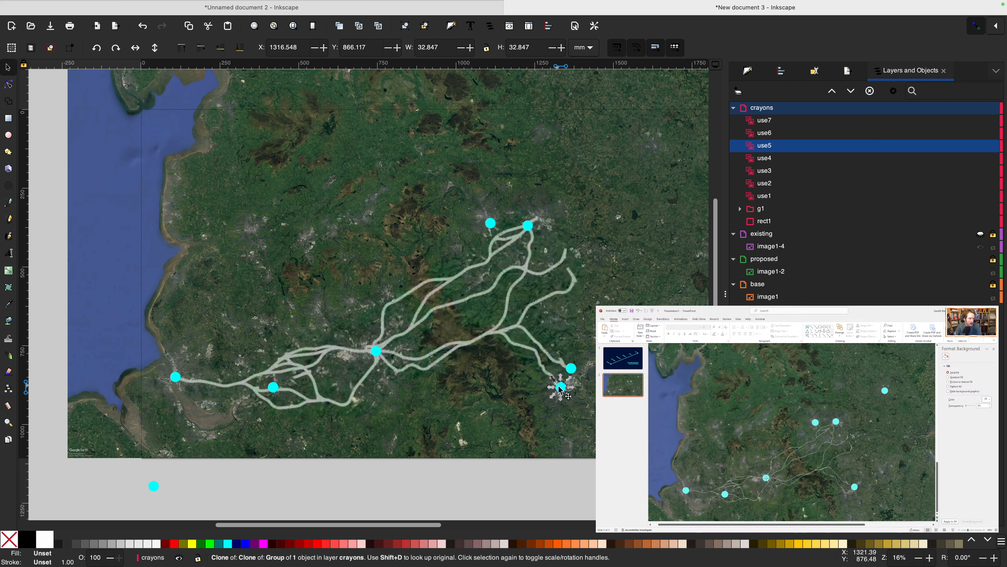
drag(560, 388, 620, 212)
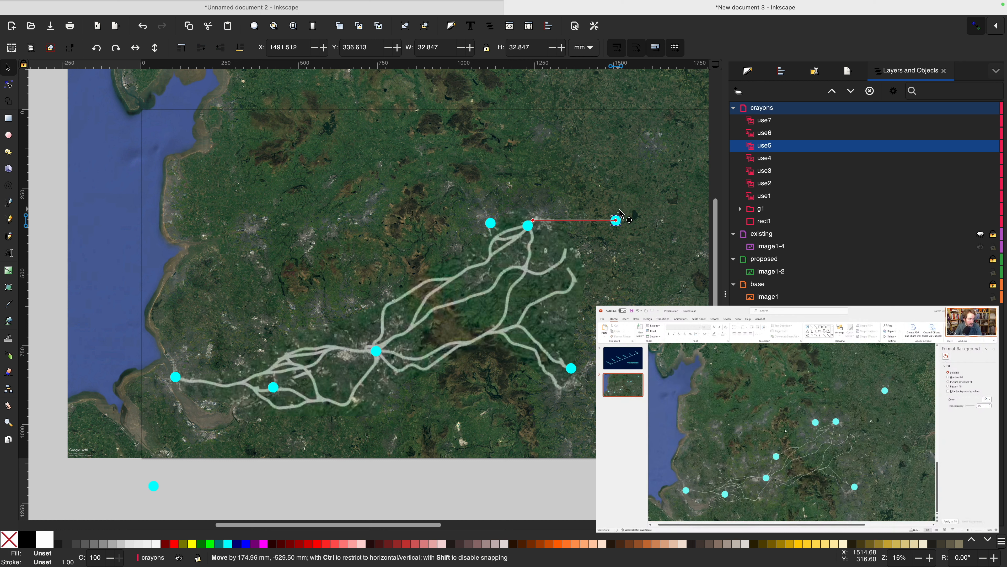
mouse_move(619, 212)
mouse_down()
mouse_move(644, 142)
mouse_move(658, 136)
mouse_up()
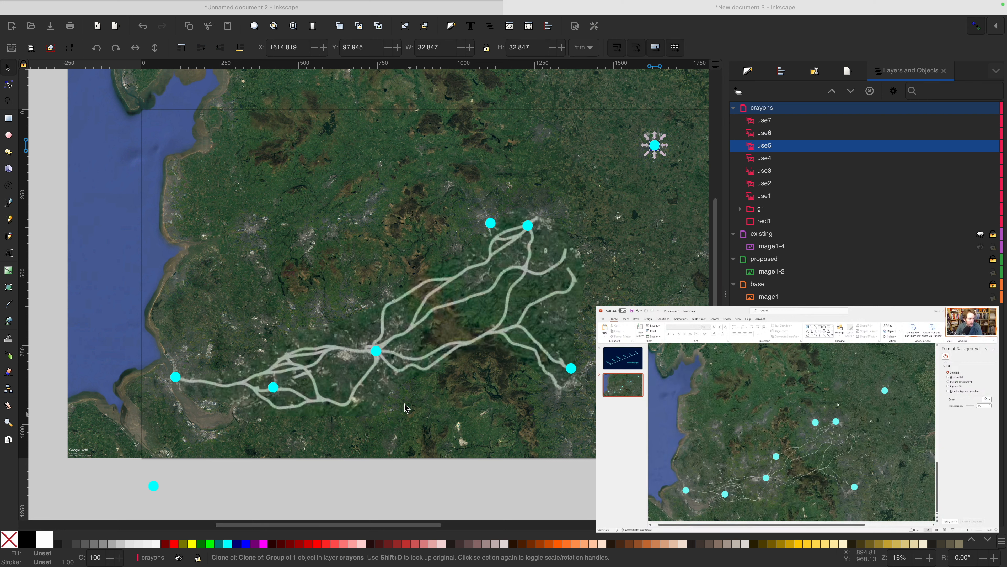
click(374, 350)
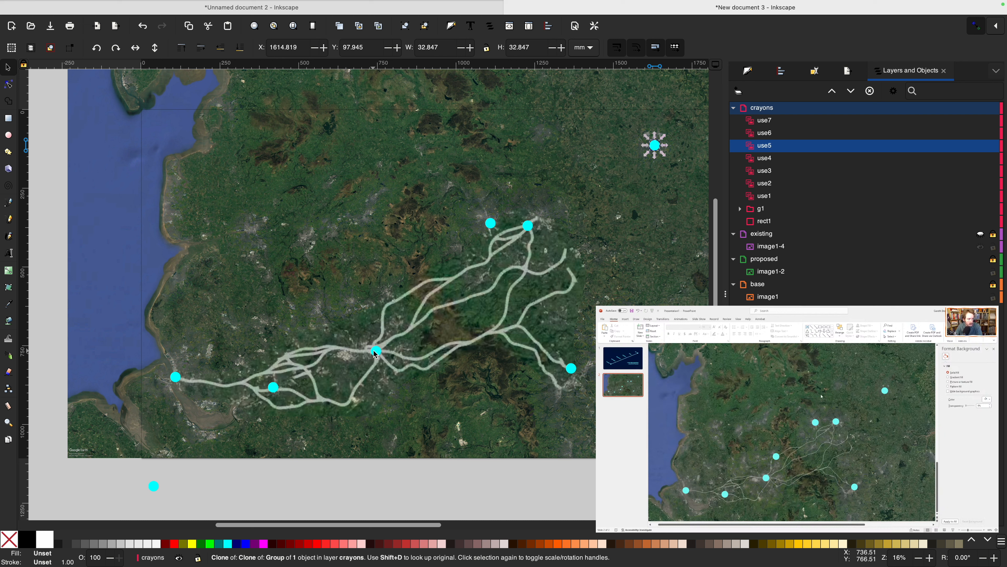
key(super+d)
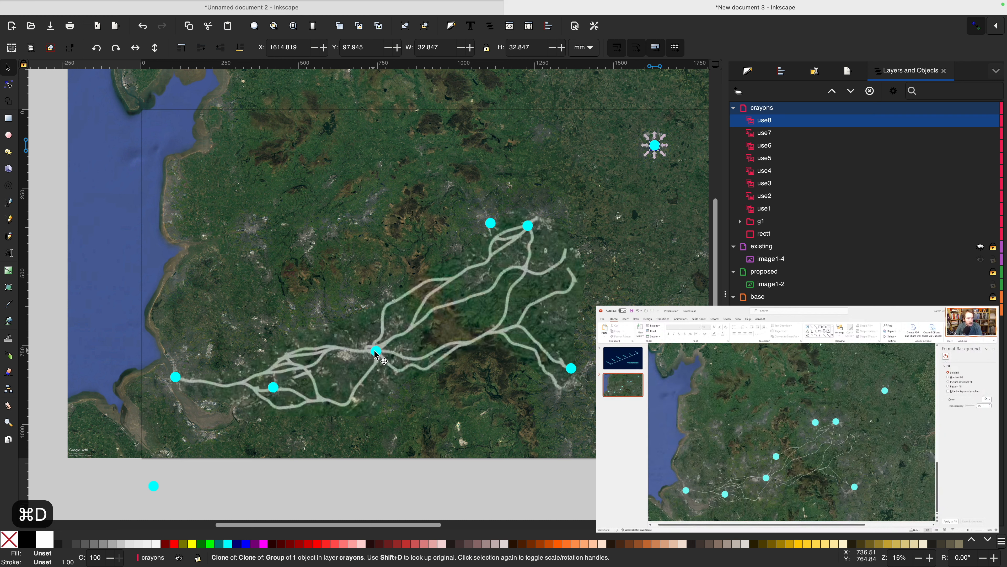
key(super+z)
key(super+z)
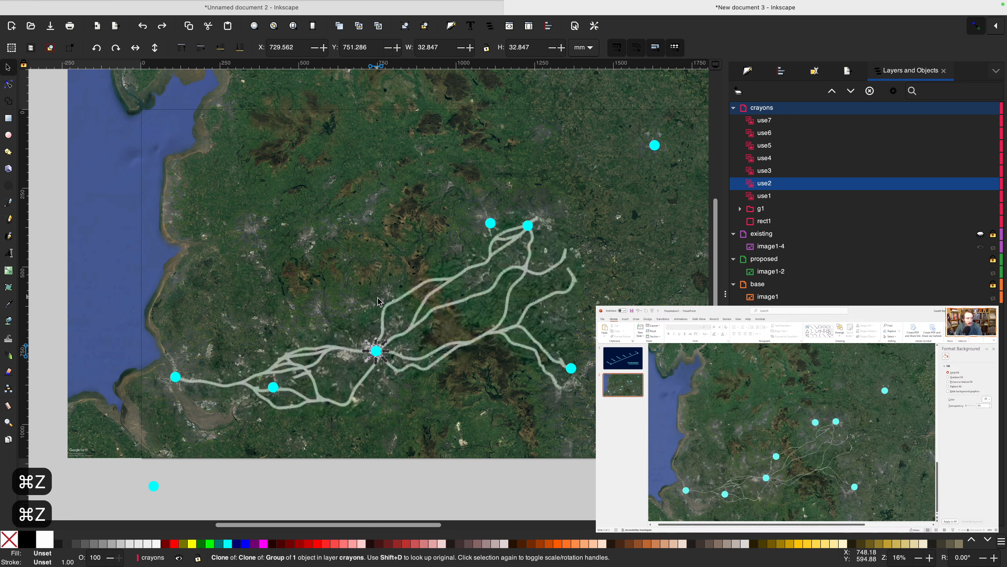
Duplicate the central junction dot and place the copy on the route bend just north of it.
key(super+d)
drag(377, 352, 392, 305)
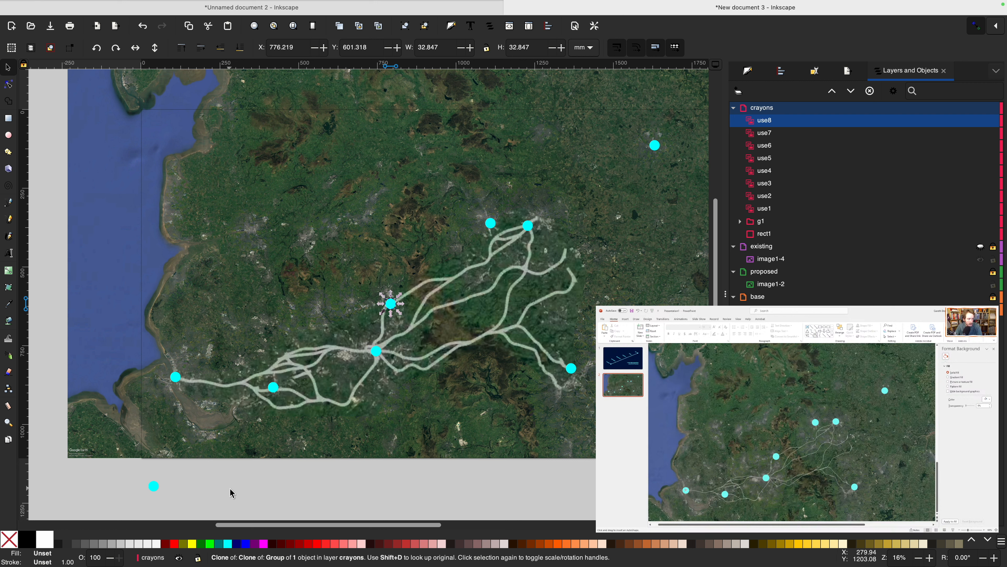
click(206, 463)
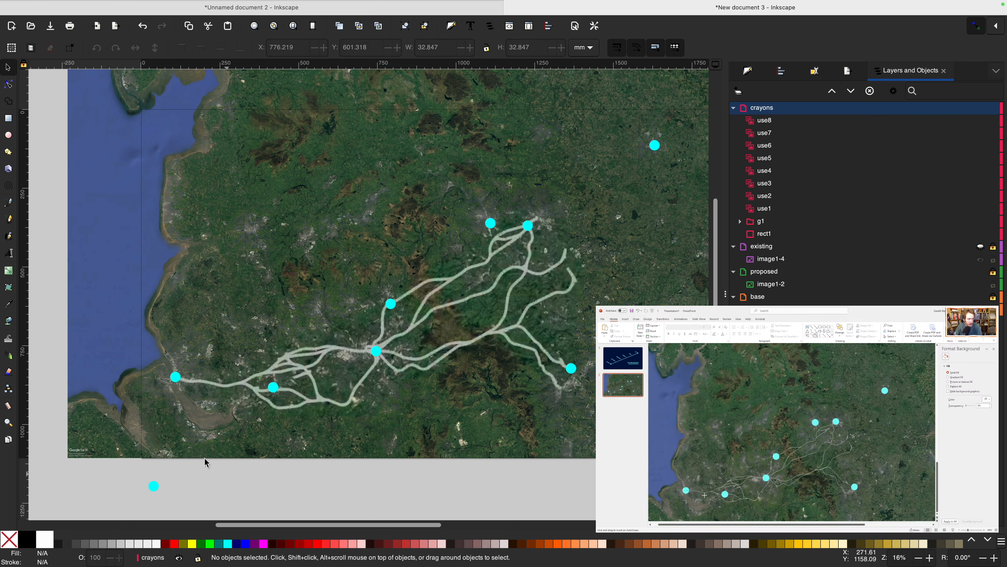
Start a Pen path at the westernmost dot and trace the route through the second dot and southern bend to the central dot.
key(b)
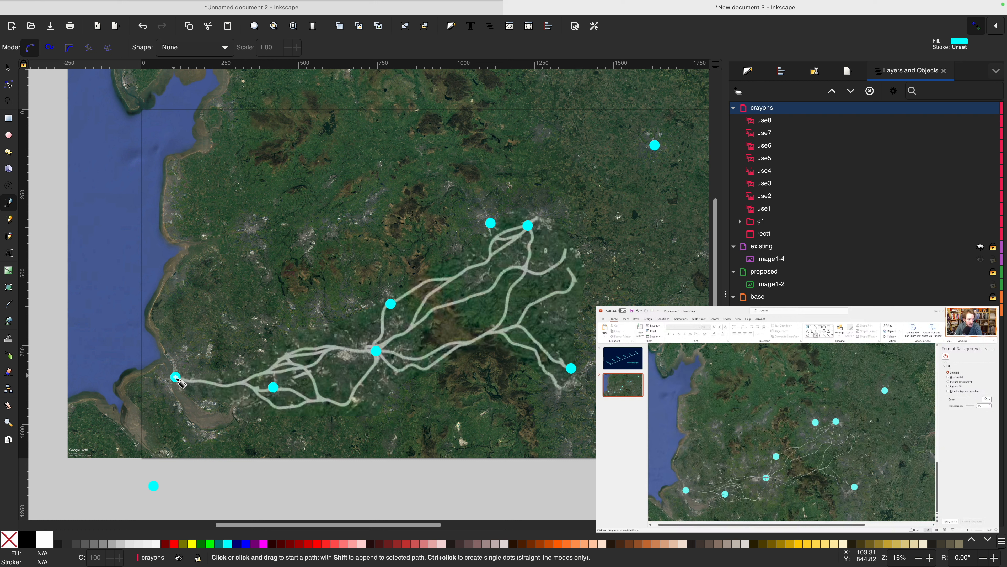
click(176, 377)
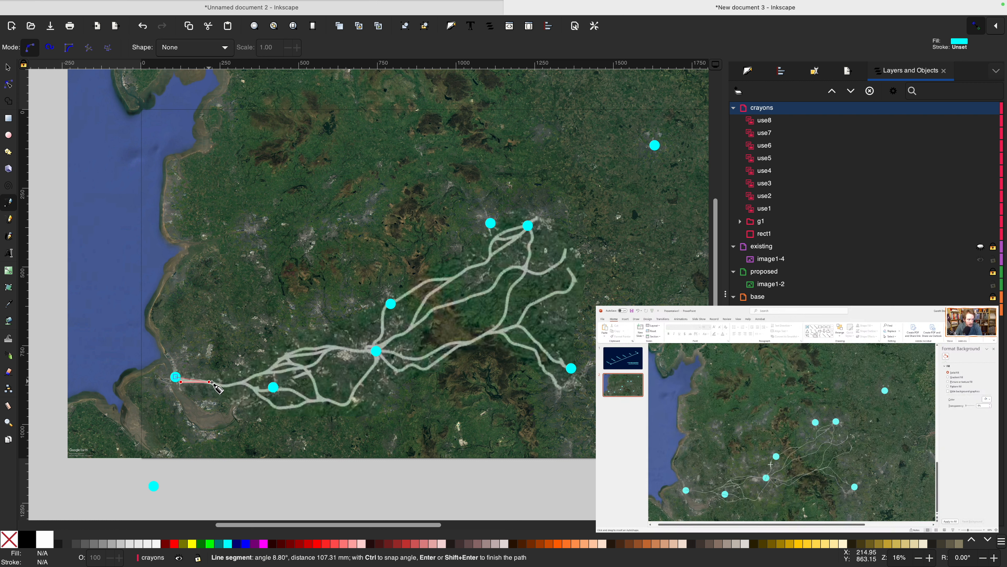
click(273, 384)
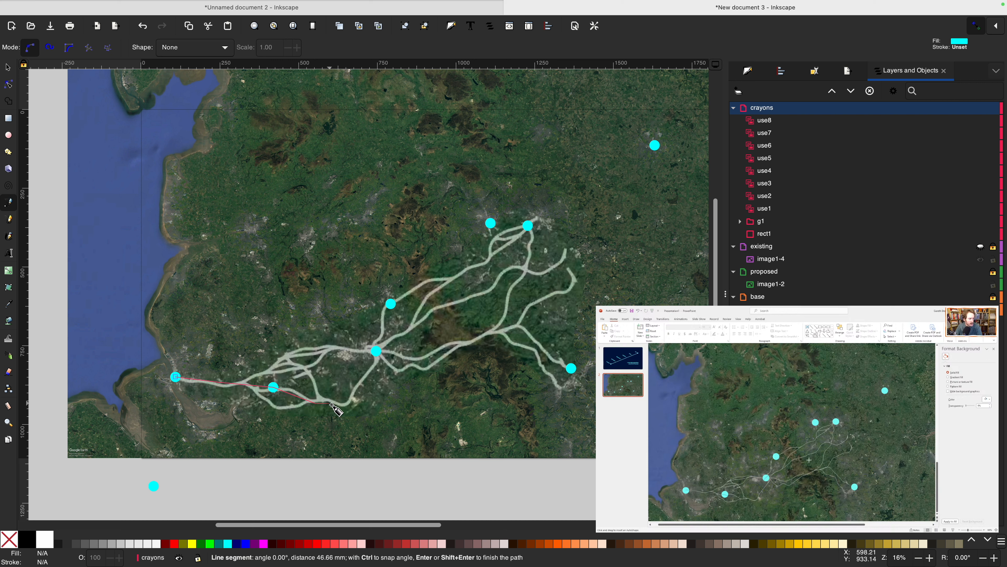
click(343, 403)
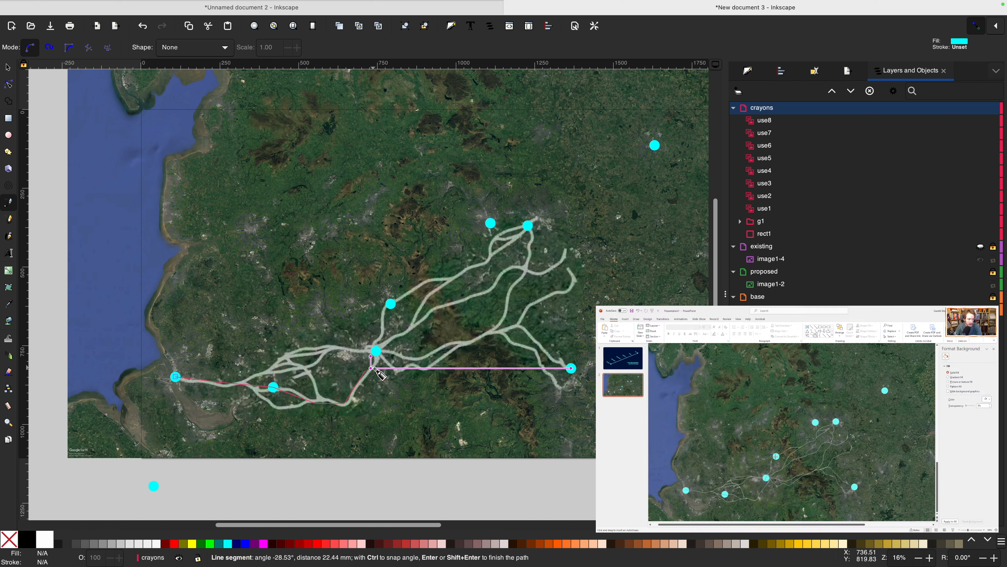
click(376, 350)
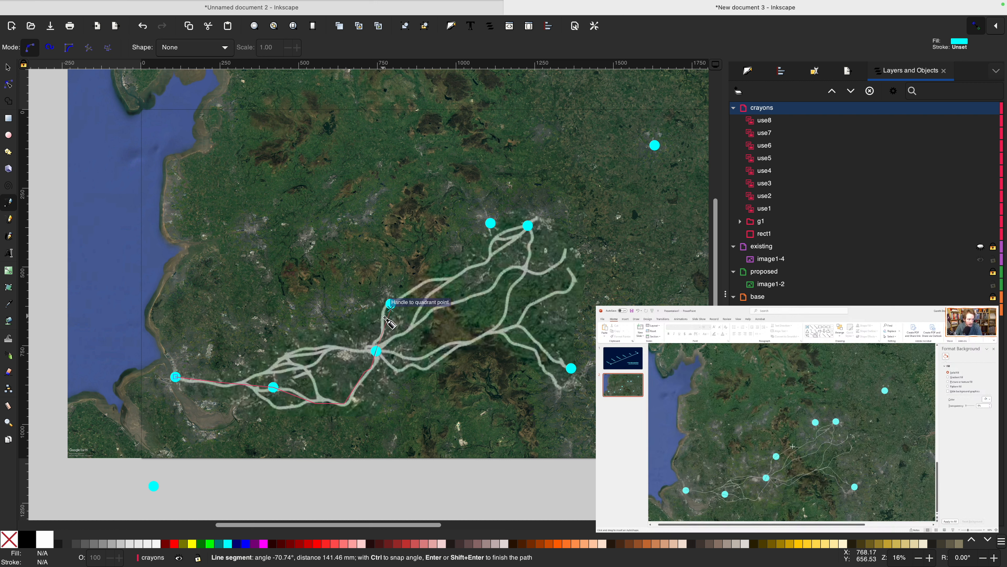
Continue the path from the central dot through the dot north of it and along the route bends to the two north-eastern dots.
click(390, 304)
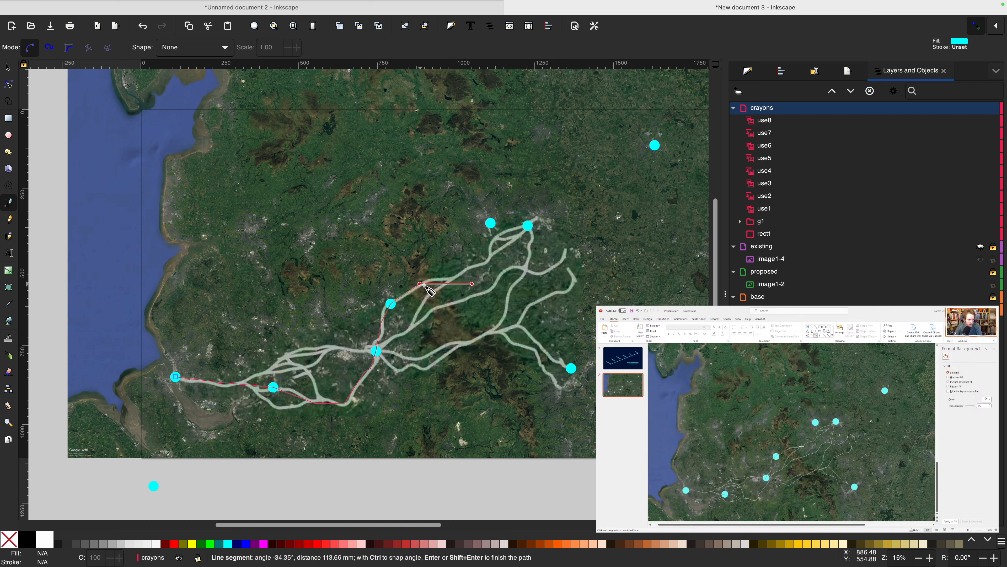
click(430, 279)
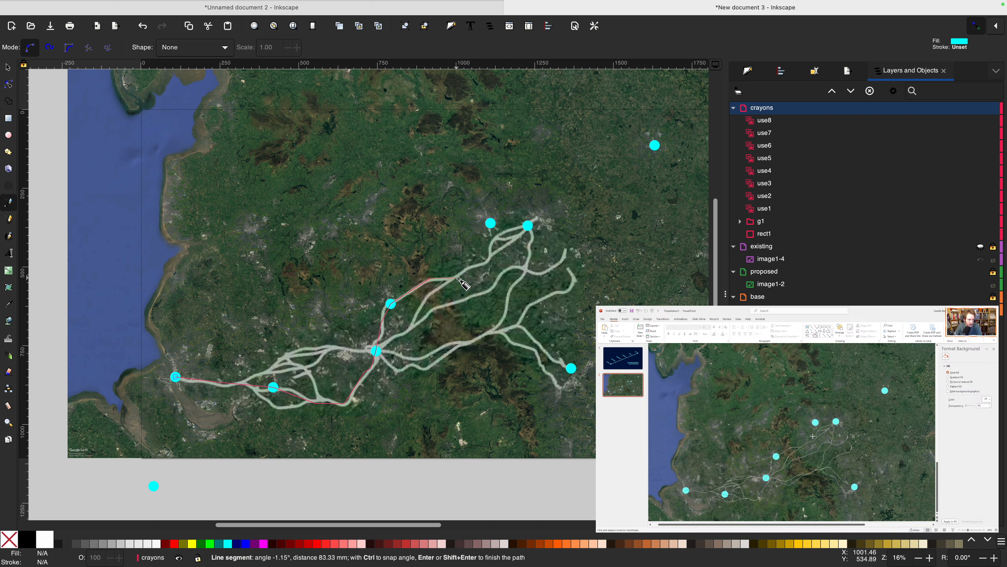
click(458, 277)
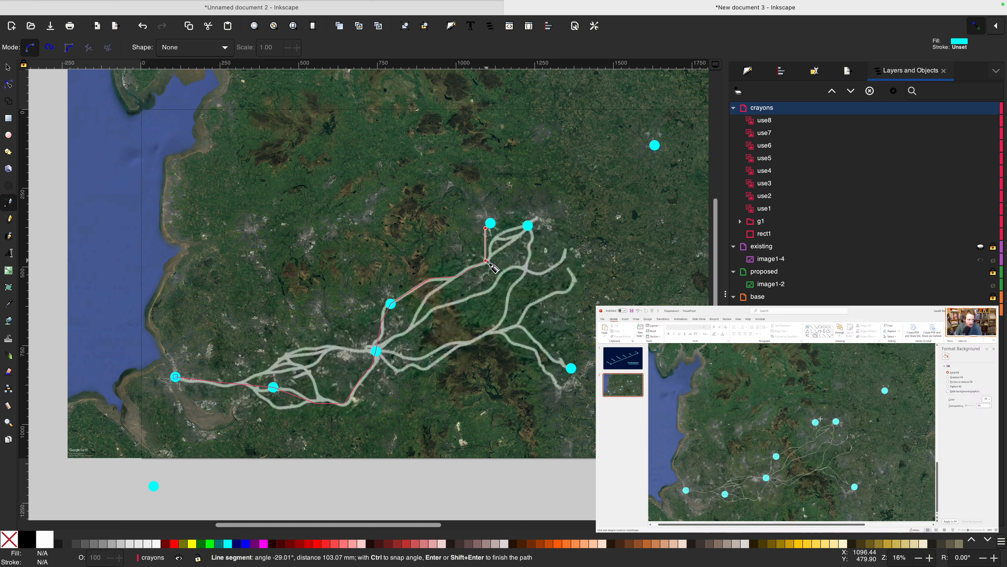
click(488, 261)
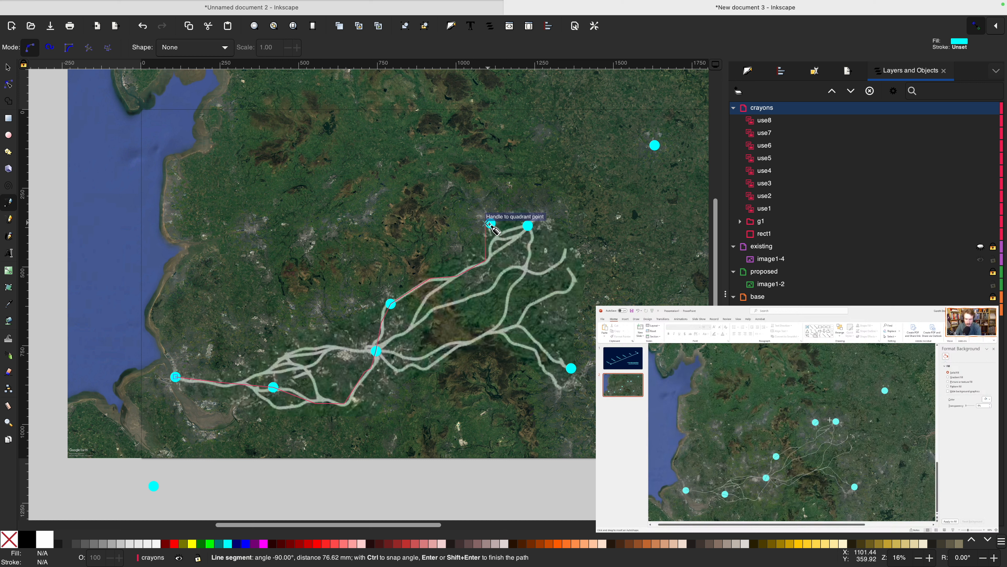
click(490, 224)
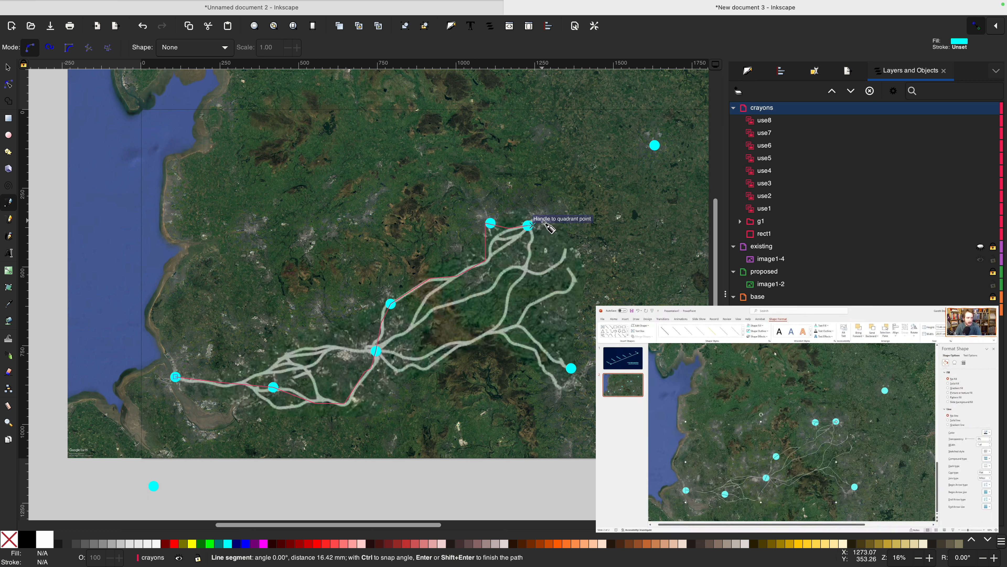
click(528, 225)
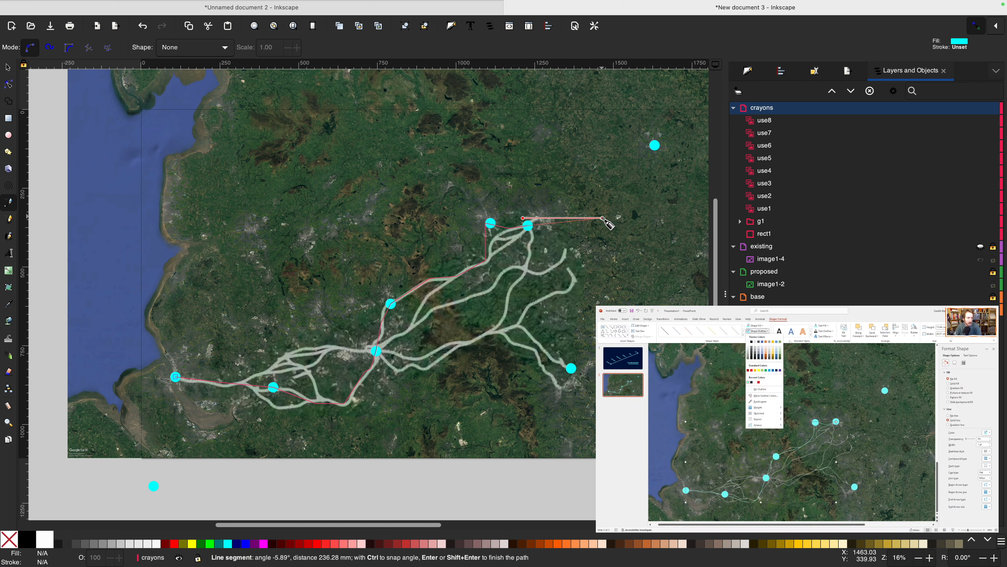
Finish the path beyond the north-eastern dot and delete its surplus end node.
double_click(572, 204)
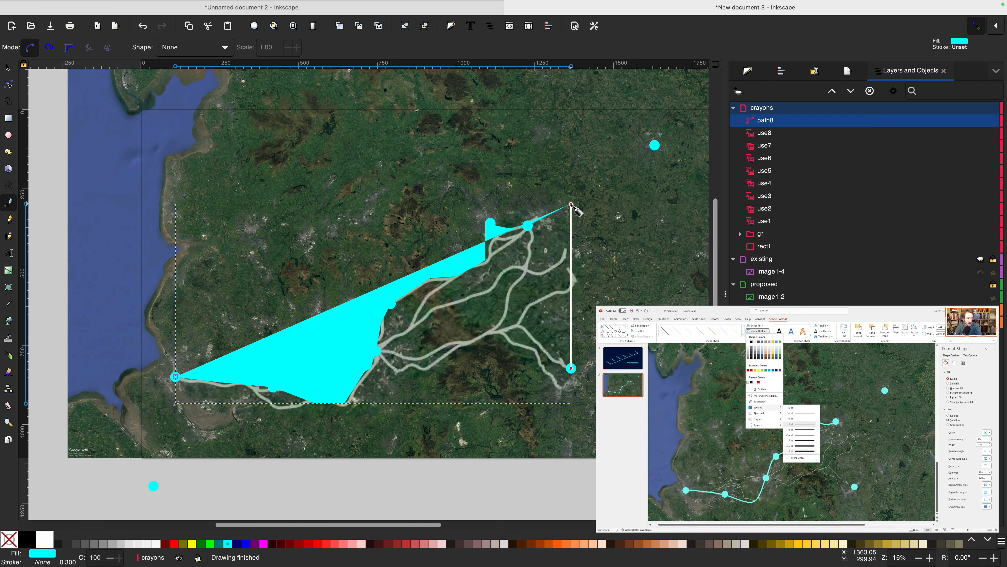
key(F2)
key(BackSpace)
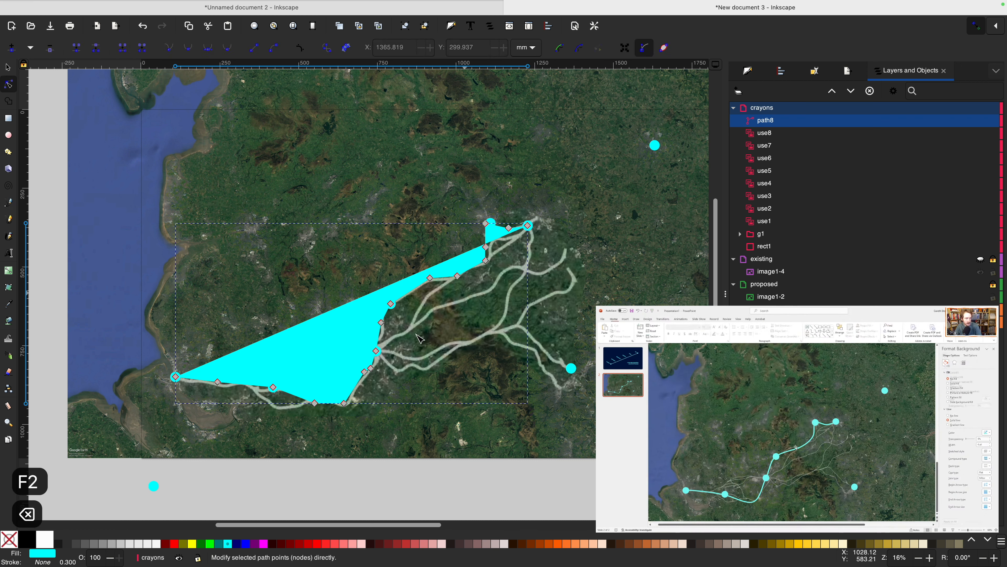
Remove the route path's fill and give it a cyan stroke 4 mm wide.
click(9, 539)
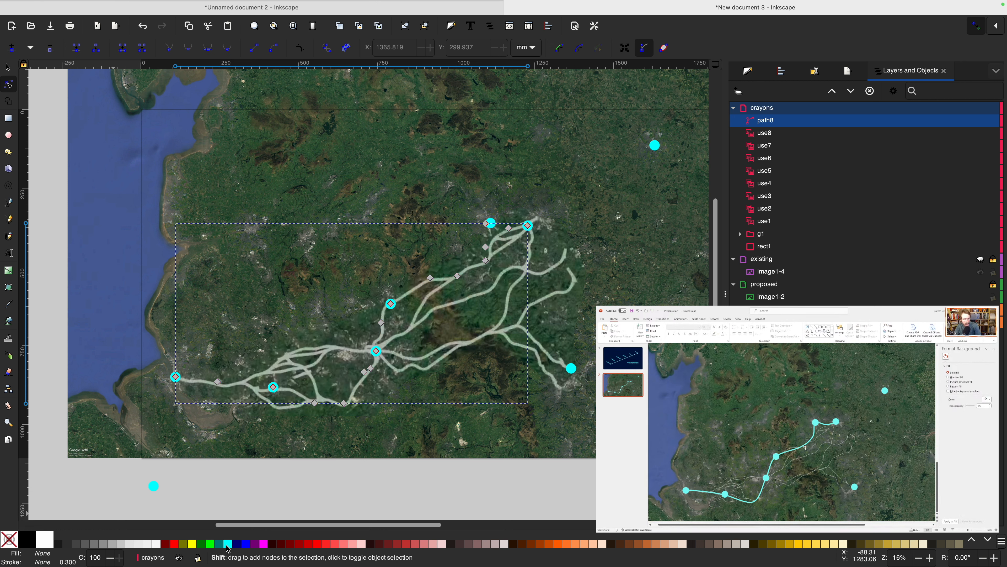
shift+click(228, 547)
key(super+shift+f)
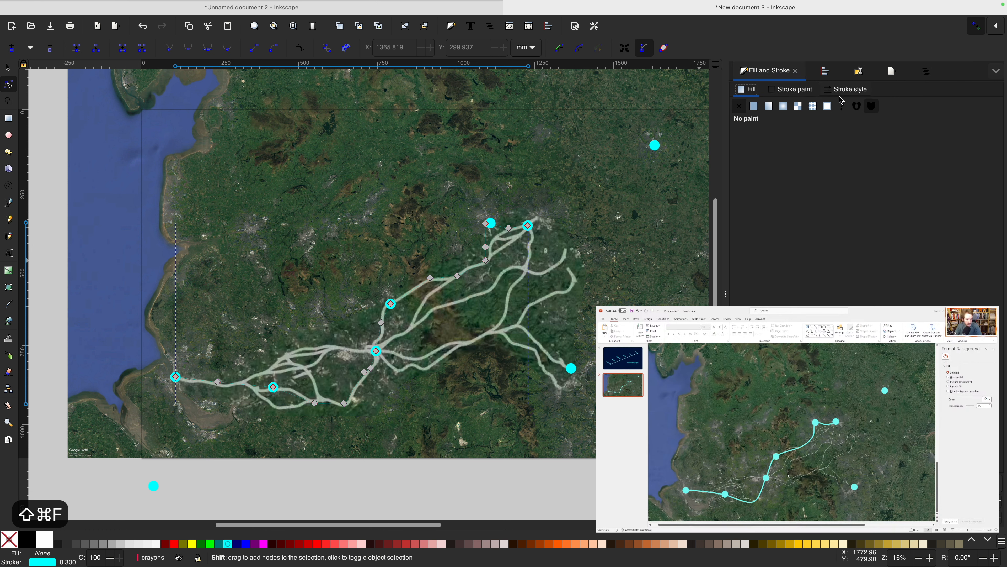
click(845, 90)
double_click(772, 115)
text(4)
key(Return)
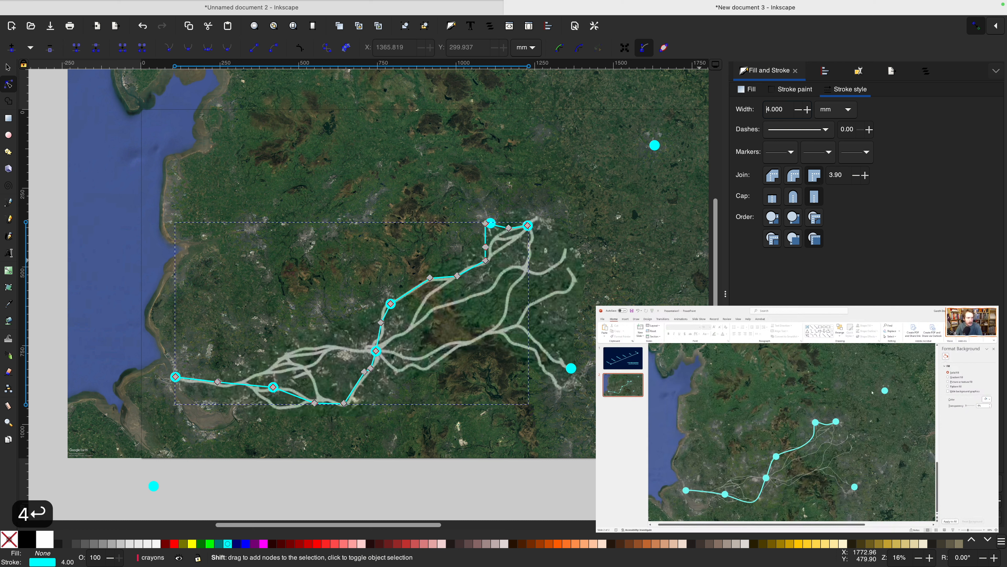
Try stroke widths of 10 and 15 mm on the route path and settle on 5 mm.
double_click(771, 115)
text(10)
key(Return)
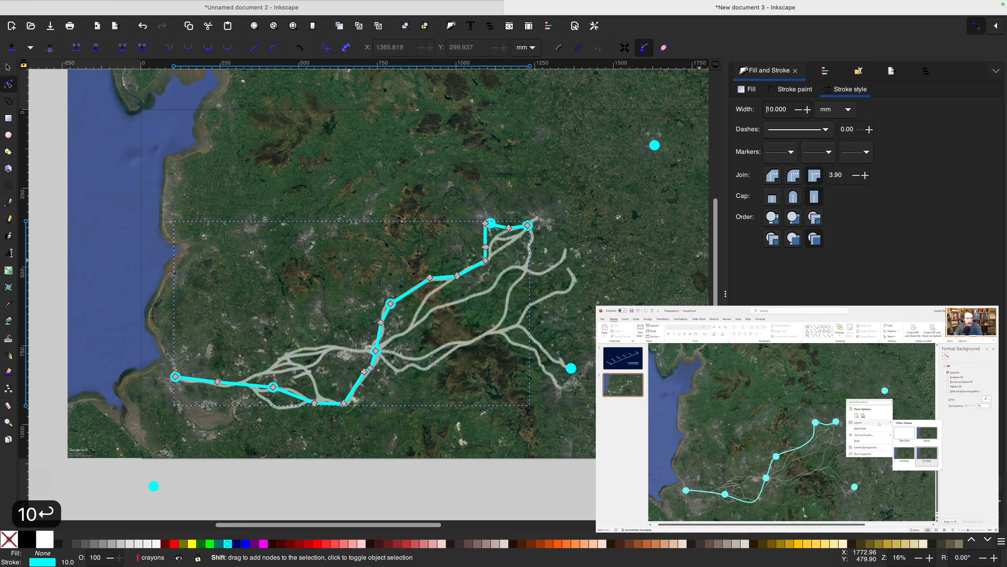
text(15)
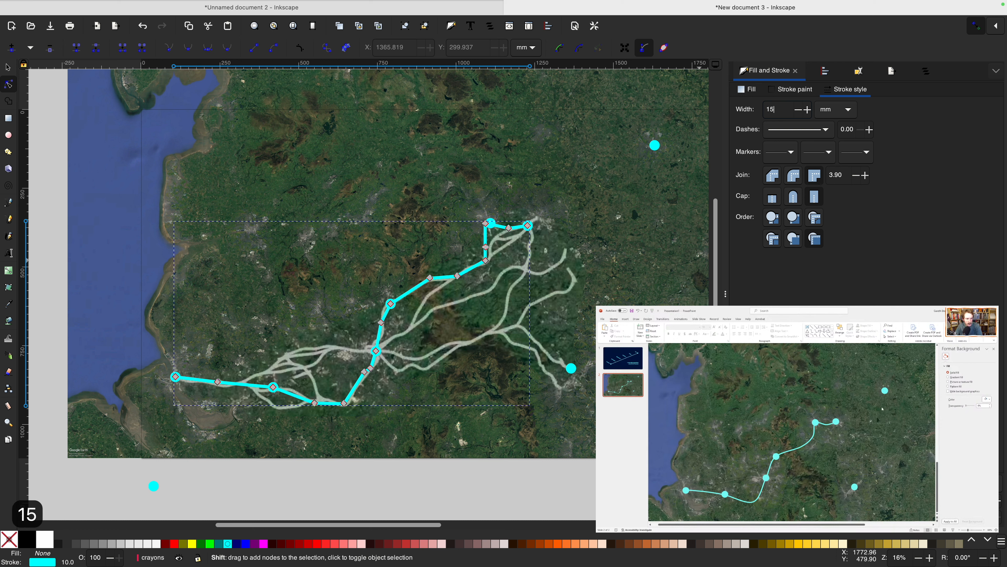
key(Return)
text(5)
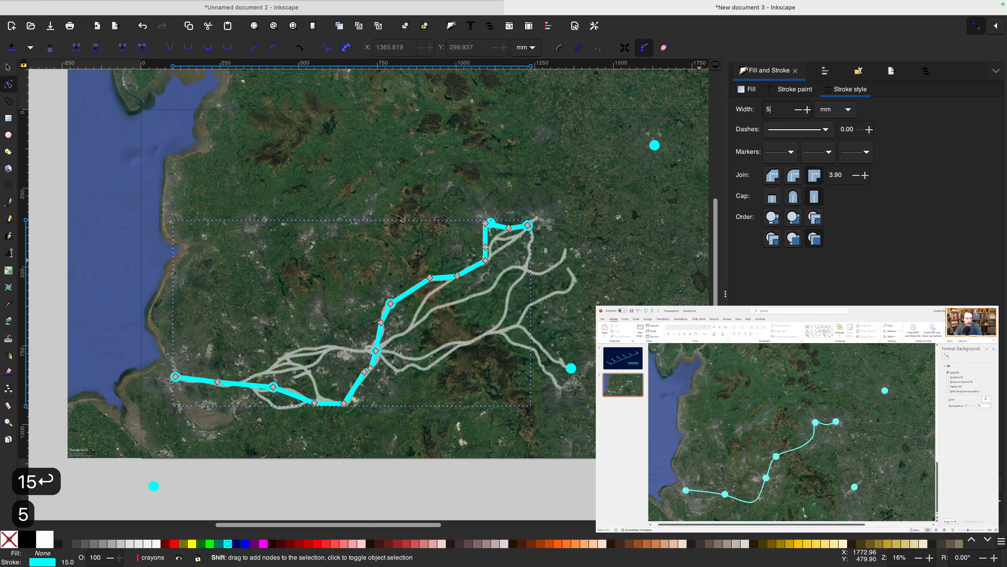
key(Return)
Select all nodes of the route path and make them symmetric to round its bends.
key(F2)
key(super+a)
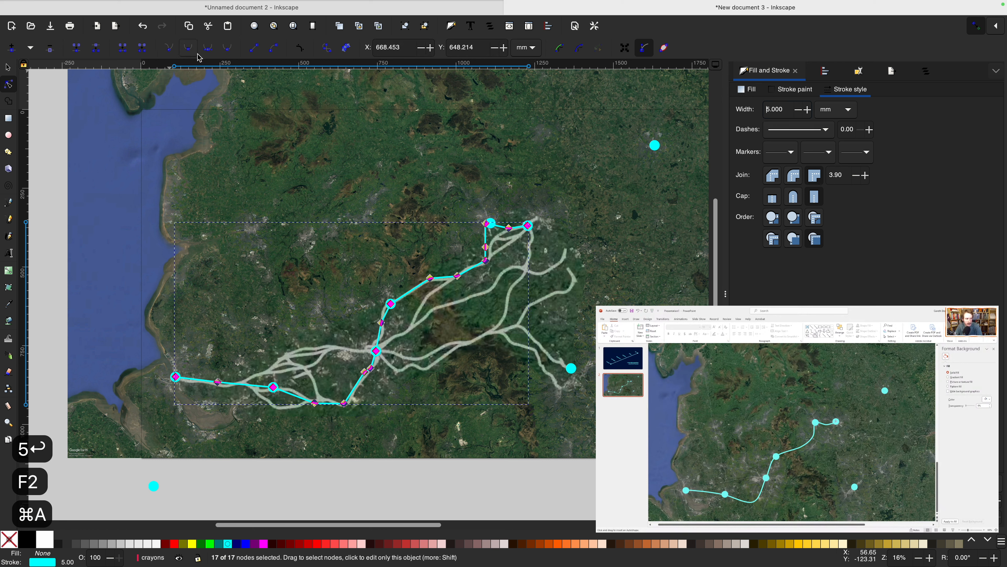
click(206, 50)
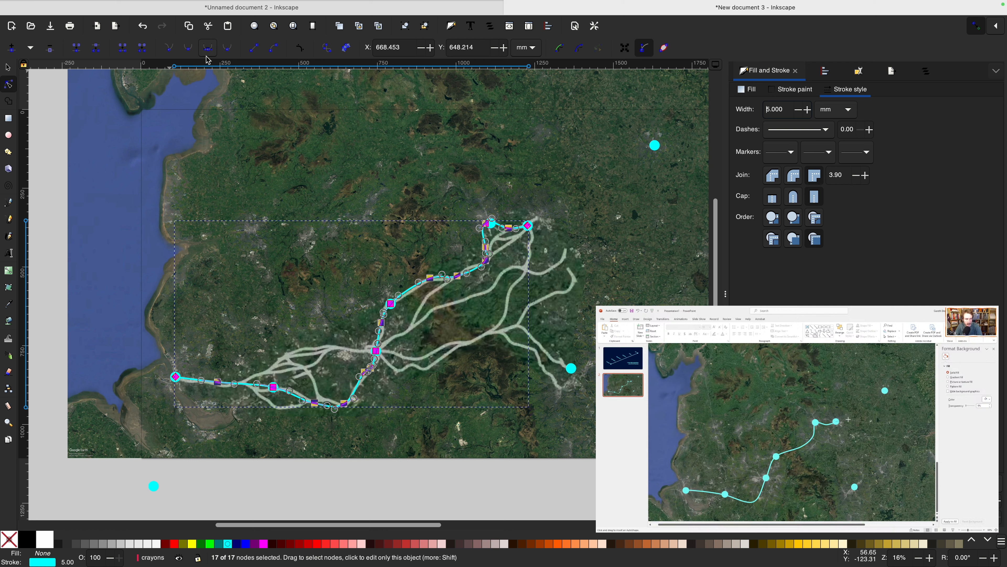
key(F1)
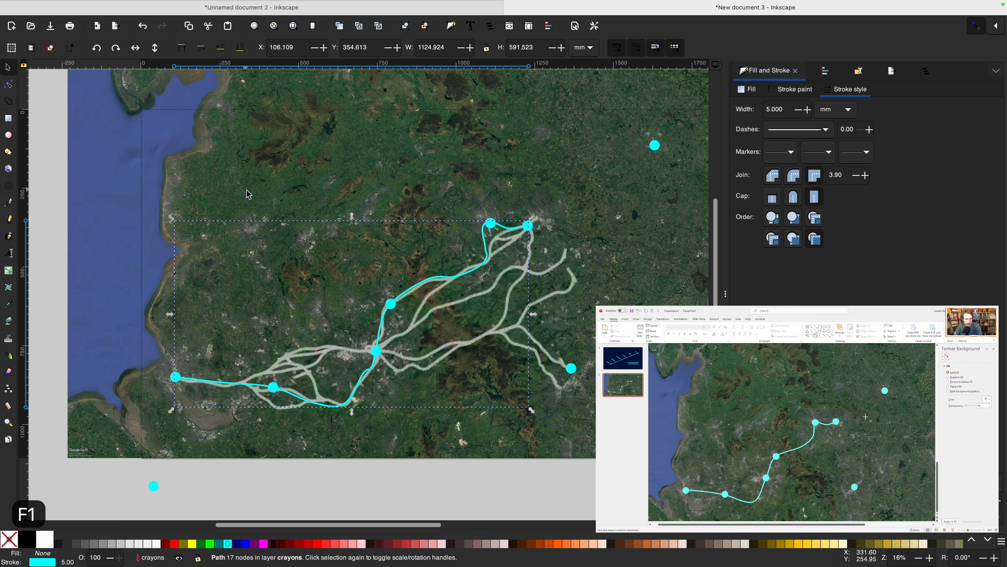
Move the route node just south-west of the central dot slightly south to even out the bend.
key(F2)
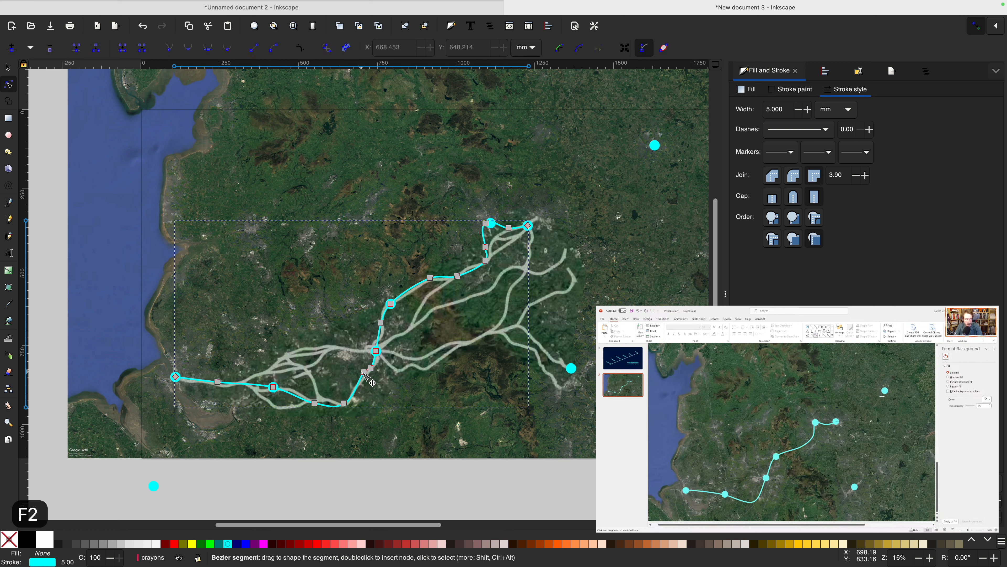
drag(365, 371, 362, 382)
key(F1)
Continue the route path with the Pen tool from its north-eastern end dot along several bends to the far north-eastern dot.
key(b)
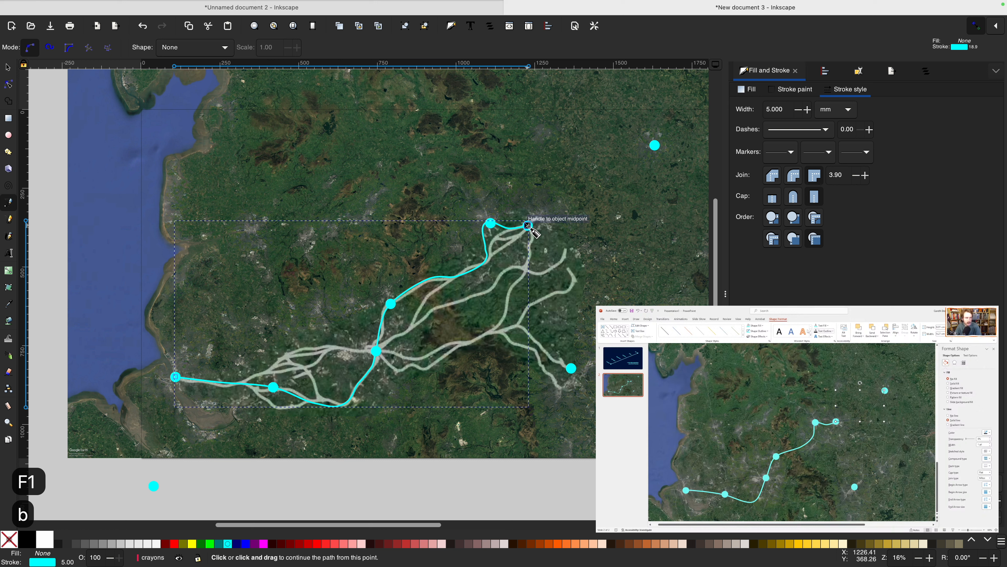
click(528, 226)
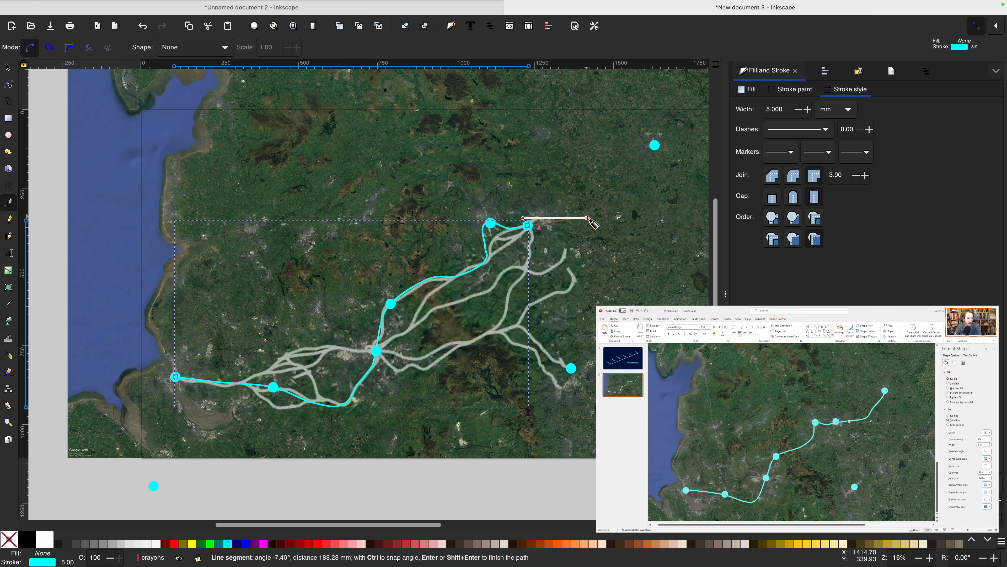
click(630, 202)
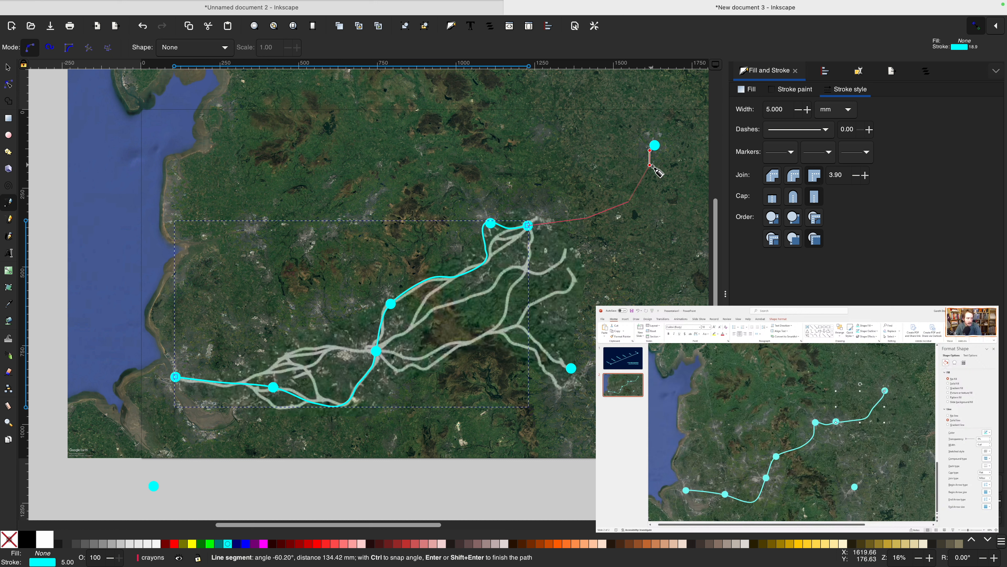
click(637, 169)
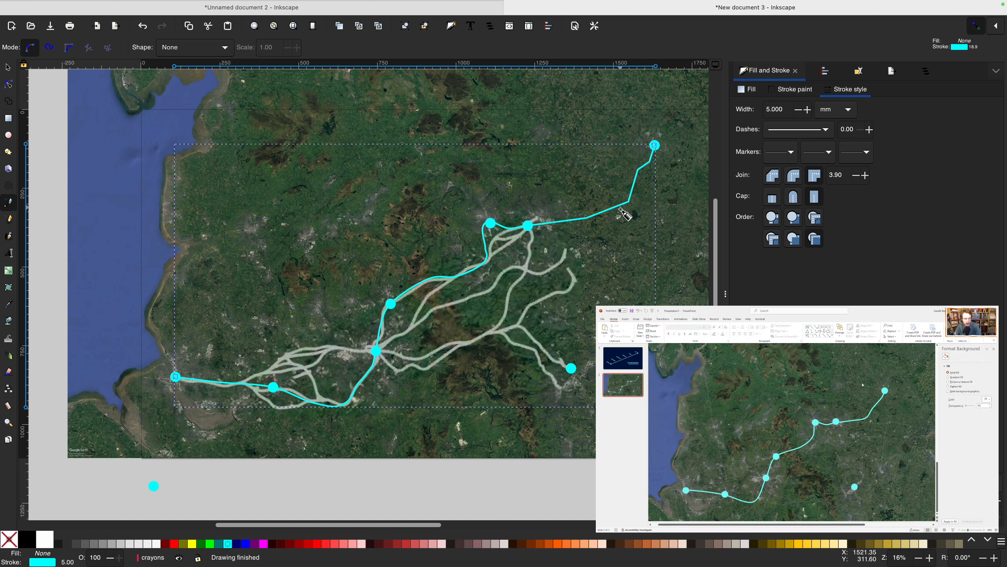
Make all nodes of the extended route path smooth.
key(F2)
key(super+a)
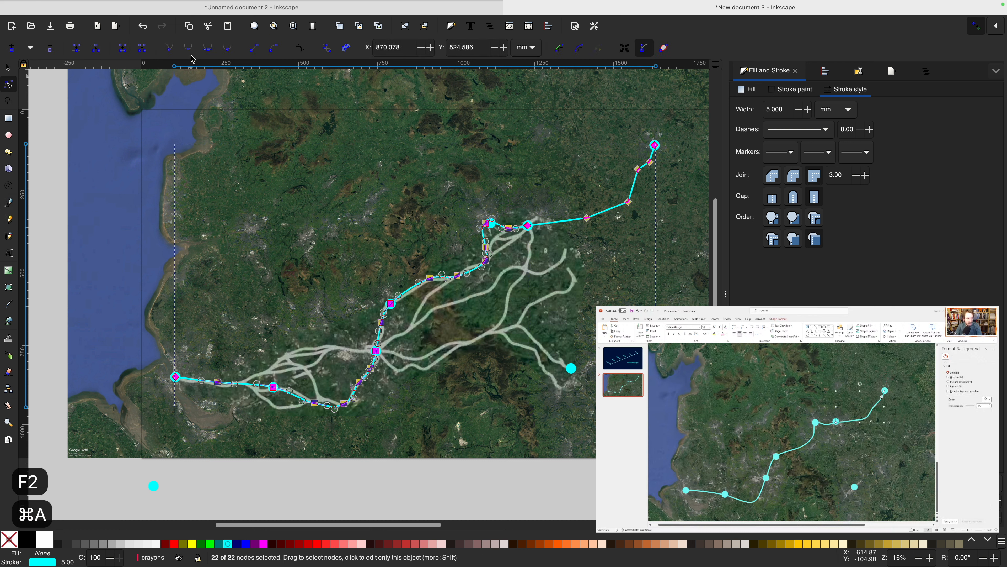
key(F1)
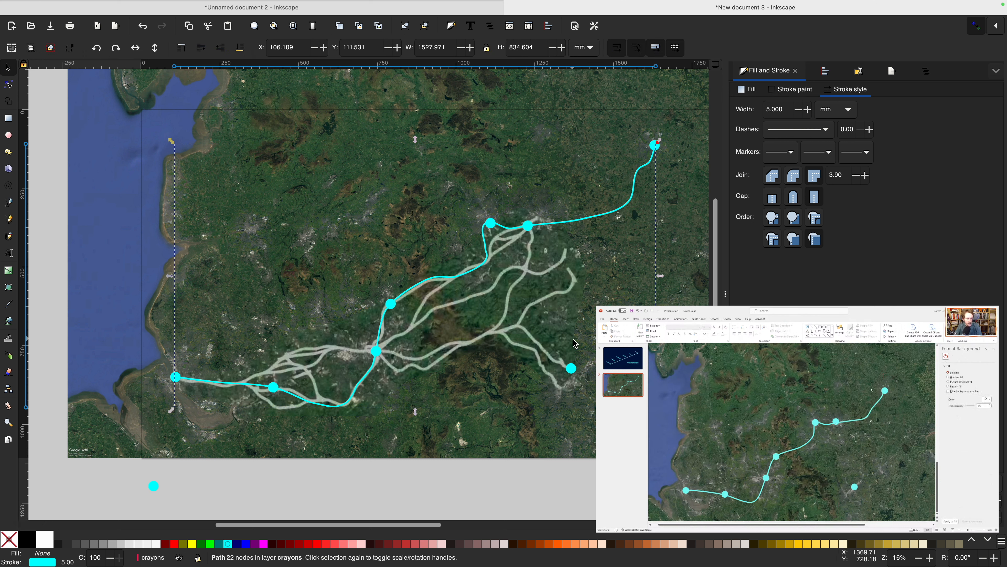
Move the path node beside the dot at the route's northern corner onto that dot's centre and deselect the path.
key(F2)
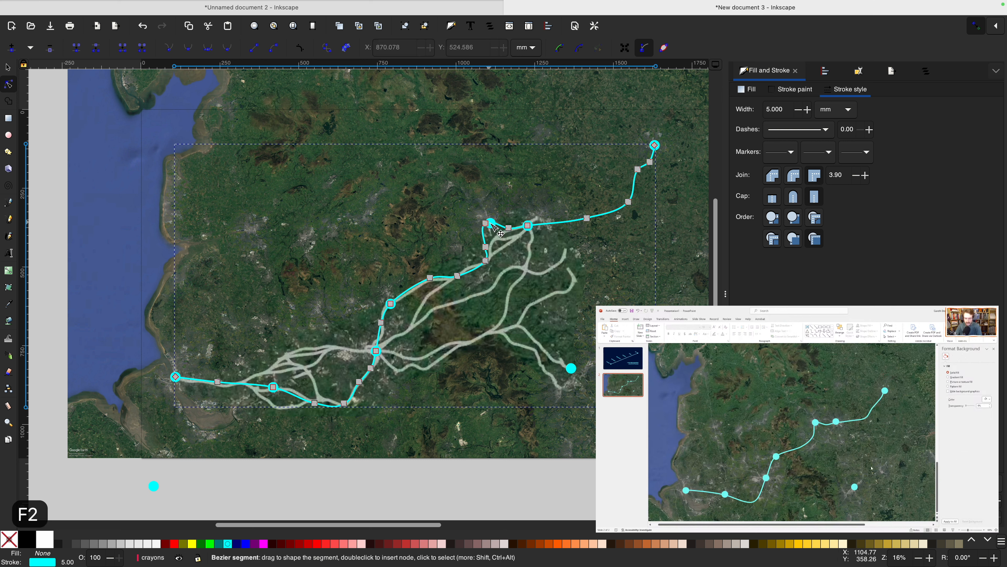
click(486, 224)
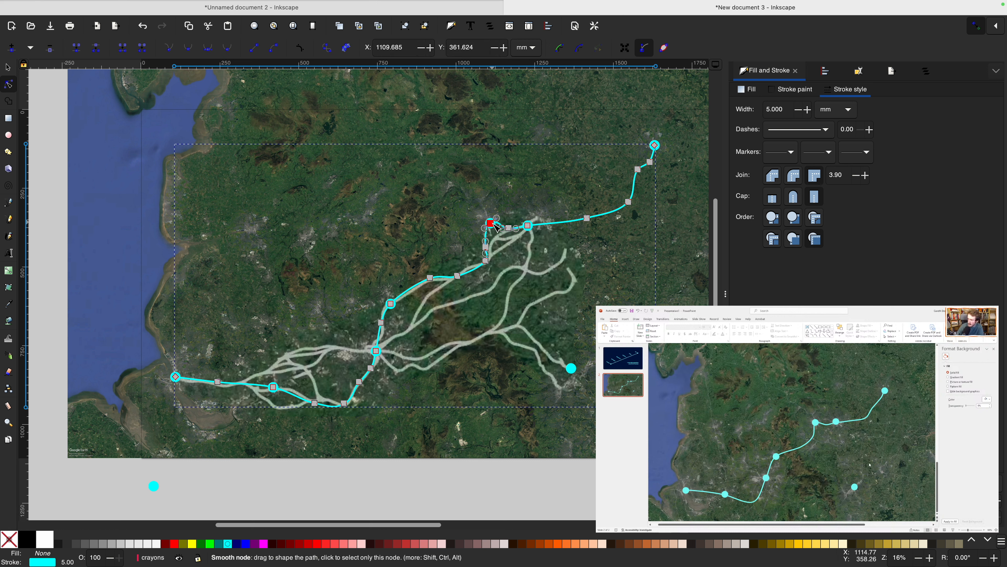
drag(486, 231, 490, 223)
key(F1)
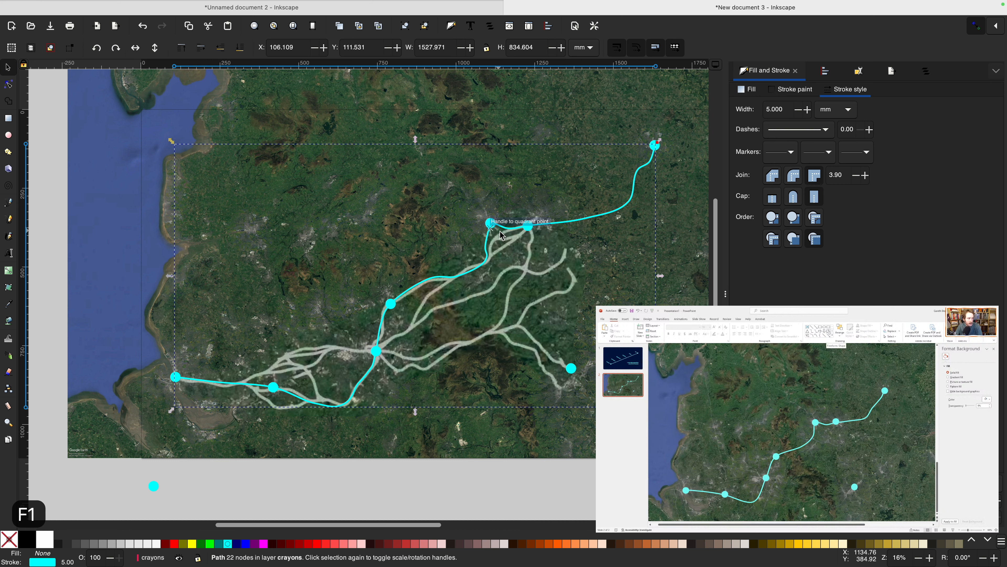
click(525, 289)
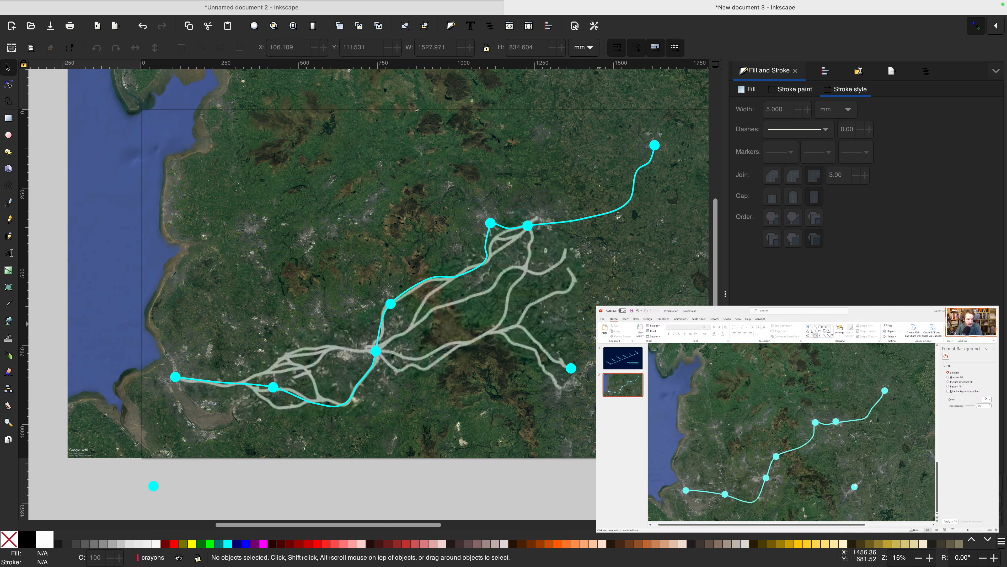
Hide the existing and proposed layers over the satellite base map.
scroll(365, 286, down, 1)
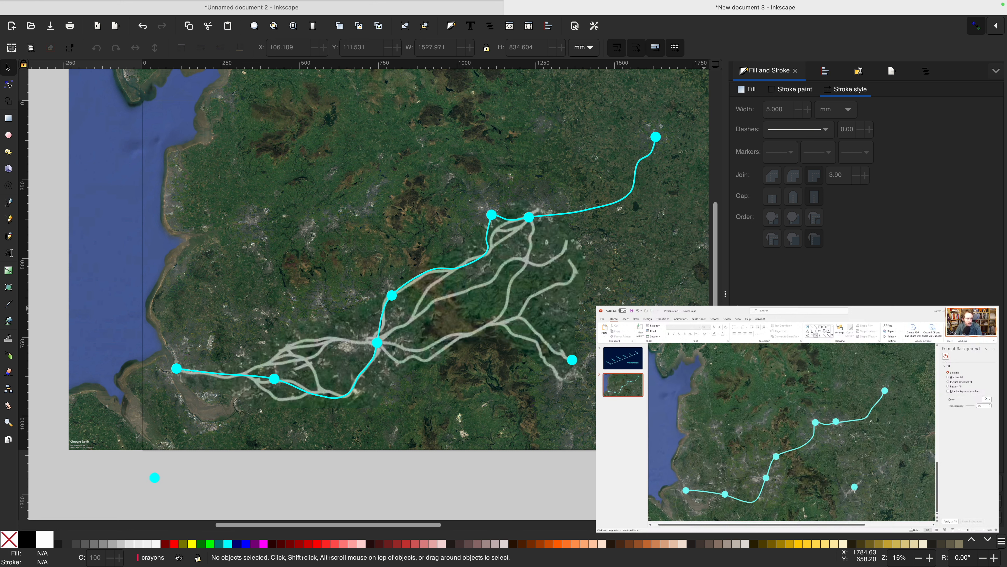
key(shift+super+l)
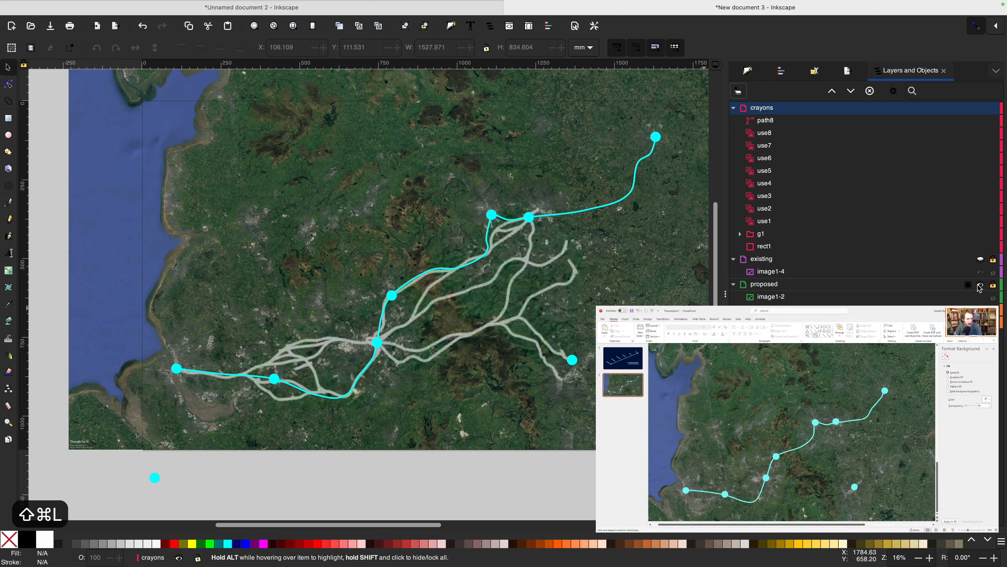
click(981, 260)
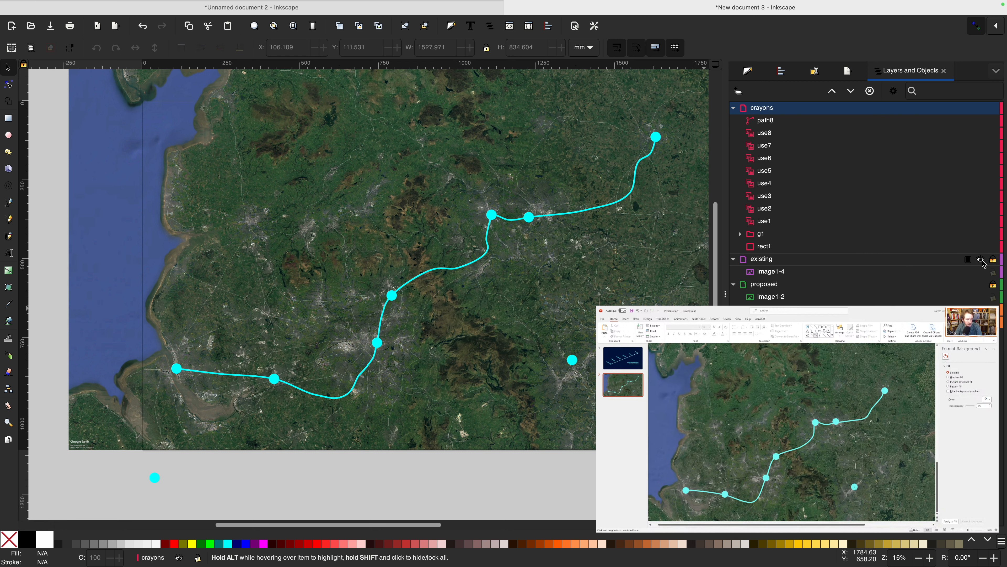
click(981, 260)
click(981, 285)
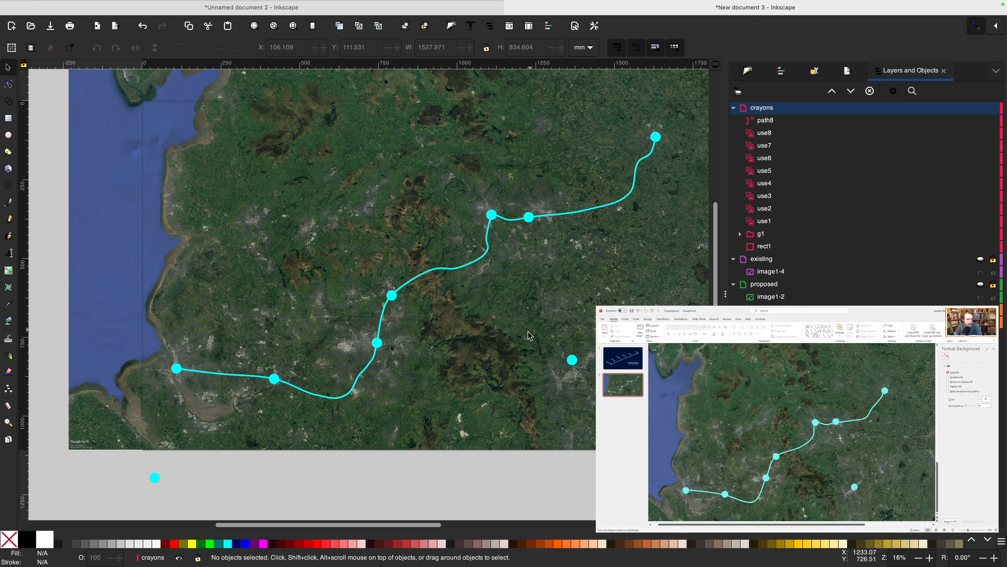
Draw a branch path with the Pen tool from the dot east of the northern corner south through the isolated dot to below the map.
click(509, 226)
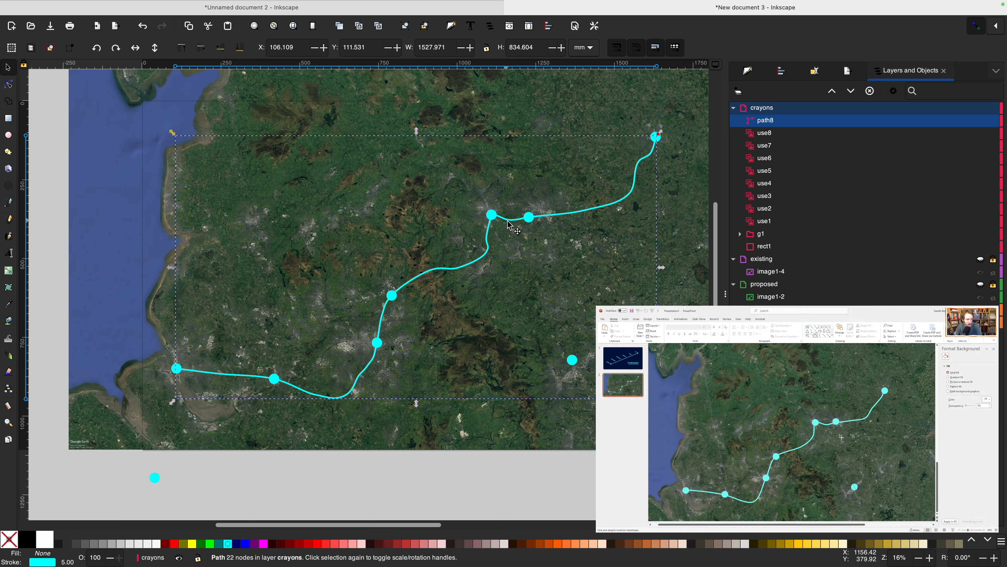
key(b)
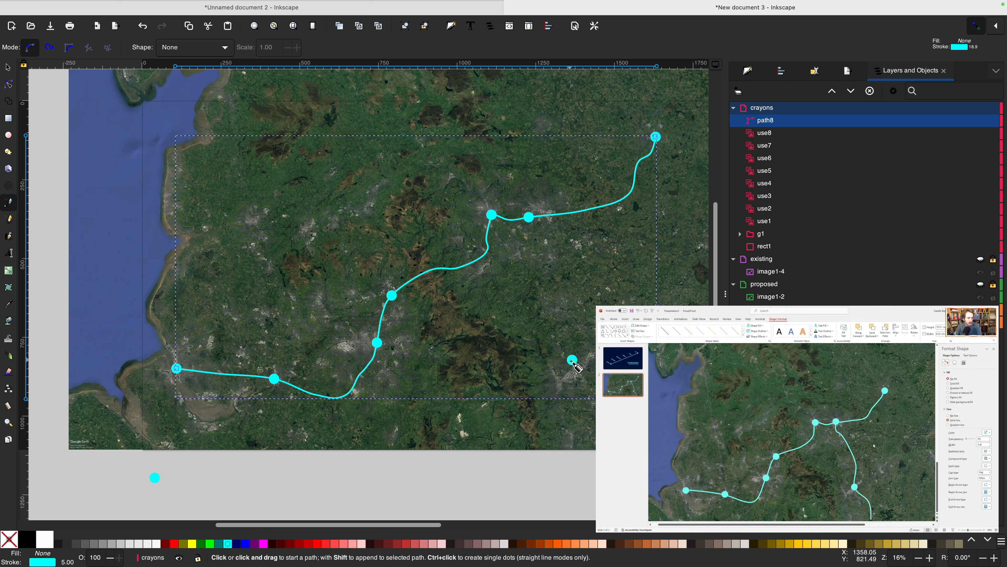
click(573, 360)
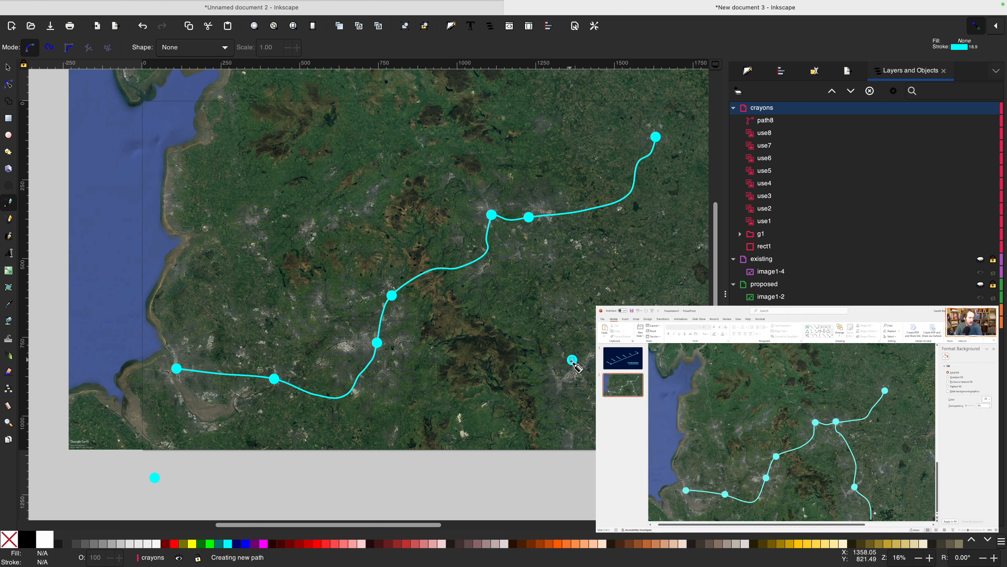
key(Escape)
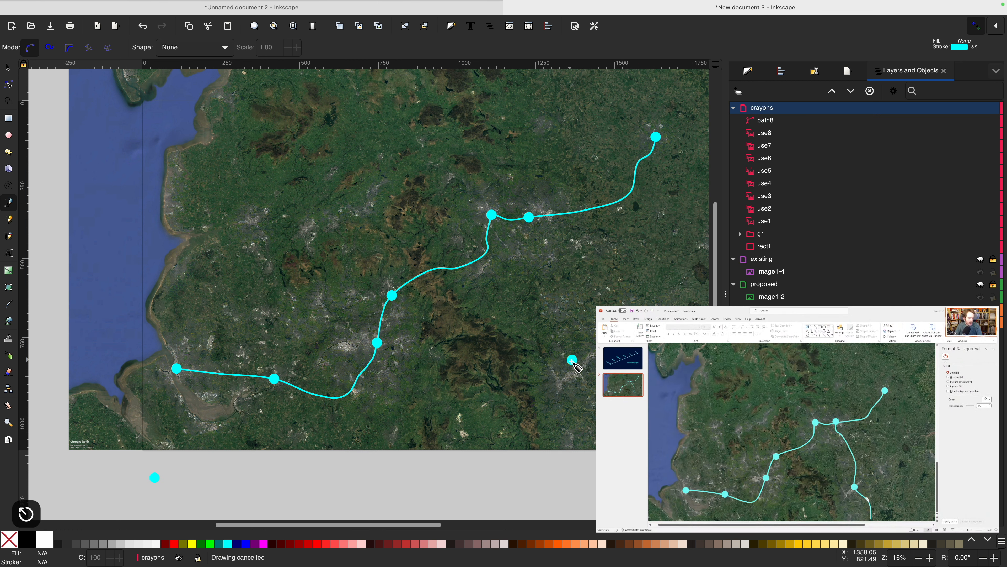
click(529, 218)
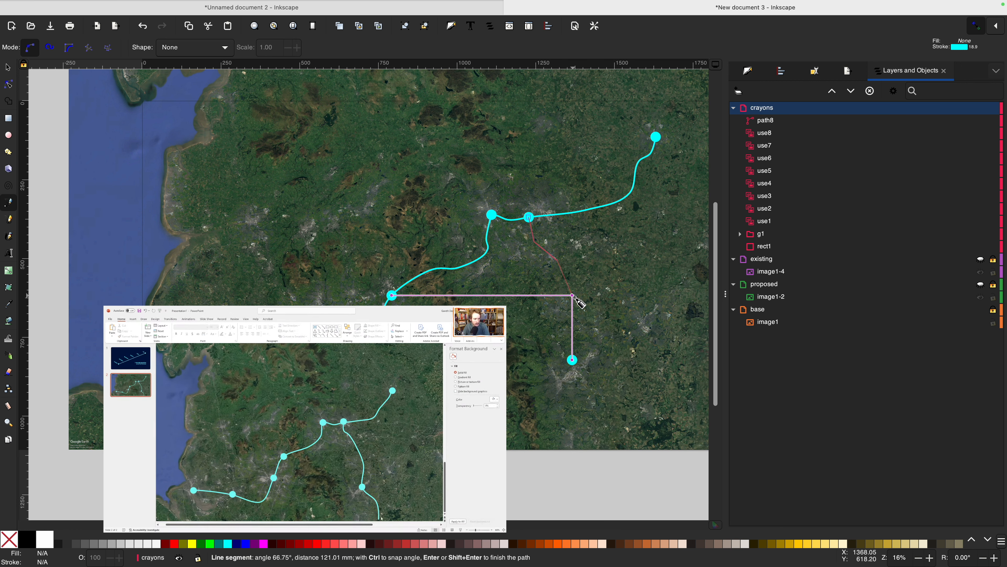
click(572, 360)
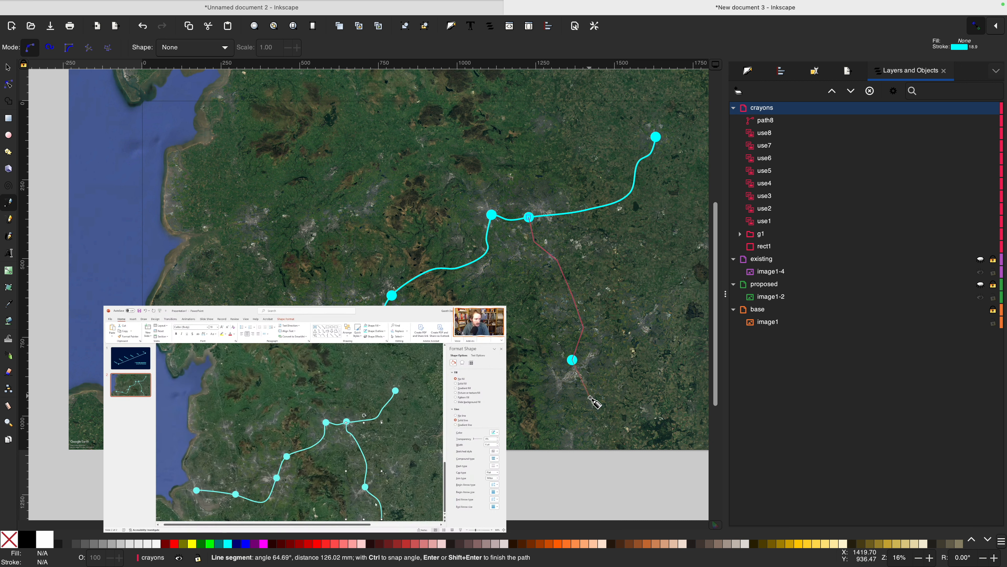
click(611, 427)
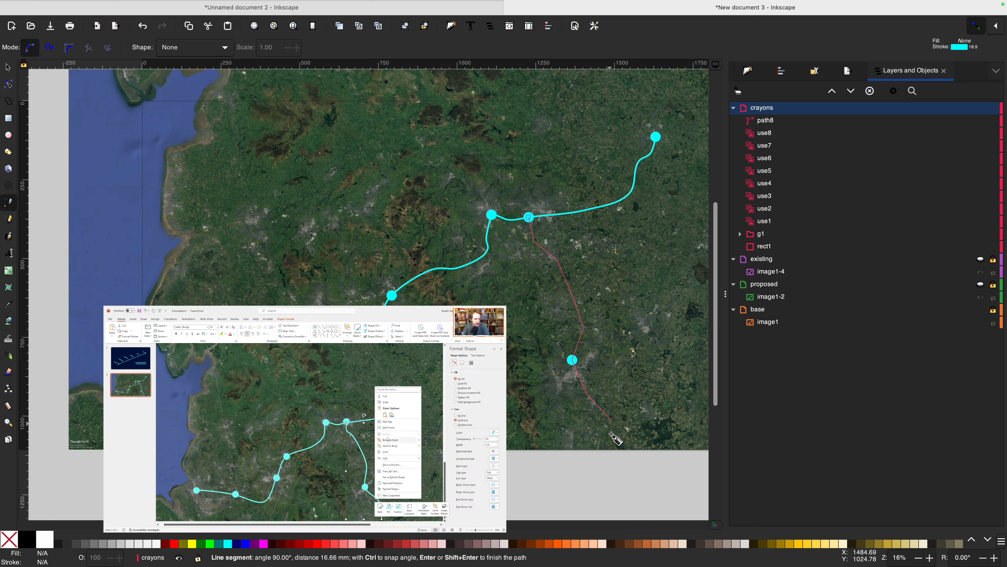
double_click(611, 463)
Select all nodes of the southern branch path and make them smooth.
key(F2)
key(super+a)
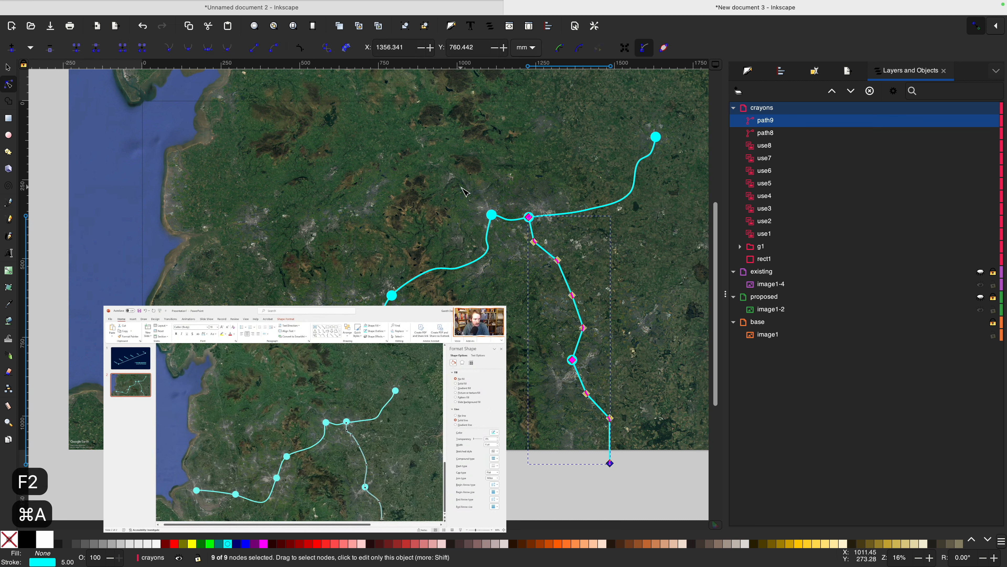
click(194, 51)
key(F1)
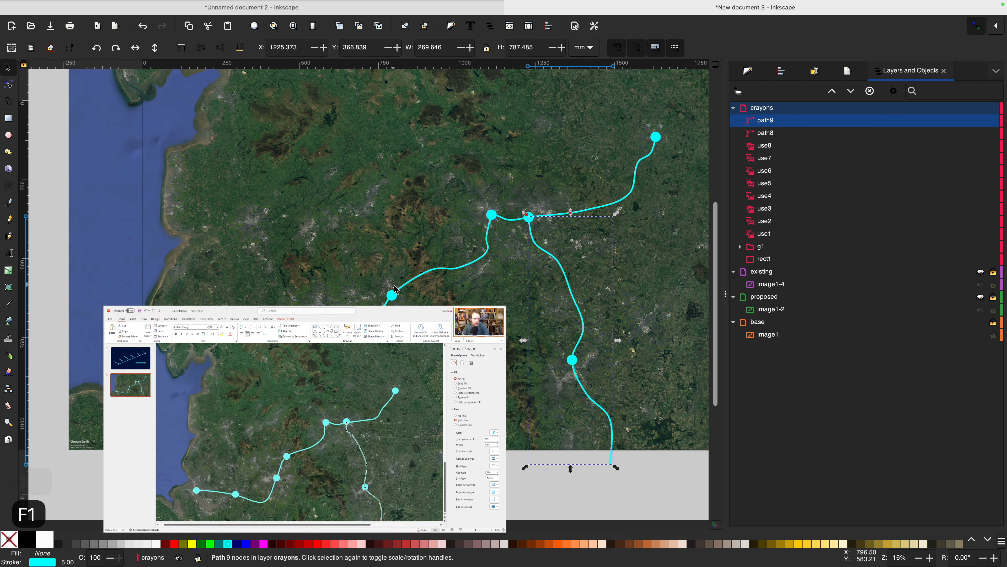
Delete the branch path's end node below the map's southern edge.
key(F2)
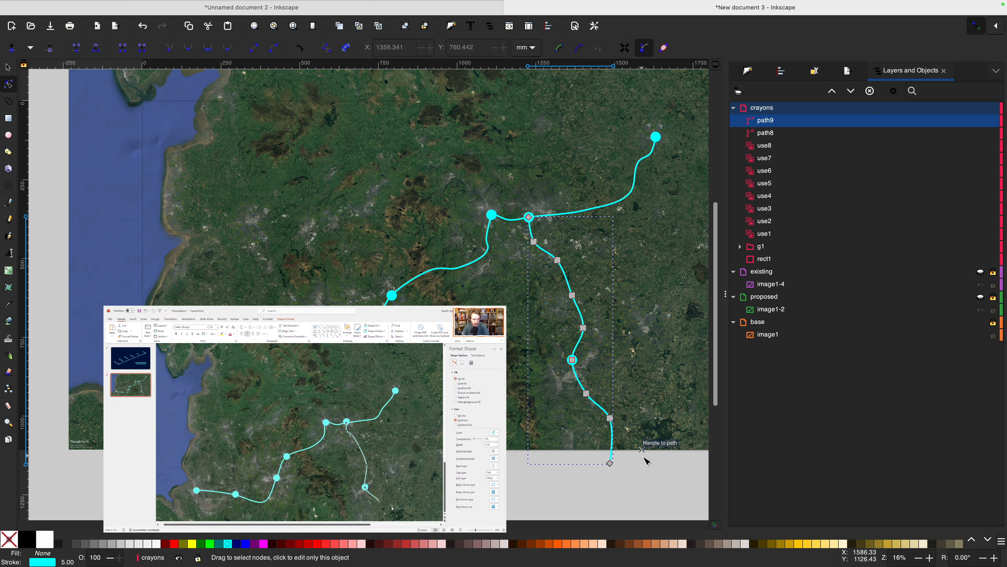
click(610, 463)
key(BackSpace)
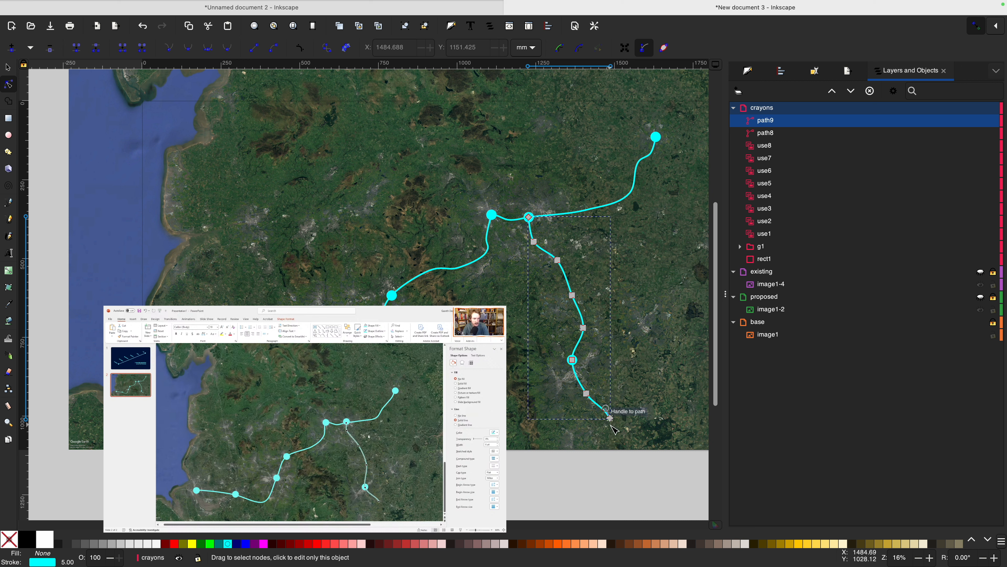
Shift the third node of the southern branch path slightly southwest and delete it to simplify the upper curve.
key(F1)
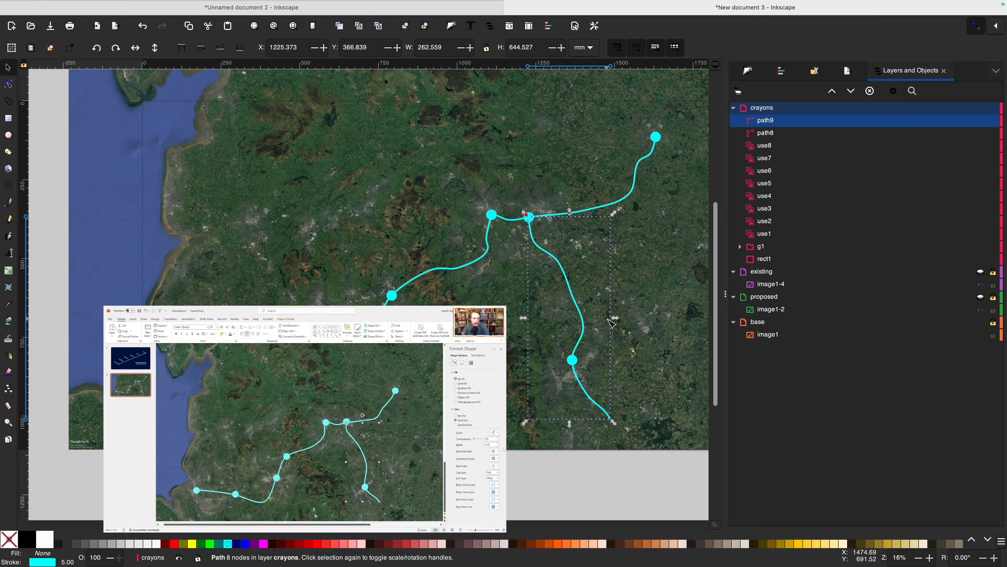
key(F2)
drag(561, 264, 556, 268)
key(F1)
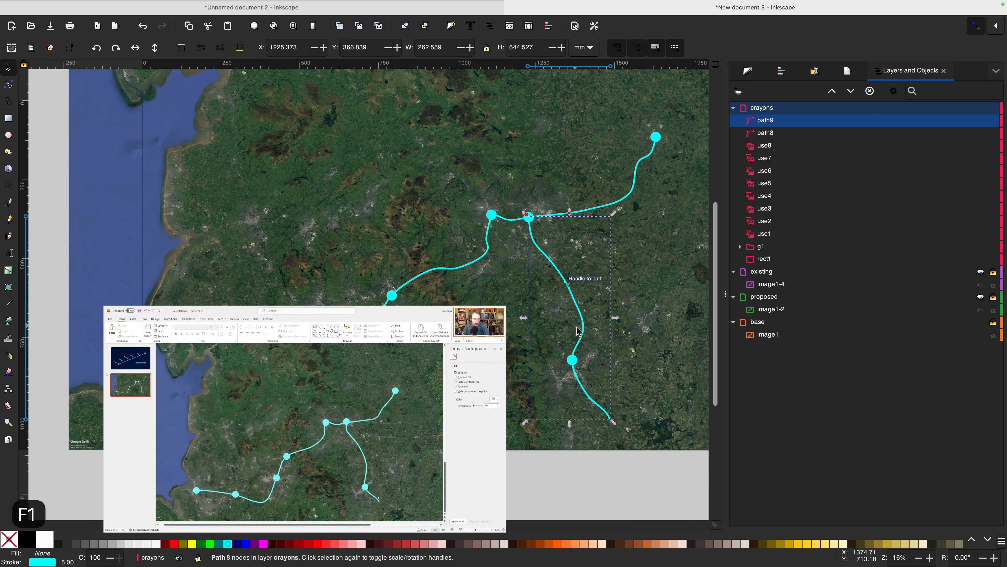
key(F2)
click(556, 267)
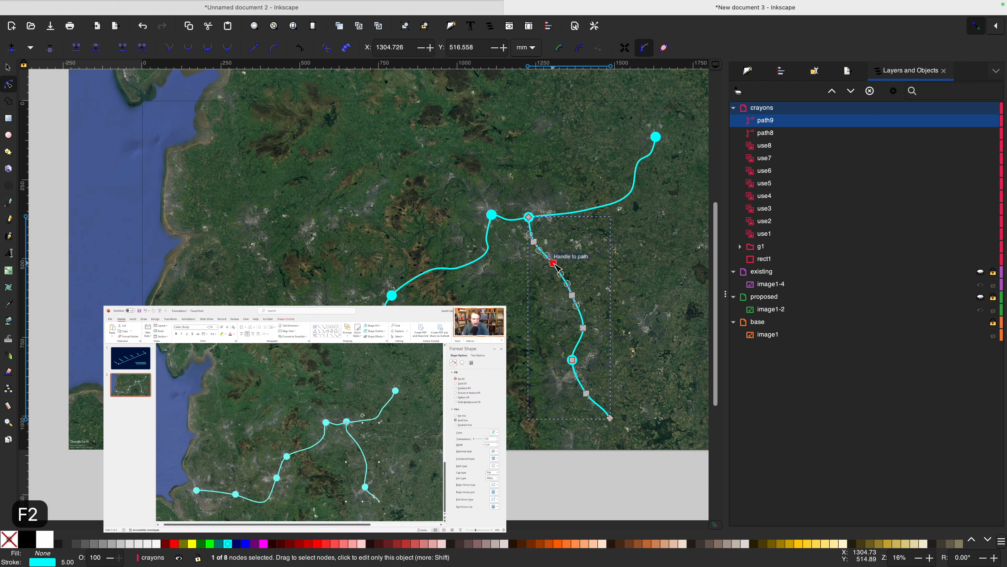
key(BackSpace)
key(F1)
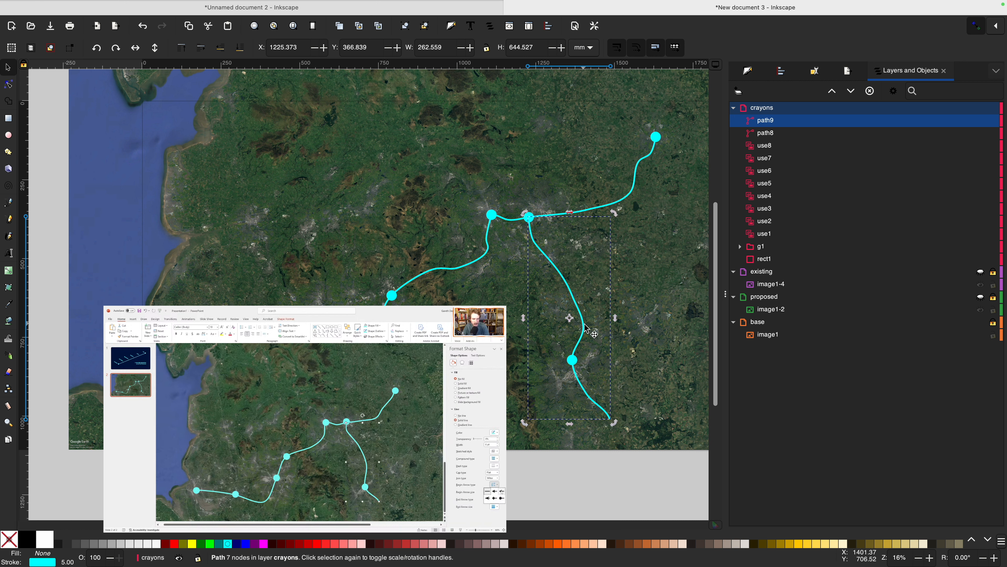
Try to delete the southern branch path's node just north of the isolated dot.
key(F2)
key(BackSpace)
key(F1)
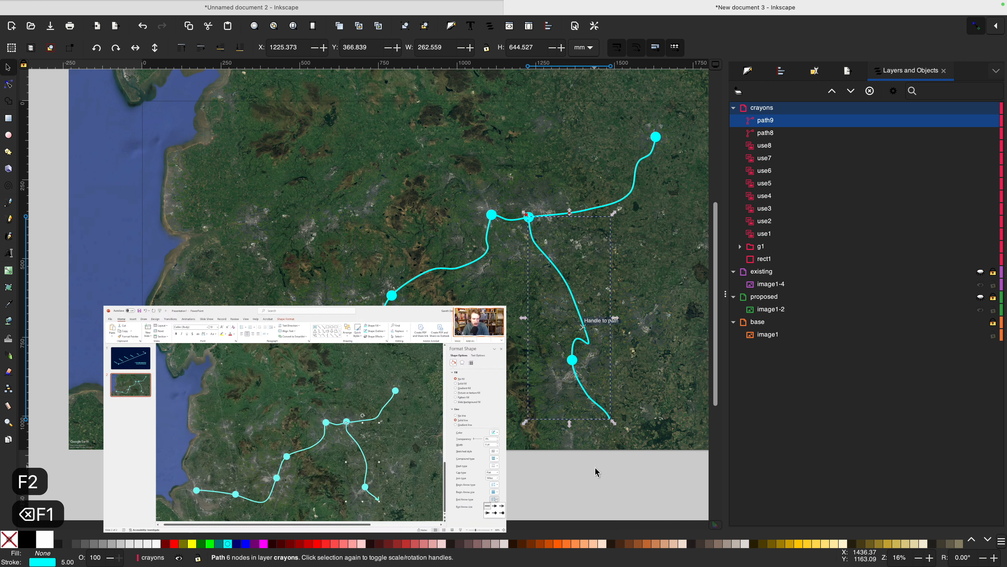
key(super+z)
key(super+z)
Add a wide, rounded arrow as the end marker of the southern branch path.
click(748, 70)
click(856, 152)
click(792, 207)
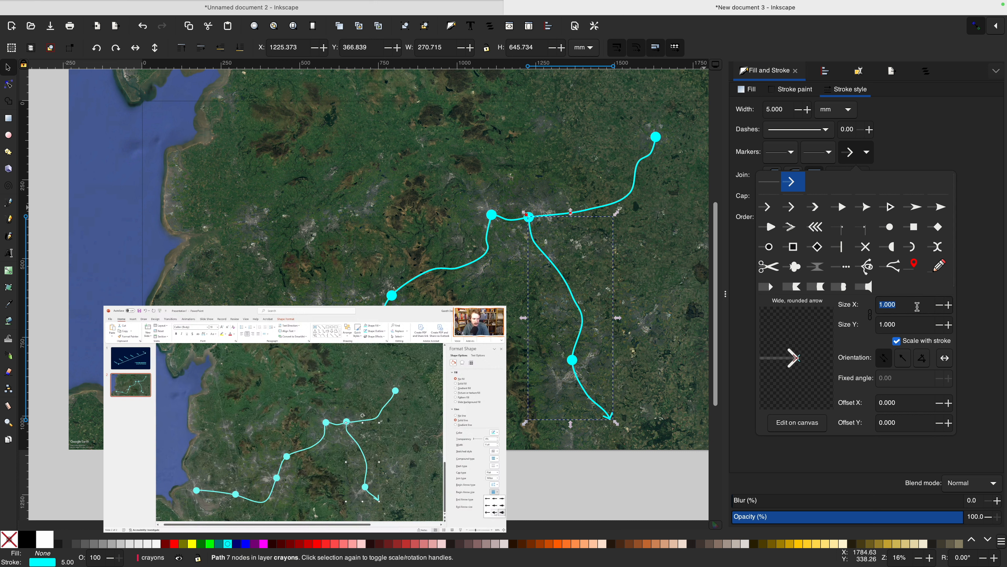
Try an arrow marker size of 2, and restore the size to 1.
text(2)
key(Tab)
key(shift+Tab)
text(1)
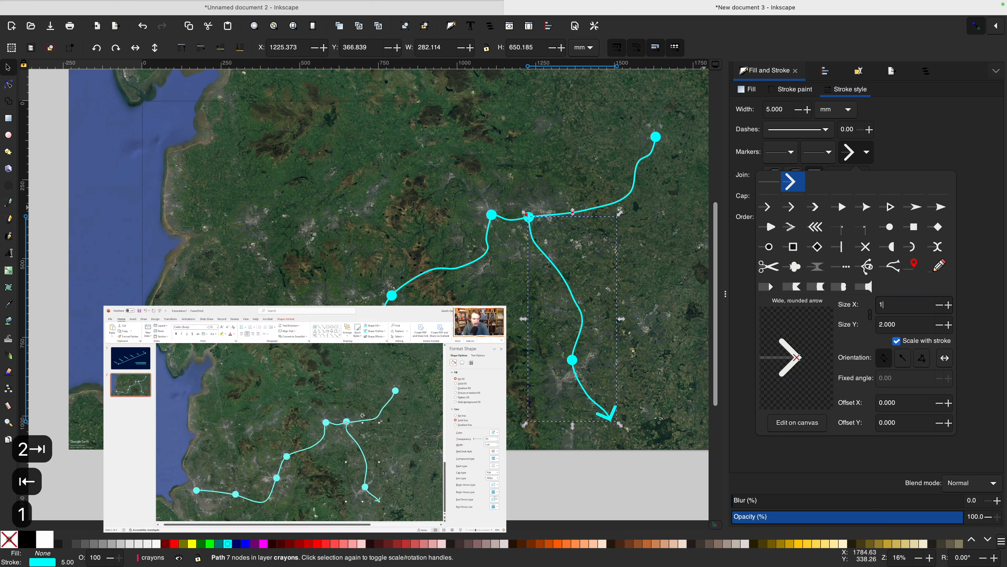
key(Tab)
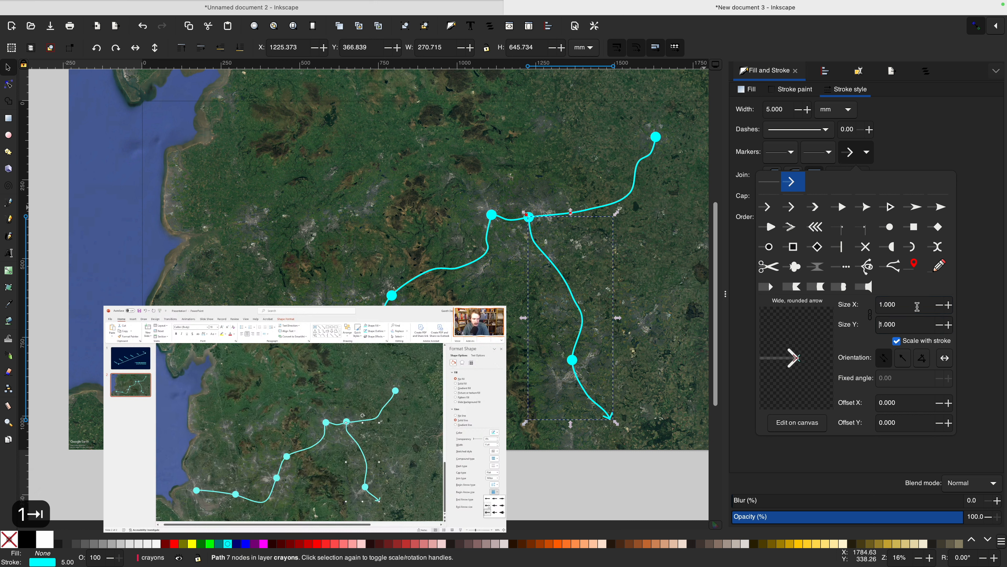
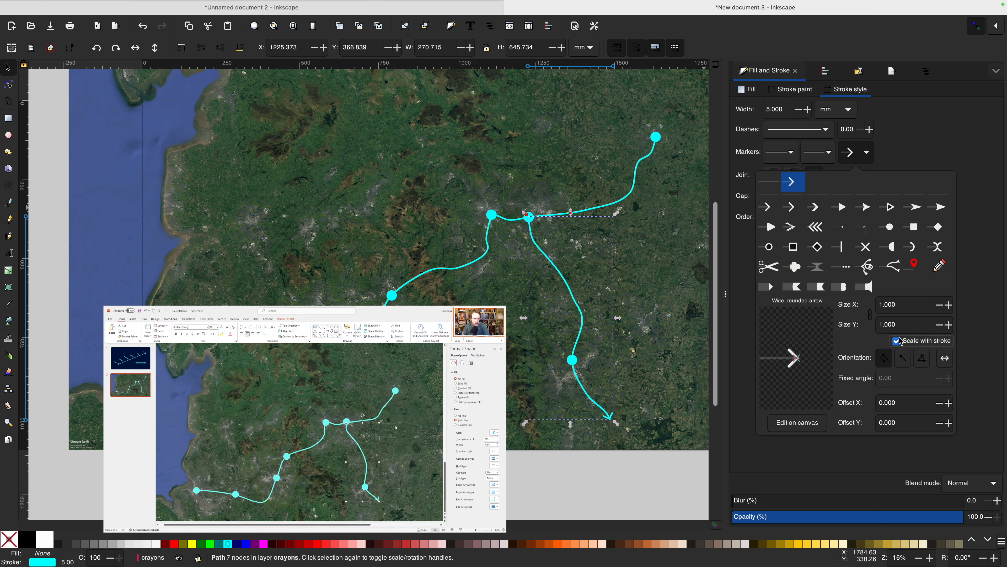
Try an arrow marker Y size of 0.5, and restore it to 1.
double_click(891, 325)
text(0.5)
key(Tab)
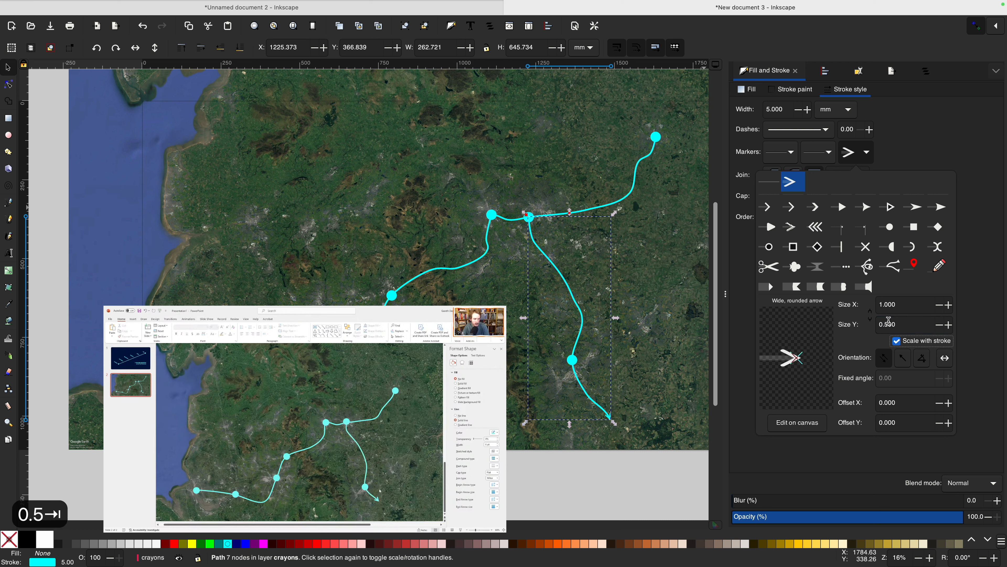
key(shift+Tab)
text(1)
key(Tab)
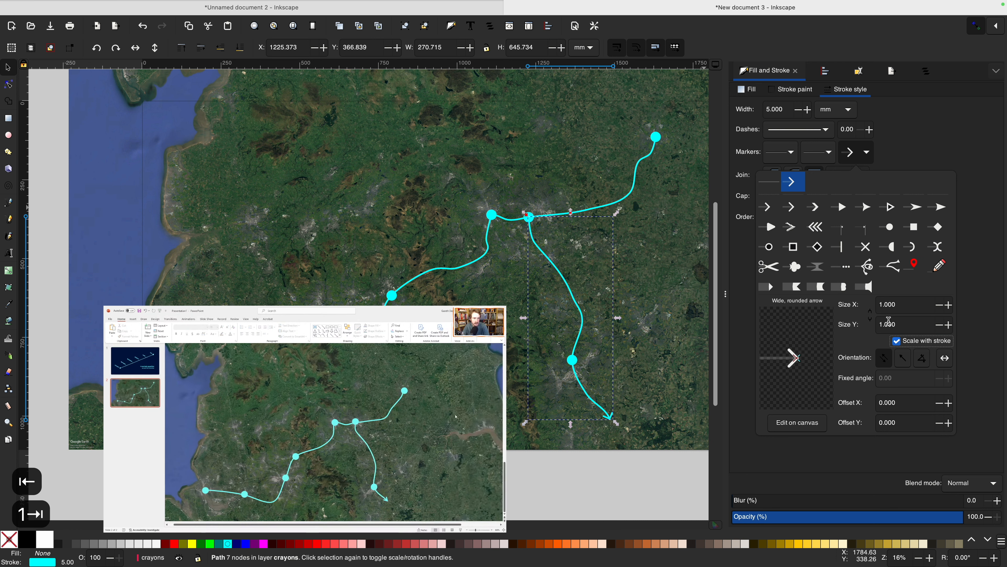
Adjust the curve handle at the arrow end of the southern branch path.
key(F1)
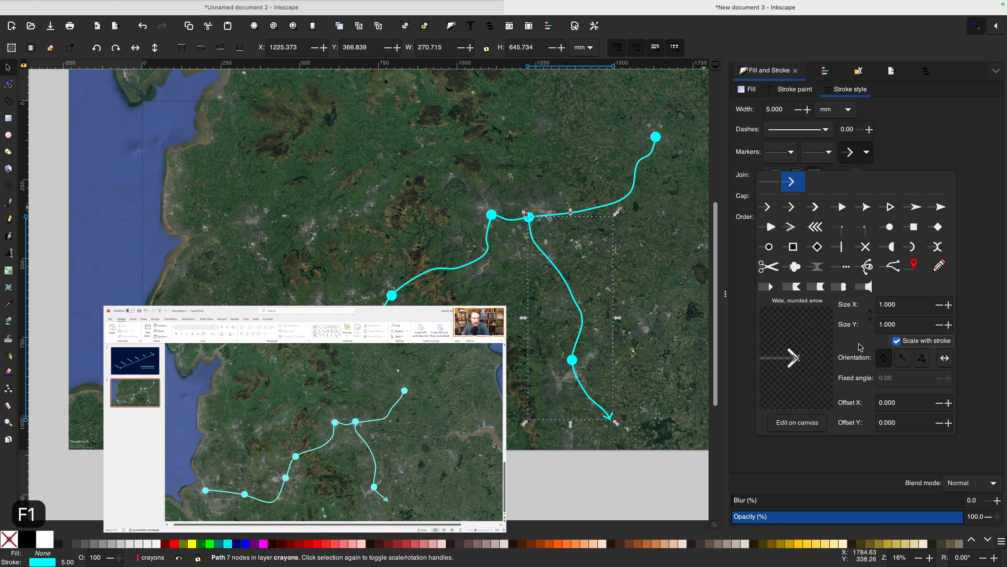
key(F2)
drag(610, 419, 604, 411)
key(super+z)
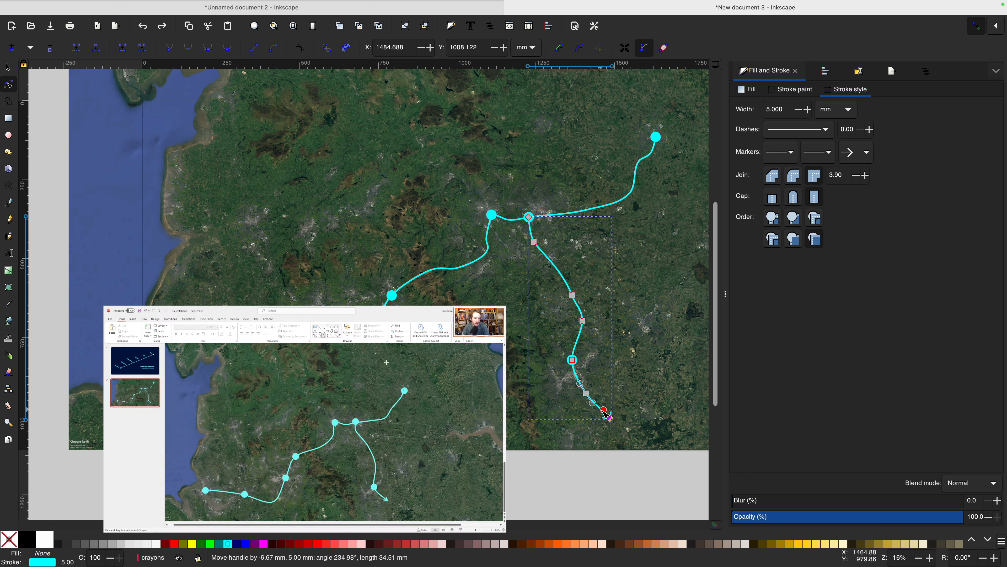
key(F1)
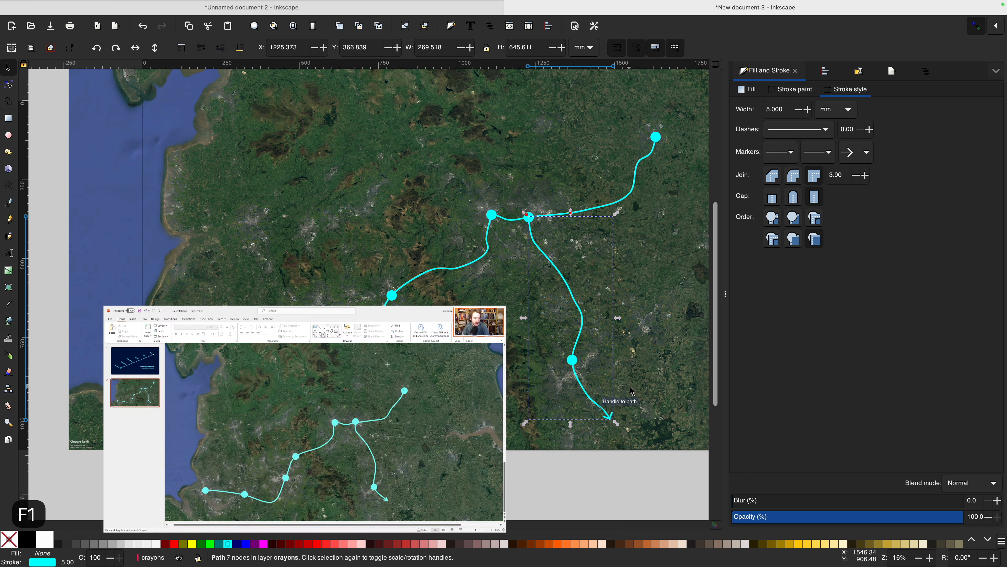
Extend the main path with a short straight Pen tool segment from the northeastern dot toward the northwest.
click(635, 175)
scroll(635, 175, up, 4)
key(b)
click(623, 229)
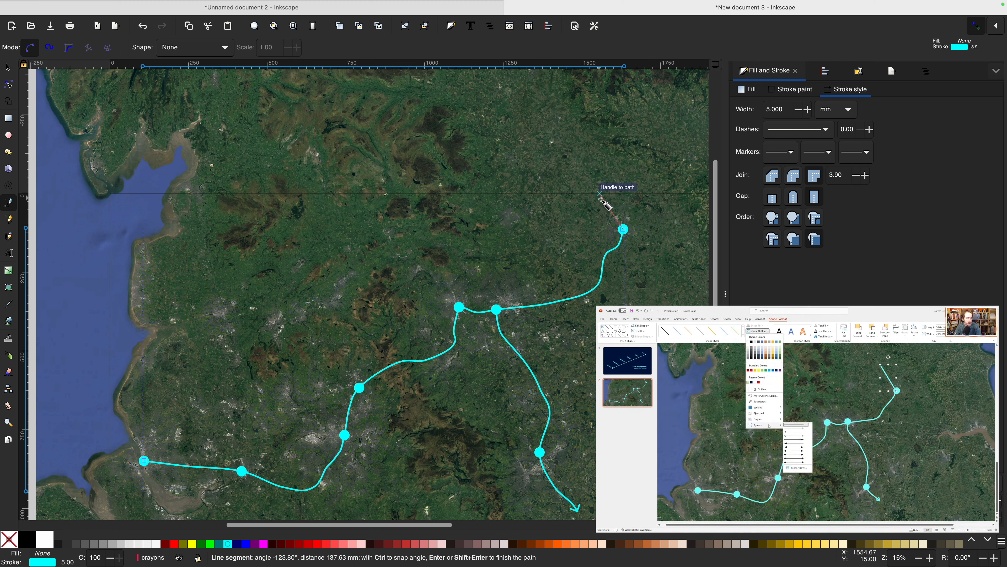
key(Escape)
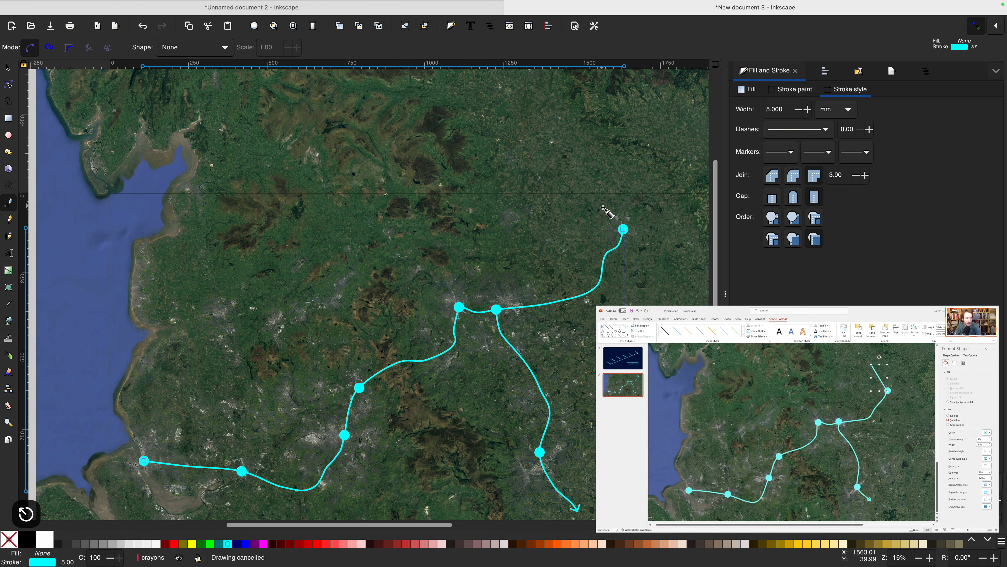
key(shift+5)
click(623, 229)
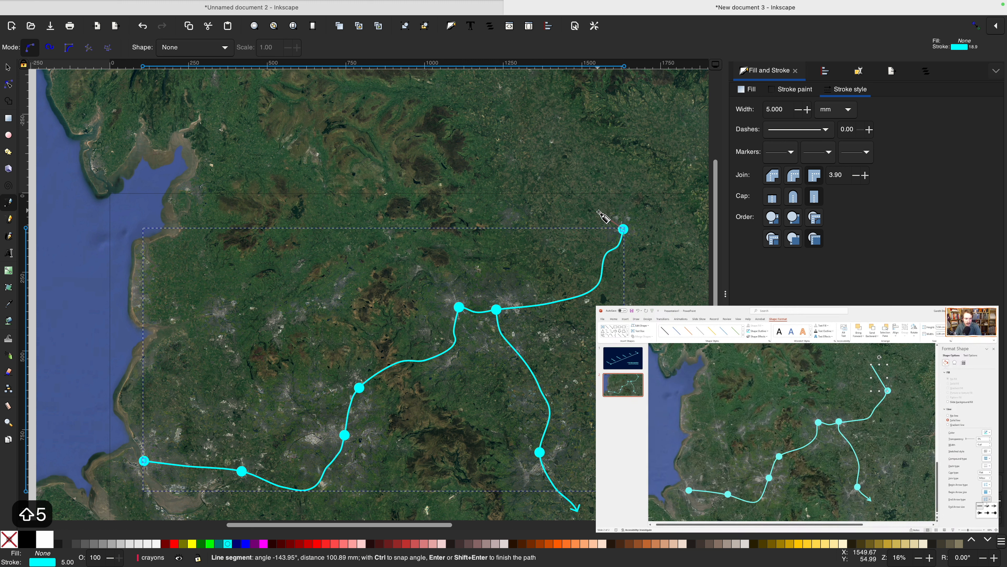
click(597, 198)
key(F1)
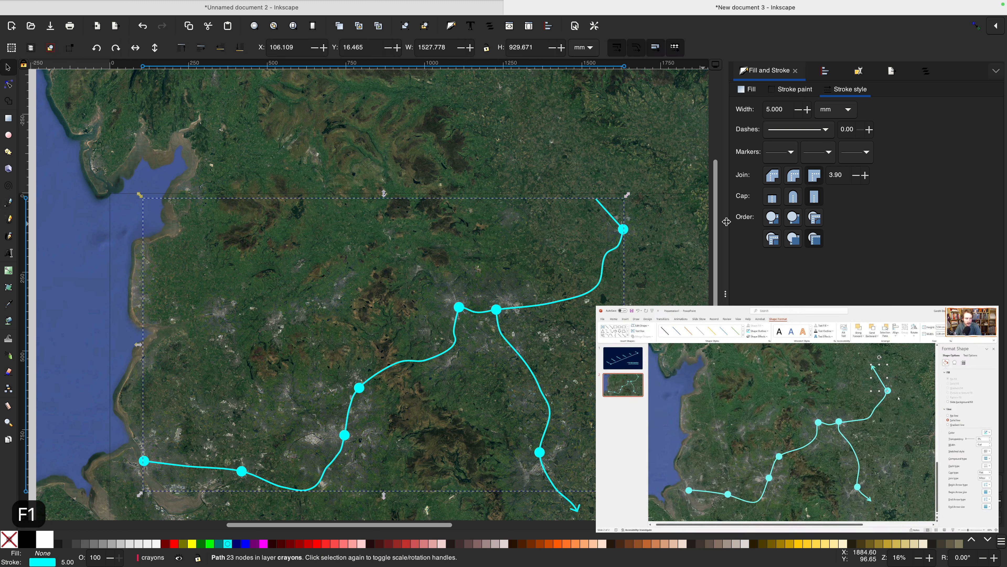
Add the same wide, rounded arrow as the end marker of the main path.
key(shift+super+f)
click(866, 152)
click(841, 207)
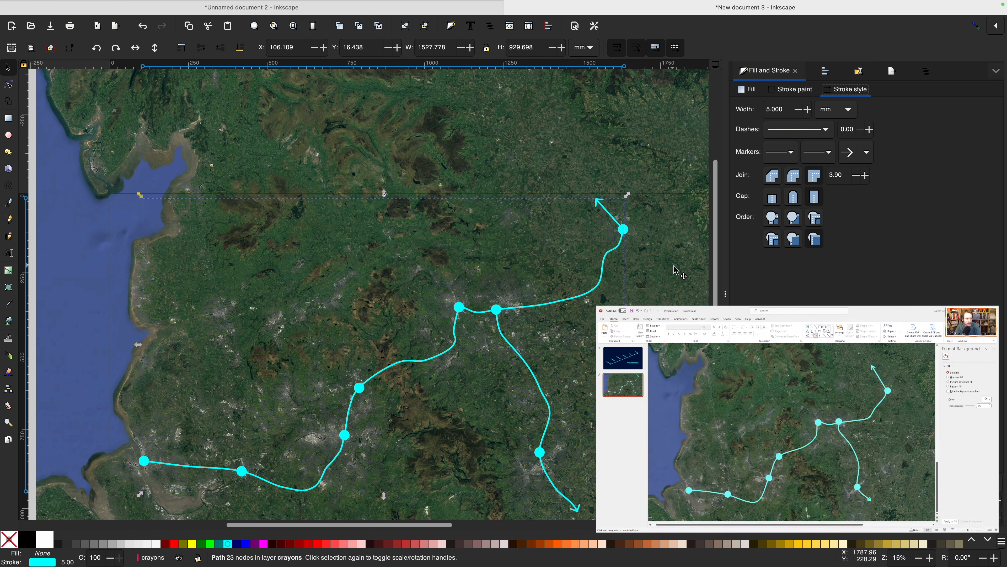
Duplicate the main path in place.
scroll(676, 270, down, 1)
scroll(676, 270, down, 3)
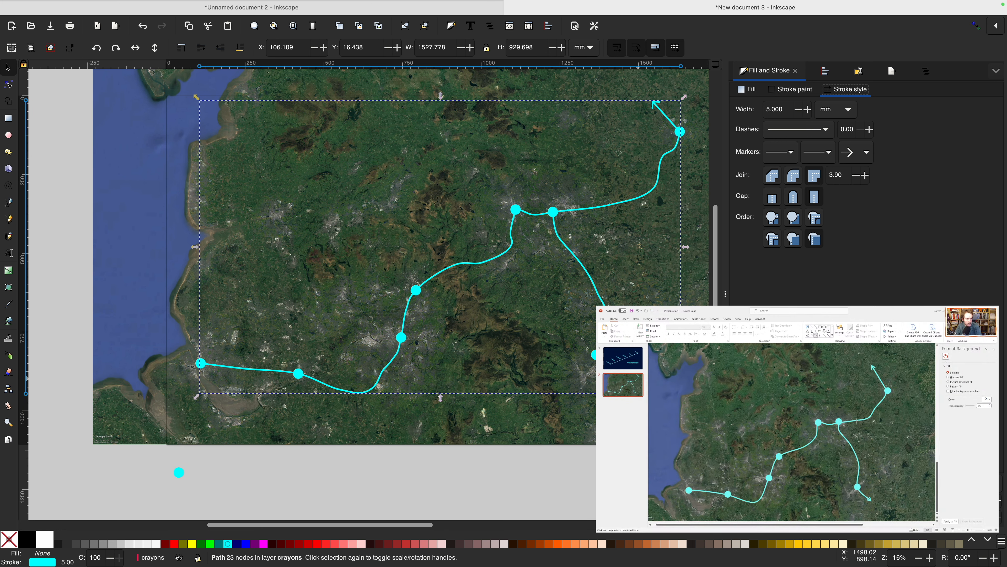
scroll(676, 270, right, 5)
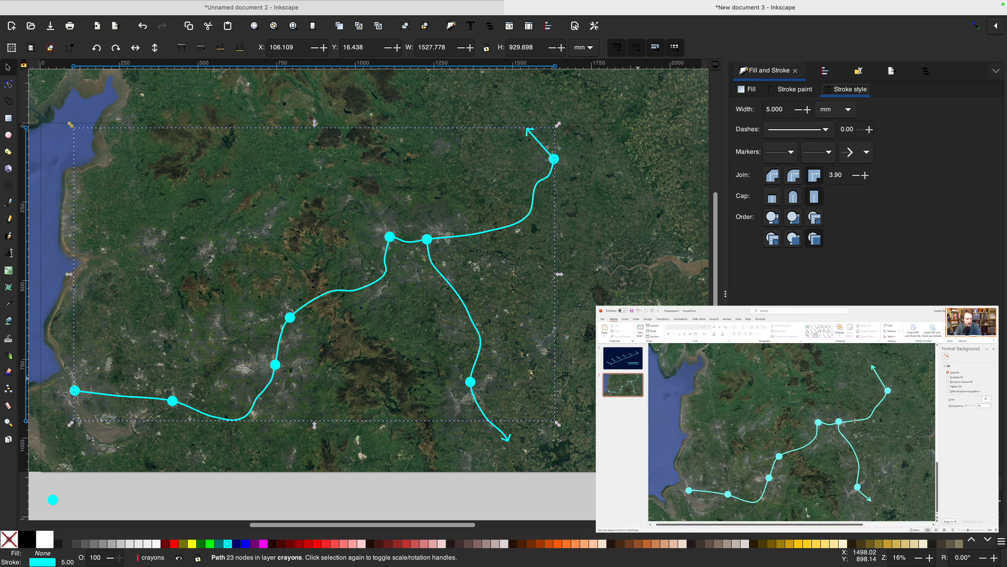
scroll(580, 332, right, 1)
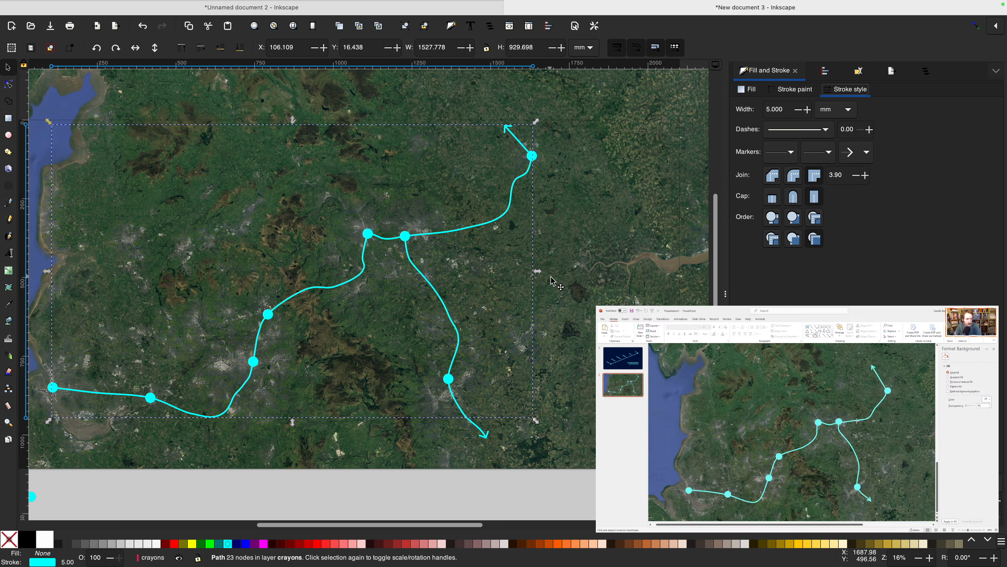
click(483, 226)
key(super+d)
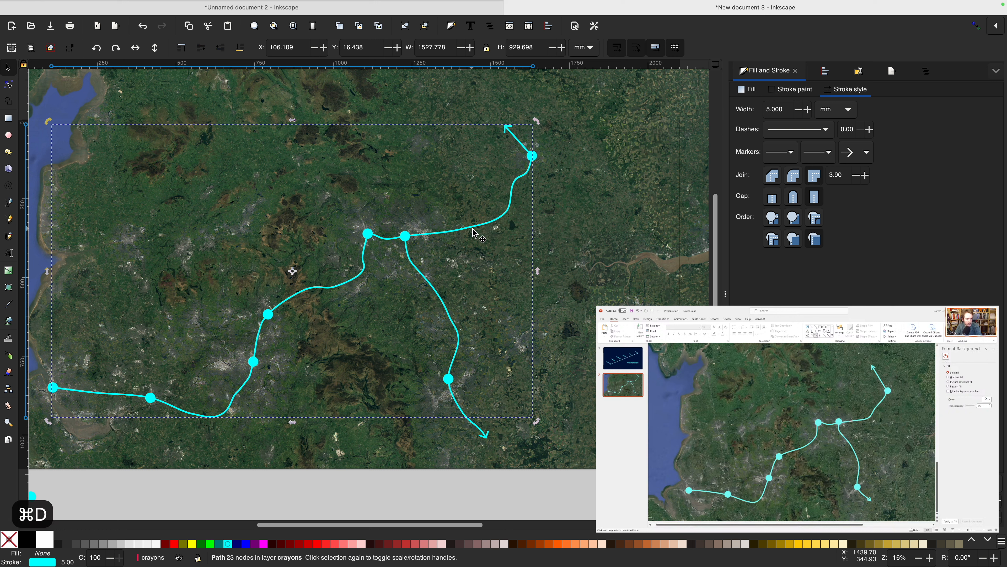
Delete the duplicate's nodes, keeping only the short segment running east from the dot where the southern branch starts.
key(F2)
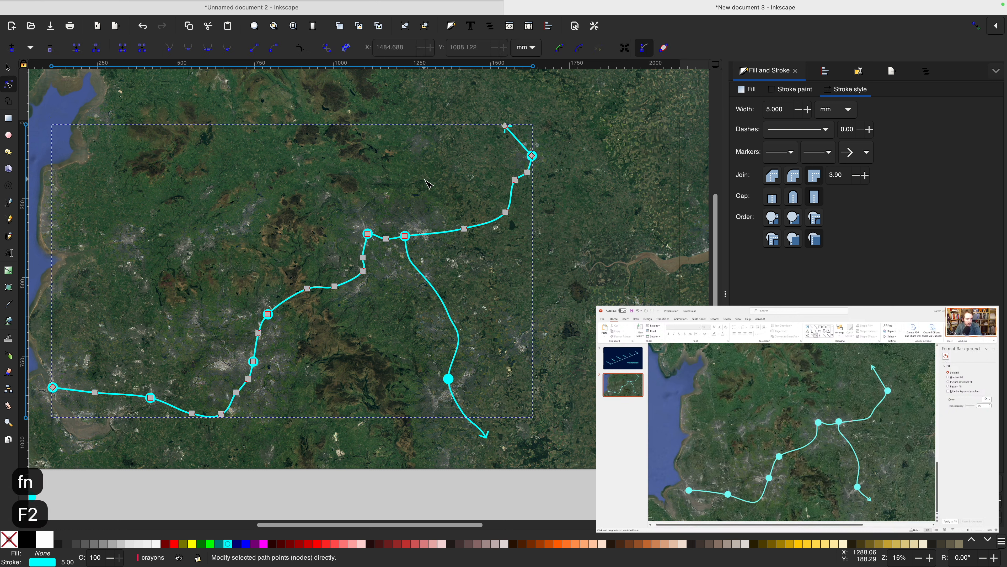
drag(427, 171, 378, 144)
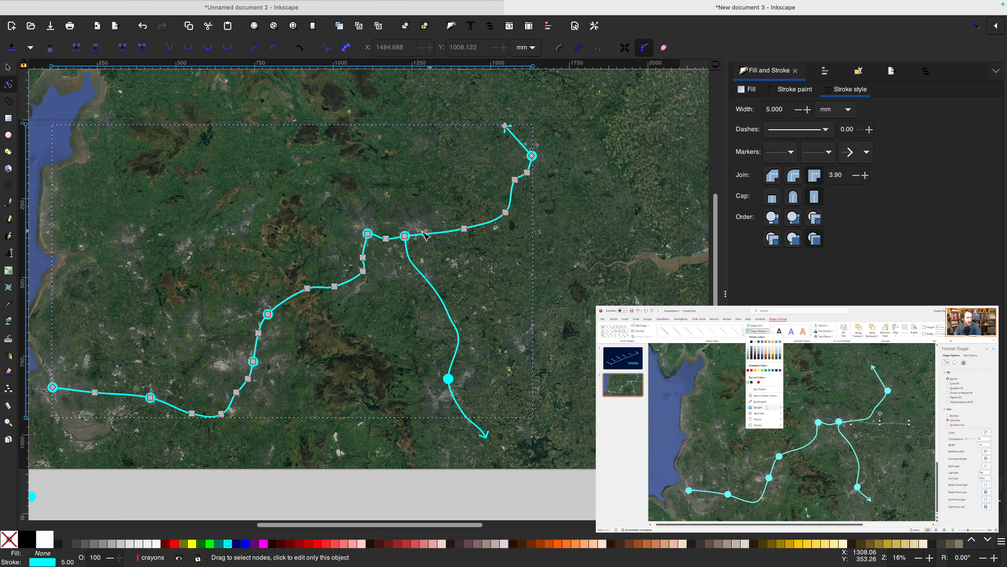
drag(389, 186, 60, 456)
key(BackSpace)
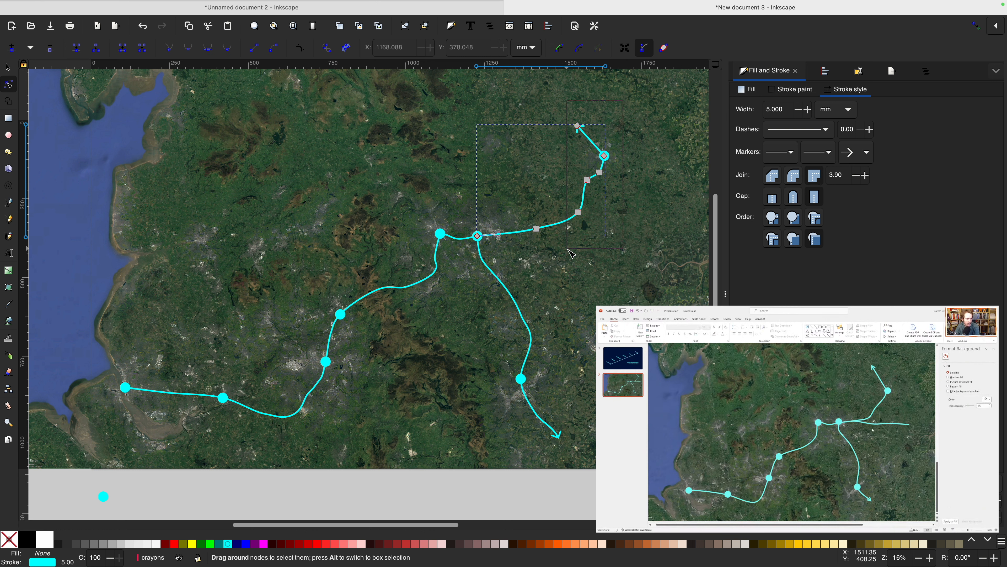
key(BackSpace)
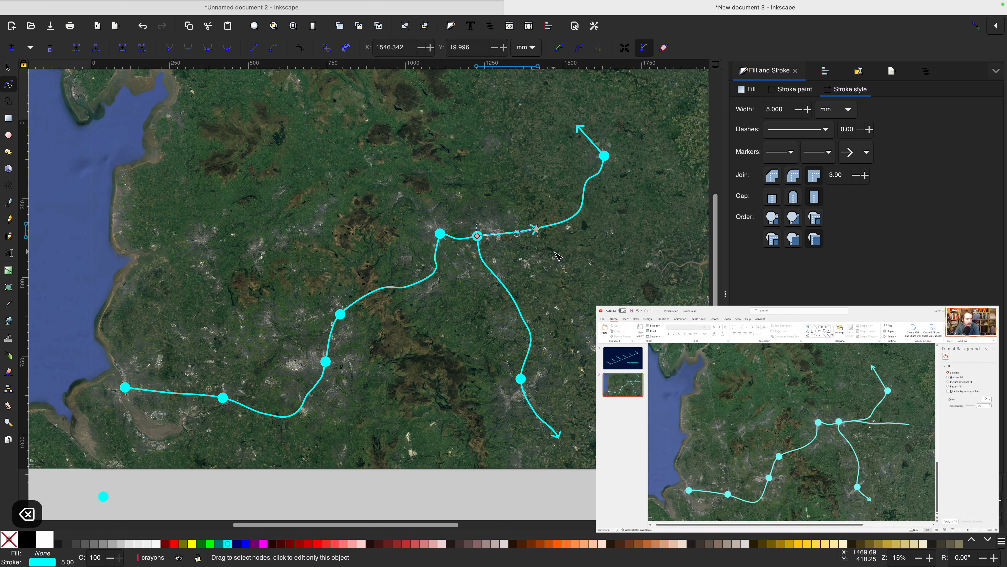
Extend the short segment eastward with the Pen tool, dipping south midway and ending near the map's eastern side.
key(b)
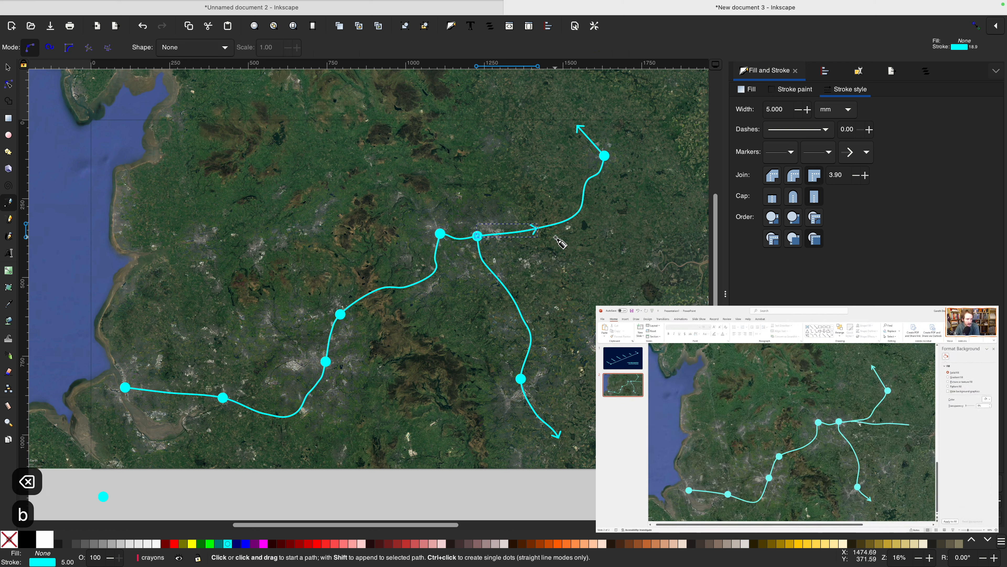
click(537, 230)
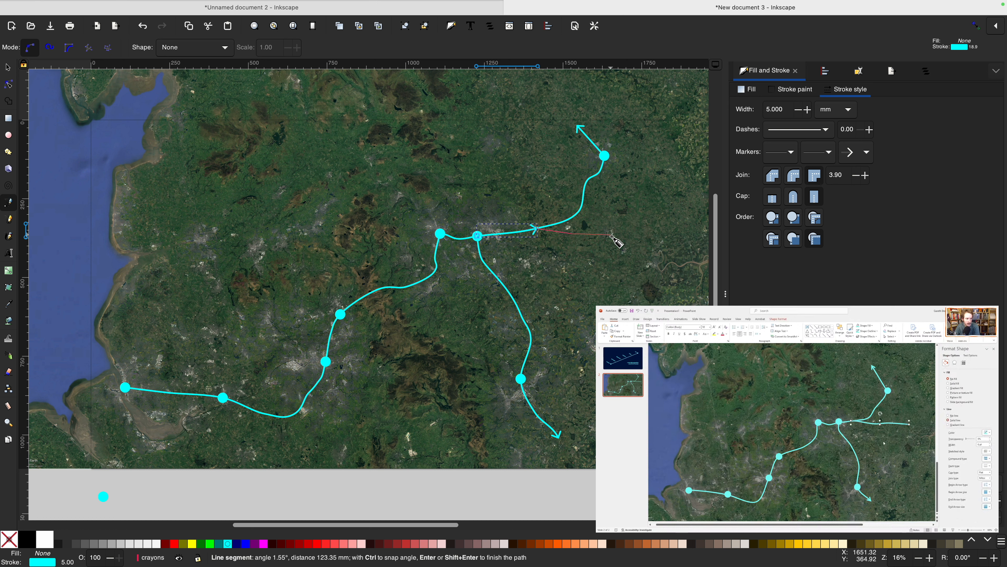
click(605, 243)
click(641, 233)
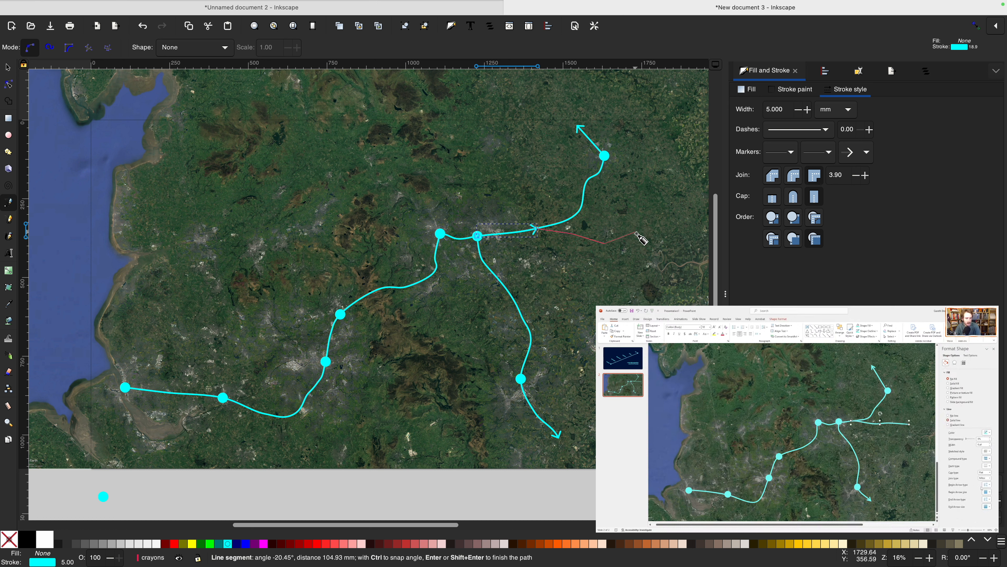
double_click(669, 234)
Try to make all nodes of the eastern branch path smooth.
key(F2)
key(super+a)
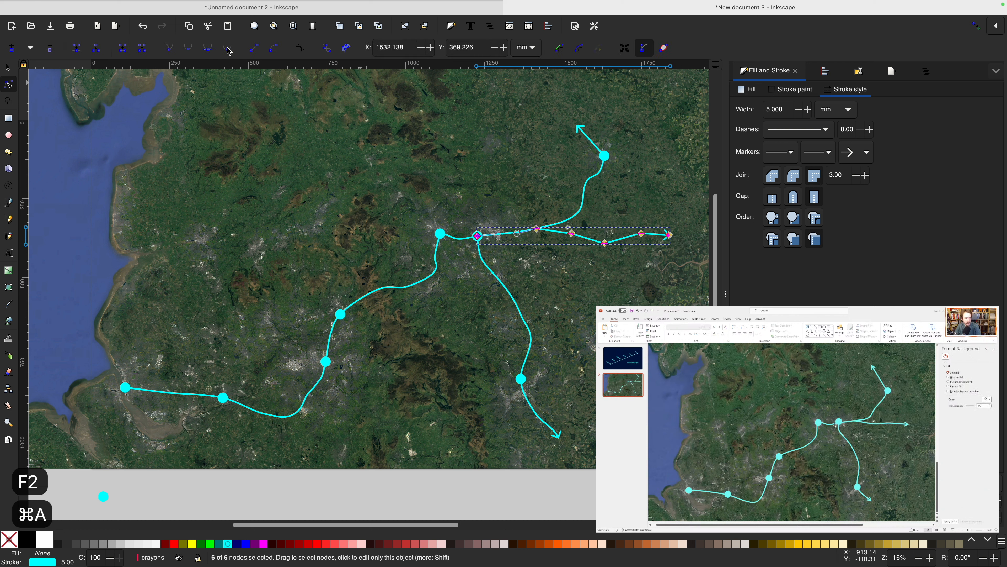
click(191, 51)
key(F1)
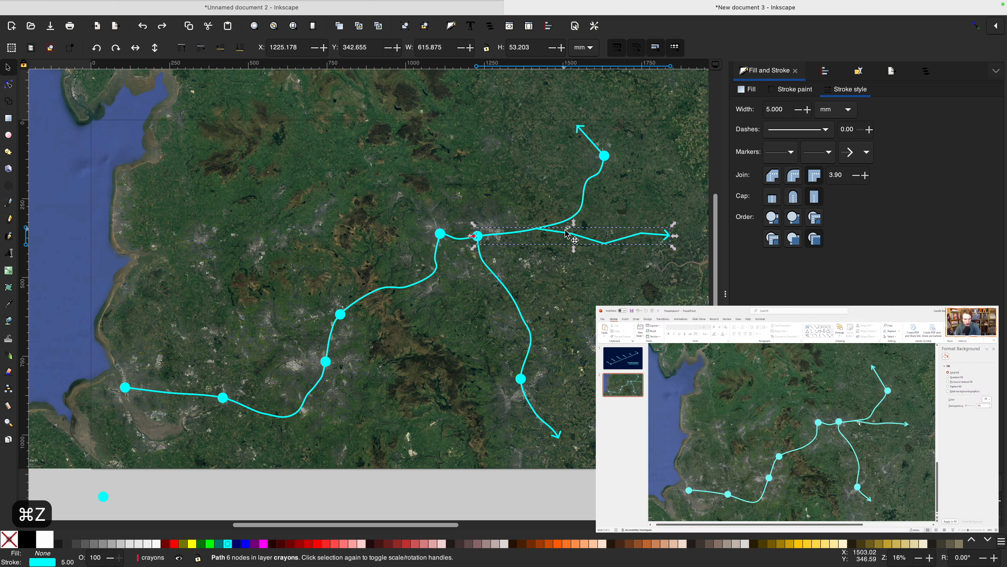
Make only the four newly drawn eastern nodes of the eastern branch path smooth and deselect the path.
key(F2)
drag(552, 203, 682, 279)
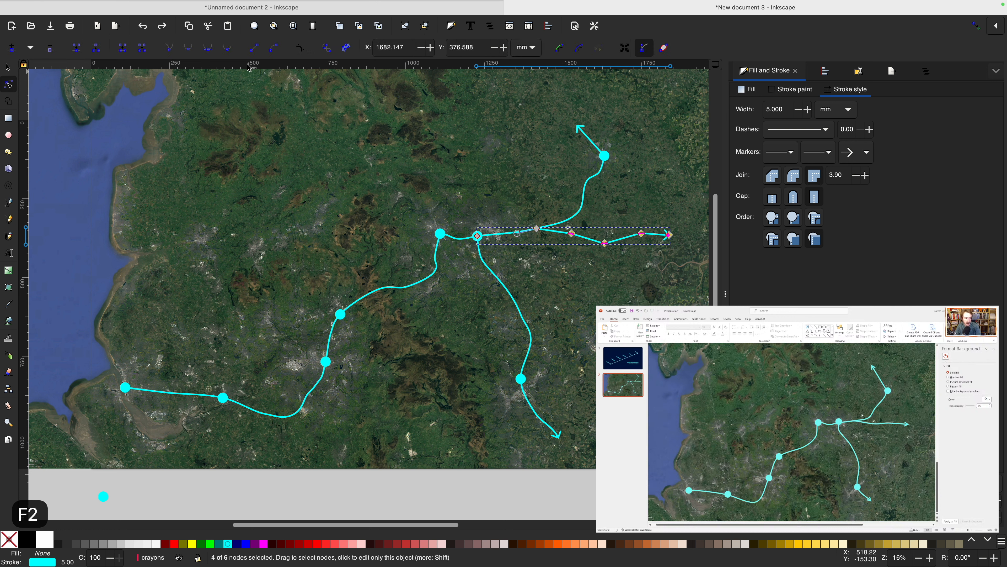
click(187, 52)
scroll(574, 383, up, 3)
key(Escape)
key(F1)
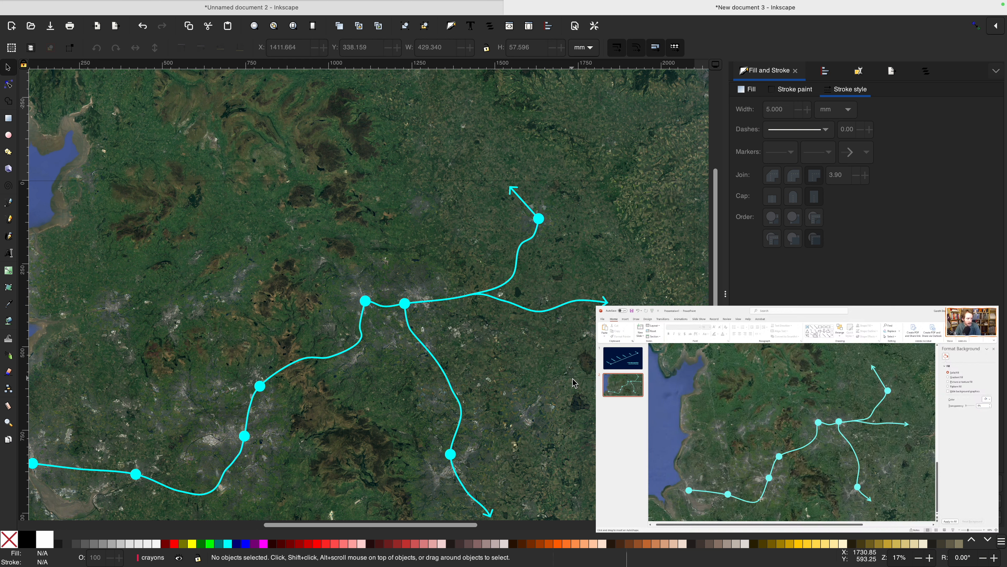
scroll(574, 383, left, 10)
scroll(574, 383, down, 6)
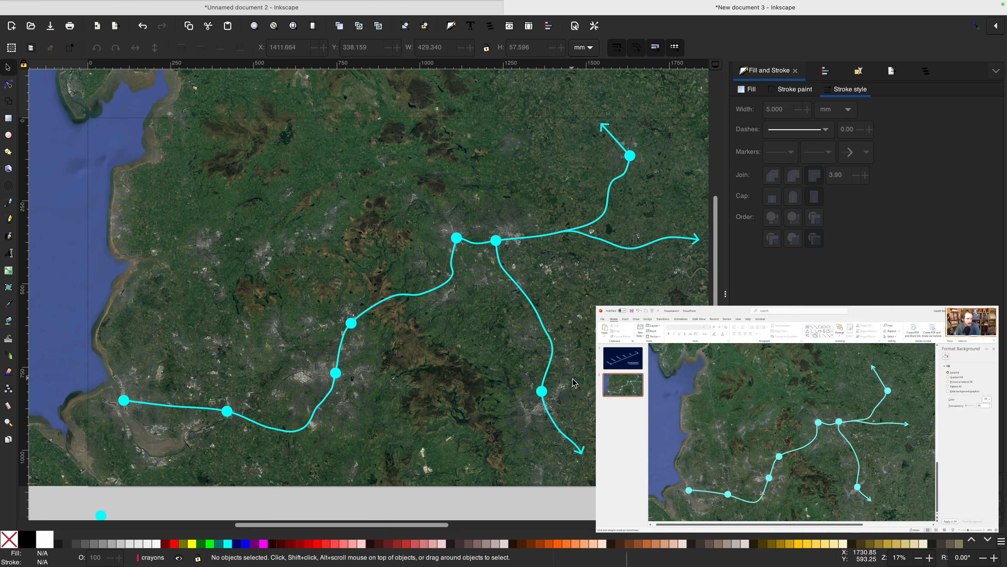
Duplicate the main route path and show the duplicate's nodes.
scroll(574, 383, left, 10)
scroll(574, 383, down, 5)
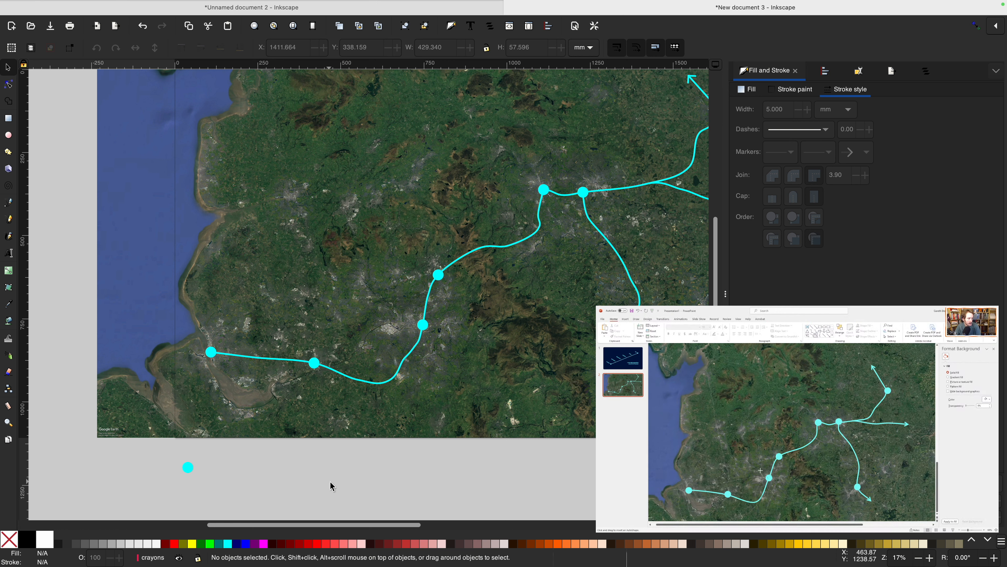
scroll(387, 390, down, 2)
key(F2)
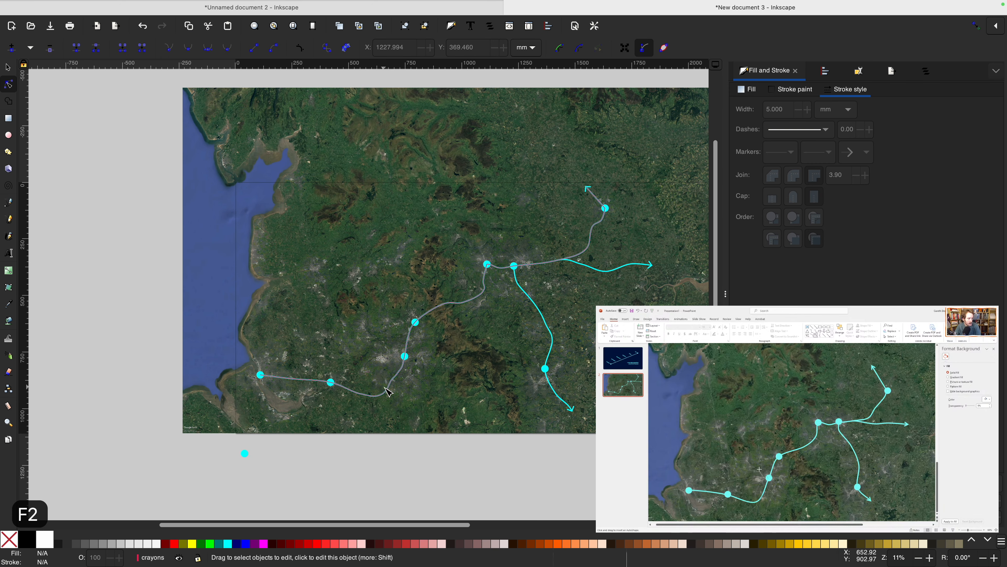
key(F1)
click(385, 394)
key(super+d)
key(F2)
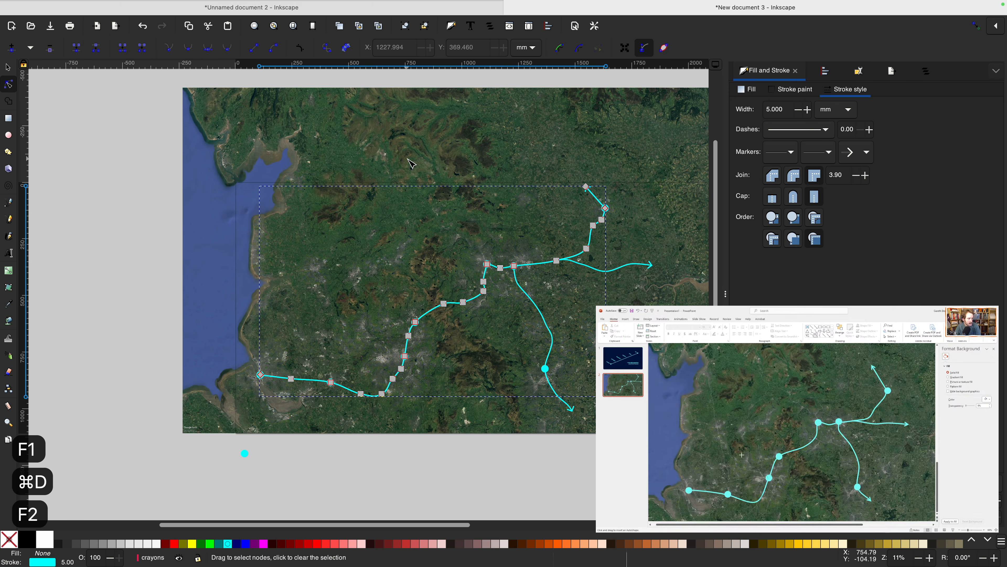
Delete the duplicate's nodes, keeping only the short segment running southwest from the third dot from the western end.
drag(389, 145, 685, 351)
key(BackSpace)
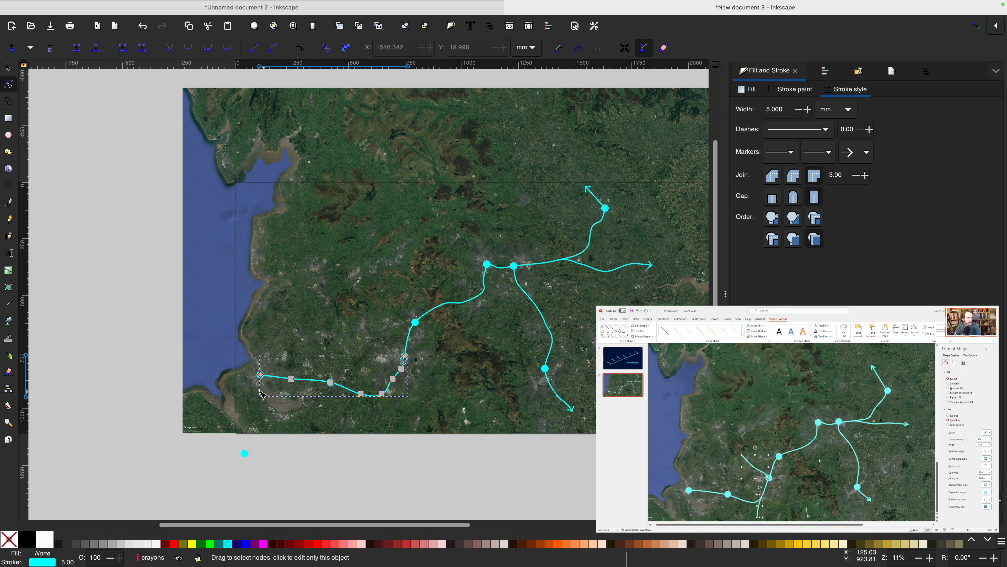
drag(237, 363, 389, 429)
key(BackSpace)
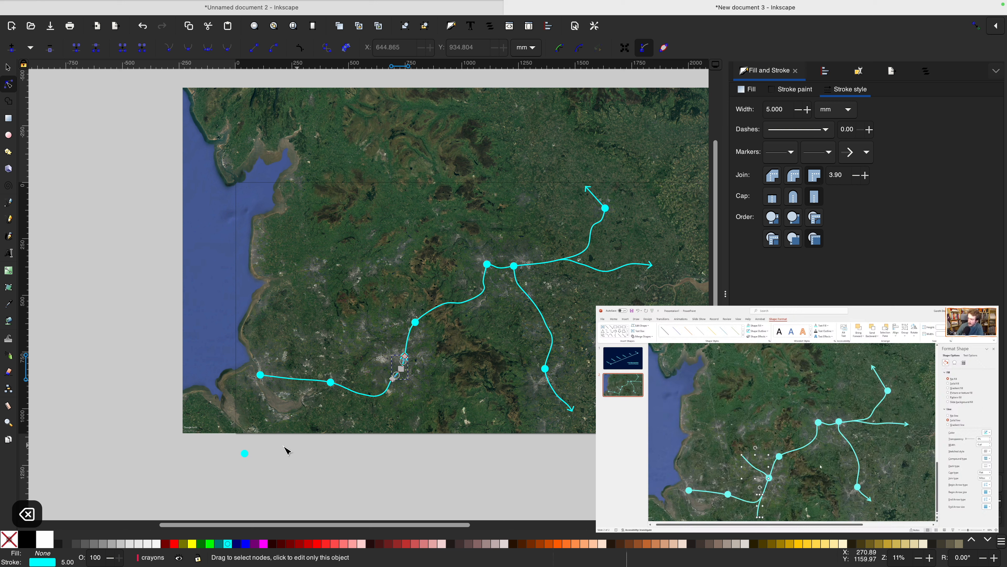
Extend the short segment south to the map's southern edge with the Pen tool, and curve the junction by pulling out its node handle.
scroll(246, 404, up, 3)
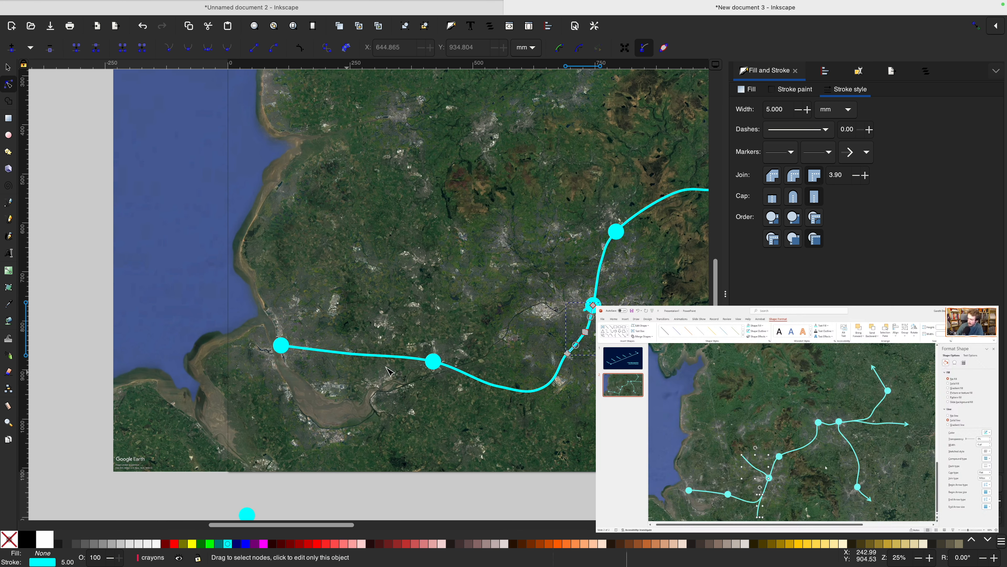
key(b)
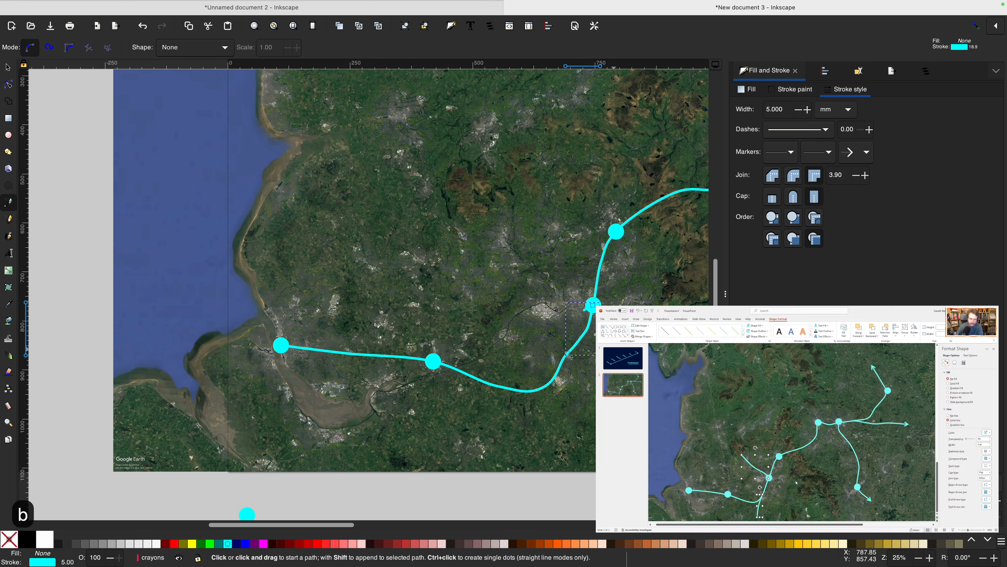
click(568, 354)
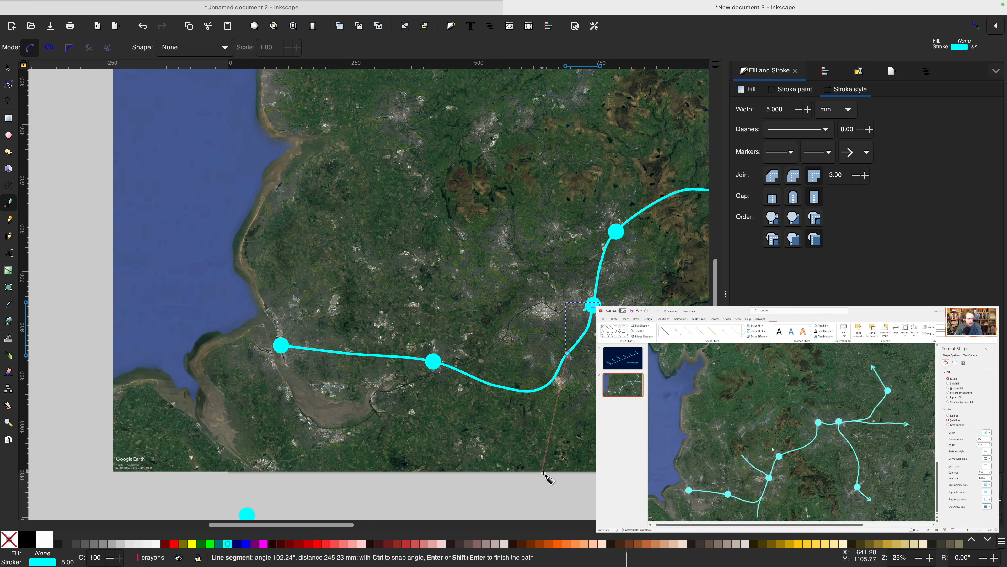
double_click(536, 458)
key(F2)
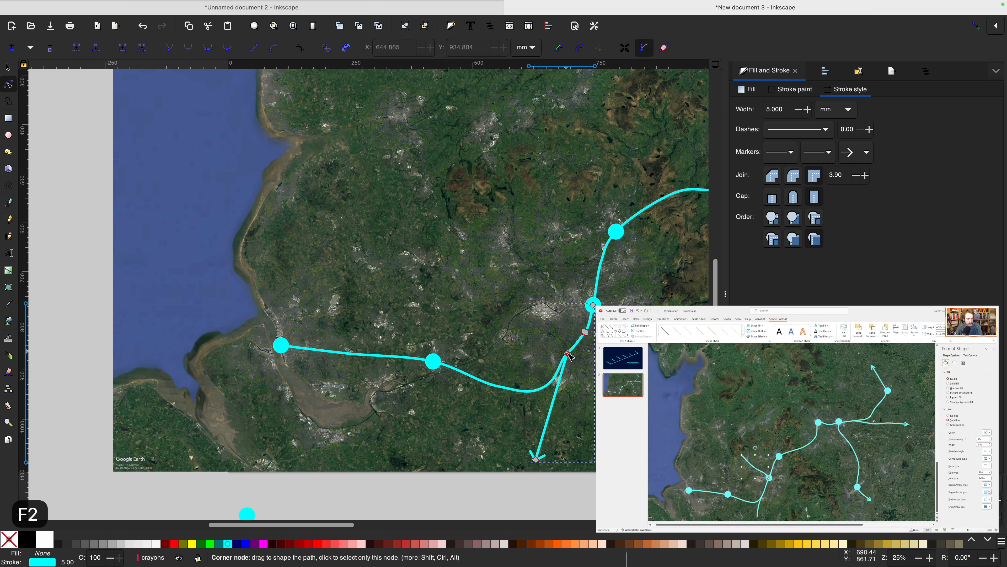
drag(567, 355, 554, 388)
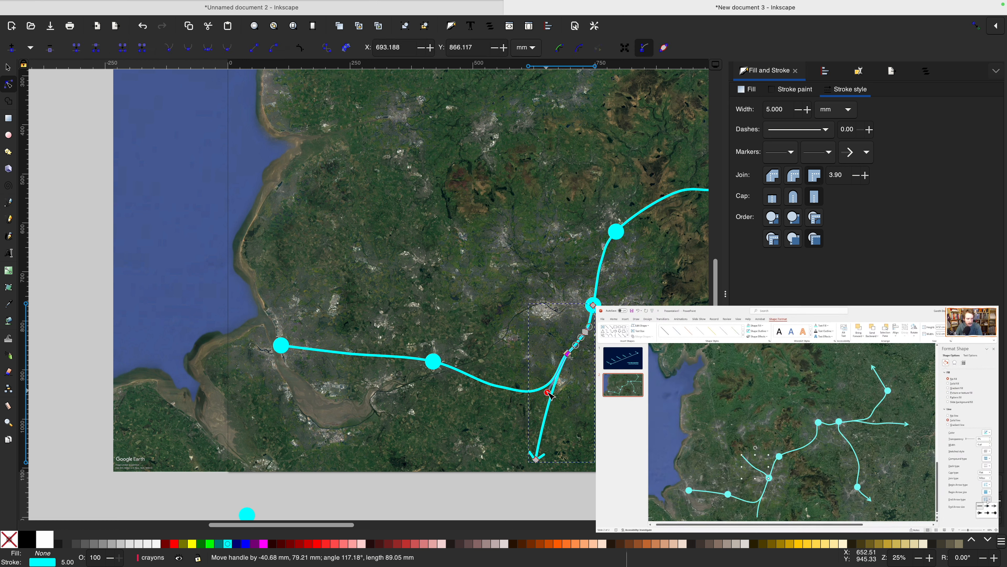
Continue the same path northwest from the dot with the Pen tool and make the newly drawn nodes smooth.
key(b)
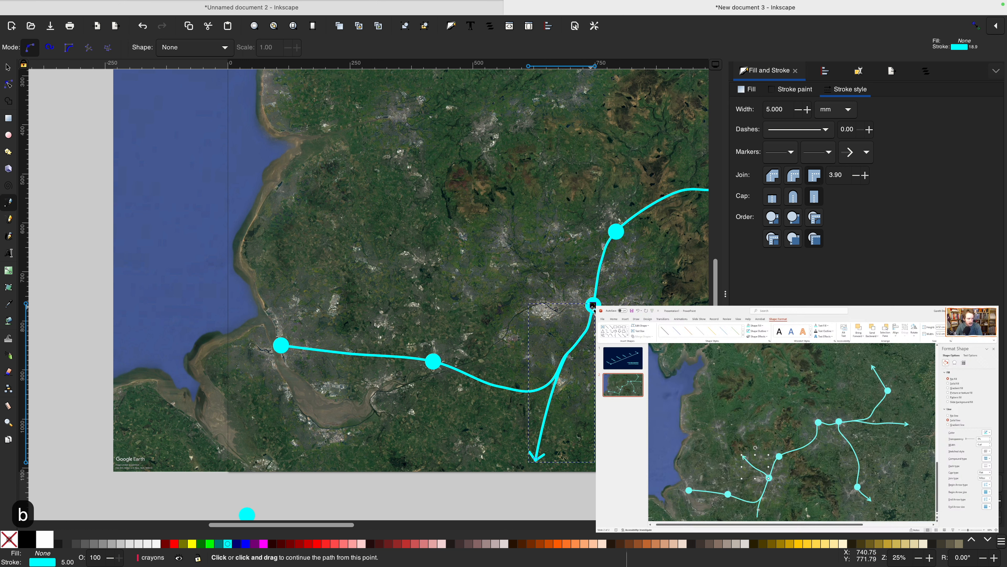
click(593, 306)
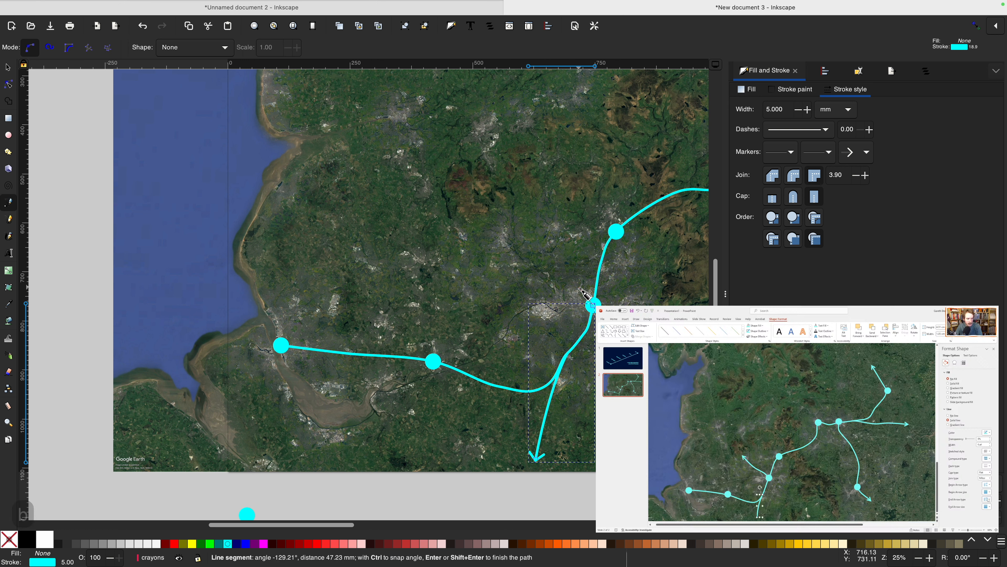
click(534, 277)
double_click(504, 243)
key(F2)
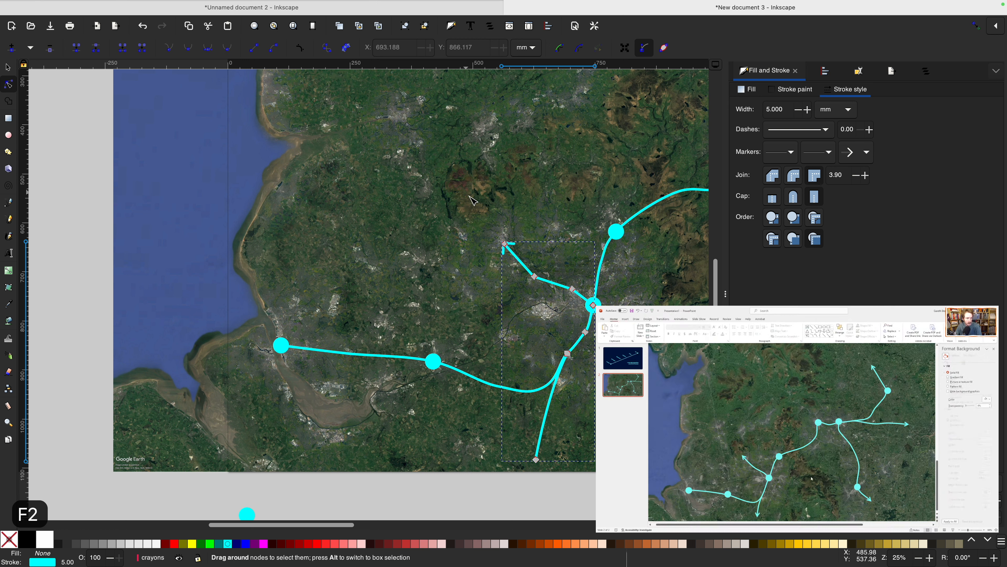
drag(600, 303, 599, 303)
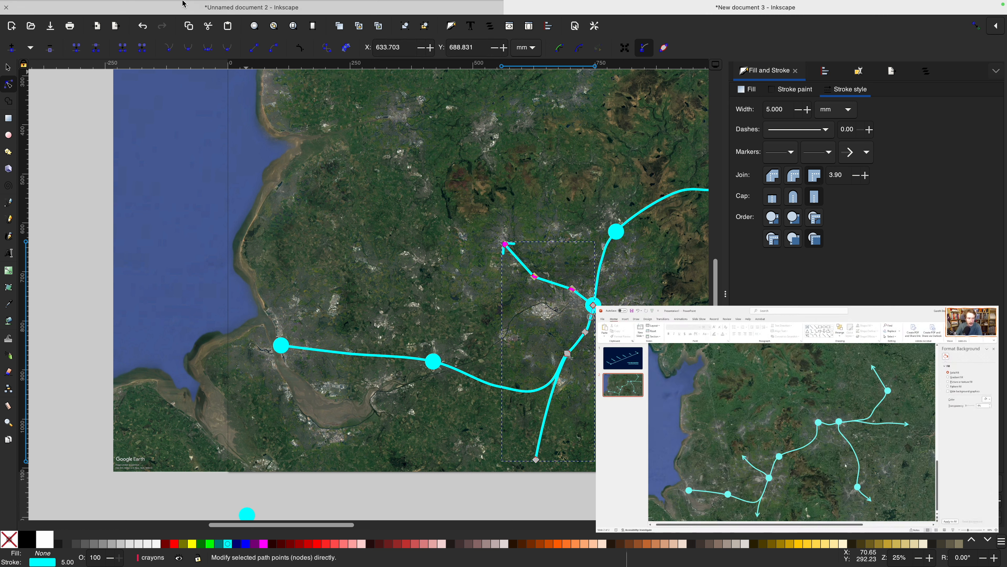
click(195, 47)
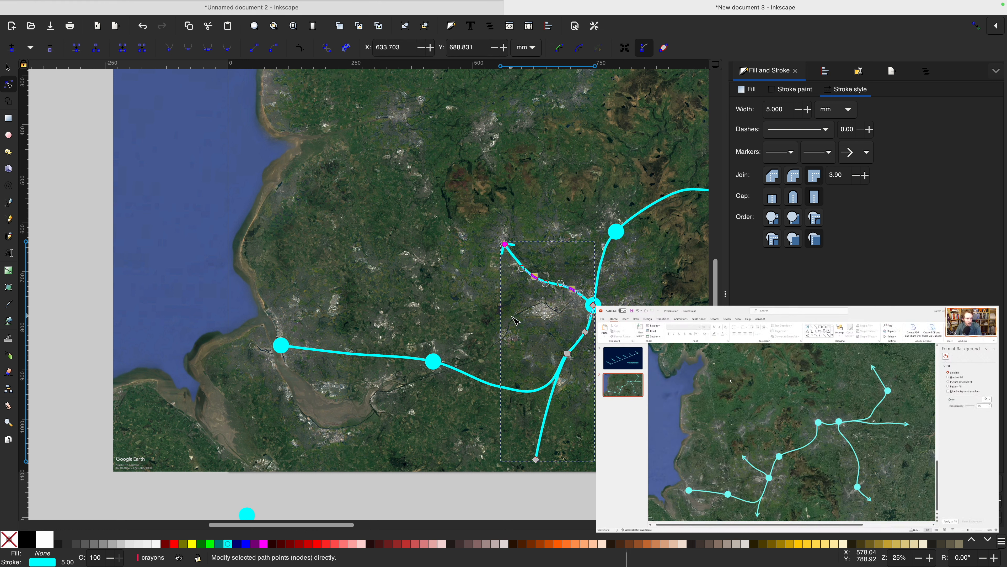
Set the start marker of the branch path to the wide, rounded arrow and deselect the path.
key(F1)
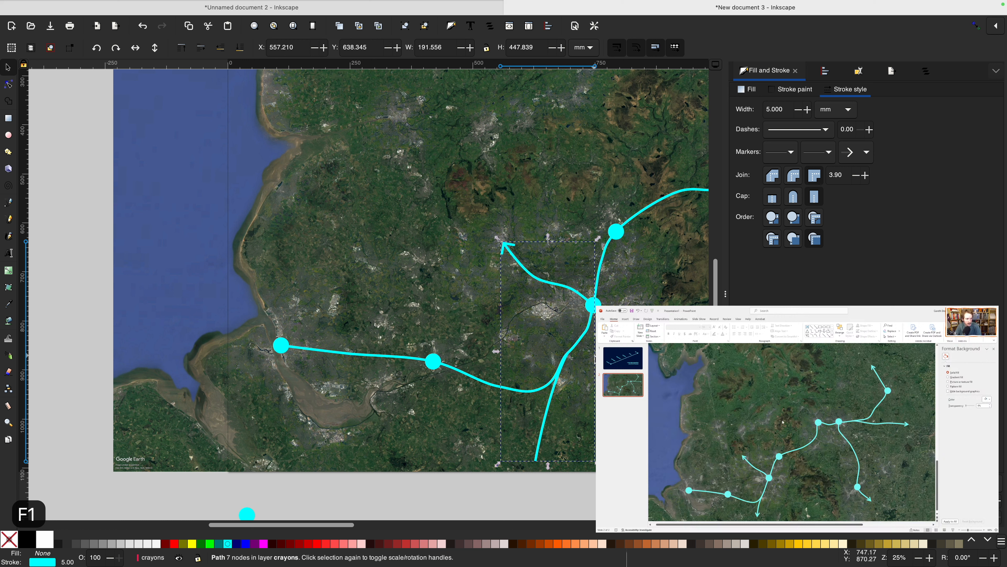
click(780, 152)
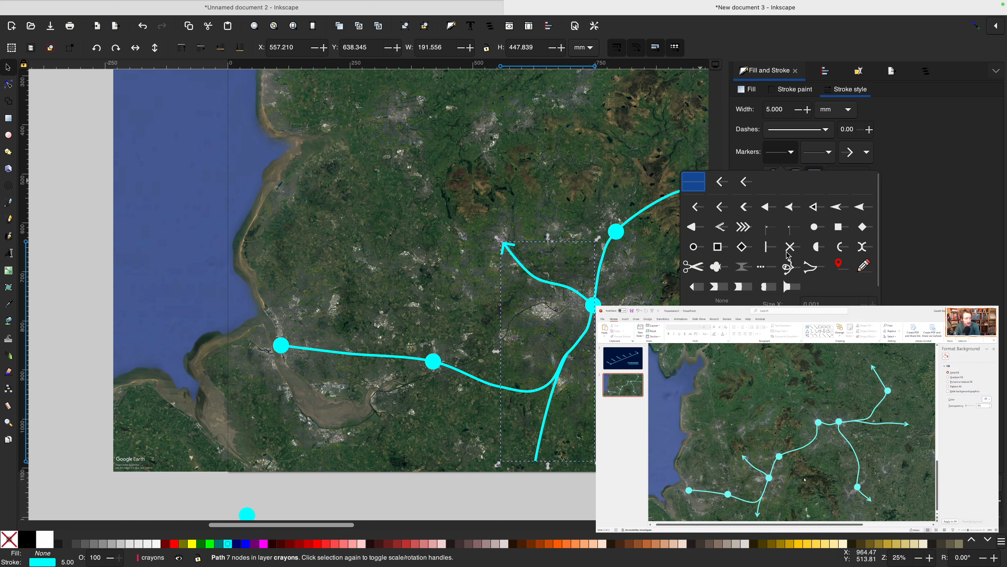
click(718, 182)
key(F1)
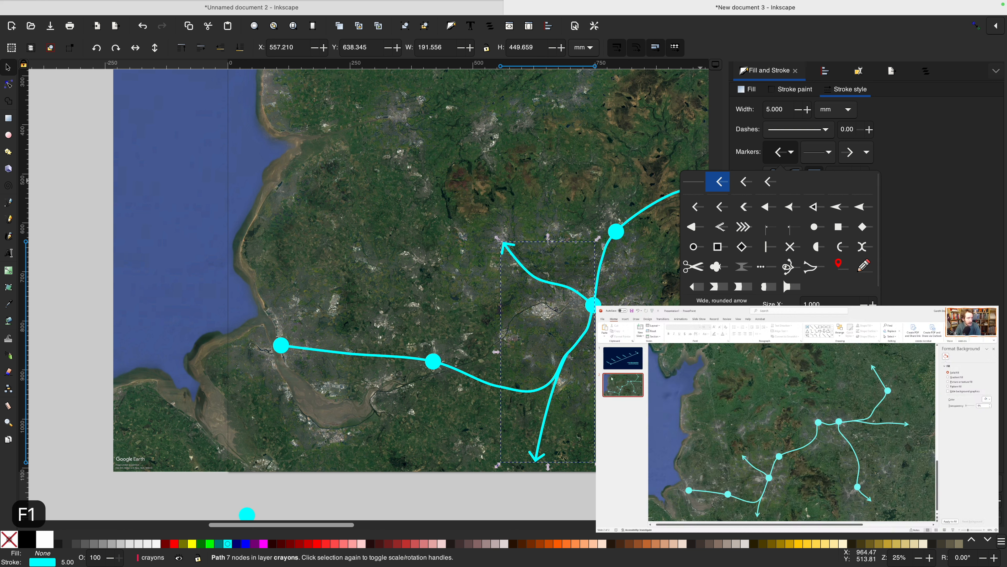
click(593, 497)
key(4)
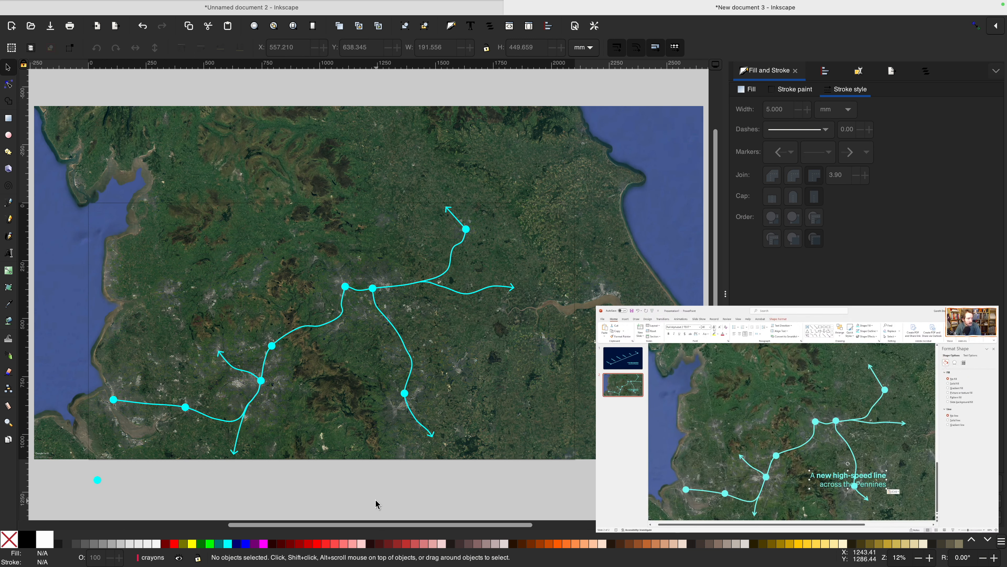
Duplicate the Liverpool label in Unnamed document 2, try to paste it into the map document, and undo the last map change.
scroll(375, 504, left, 8)
scroll(375, 504, down, 3)
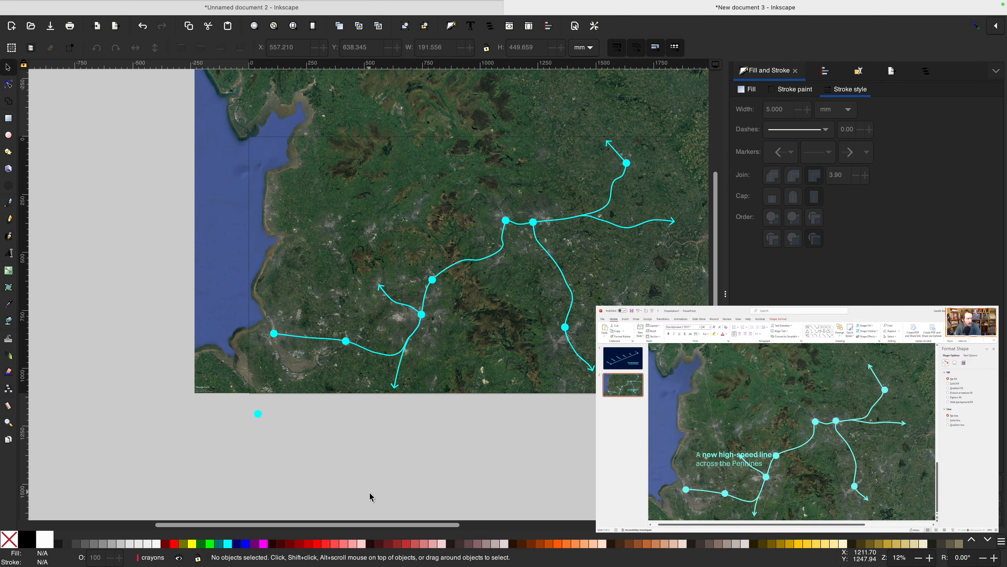
key(super+grave)
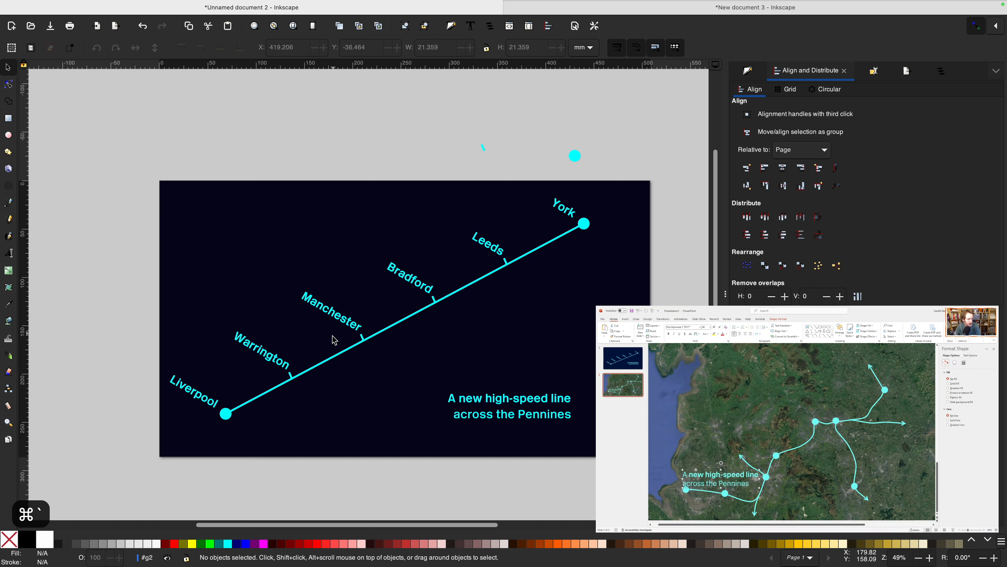
click(226, 412)
key(super+d)
key(super+grave)
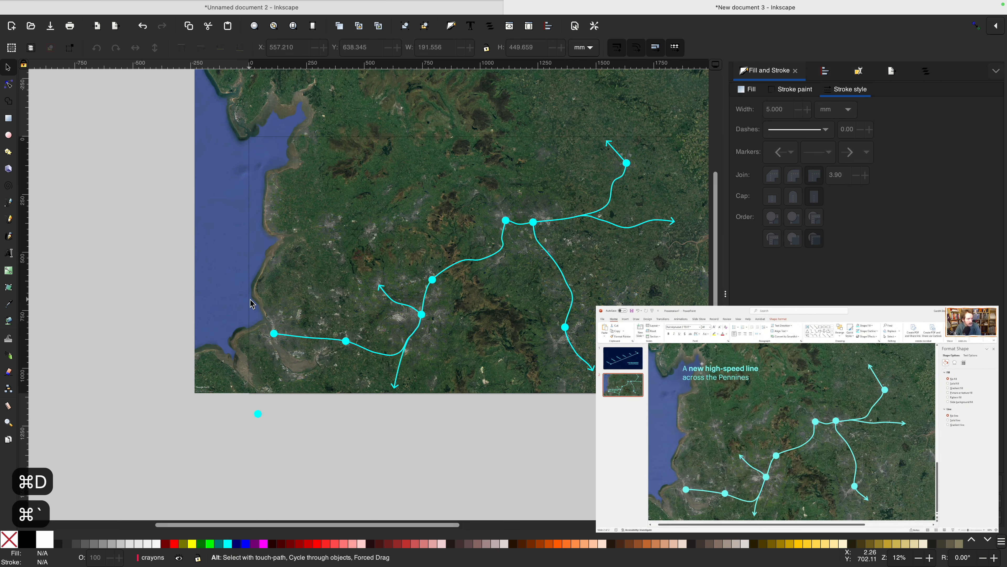
key(super+v)
key(super+z)
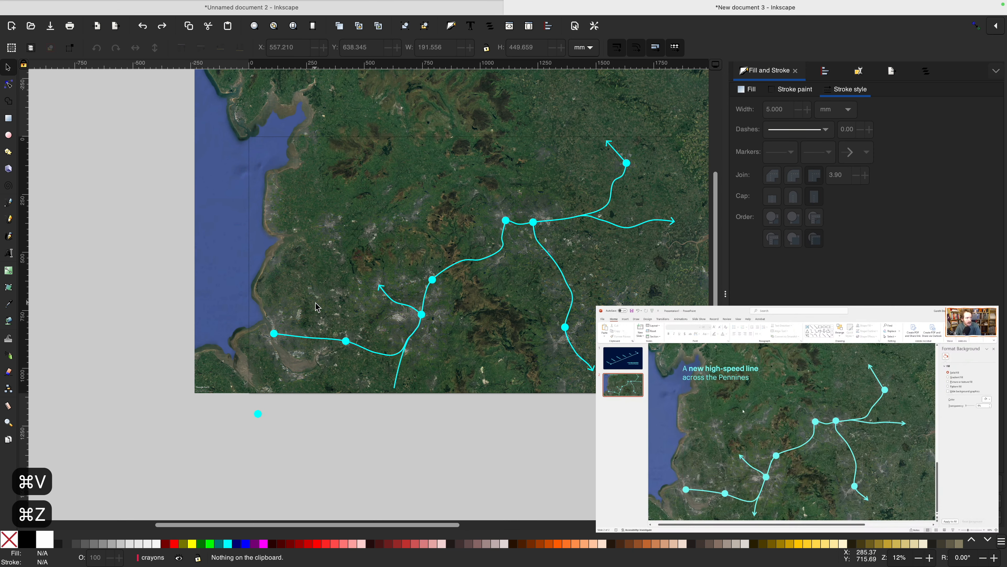
key(super+v)
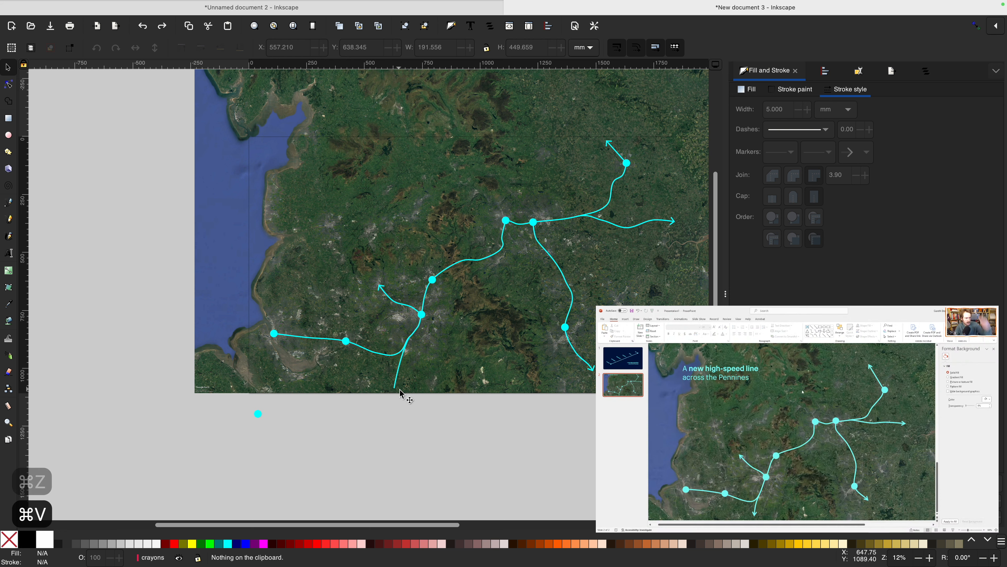
key(4)
key(1)
key(3)
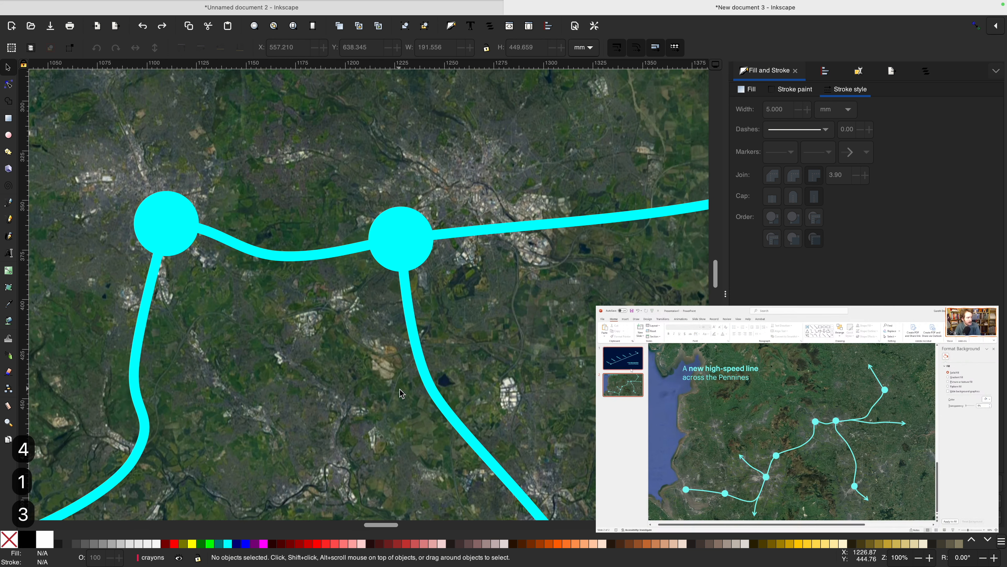
key(5)
key(1)
key(1)
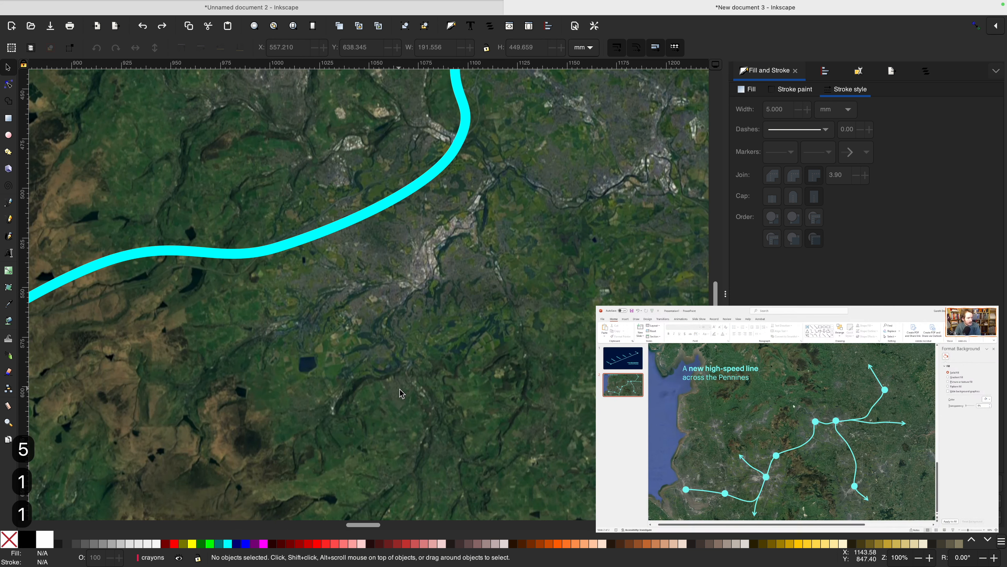
key(4)
key(F1)
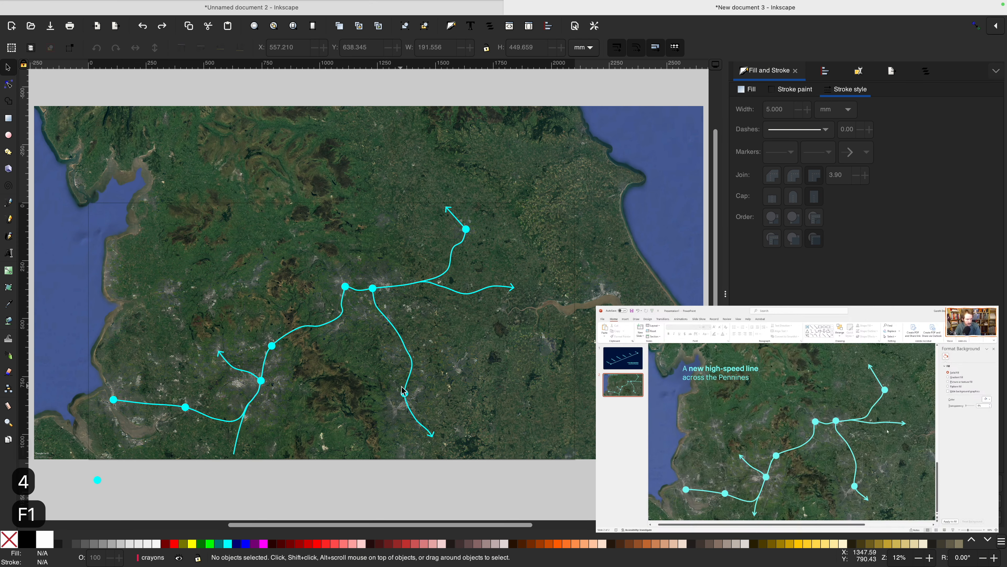
key(BackSpace)
key(t)
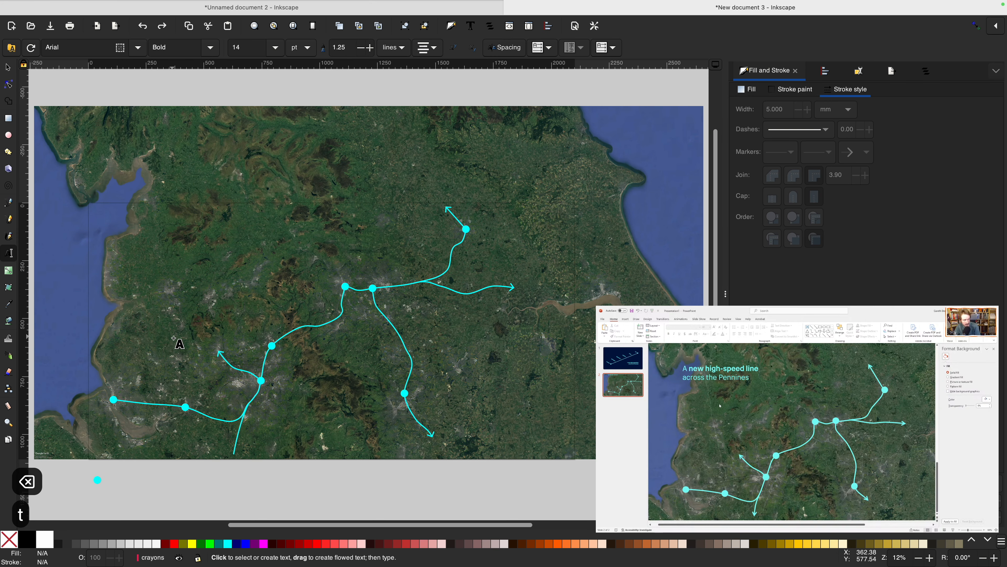
key(F1)
key(super+v)
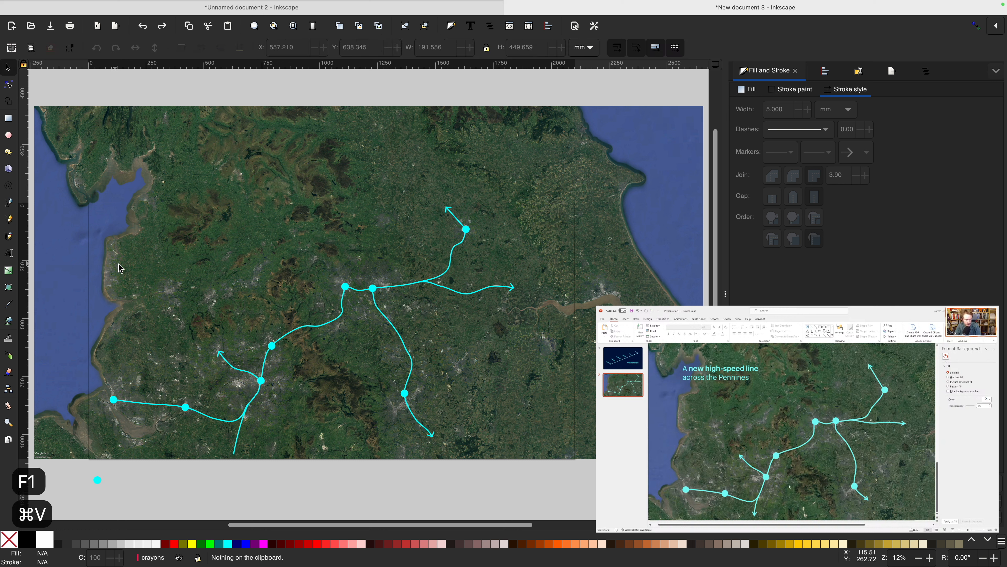
key(t)
key(super+a)
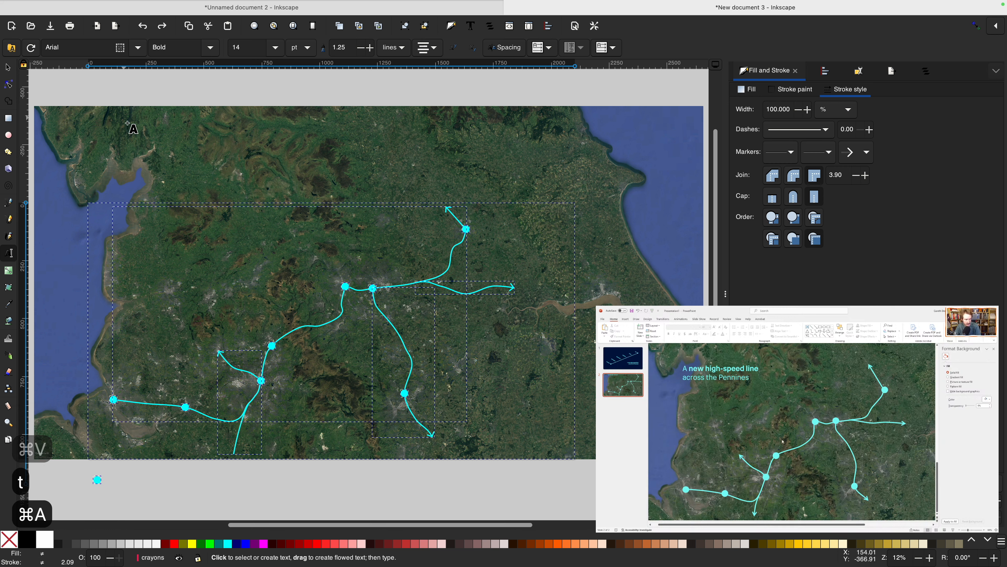
key(F1)
key(F1)
click(280, 480)
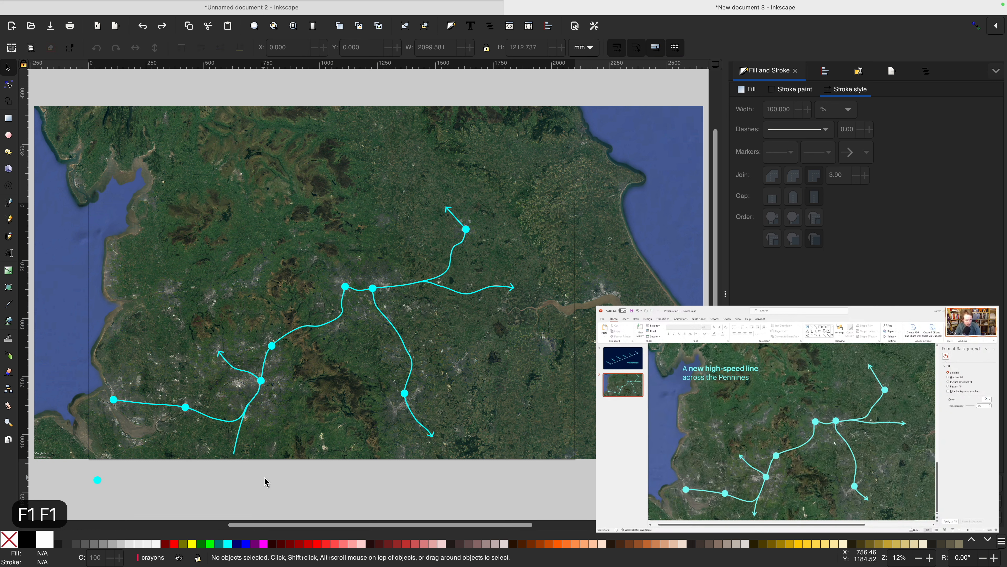
key(super+z)
Copy the "A new high-speed line across the Pennines" text from Unnamed document 2, paste it near the map's northwest coast, and activate the Text tool.
key(super+grave)
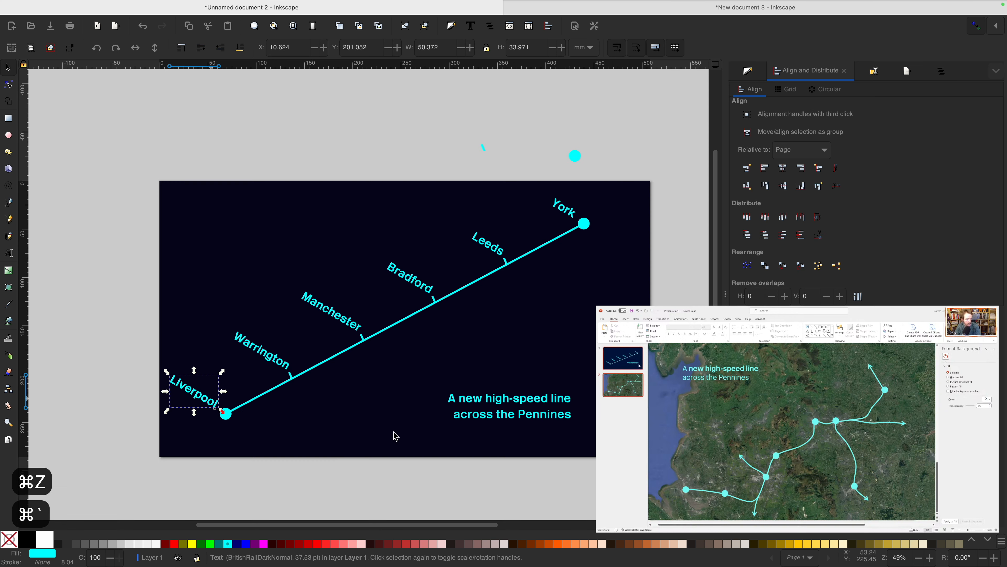
click(475, 414)
key(super+c)
key(super+grave)
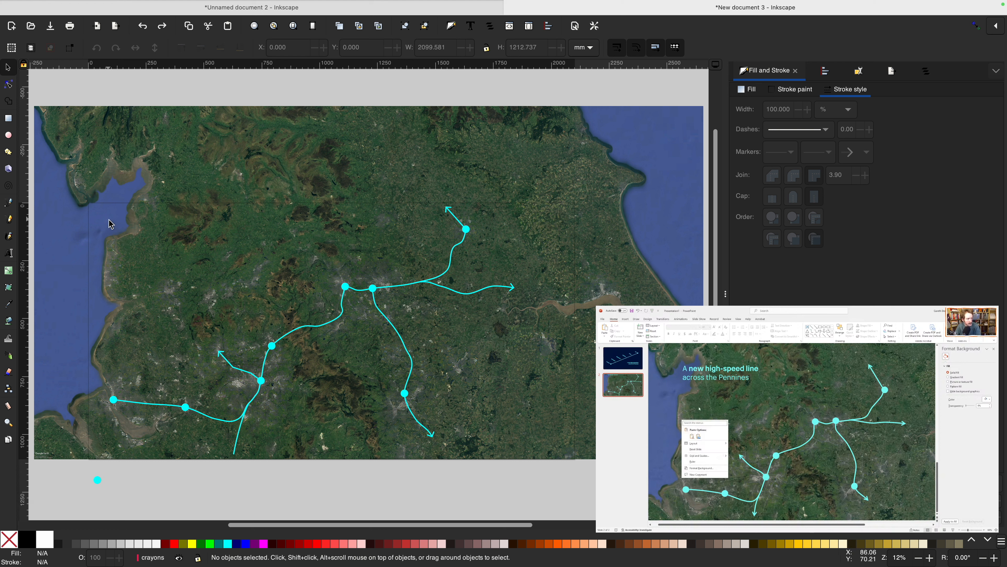
key(super+v)
drag(106, 220, 130, 224)
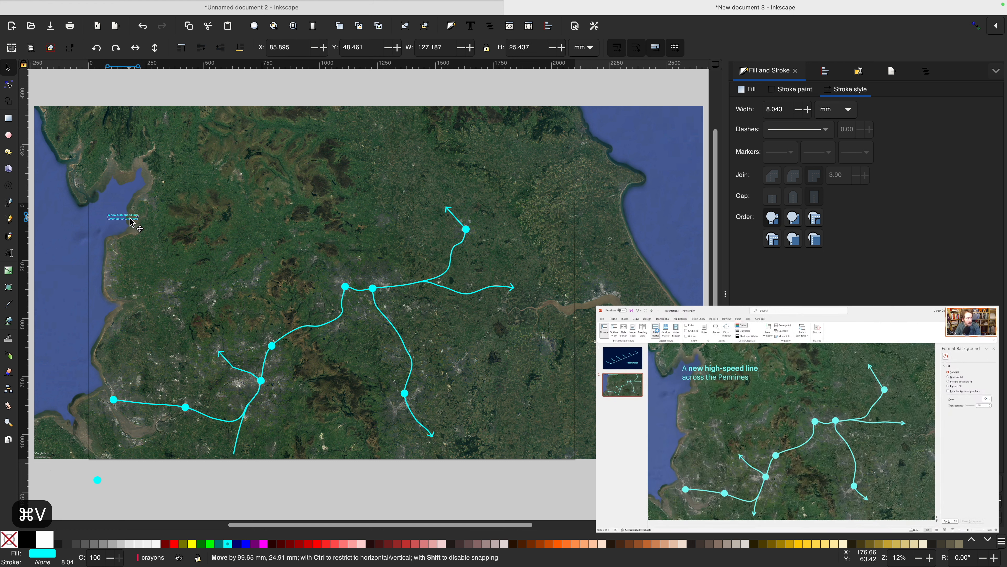
key(t)
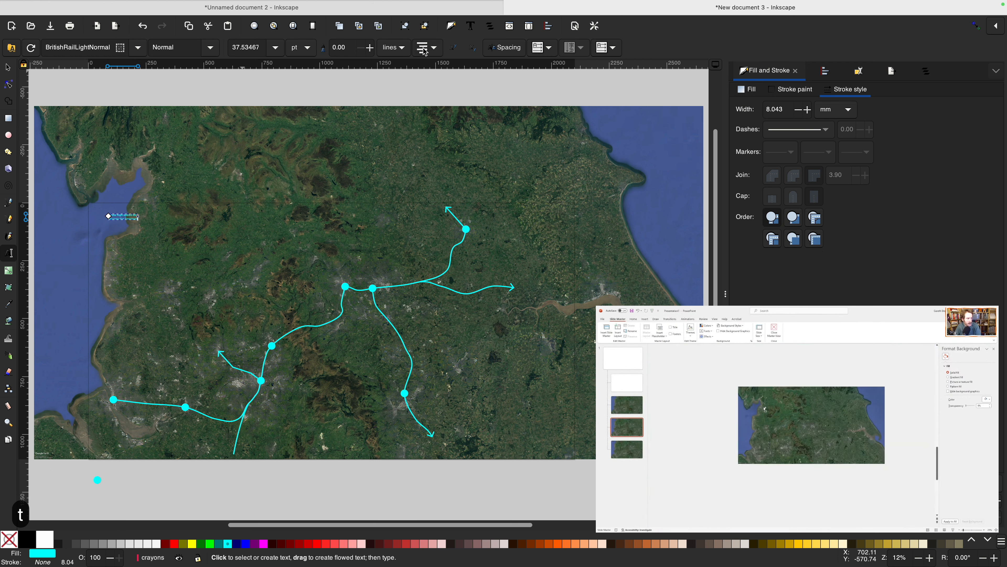
Set the title text's font size to 144 pt, shift it slightly down and deselect it.
click(427, 47)
click(428, 18)
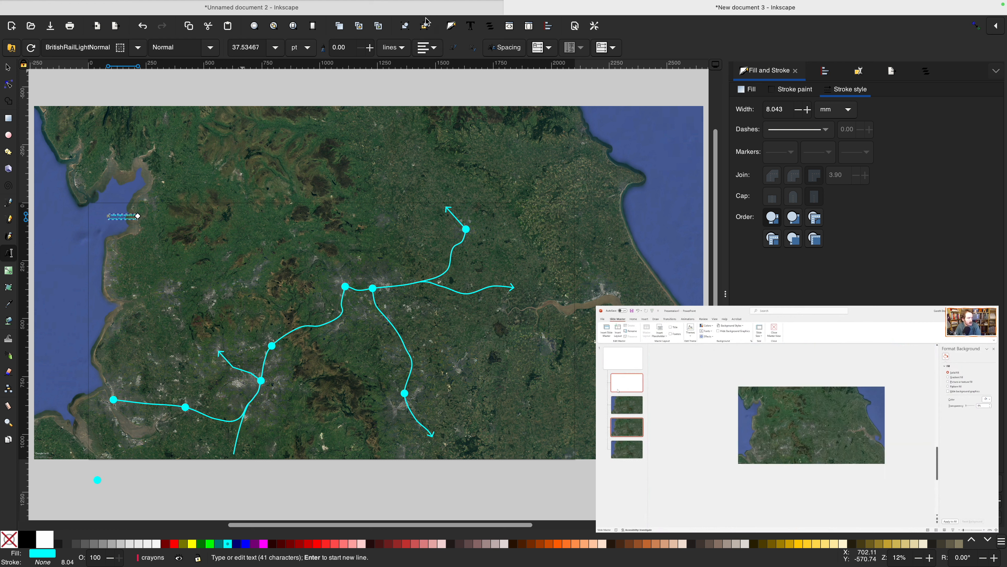
triple_click(249, 53)
text(144)
key(Return)
key(F1)
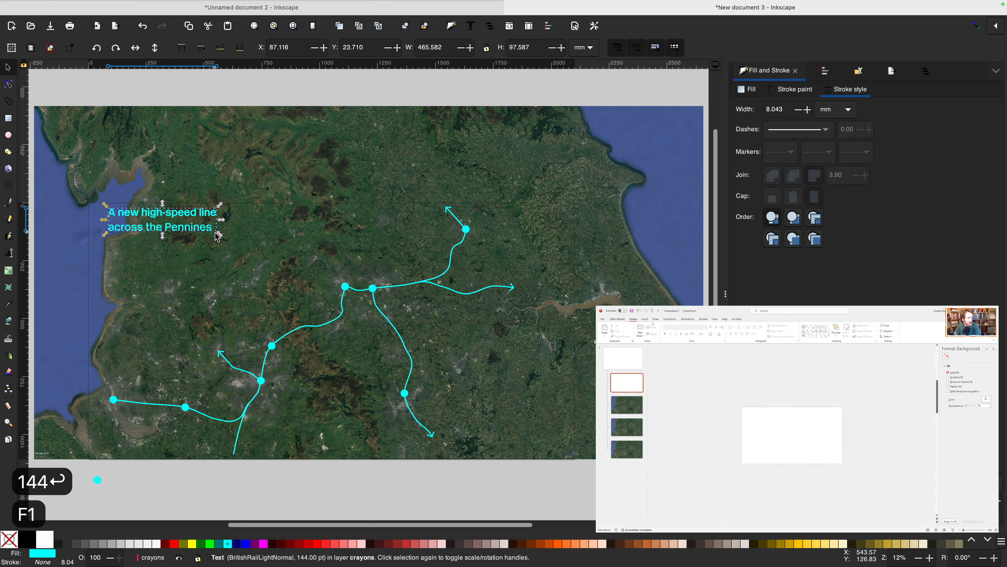
drag(172, 235, 173, 245)
click(298, 481)
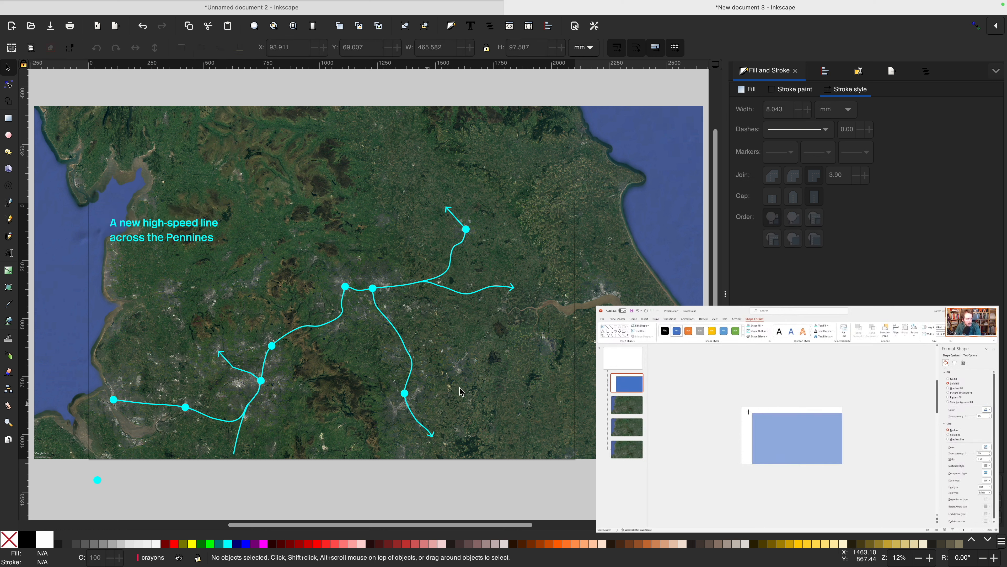
Add a layer named Box above the crayons layer and move the page-sized rectangle into it.
key(shift+super+l)
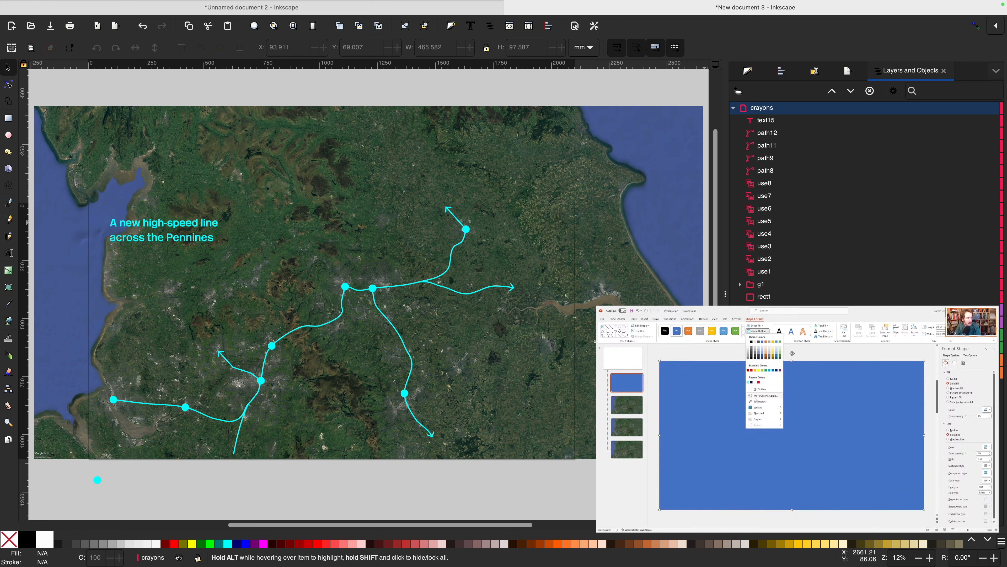
click(771, 297)
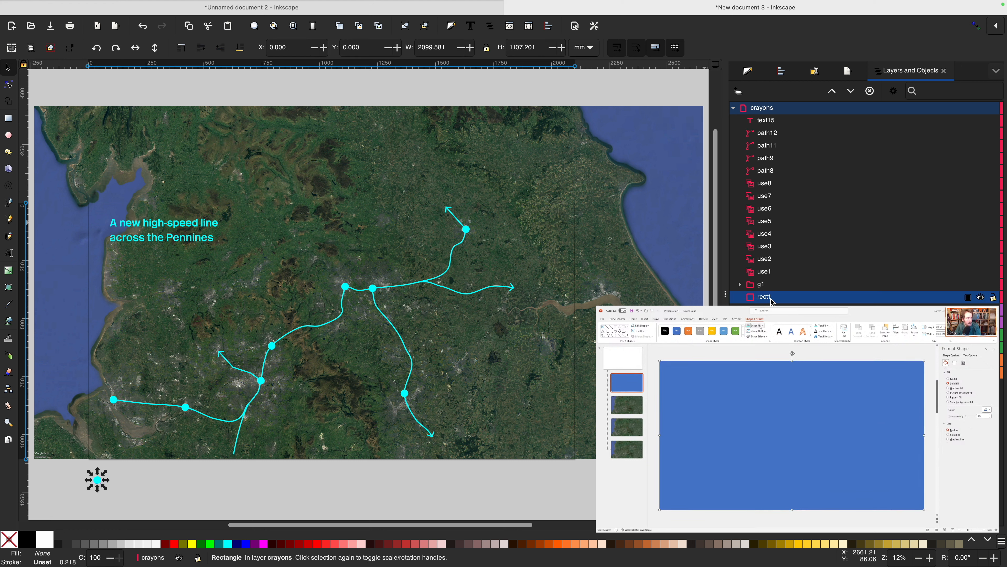
click(737, 92)
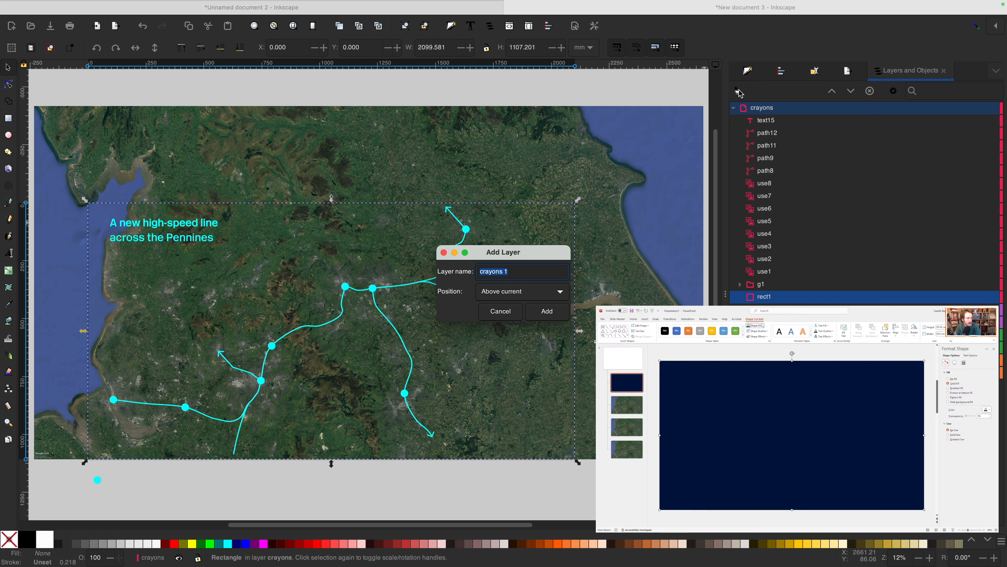
text(Box)
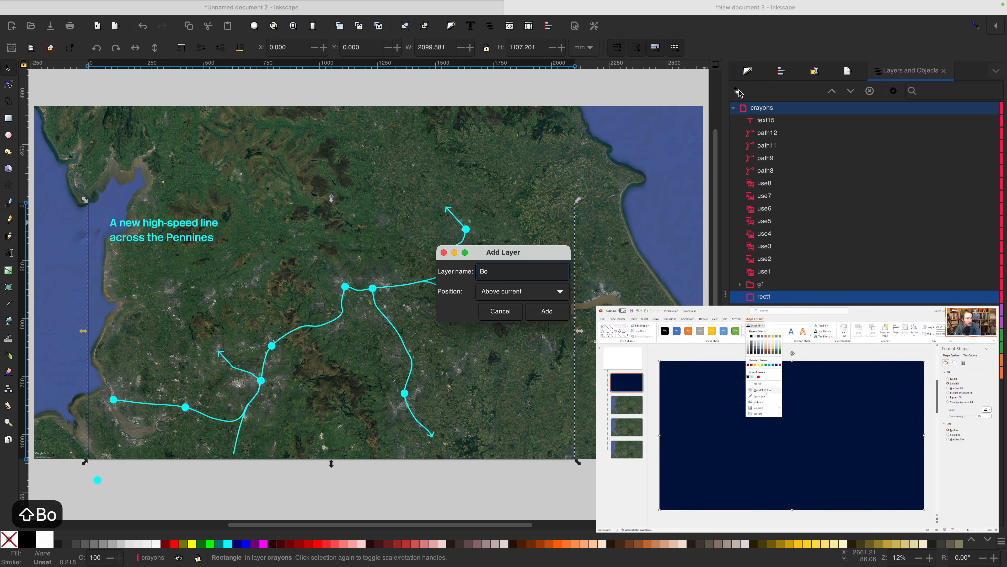
key(Return)
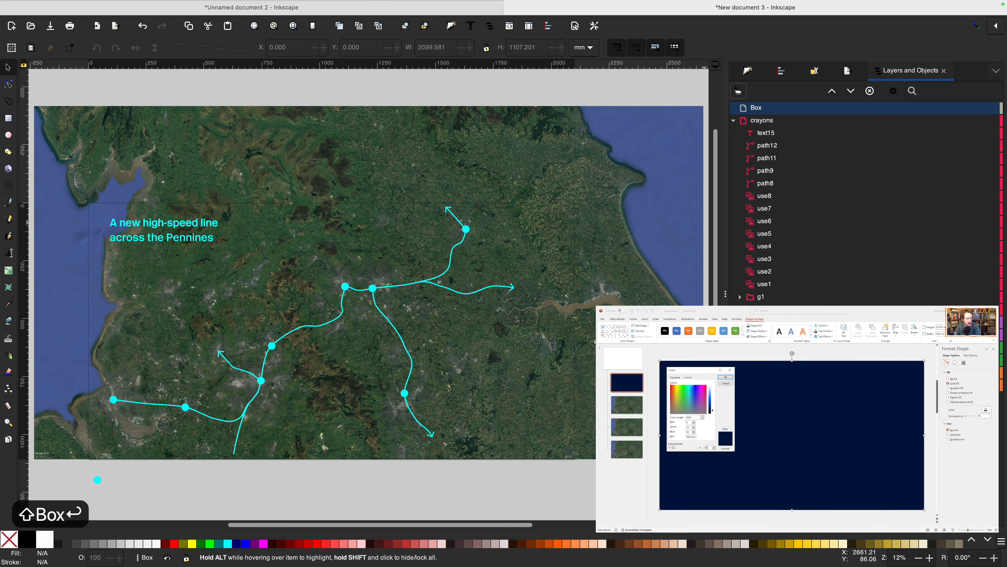
drag(755, 305, 756, 112)
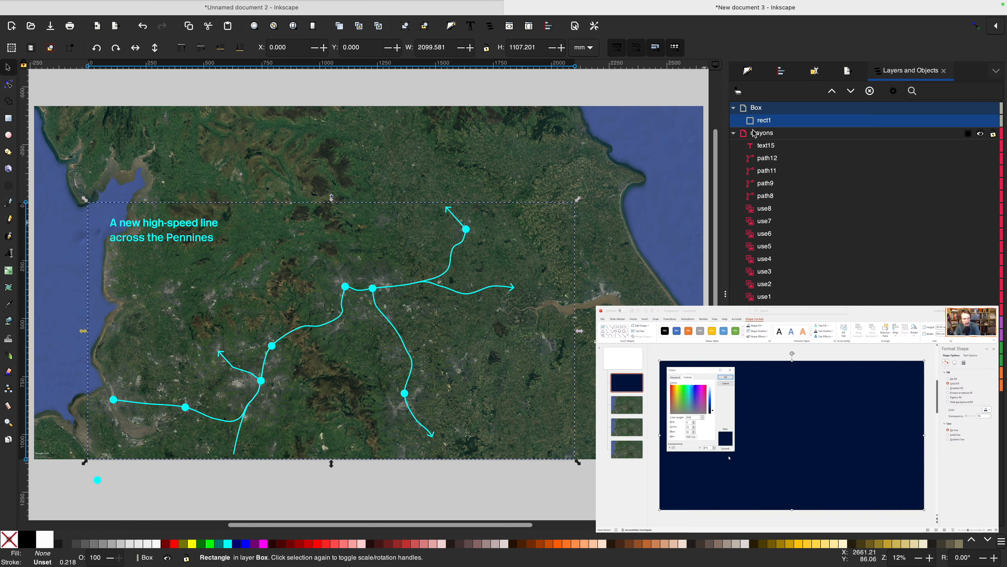
Raise the crayons layer above the Box layer.
click(756, 107)
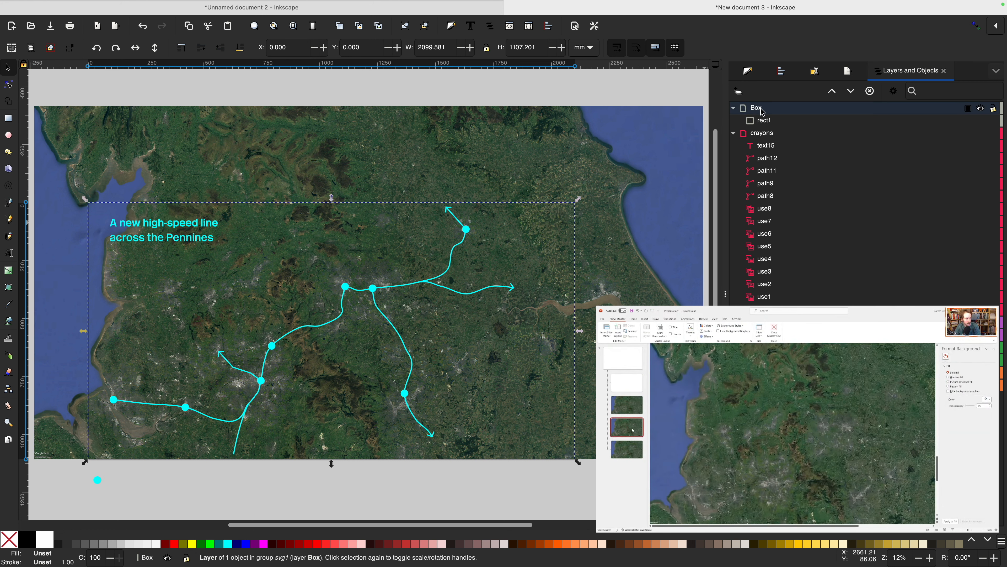
click(744, 115)
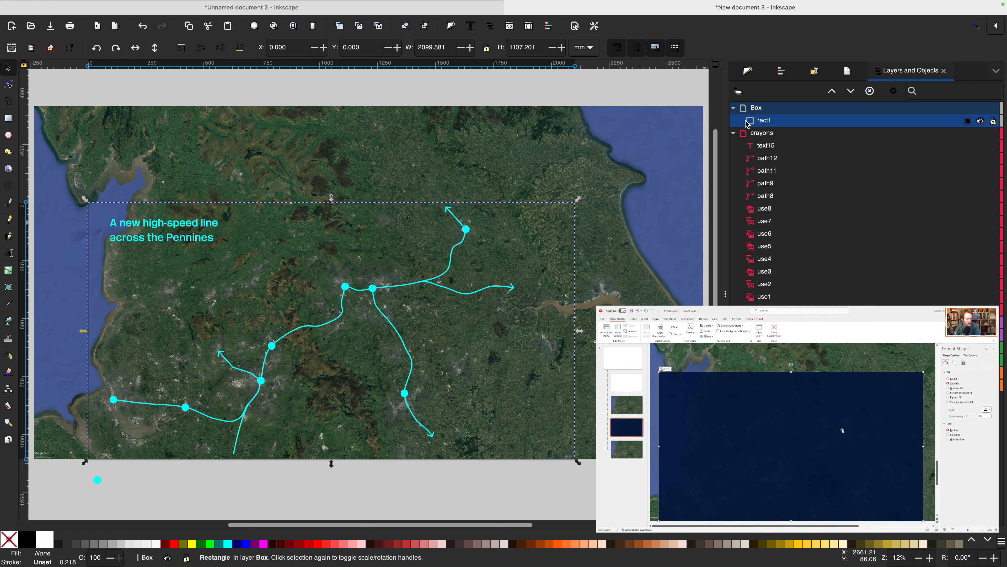
click(751, 134)
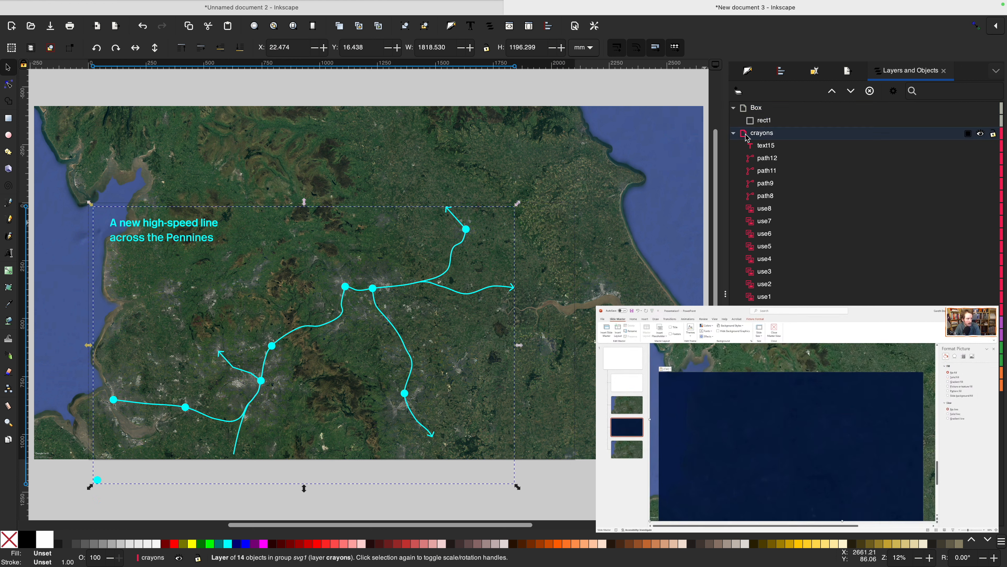
right_click(745, 137)
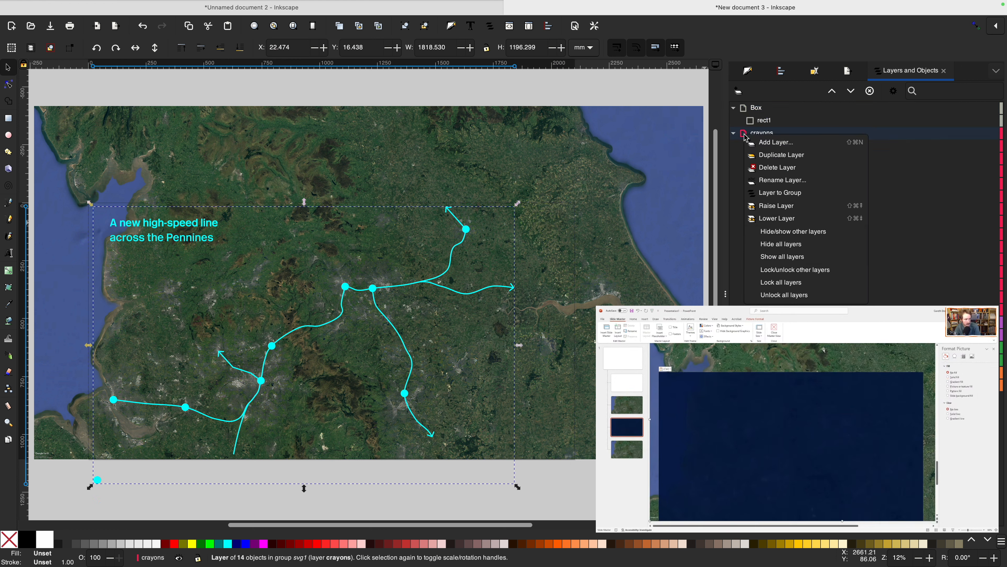
click(795, 207)
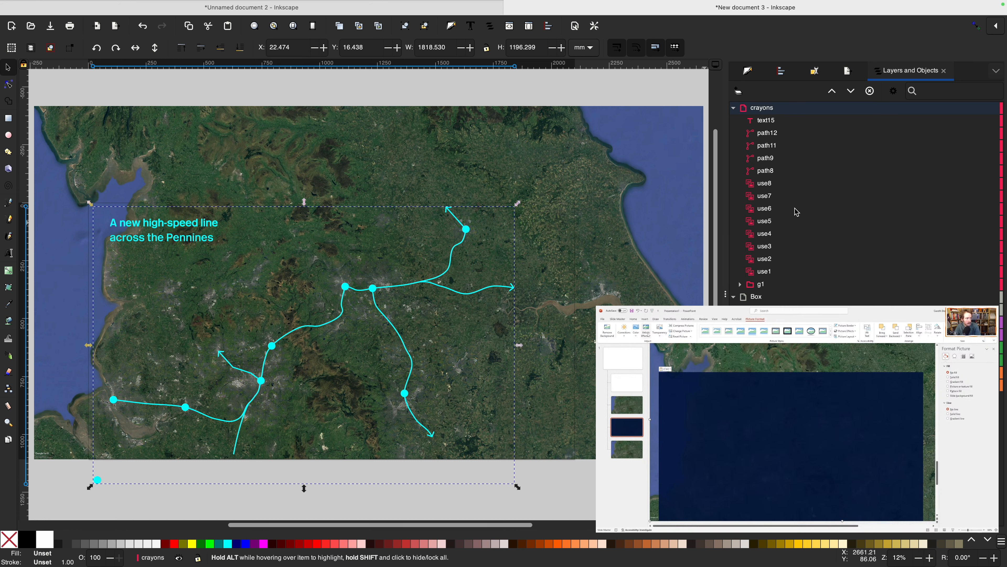
Fill the rectangle in the Box layer with Navy (#000080), set its fill alpha to 80 and deselect it.
click(767, 309)
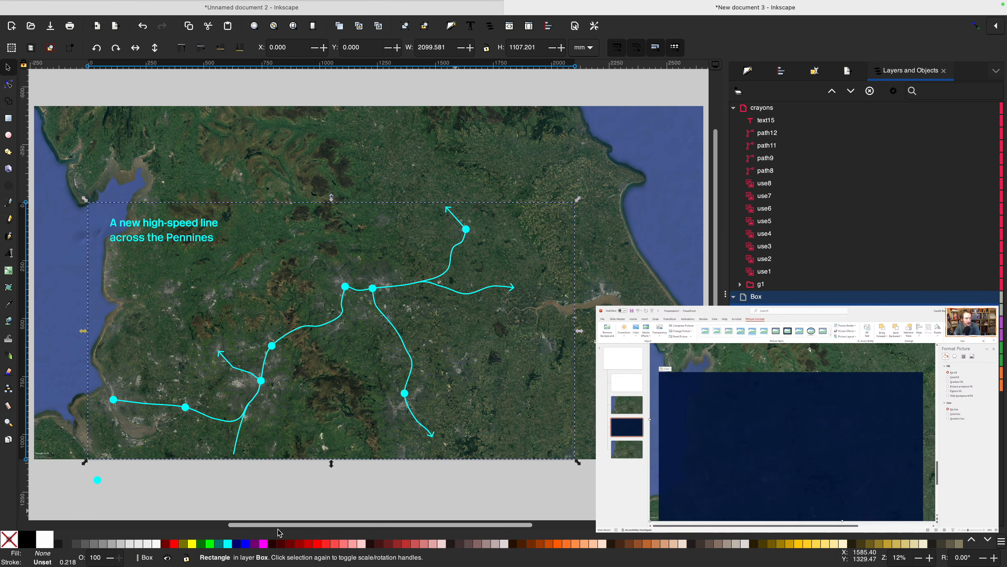
click(237, 543)
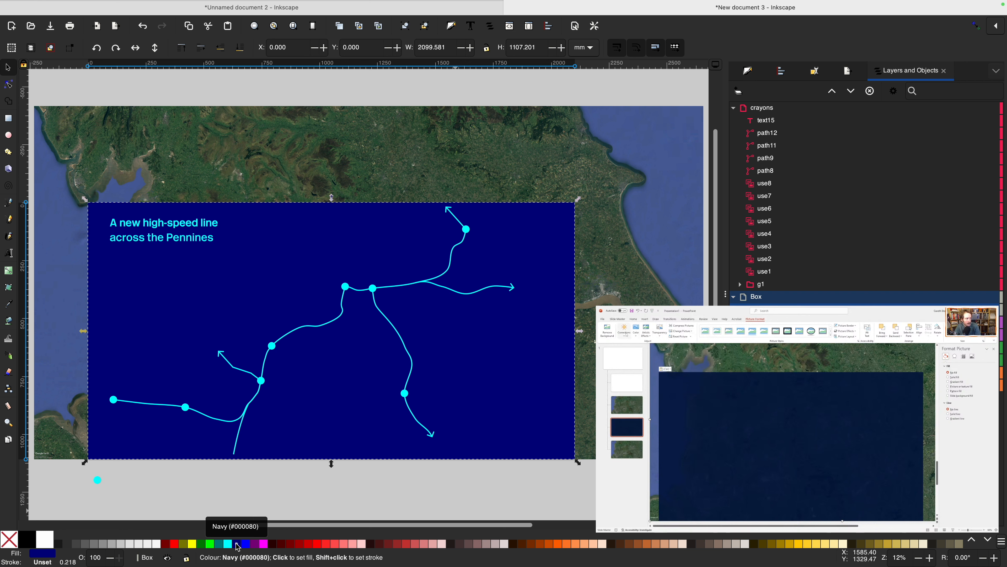
key(shift+super+f)
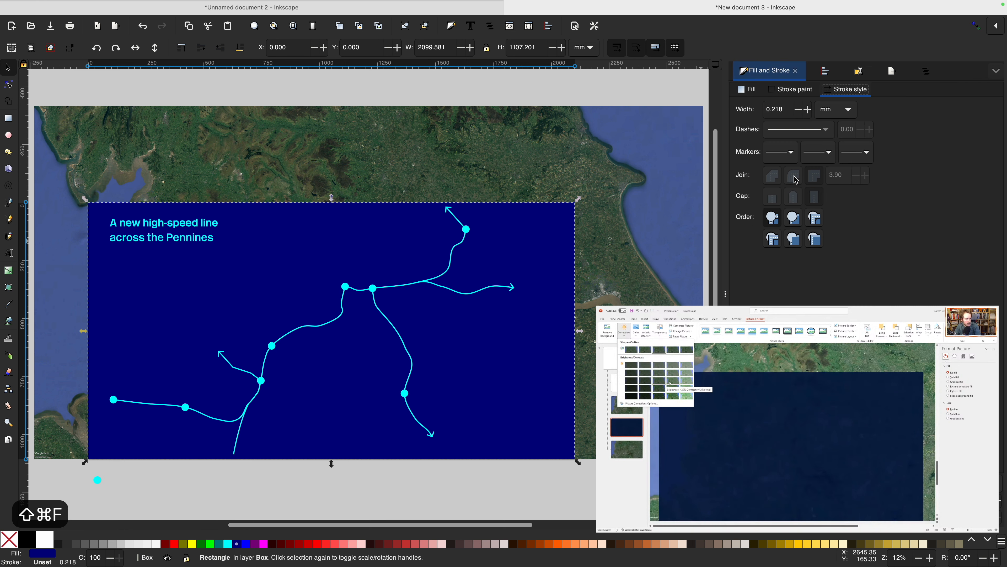
click(757, 92)
double_click(970, 218)
text(80)
key(Return)
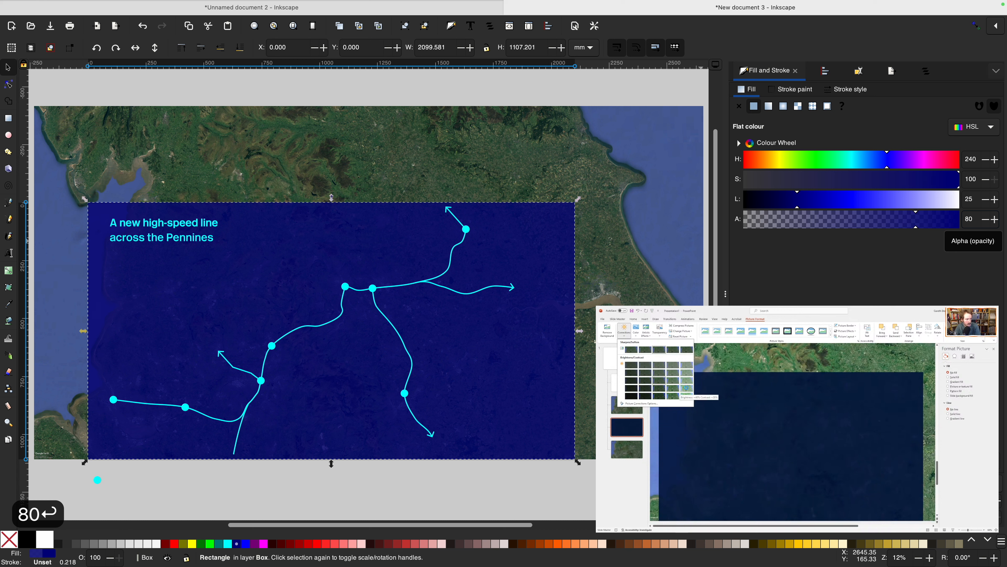
key(F1)
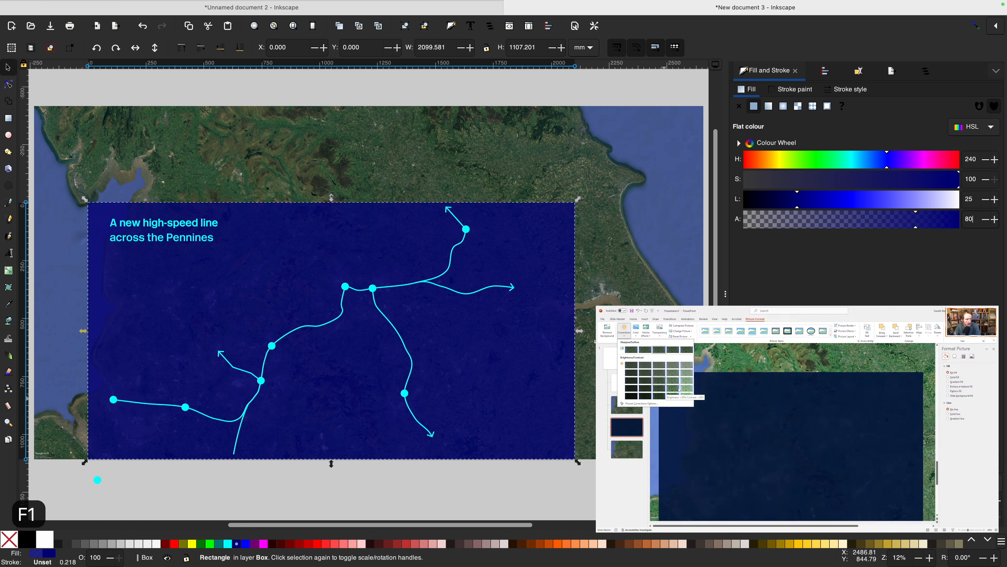
click(609, 414)
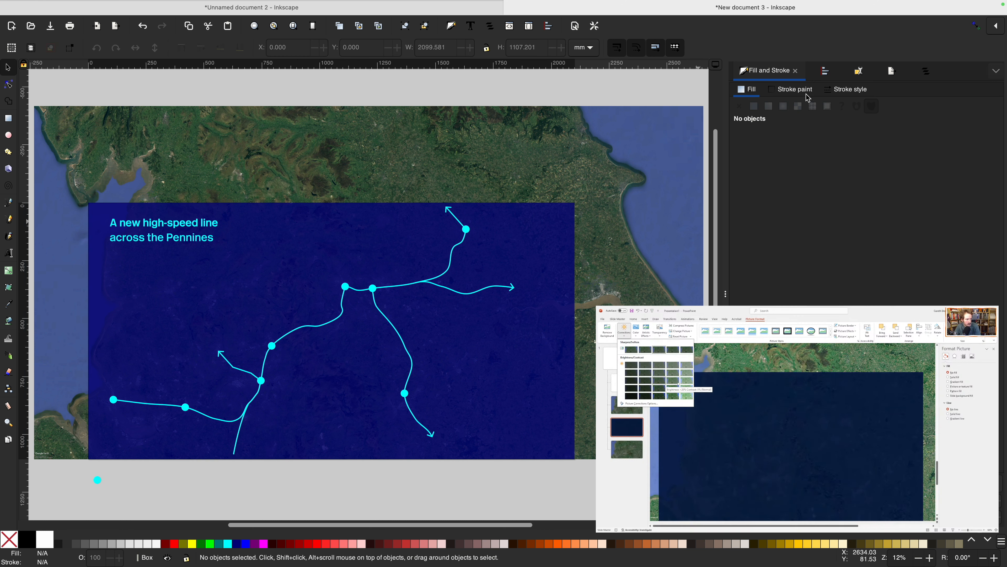
Select the satellite image in the base layer and look through the filters available for it.
key(super+shift+l)
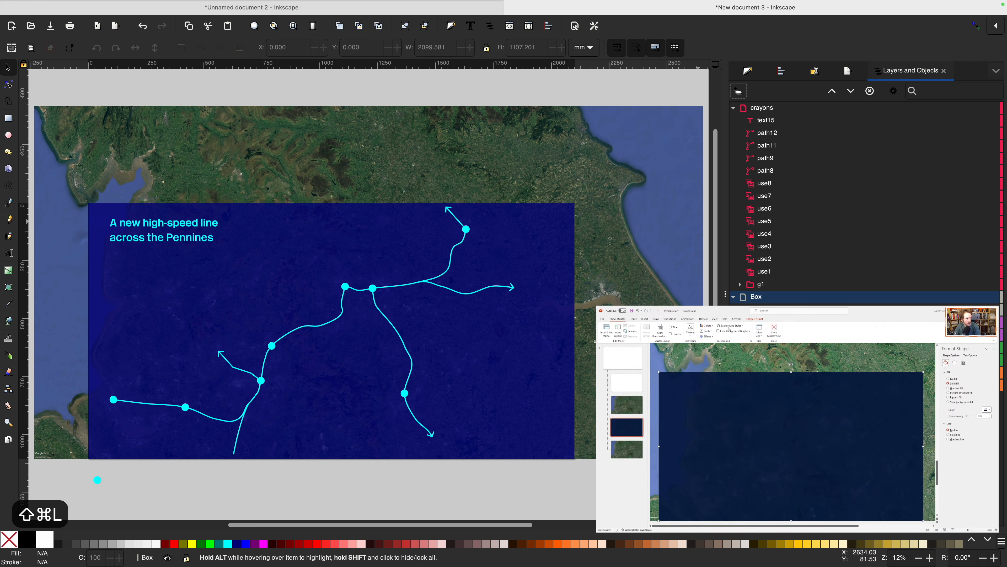
click(757, 373)
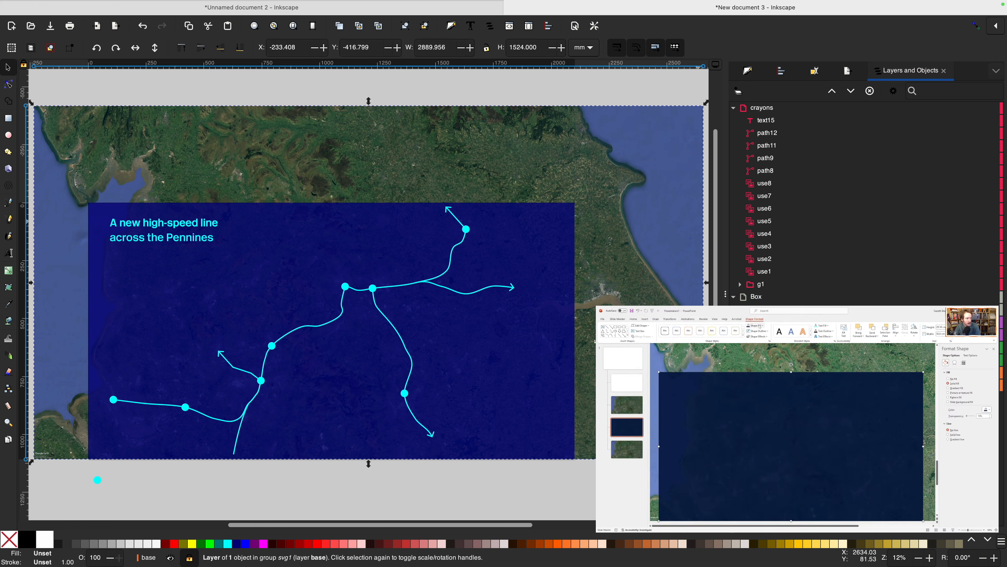
click(764, 385)
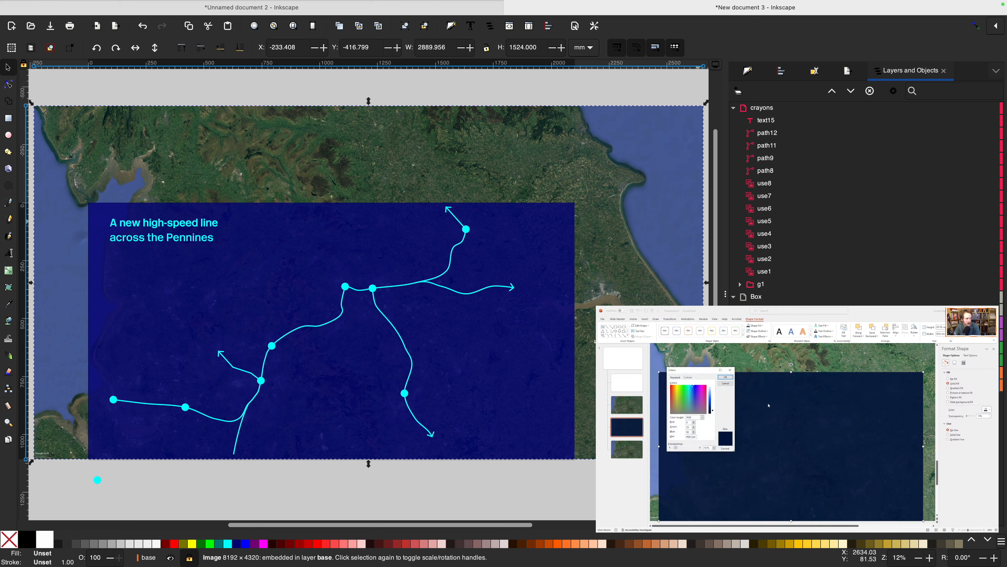
key(Escape)
click(757, 372)
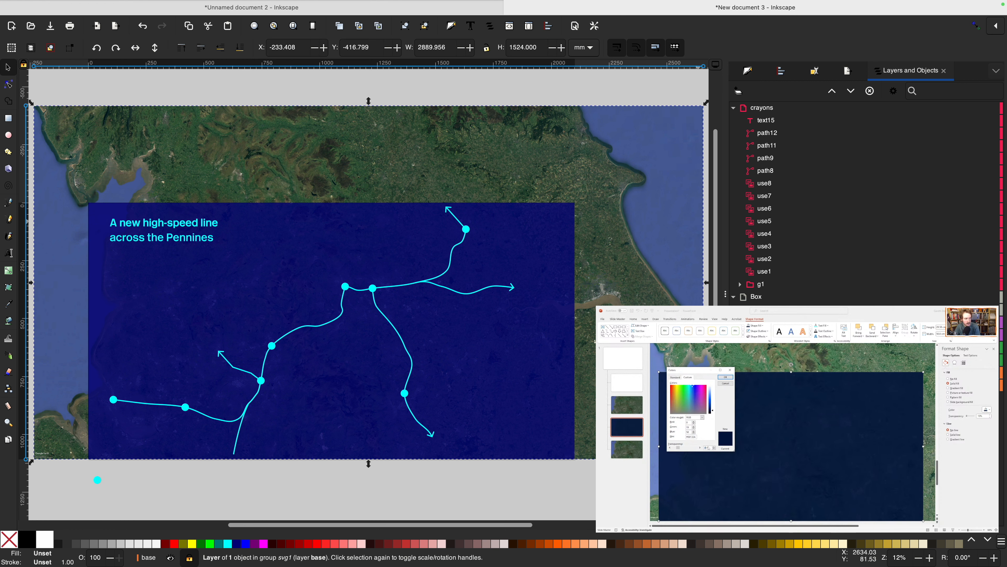
click(781, 415)
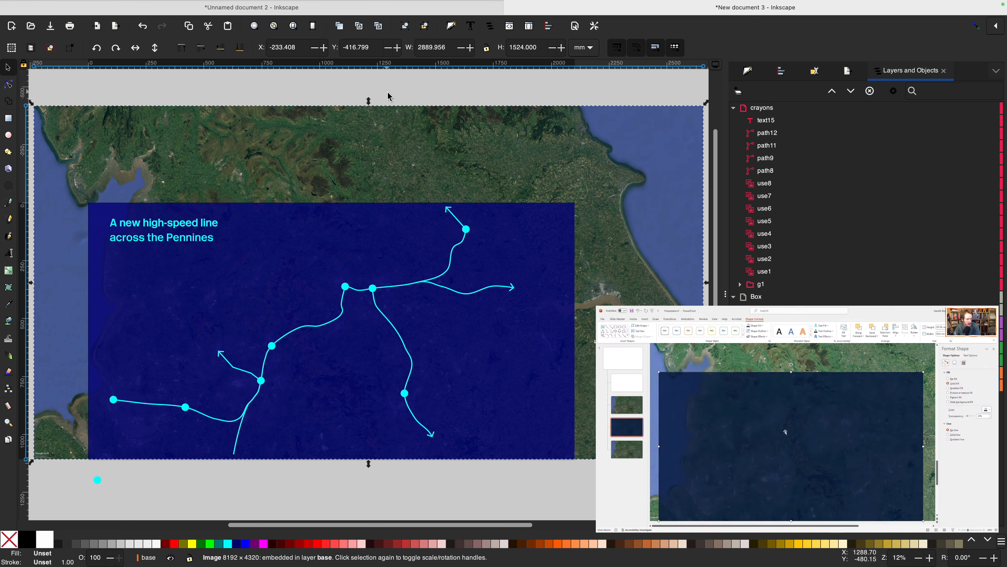
click(233, 6)
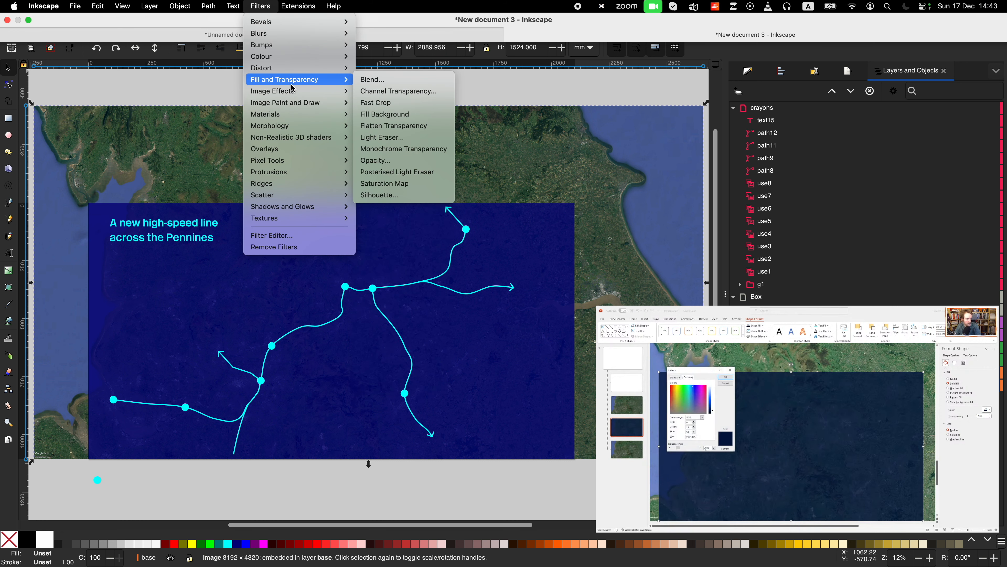
mouse_move(293, 92)
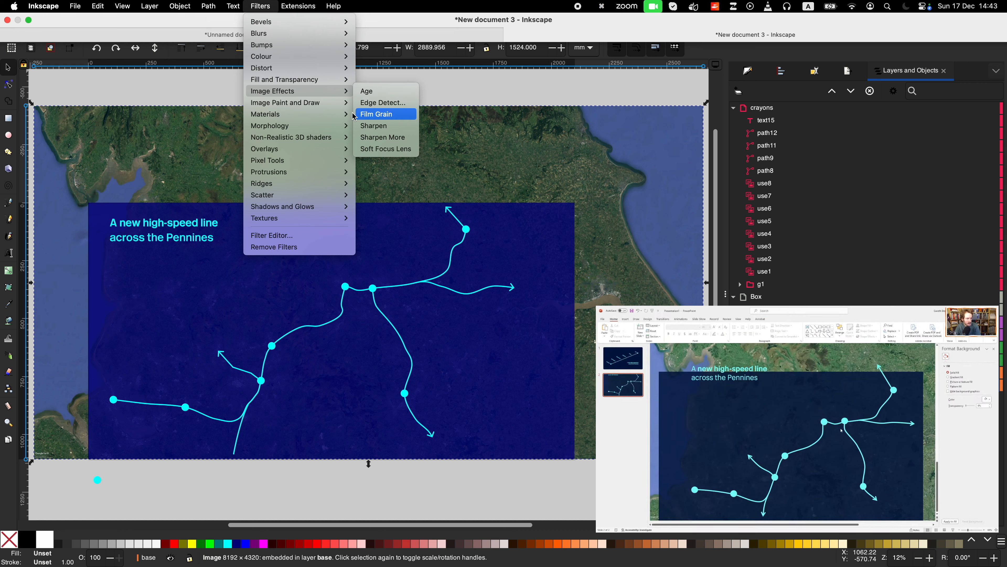
key(F1)
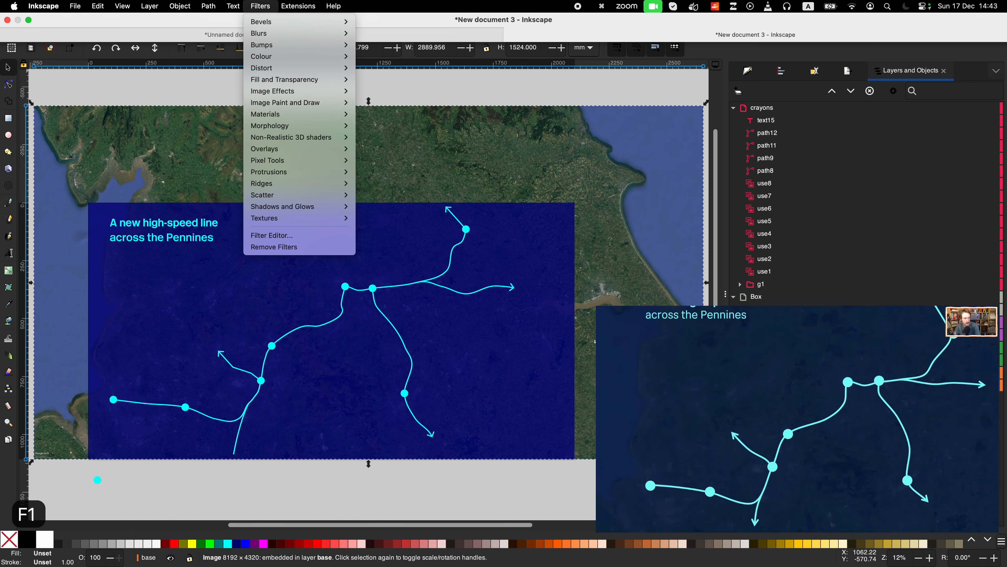
key(Escape)
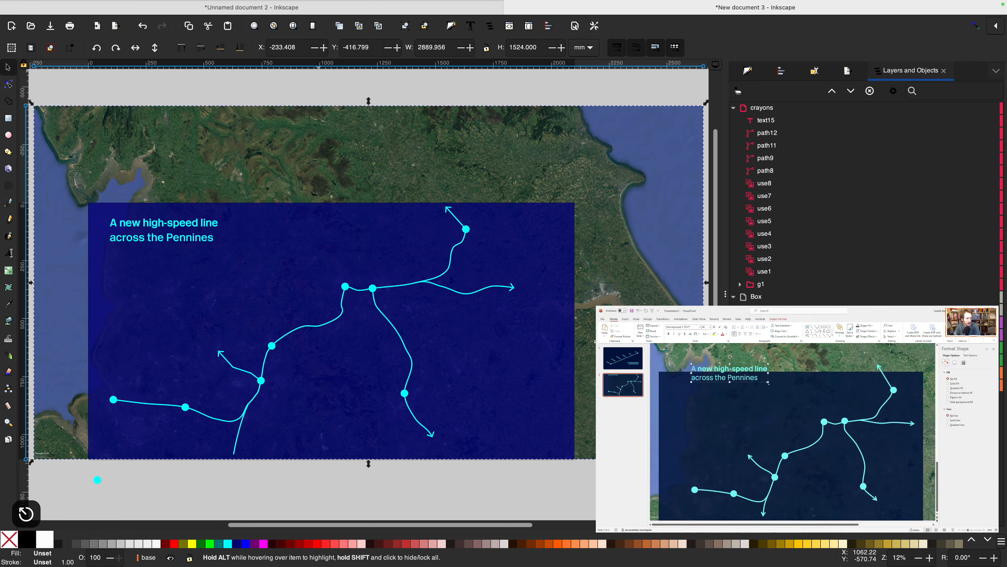
Darken the navy rectangle's fill to a lightness of 8, raise its alpha to 95 and deselect it.
click(526, 360)
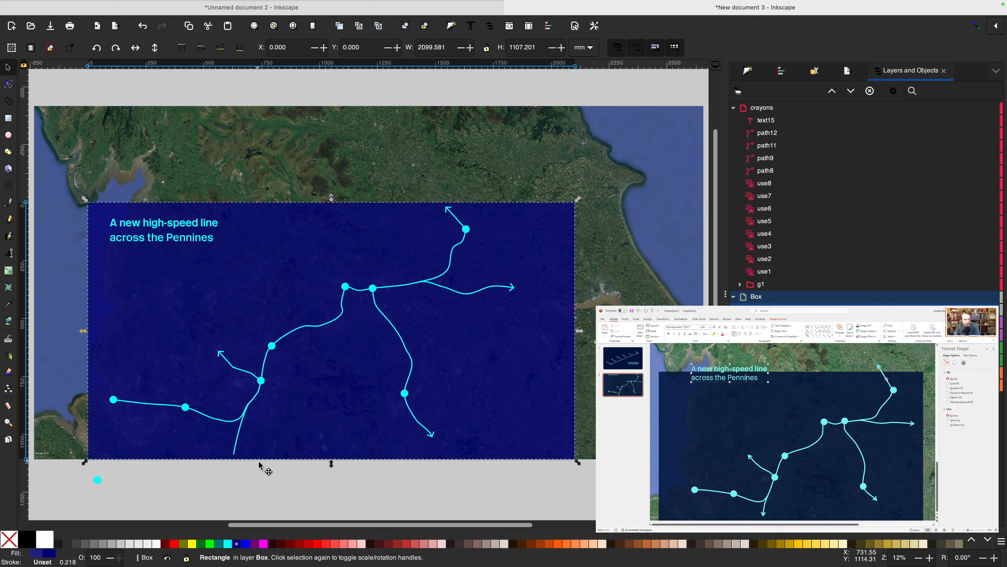
key(super+shift+f)
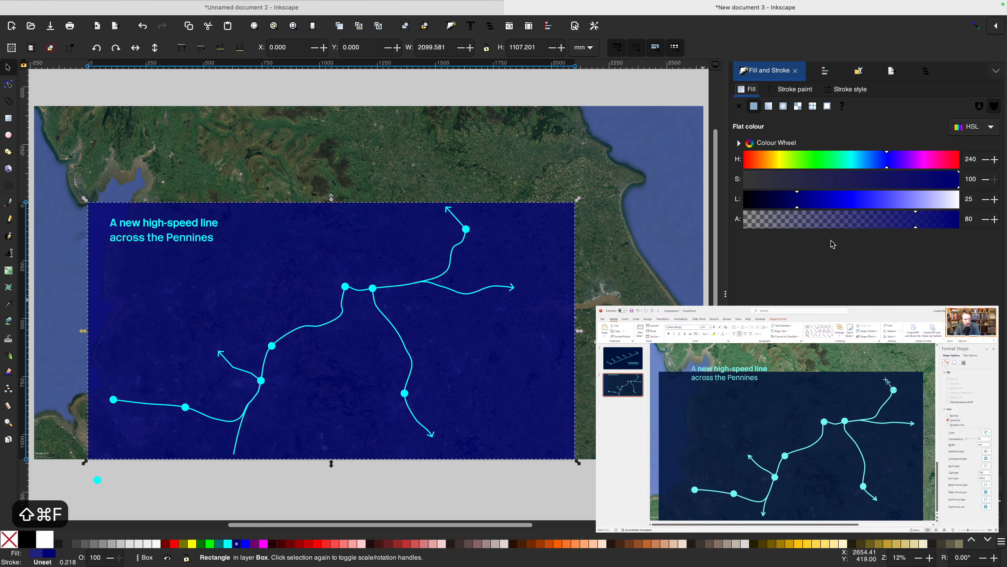
drag(786, 204, 767, 204)
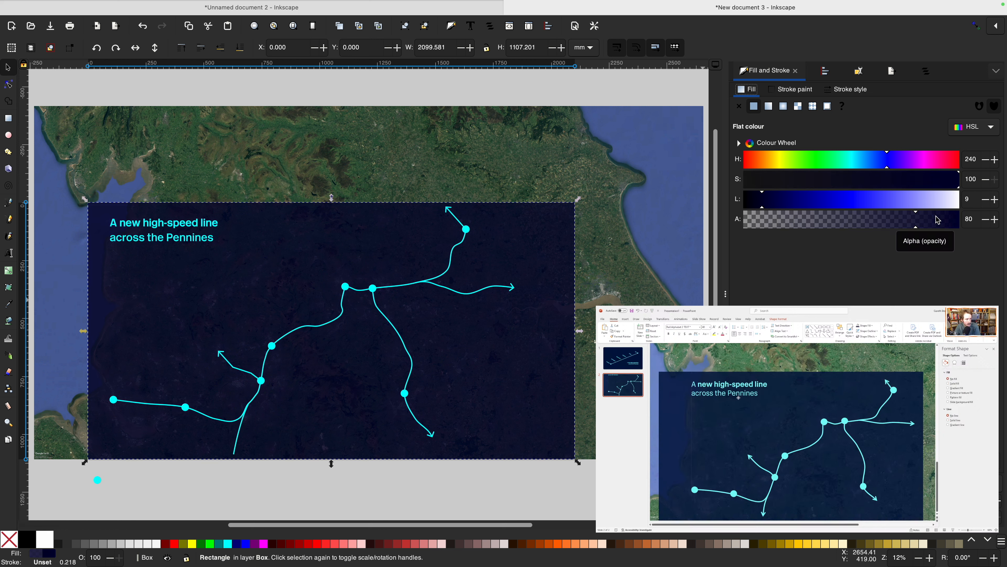
drag(928, 223, 942, 224)
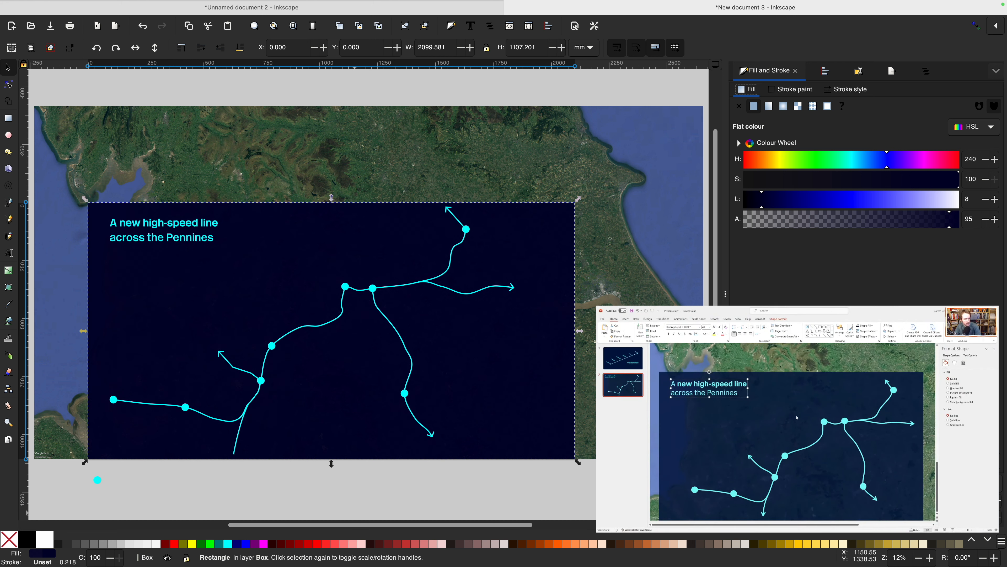
click(313, 492)
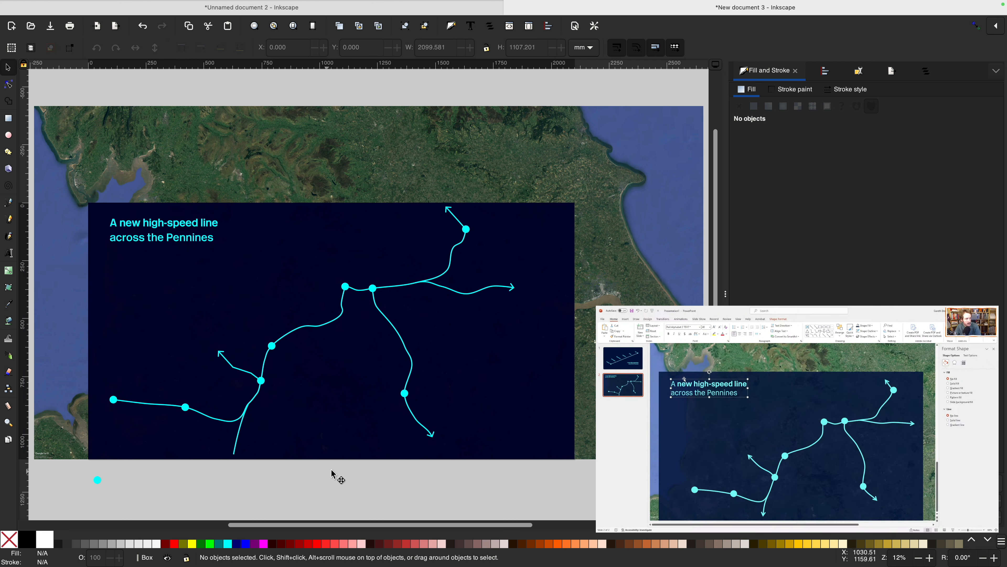
scroll(373, 482, left, 3)
scroll(372, 481, down, 3)
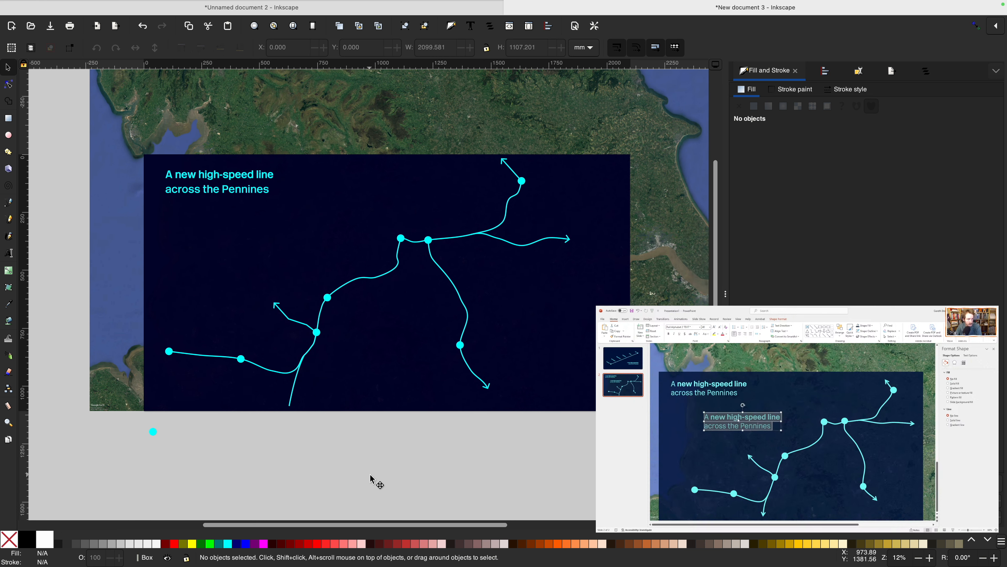
Shorten the arrow-ended segment beyond the northeasternmost dot by moving its end node closer to the dot.
click(499, 176)
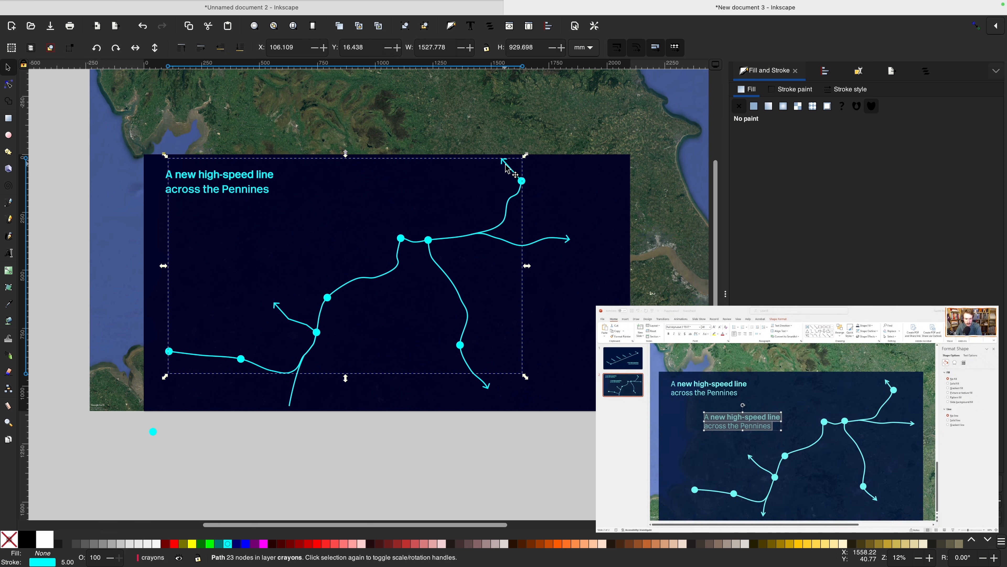
key(F2)
drag(503, 160, 510, 168)
key(F1)
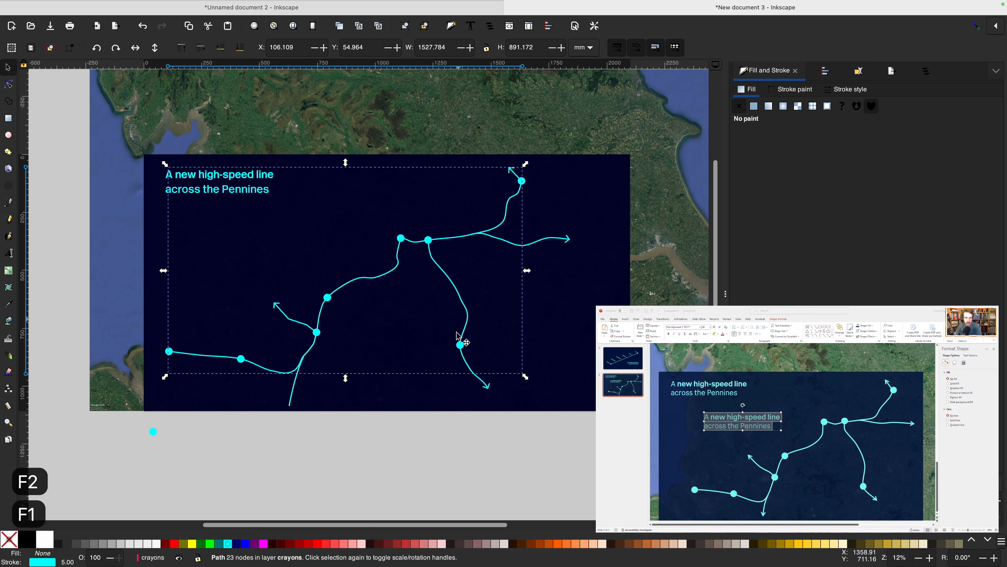
Copy the Warrington label from the other open document and paste it into the map document.
key(super+grave)
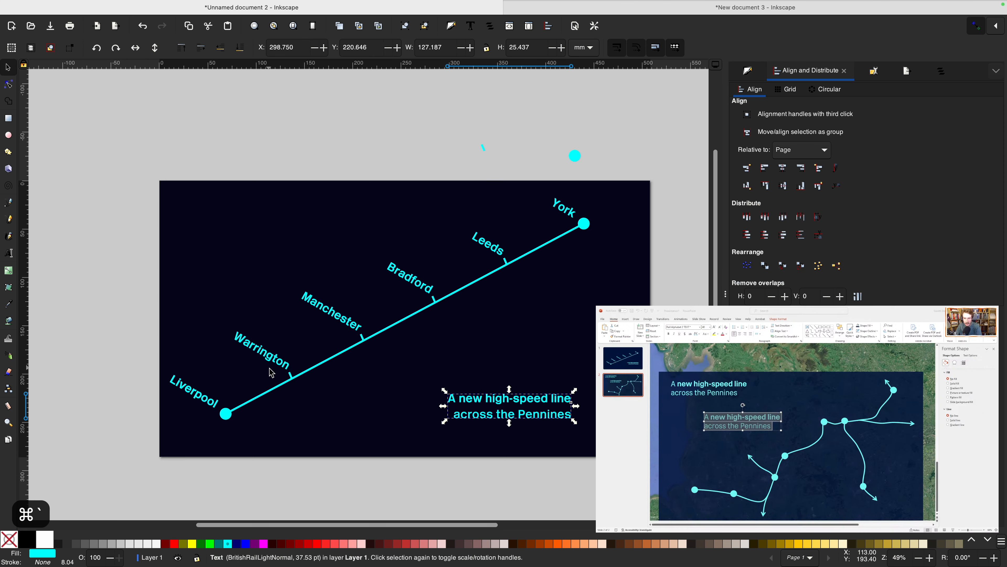
click(262, 355)
key(super+c)
key(super+grave)
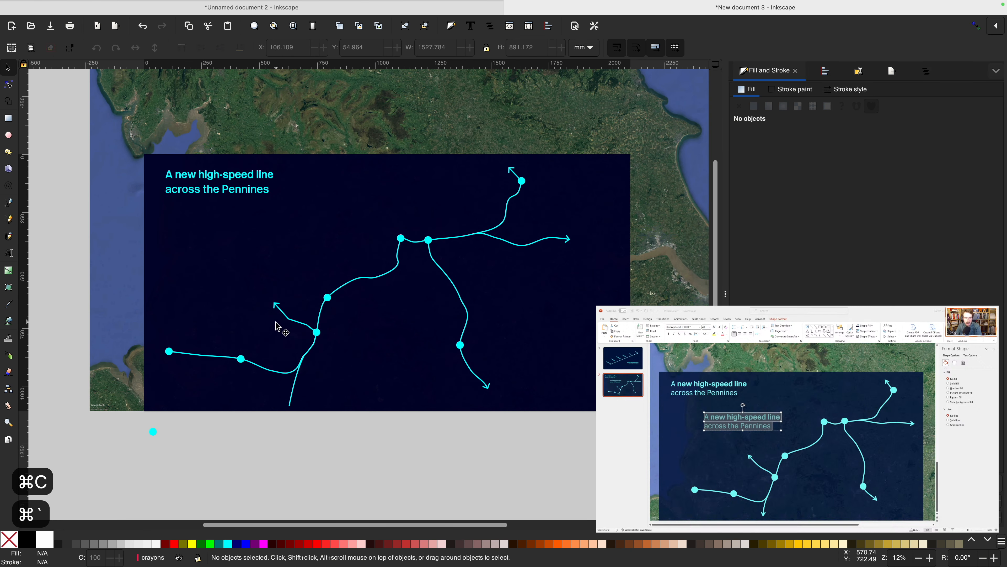
key(super+v)
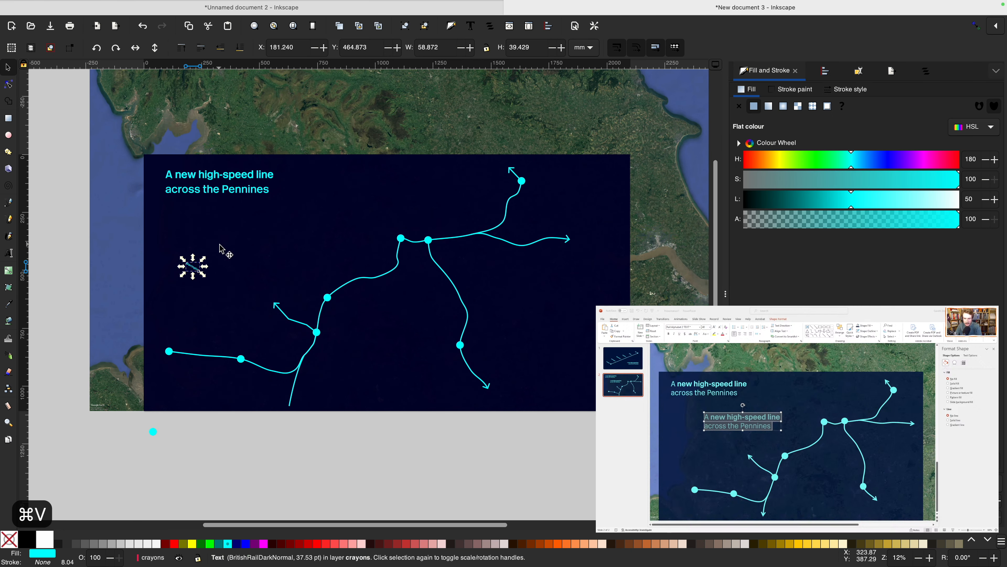
Set the pasted Warrington label's font size to 144 pt and rotate it until the text is horizontal.
key(t)
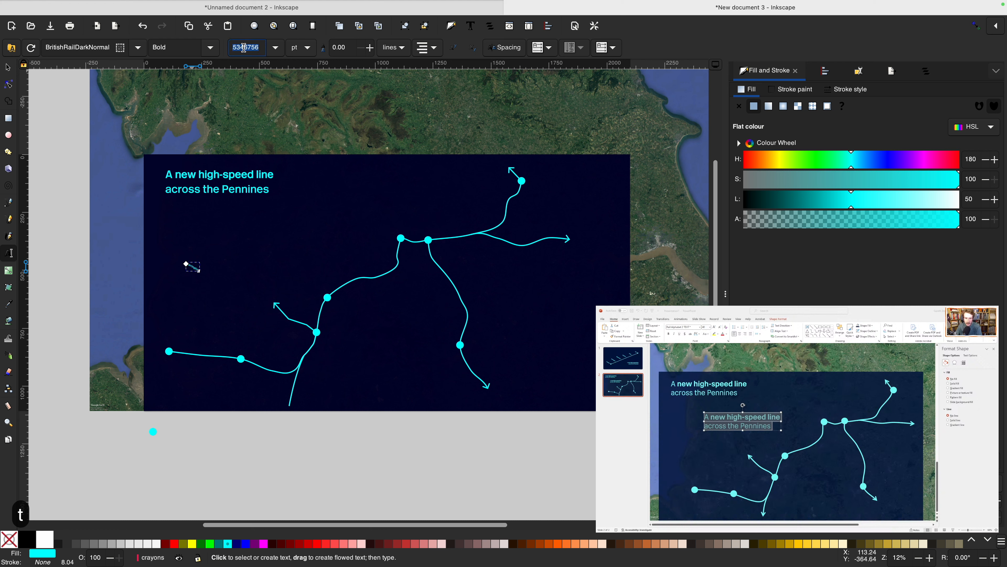
text(144)
key(Return)
key(F1)
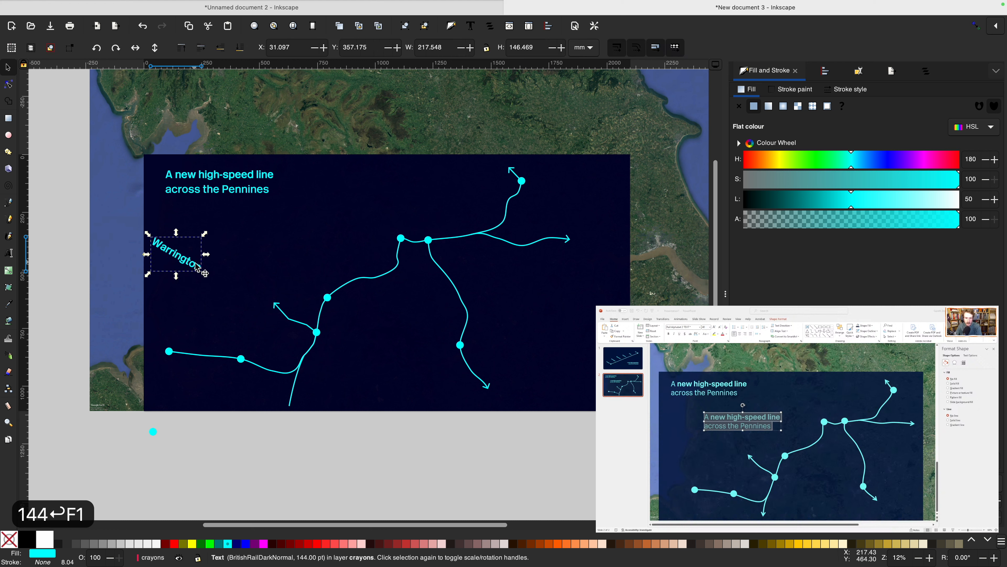
click(187, 263)
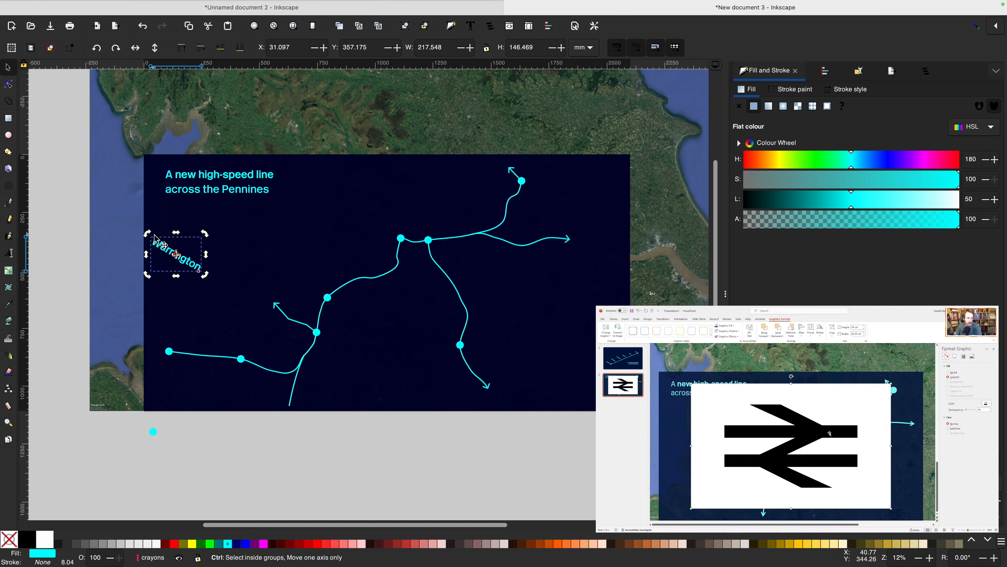
drag(148, 234, 147, 251)
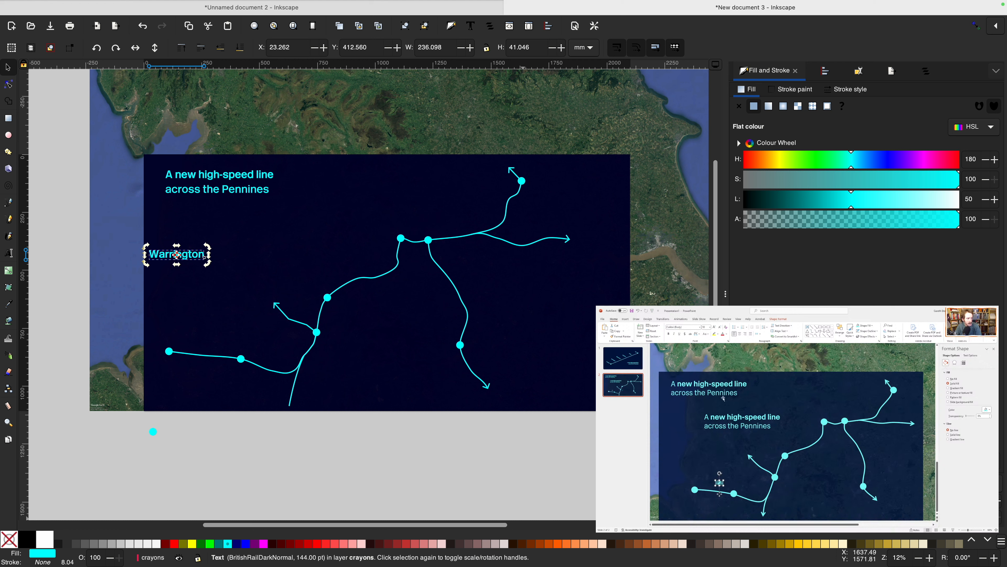
Import the rail double-arrow SVG as editable objects and fill it with the cyan sampled from a station dot.
drag(732, 416, 447, 463)
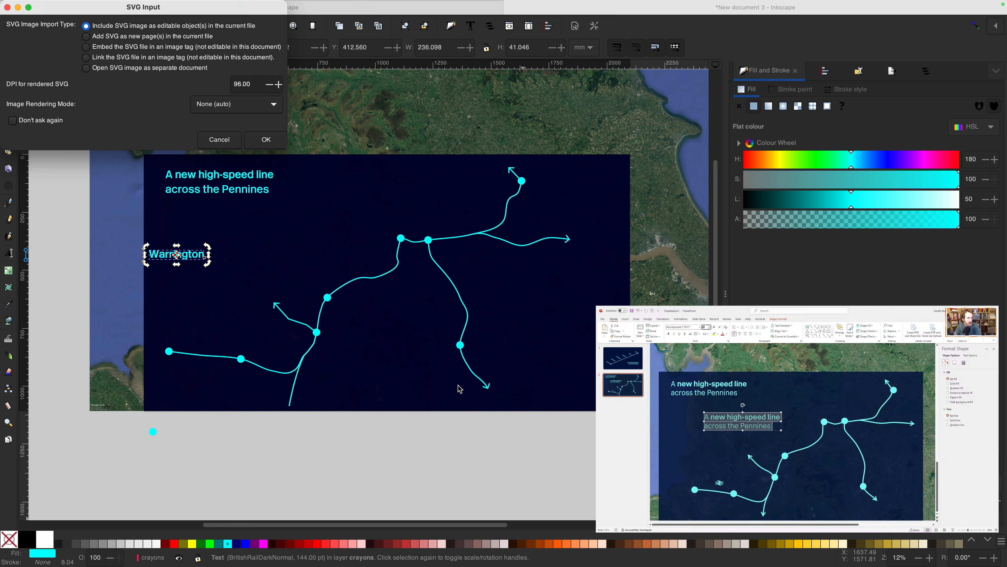
click(266, 139)
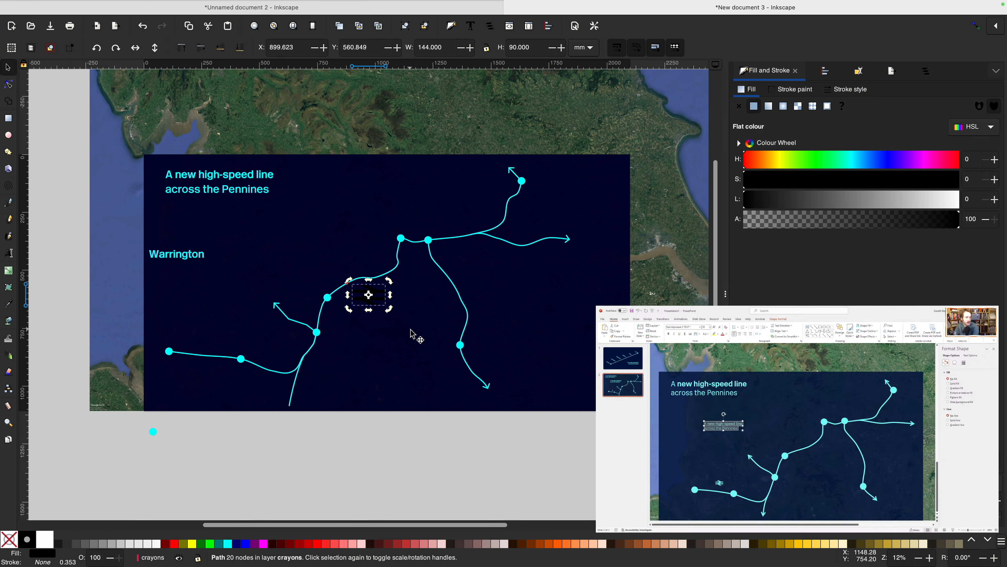
key(F6)
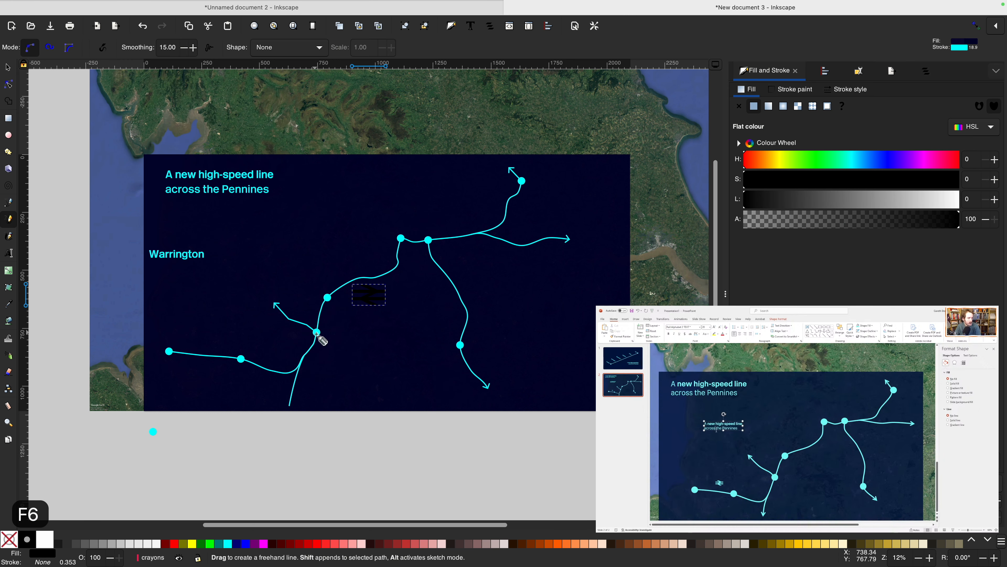
key(F7)
click(317, 332)
key(F1)
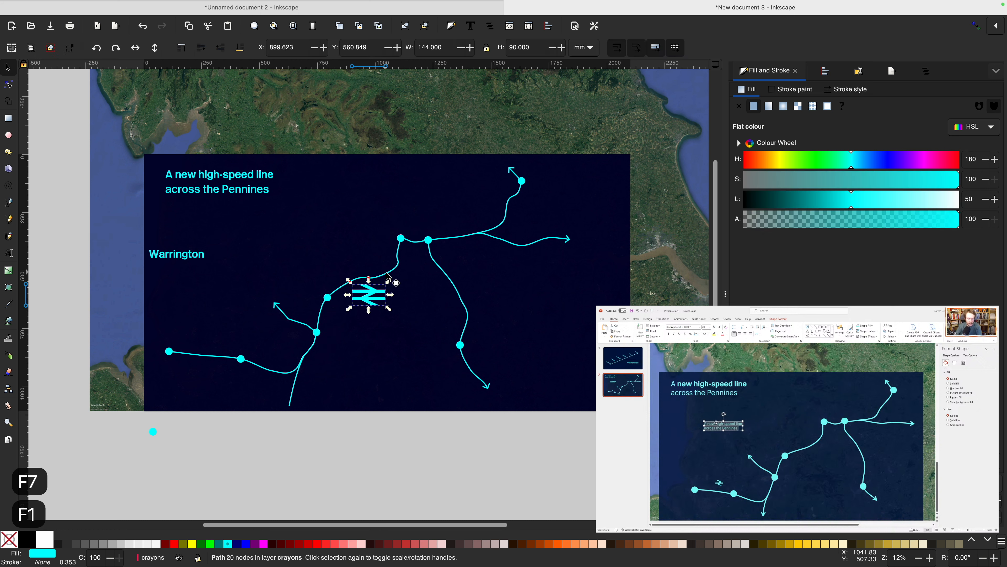
Scale the double-arrow logo down to about 64 by 40 mm and place it just above and left of the westernmost dot.
click(387, 313)
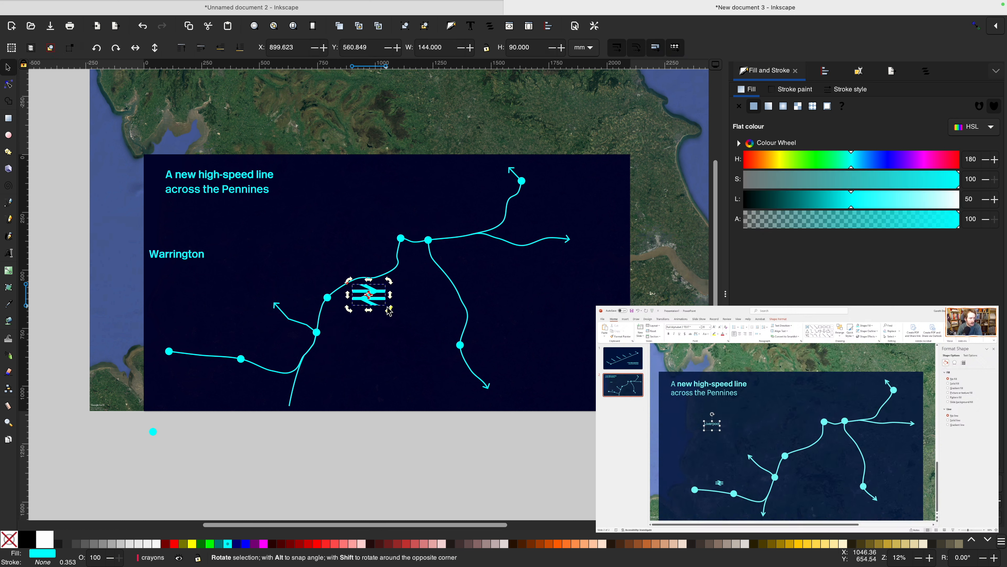
click(389, 312)
drag(389, 312, 374, 300)
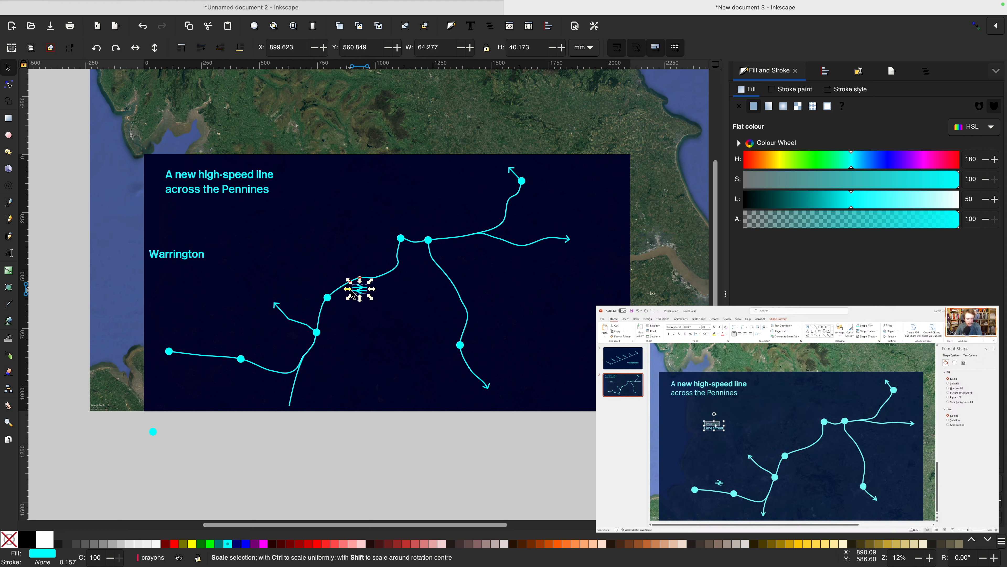
drag(361, 289, 159, 335)
Move the Warrington label beside the double-arrow logo and replace its text with "Liverpool" and "Lime Street" on two lines.
scroll(163, 335, up, 5)
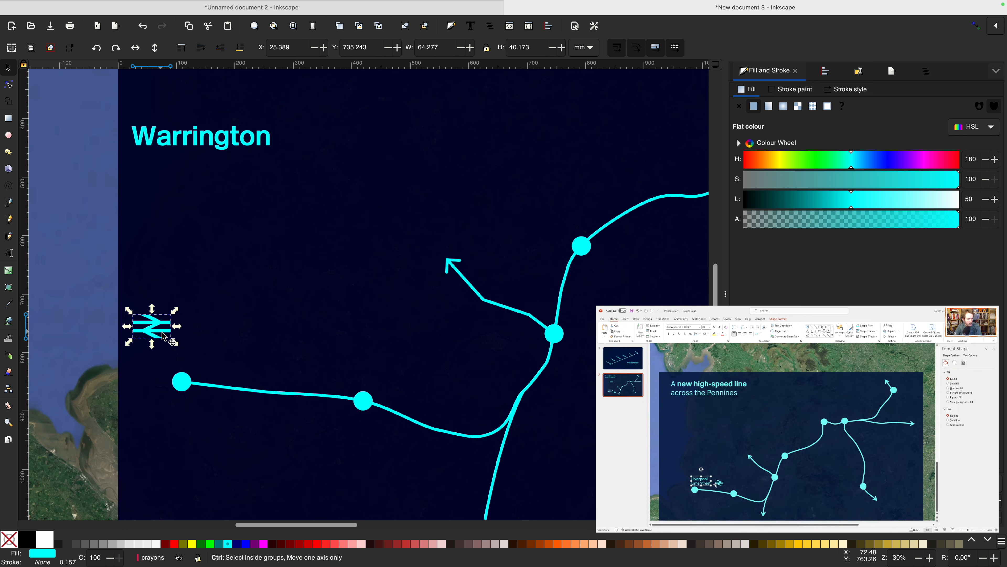
scroll(236, 152, down, 2)
click(221, 97)
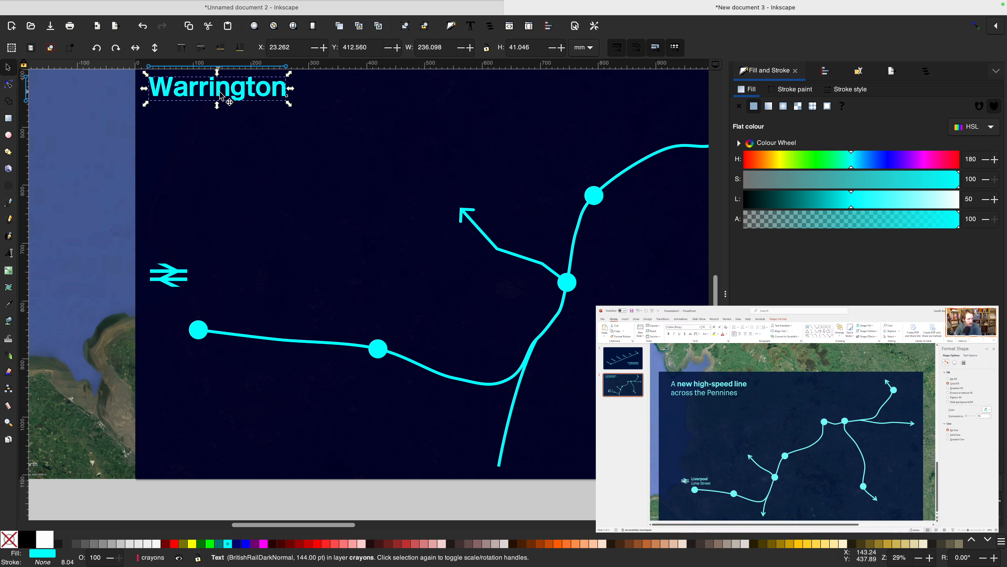
drag(221, 95, 281, 276)
key(t)
double_click(273, 270)
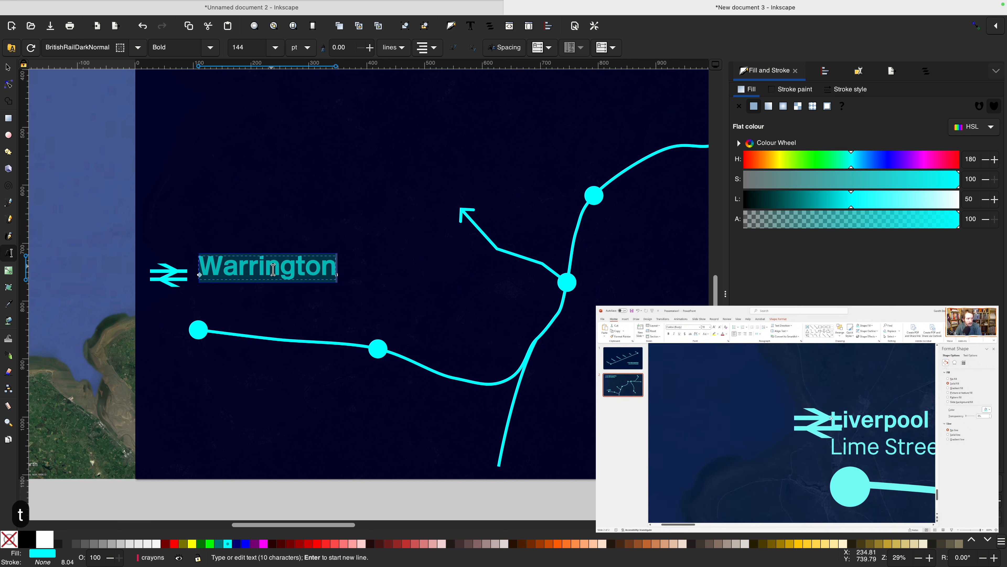
text(Liverpool)
key(Return)
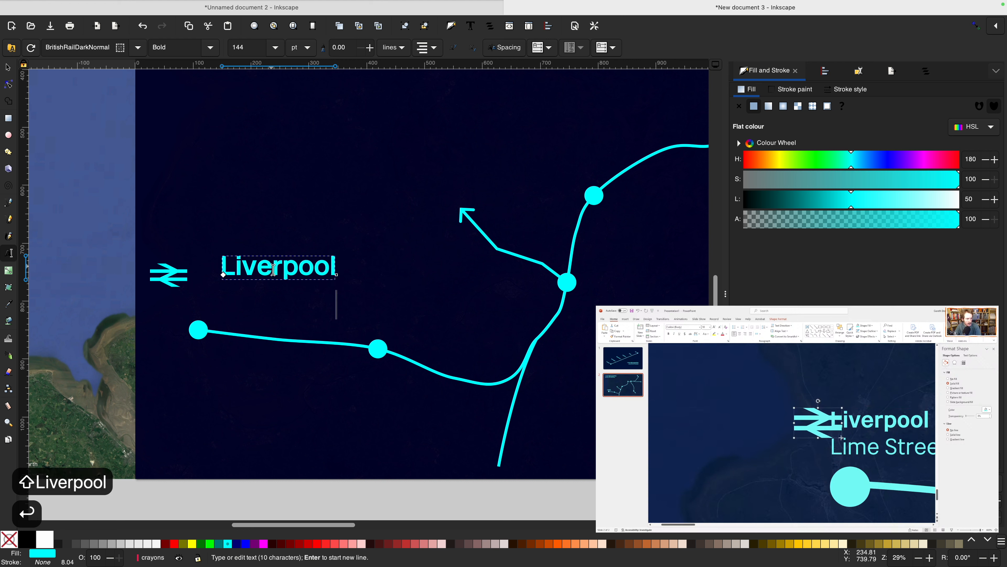
text(Lime Street)
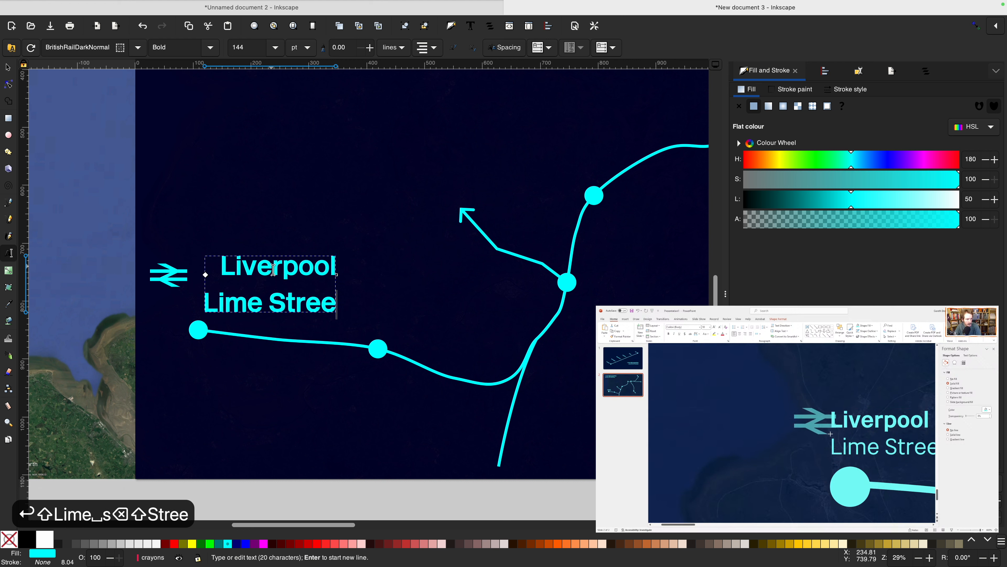
Set the "Lime Street" line to the New Rail Alphabet font in Ultra-Light.
key(super+a)
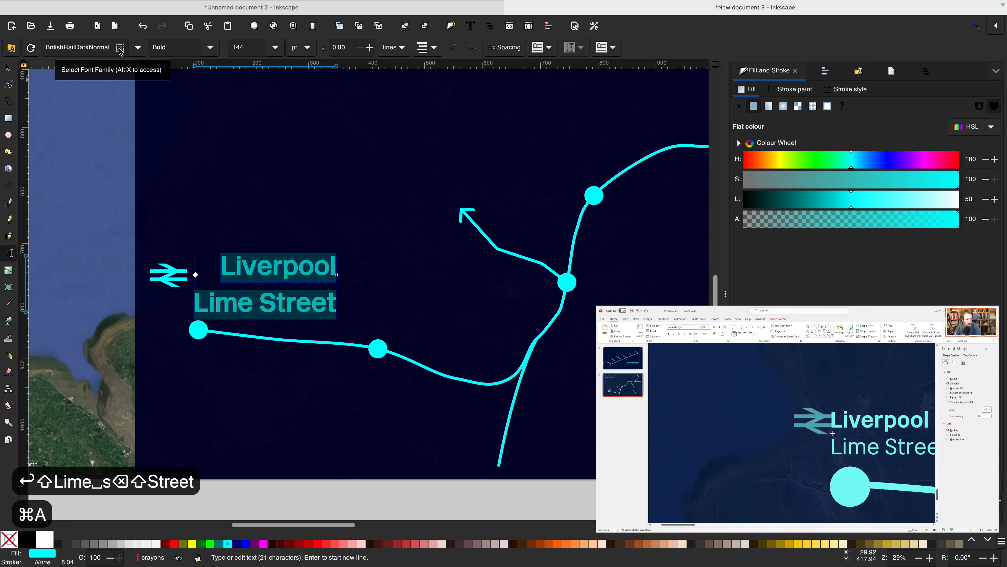
double_click(230, 300)
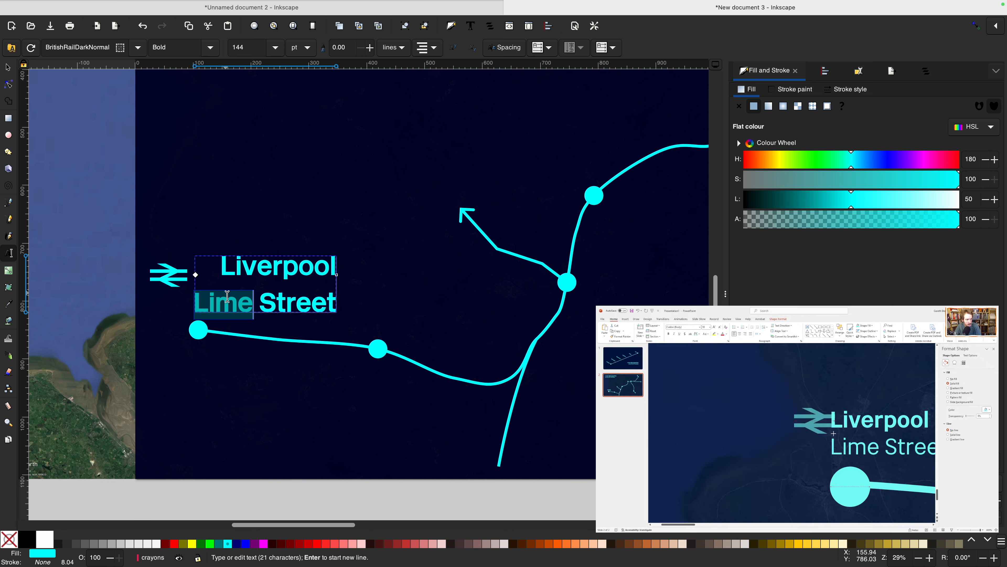
drag(230, 299, 304, 294)
text(New Rail)
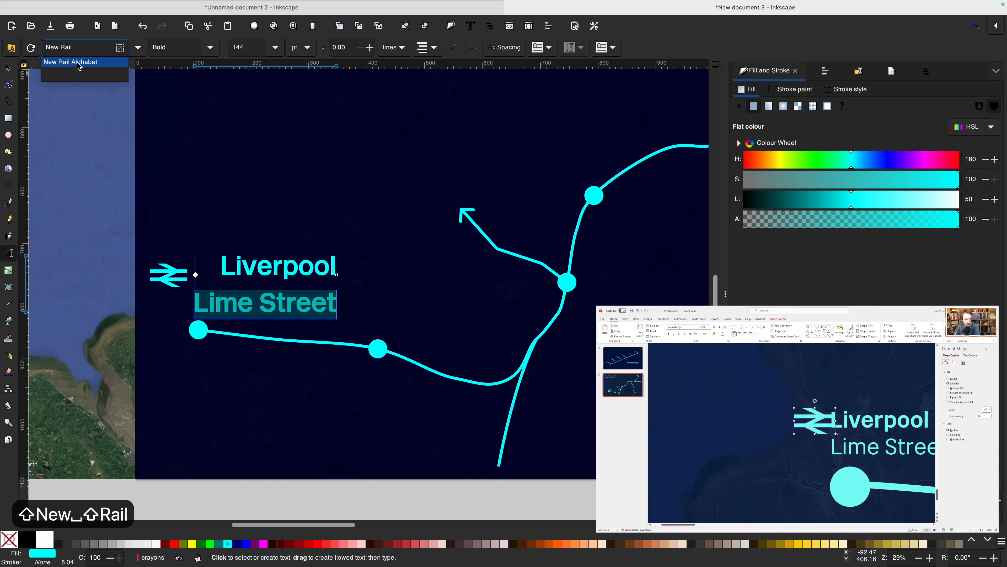
click(79, 65)
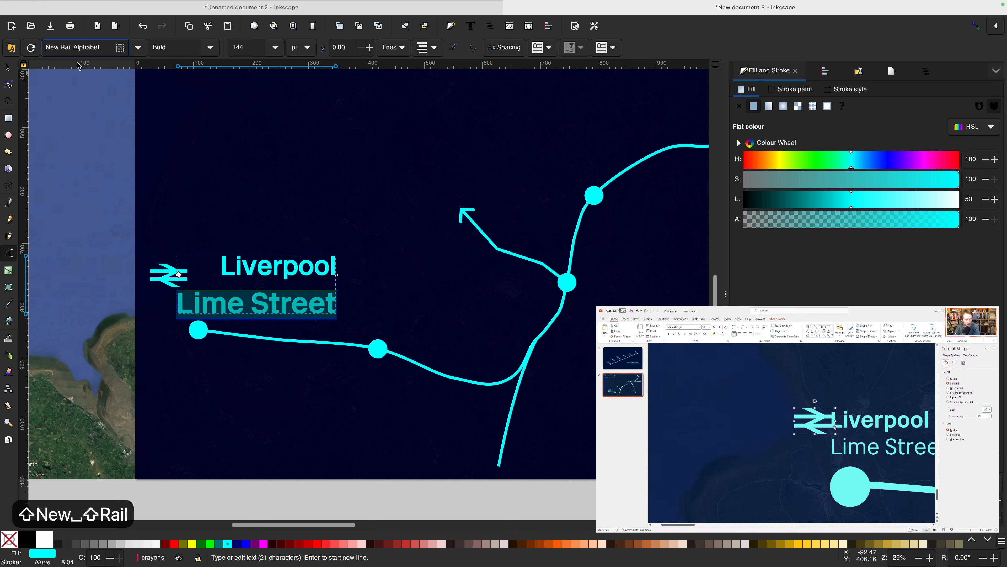
click(211, 48)
click(203, 67)
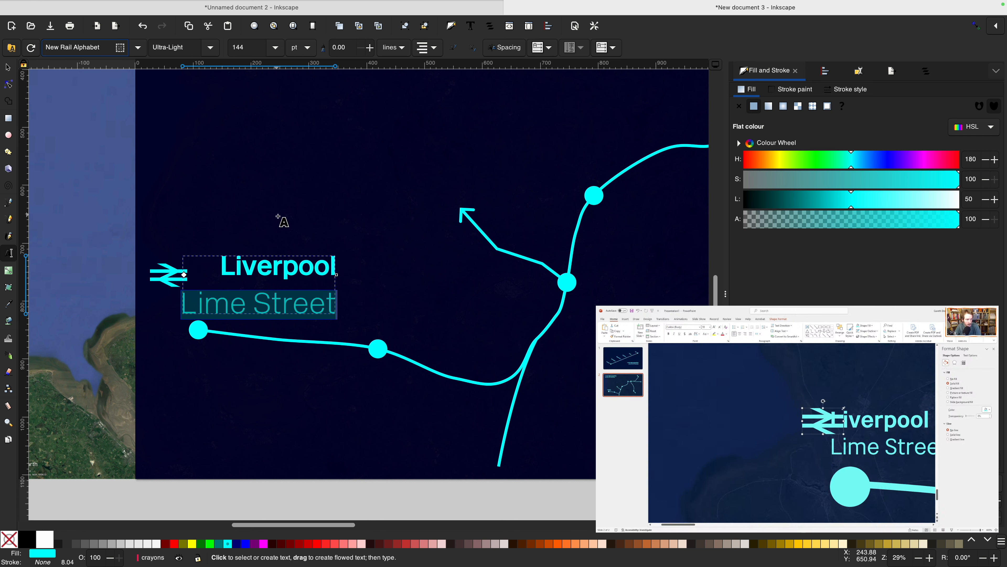
Left-align both lines of the Liverpool Lime Street label and move it beside the logo, above the westernmost dot.
click(438, 43)
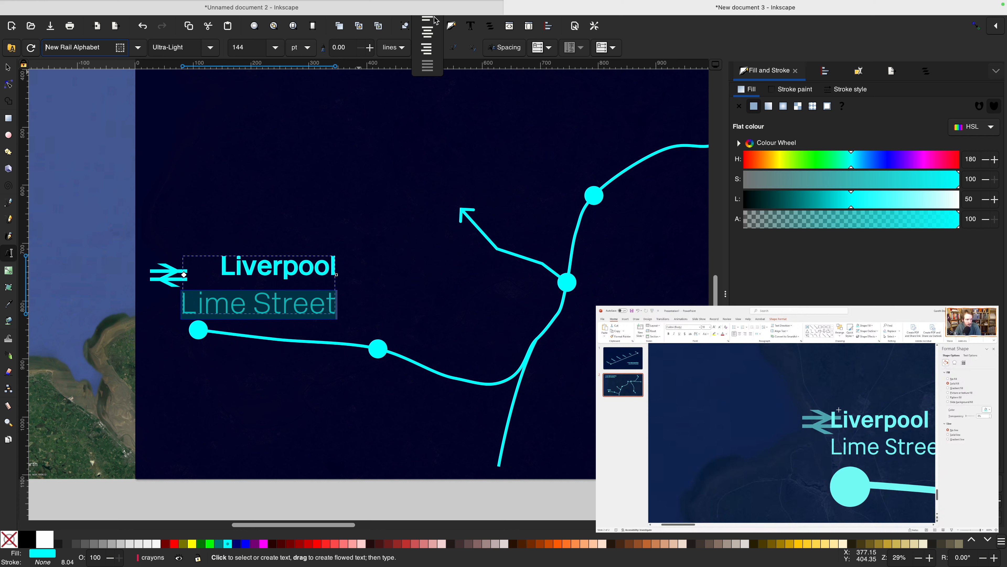
click(434, 18)
click(434, 47)
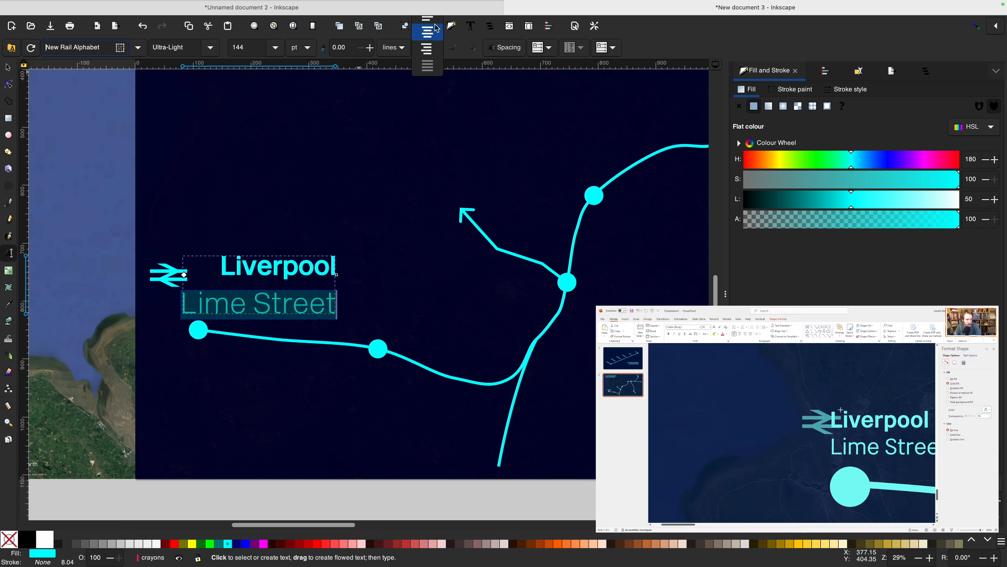
click(436, 25)
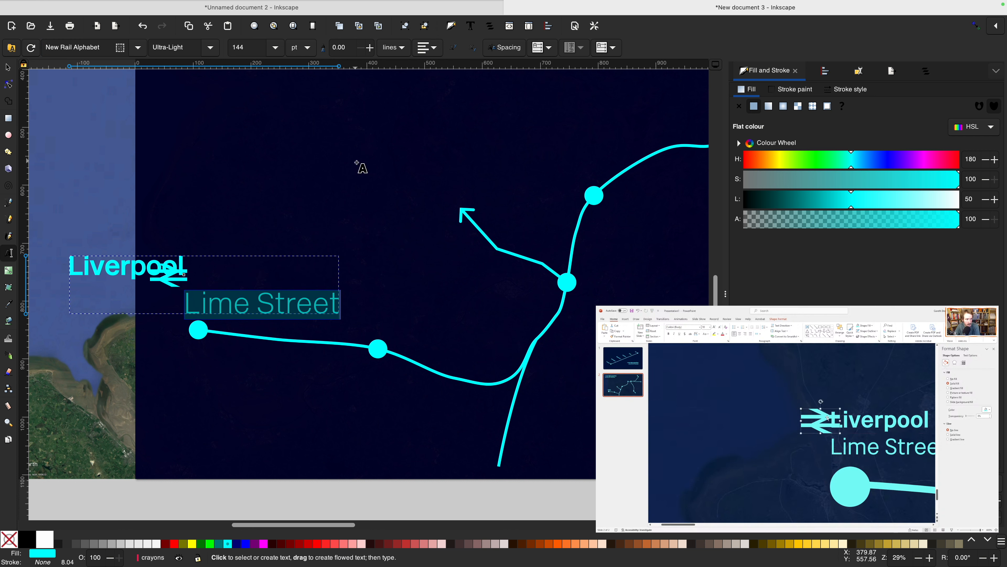
double_click(127, 266)
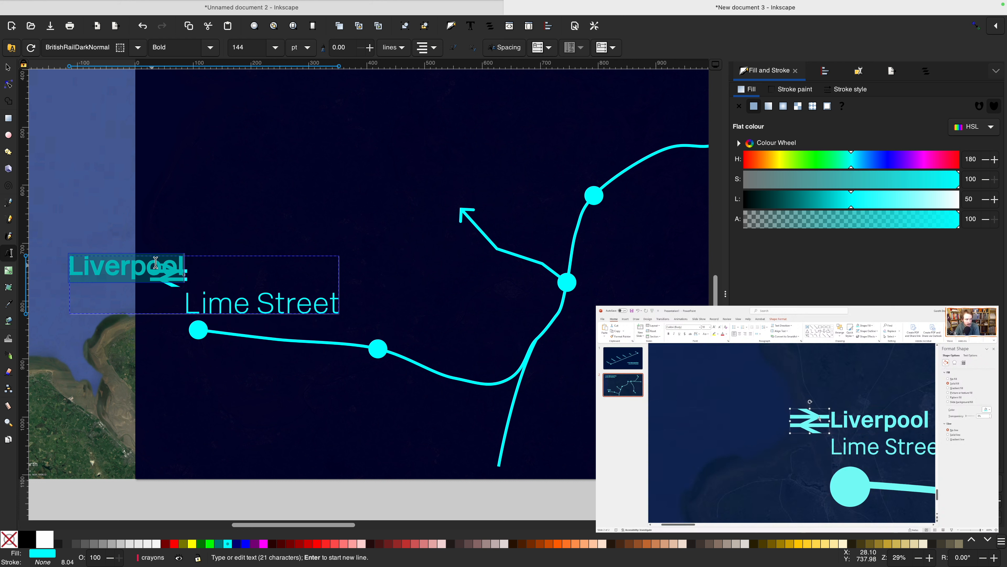
key(Delete)
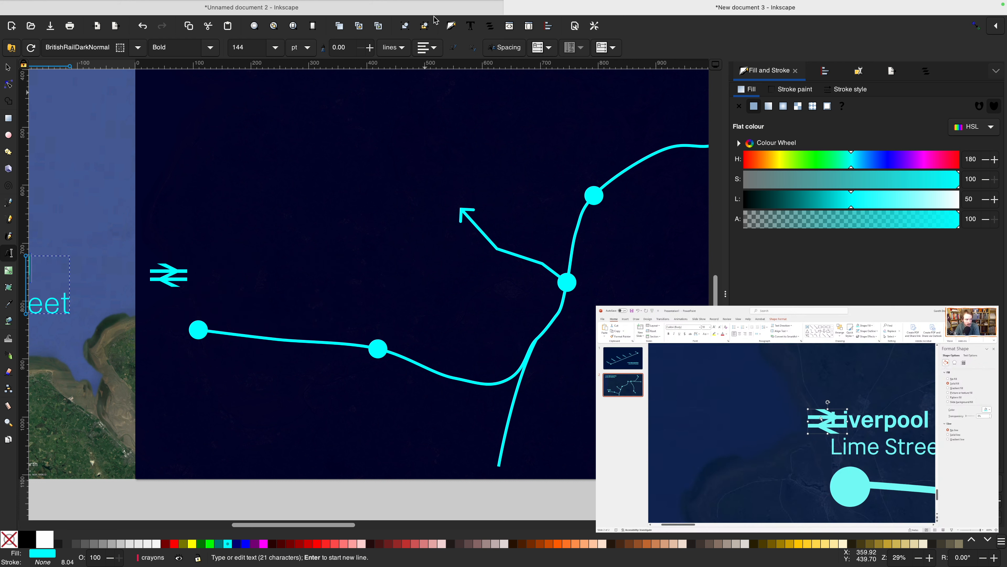
key(F1)
drag(79, 312, 350, 298)
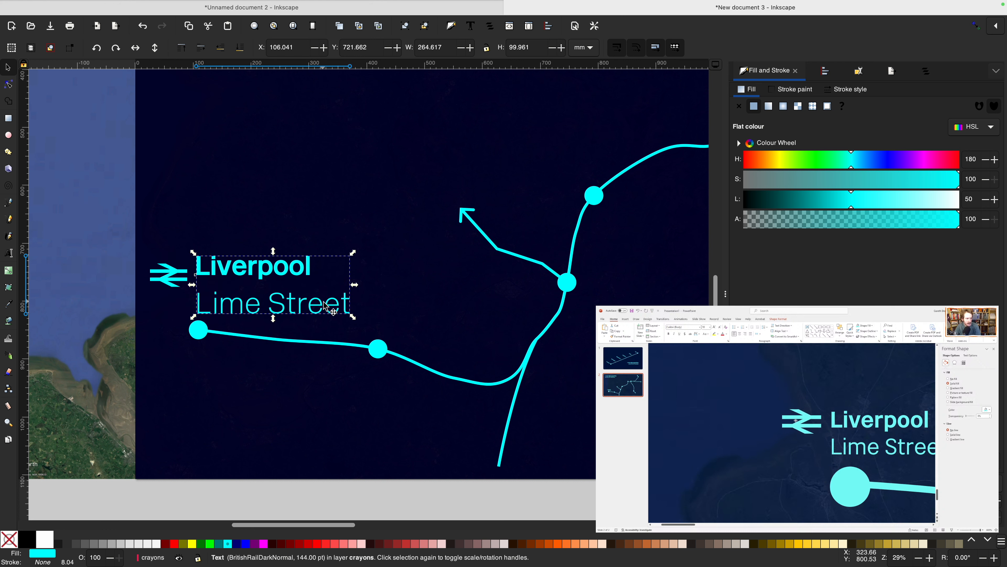
Try to close the gap between the two lines of the Liverpool Lime Street label by lowering the vertical shift to -0.45.
key(t)
click(505, 49)
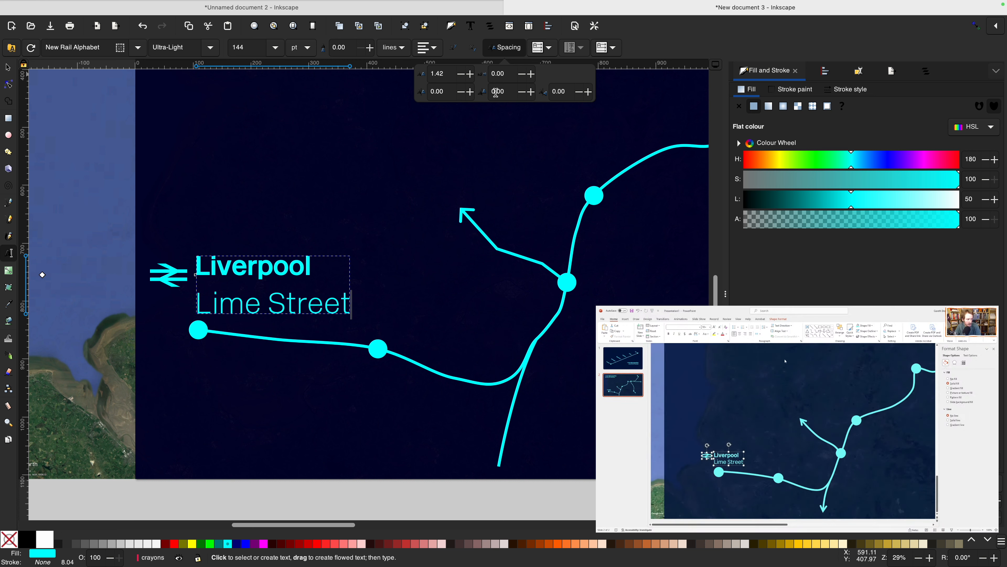
click(522, 93)
click(522, 94)
click(522, 93)
click(522, 94)
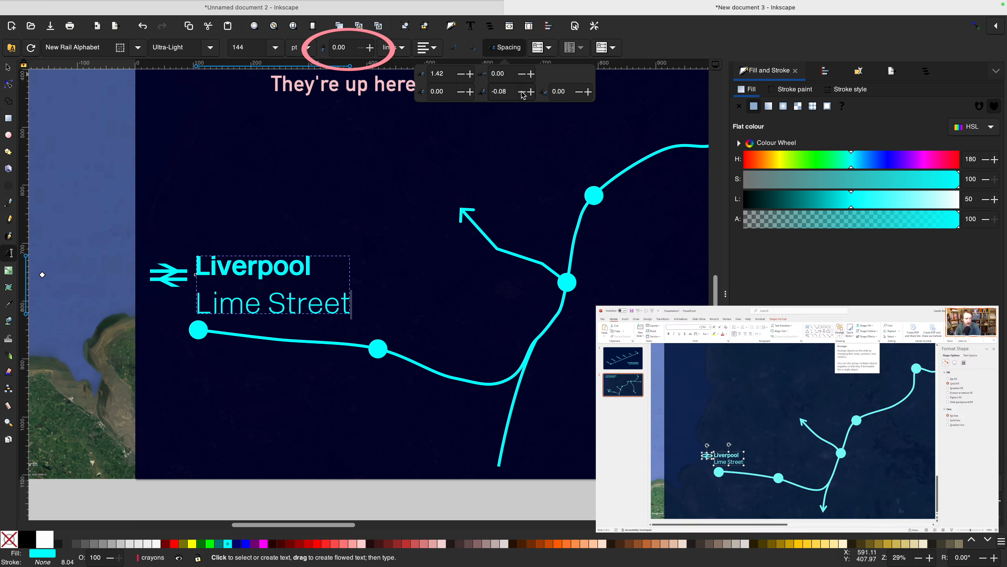
key(Escape)
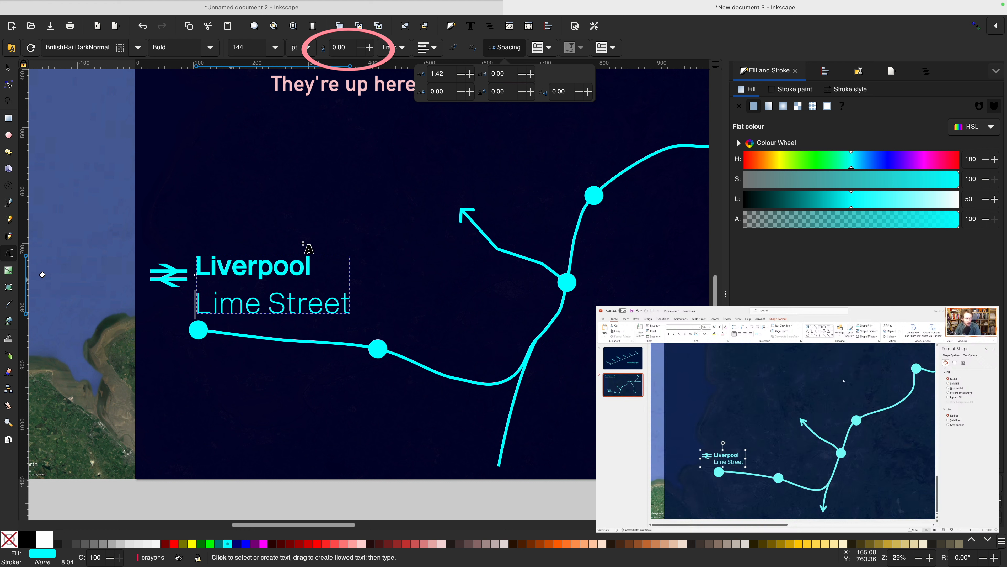
triple_click(522, 93)
click(522, 93)
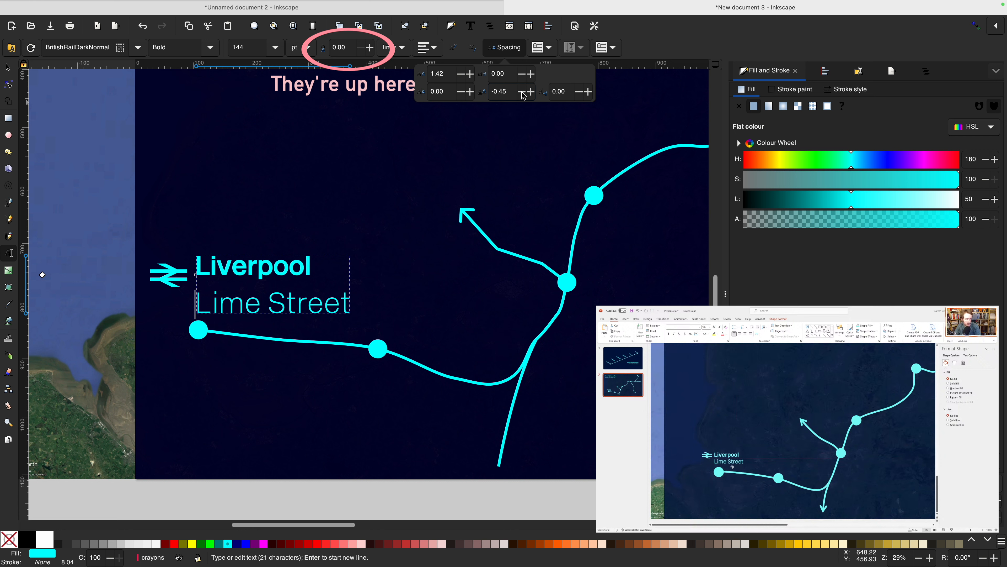
key(F1)
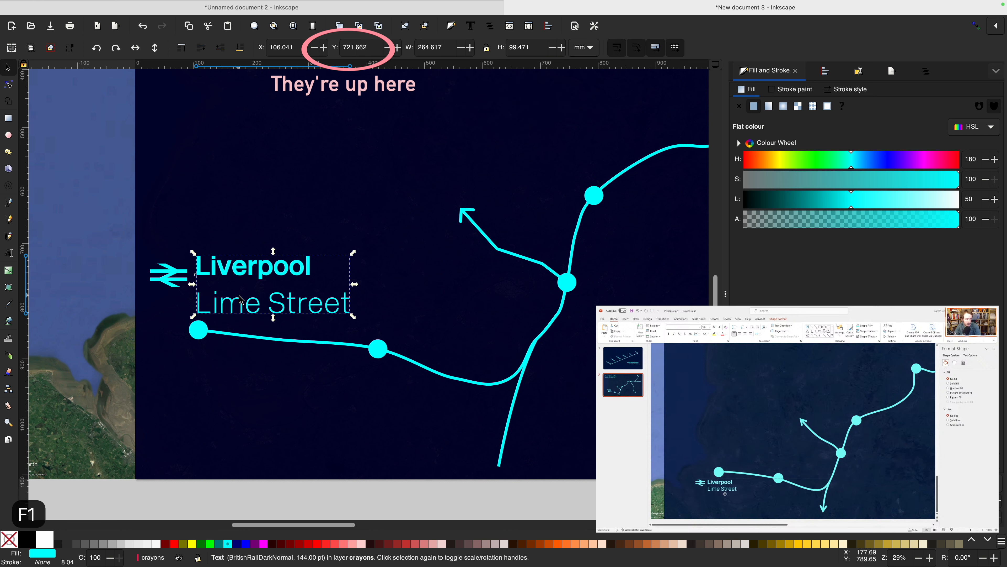
Select the "Lime Street" line and examine its text spacing settings.
key(t)
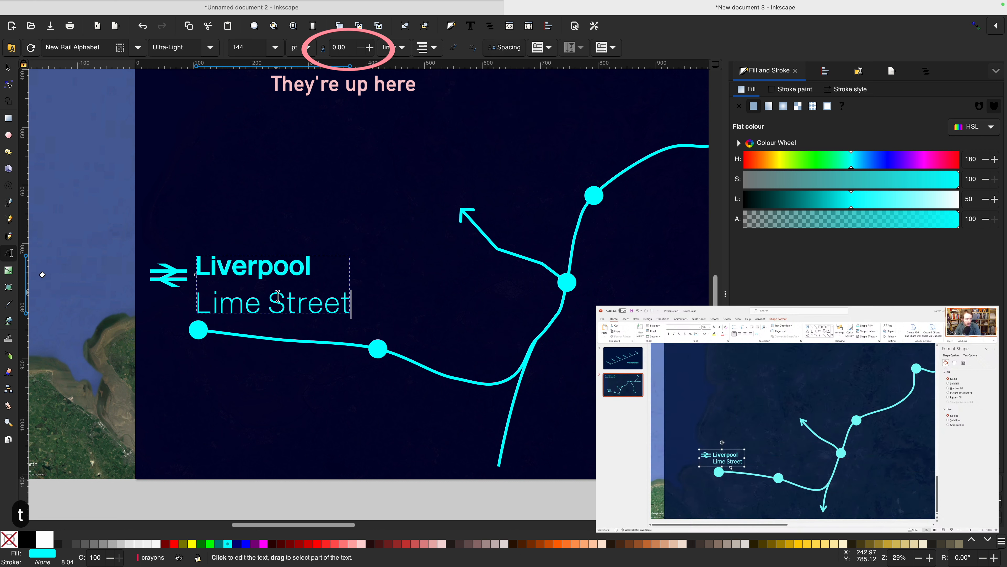
triple_click(229, 303)
click(504, 47)
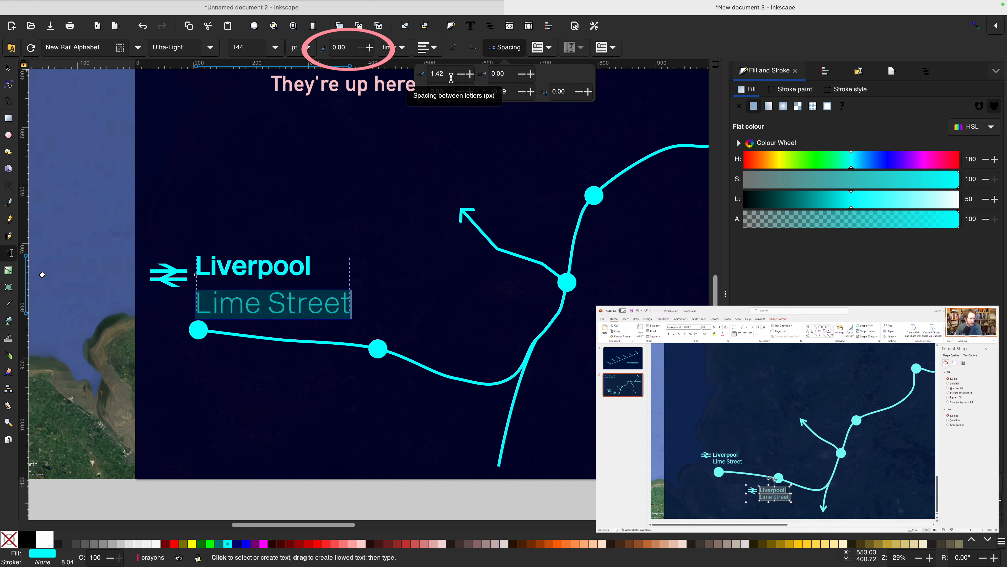
key(F1)
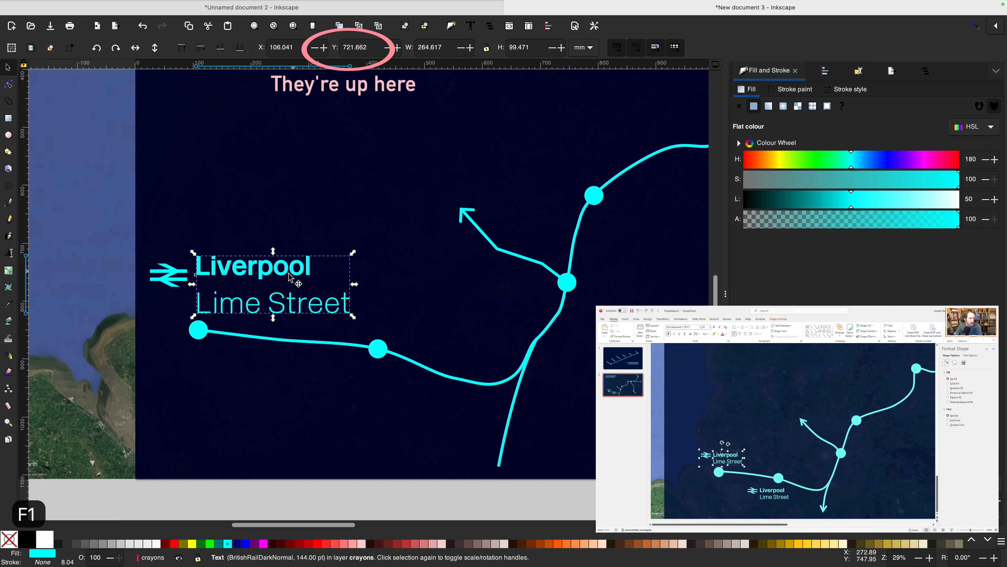
Scale the double-arrow logo to about 53 by 33 mm together with the Liverpool Lime Street label, and move the logo slightly away from the text.
click(168, 278)
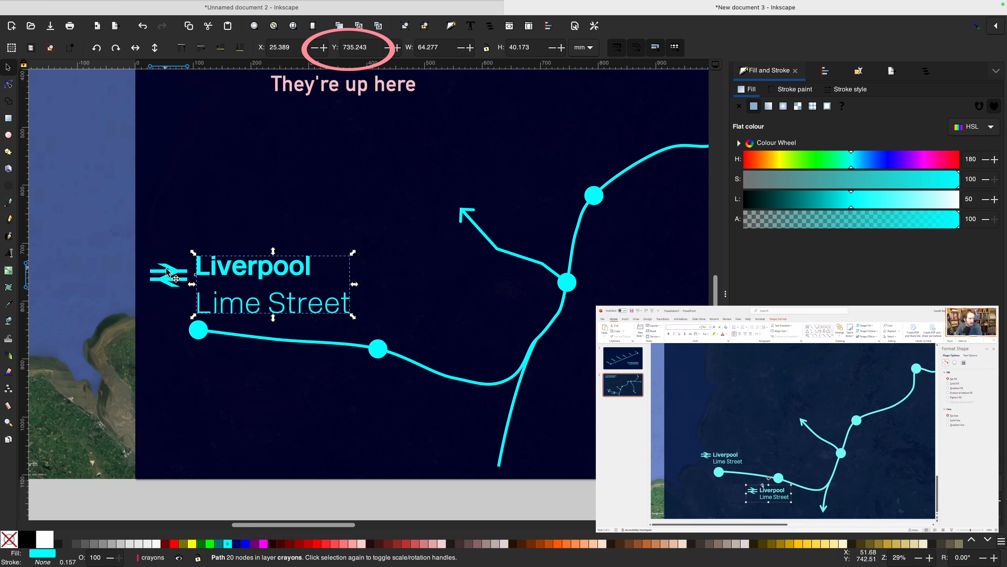
shift+click(224, 260)
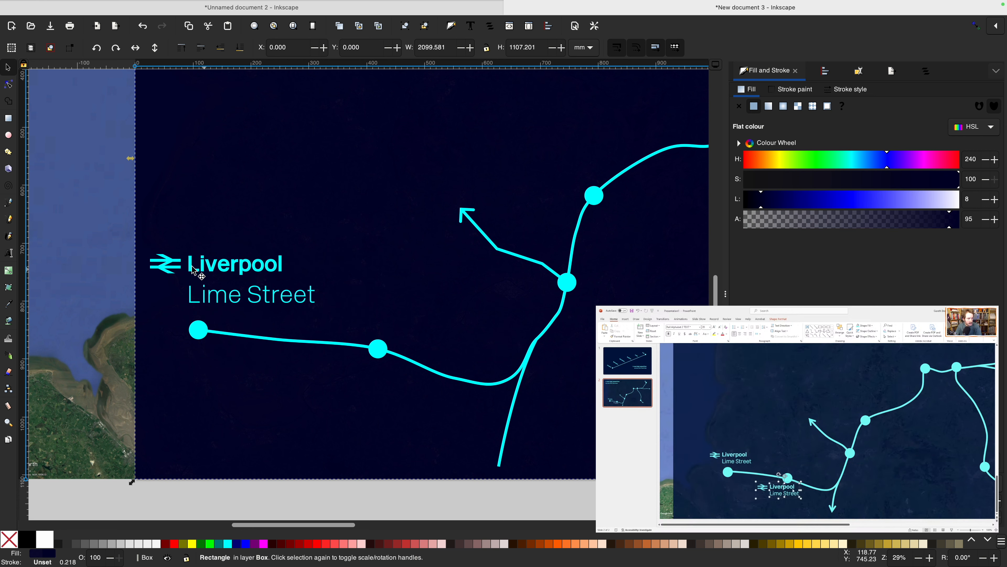
click(171, 265)
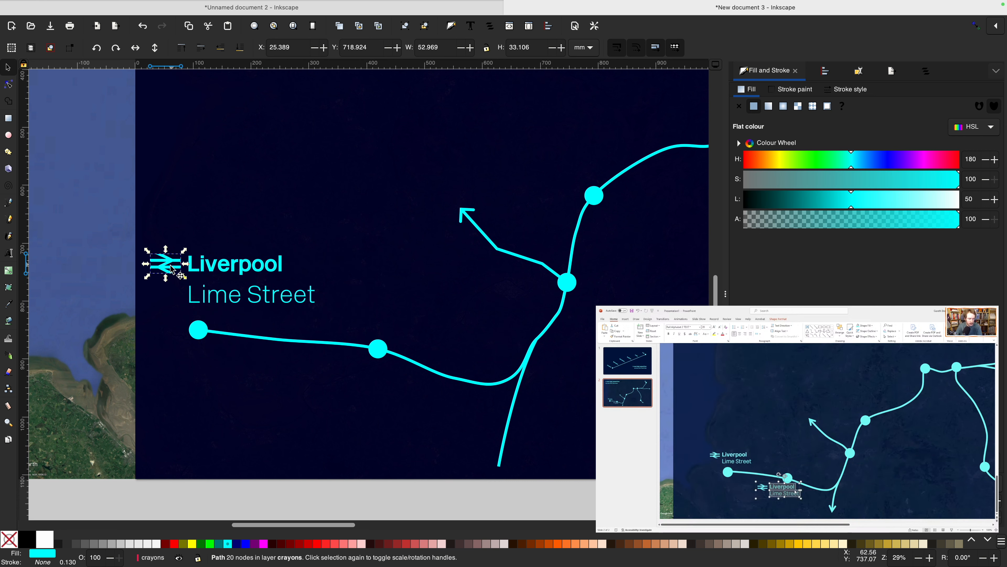
drag(171, 270, 167, 274)
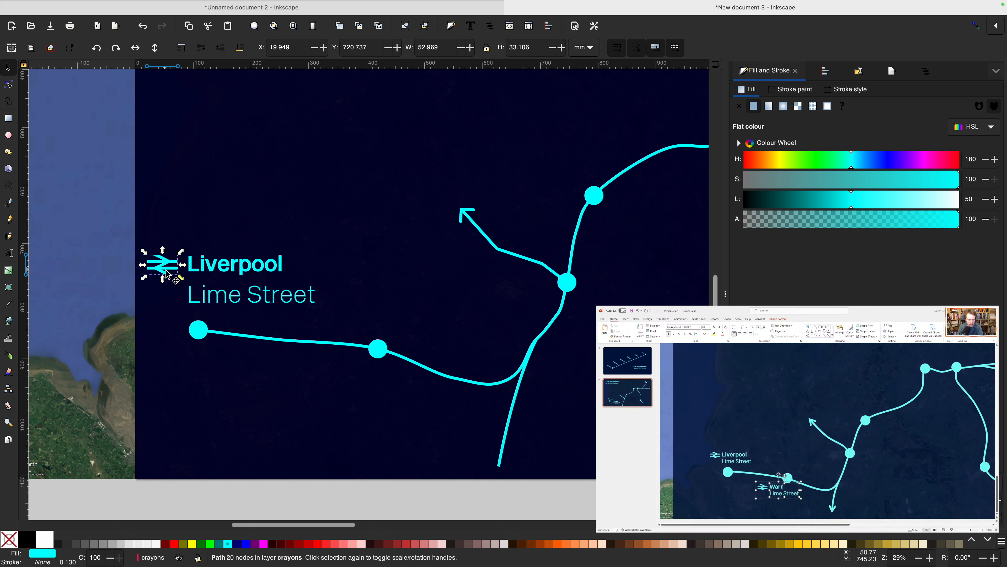
Scale down and group the Liverpool logo and label above the westernmost dot, and place a duplicate of the group below the next dot.
scroll(167, 273, up, 2)
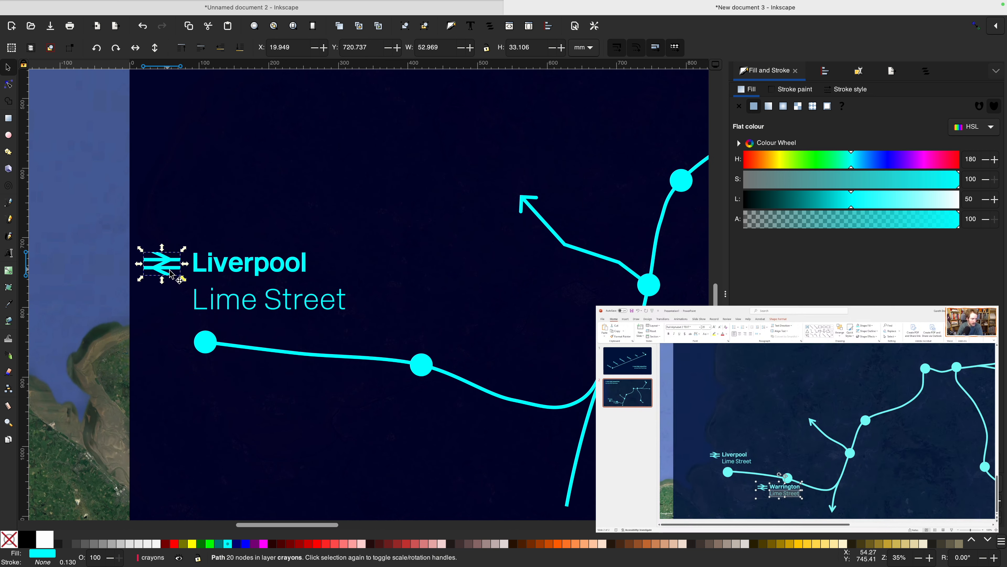
shift+click(231, 297)
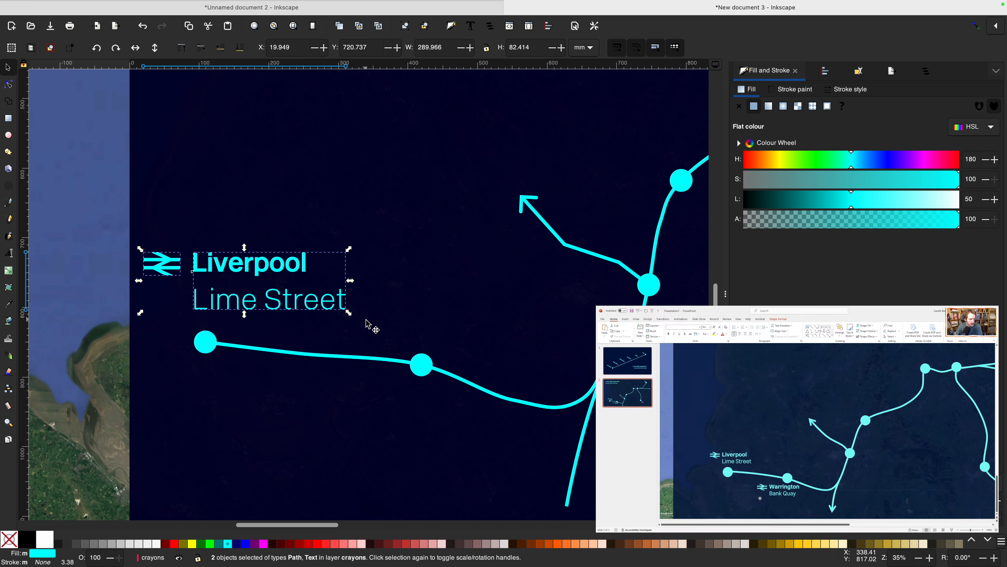
drag(349, 313, 493, 433)
key(super+g)
key(super+d)
Replace the duplicated label's two lines with "Warrington" and "Bank Quay".
key(t)
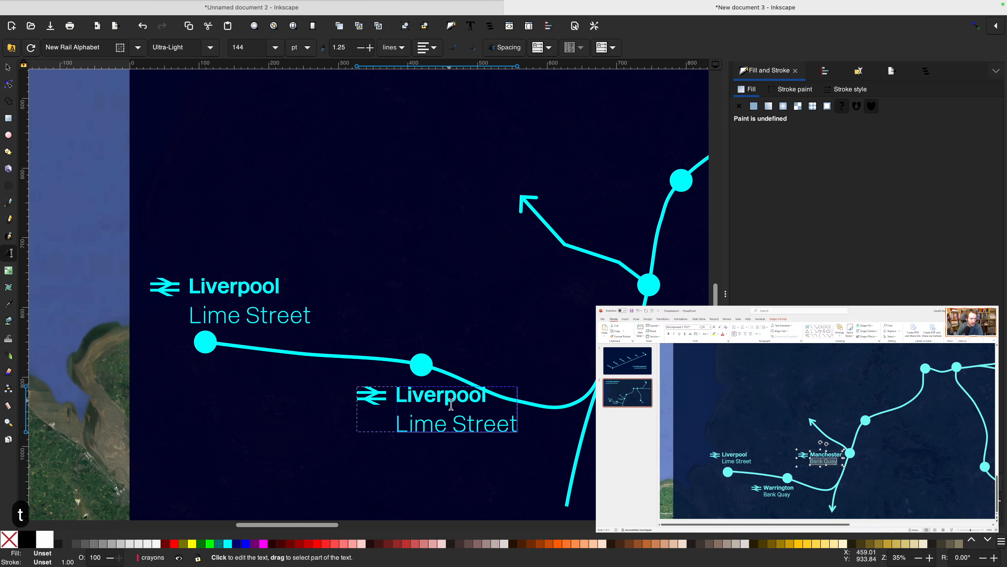
double_click(451, 400)
text(Warra)
key(BackSpace)
text(ington)
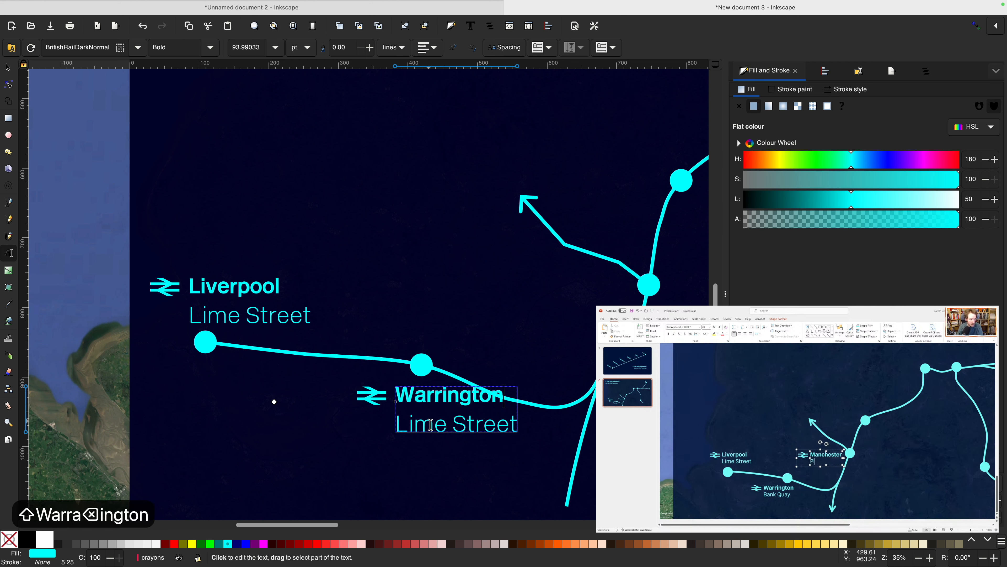
triple_click(520, 427)
text(Bank Quay)
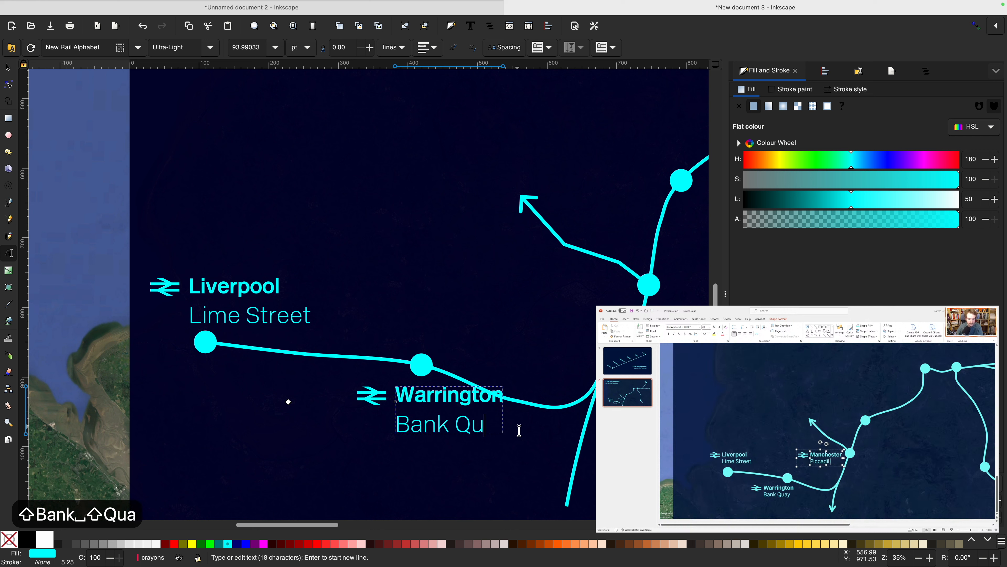
key(F1)
key(super+z)
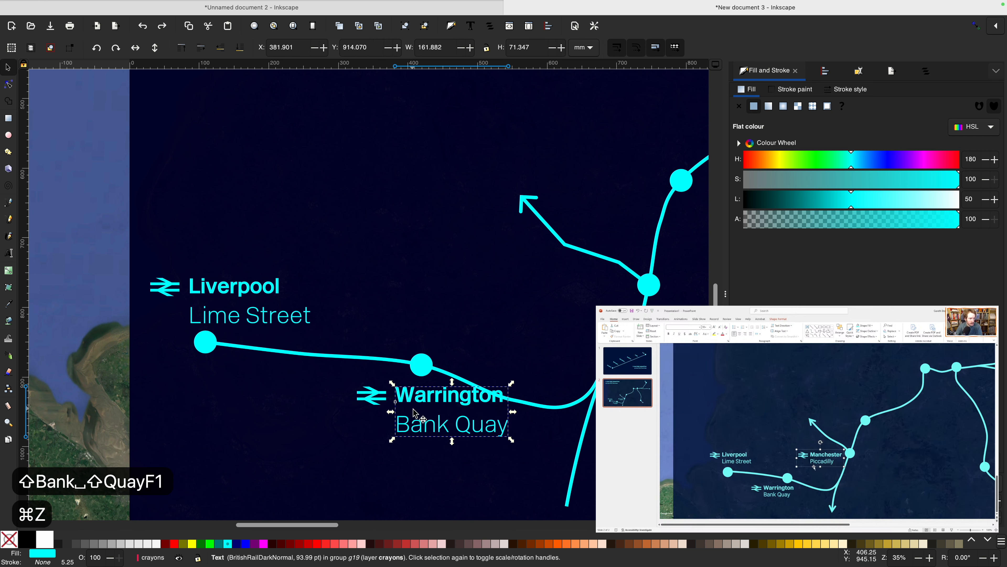
Move the Warrington Bank Quay group to about X 280 mm, Y 909 mm, below its dot and clear of the route line.
click(416, 362)
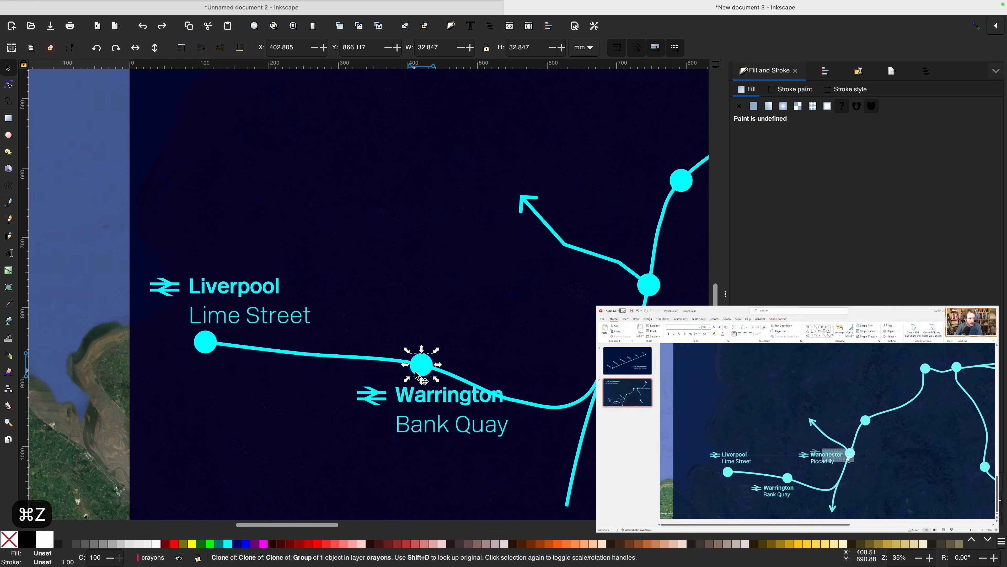
click(372, 394)
drag(371, 395, 338, 397)
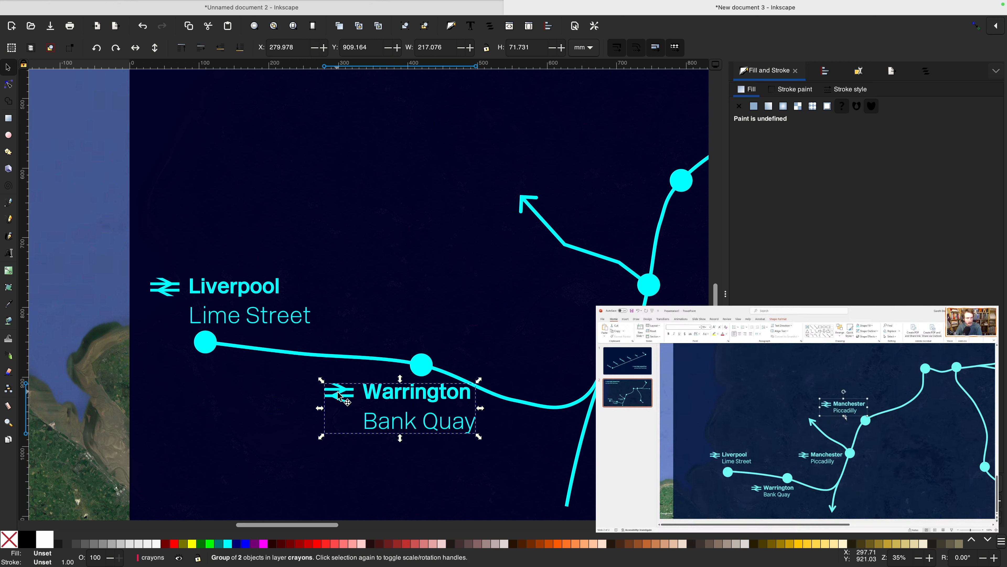
Duplicate the Warrington group beside the dot at the arrow branch and change its text to "Manchester" and "Piccadilly".
key(super+d)
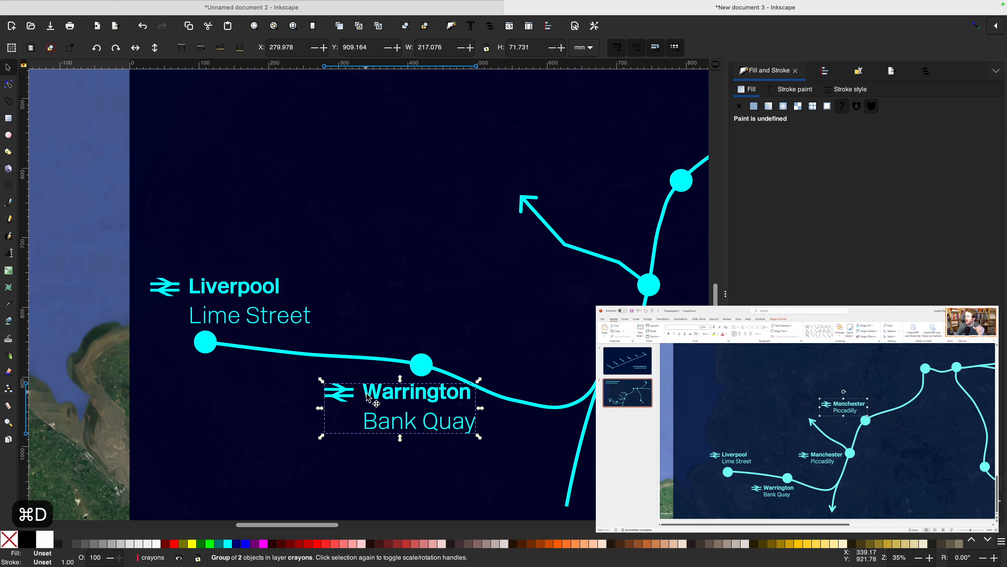
drag(369, 394, 525, 286)
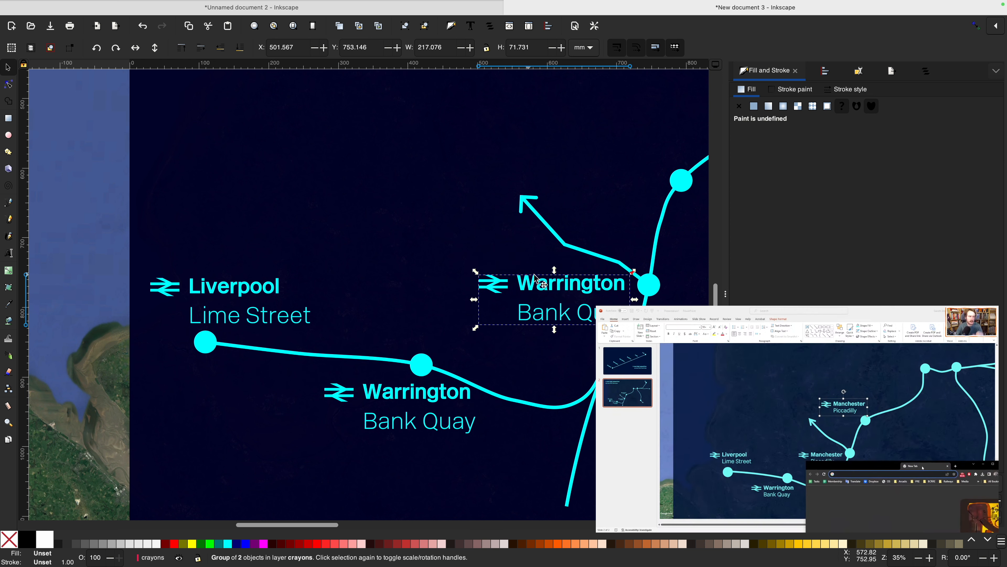
key(t)
double_click(553, 285)
text(Manchester)
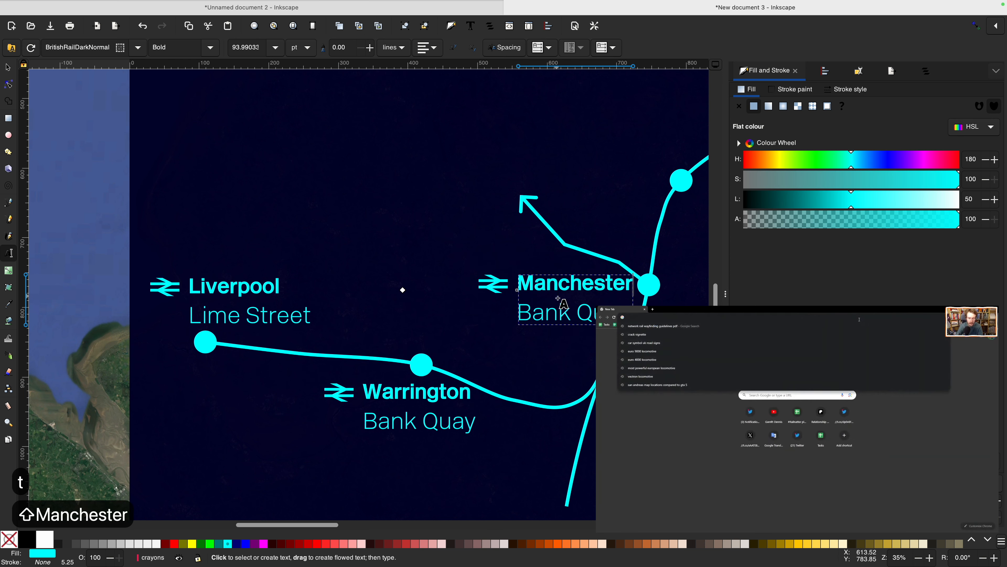
drag(532, 312, 633, 311)
text(Picc)
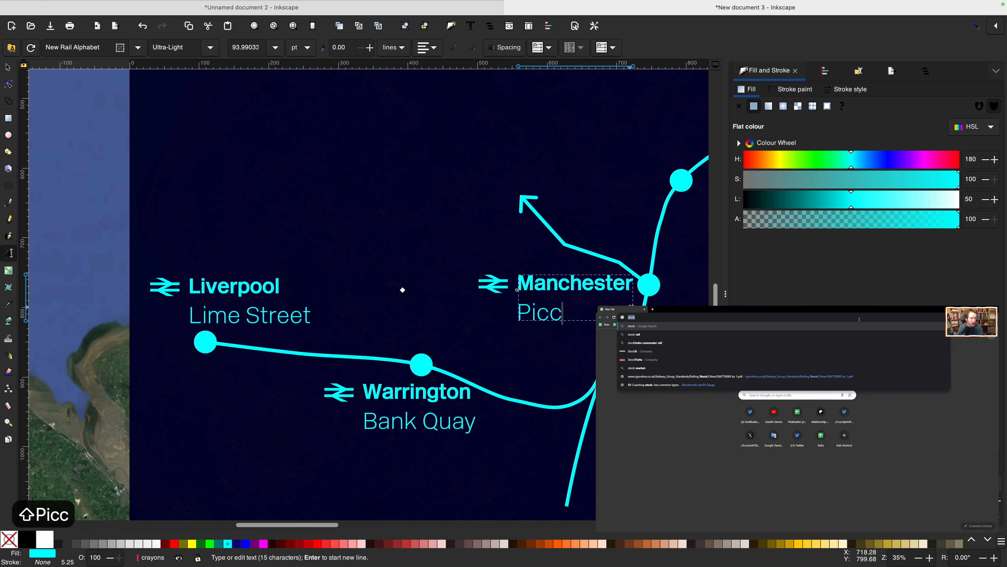
text(adilly)
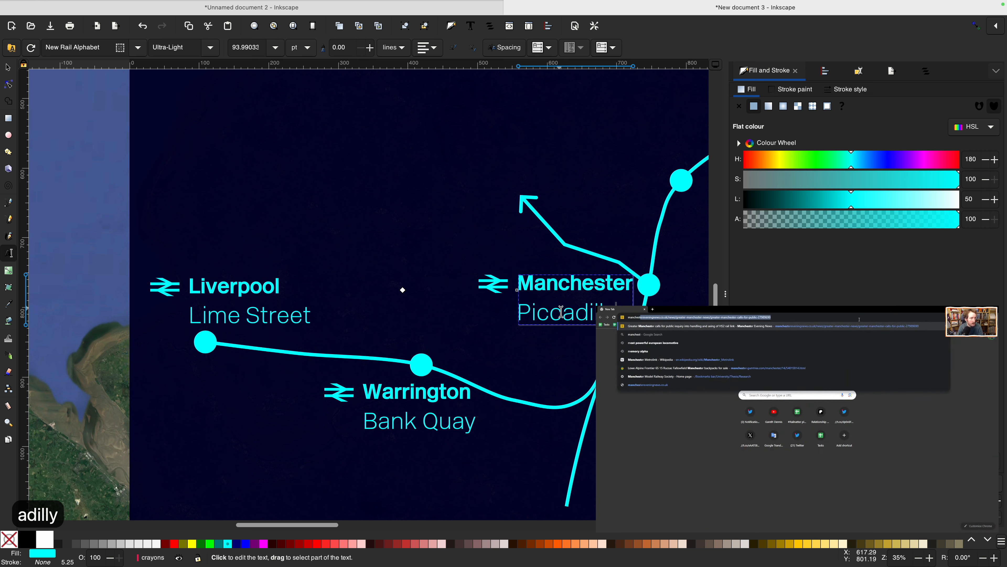
Remove one "c" from "Piccadilly" in the Manchester label.
click(563, 314)
key(BackSpace)
key(F1)
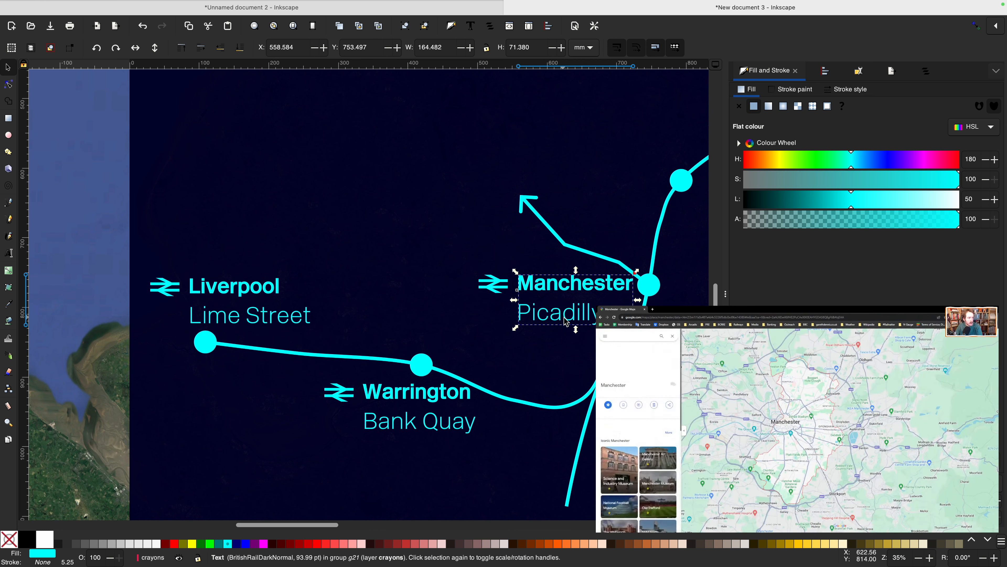
Move the Manchester group slightly away from its dot, to about X 492 mm, Y 758 mm.
click(566, 321)
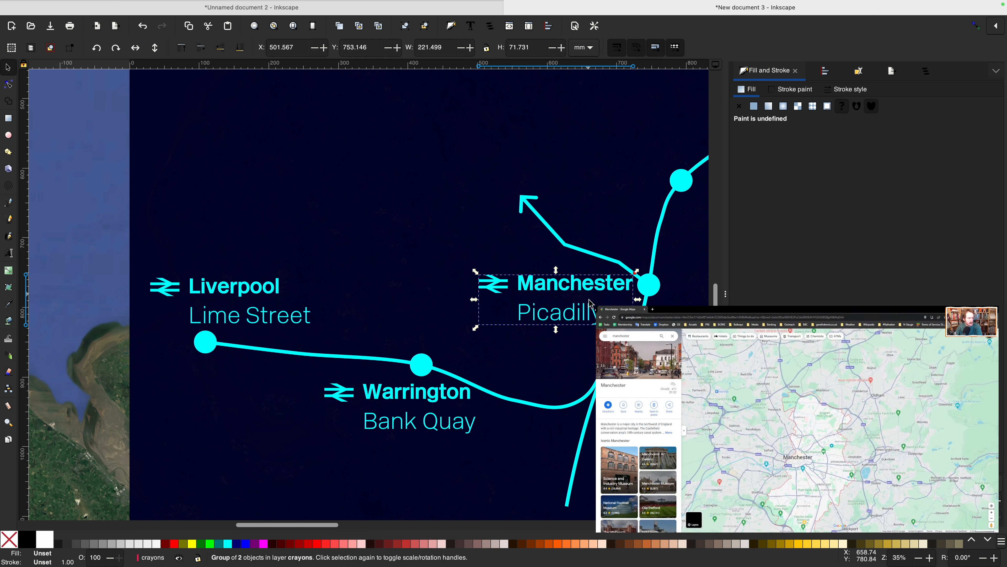
click(642, 277)
click(611, 290)
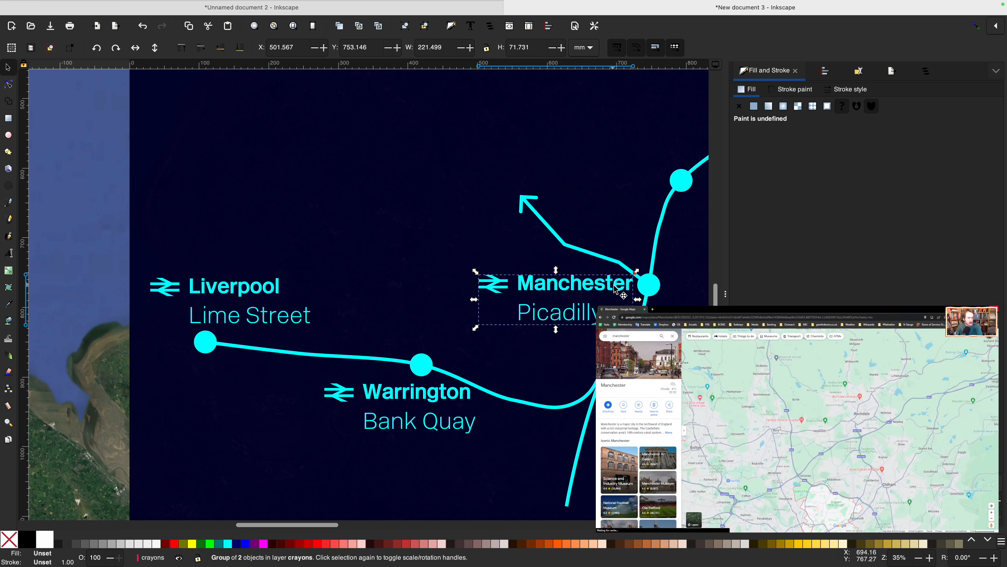
drag(611, 290, 603, 287)
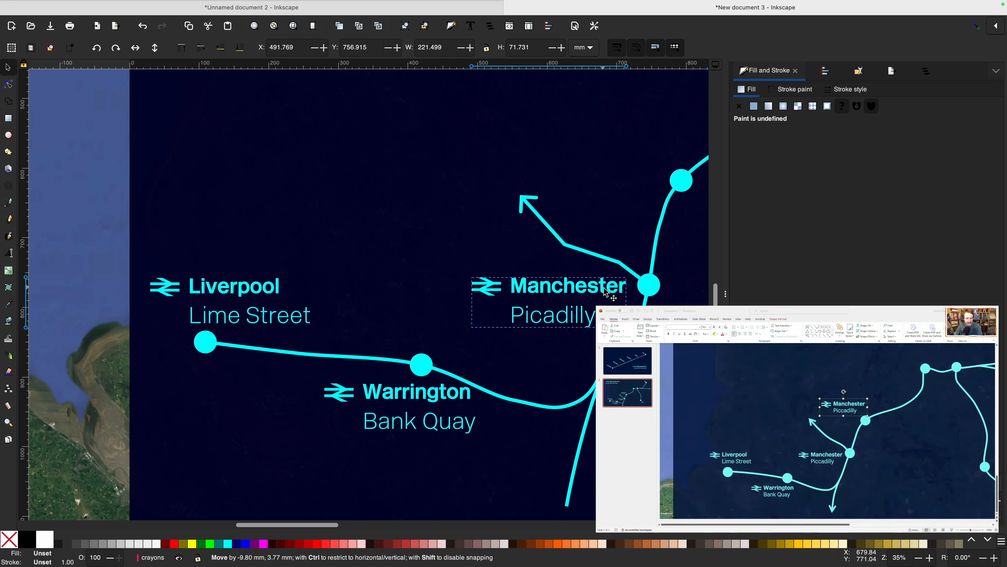
drag(605, 292, 605, 293)
Correct the second line of the Manchester label to read "Piccadilly".
key(t)
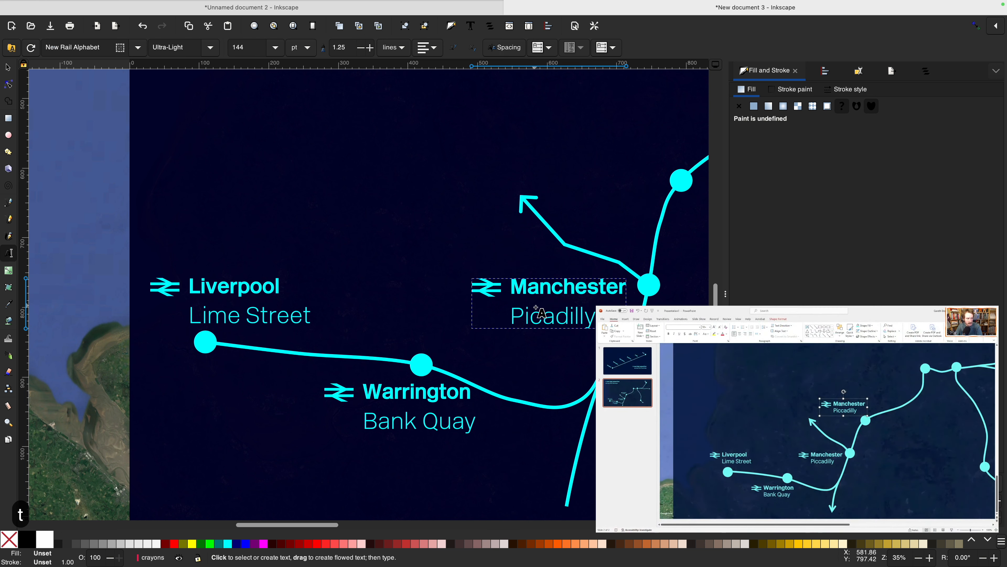
click(539, 313)
text(c)
key(Escape)
key(F1)
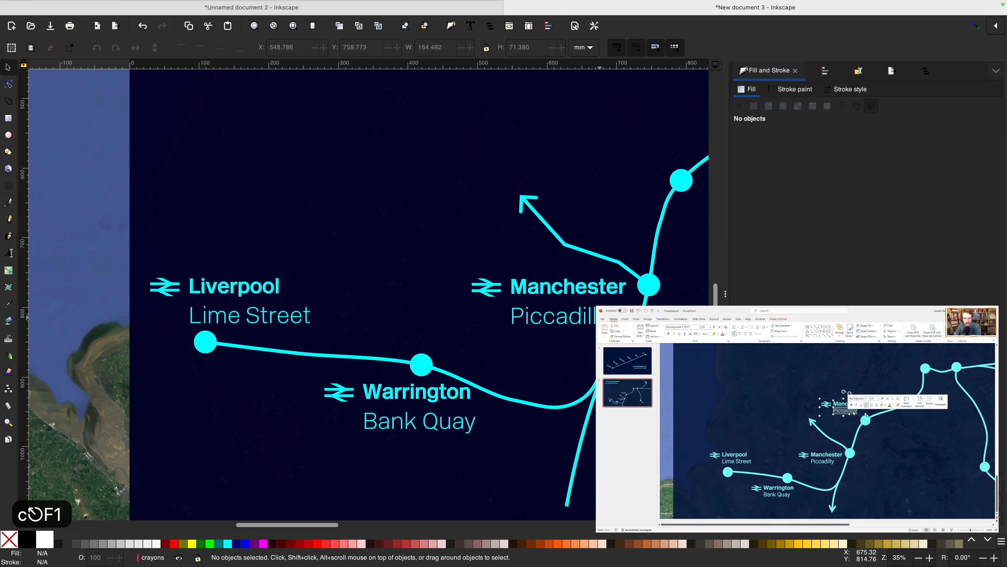
Duplicate the Manchester Piccadilly group and place the copy above the next dot to the north, at about X 579 mm, Y 536 mm.
scroll(591, 325, right, 3)
scroll(591, 325, up, 2)
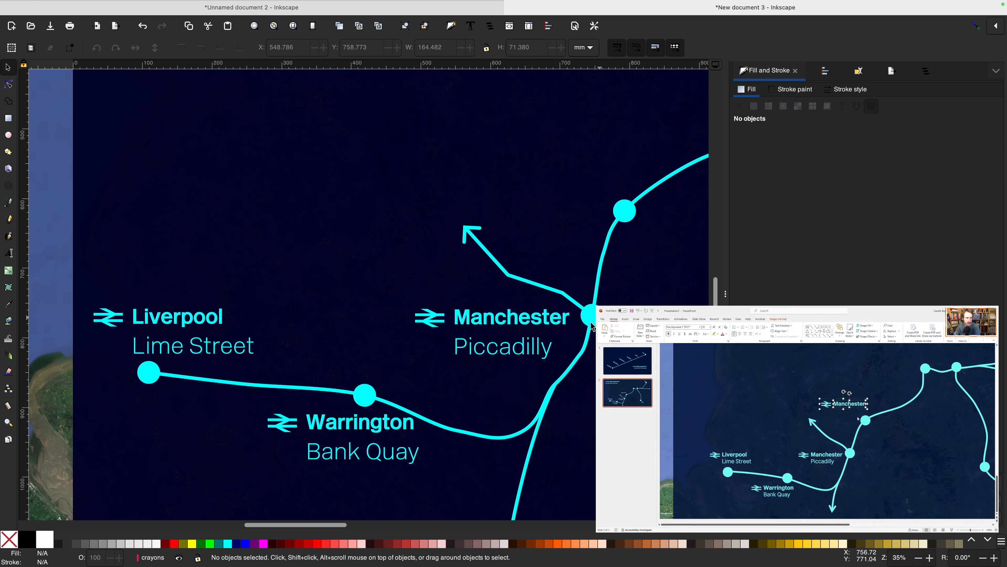
click(546, 325)
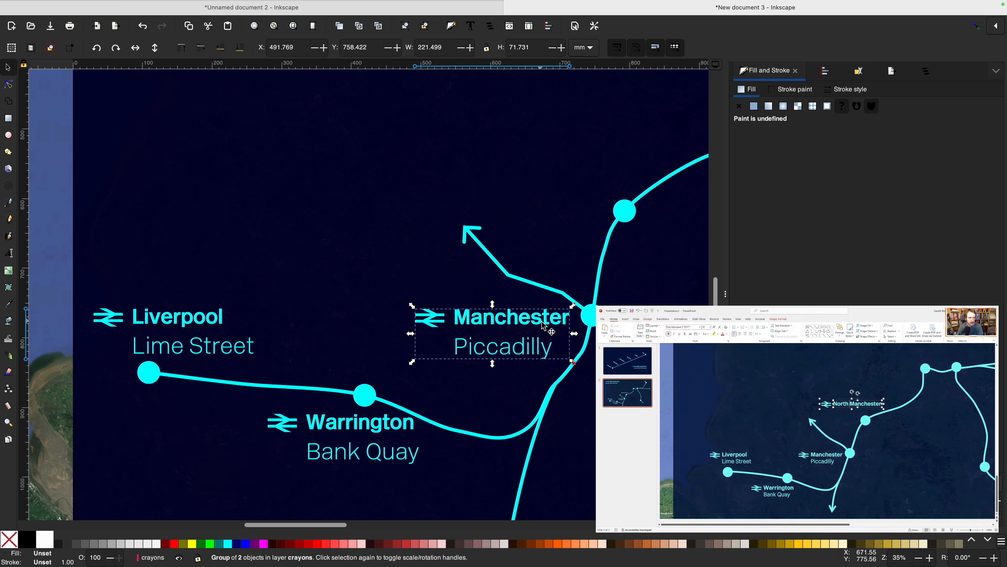
key(super+d)
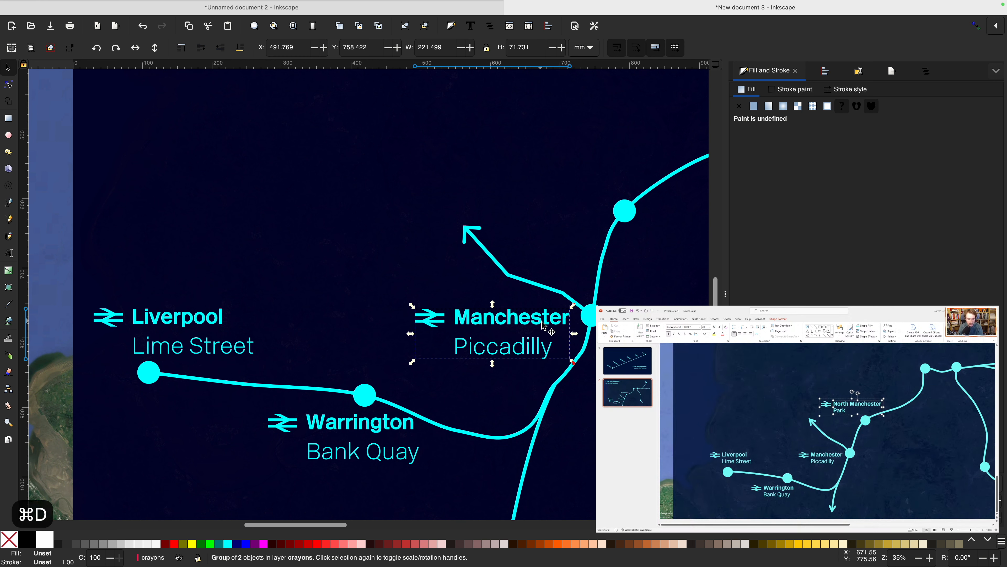
drag(533, 321, 594, 167)
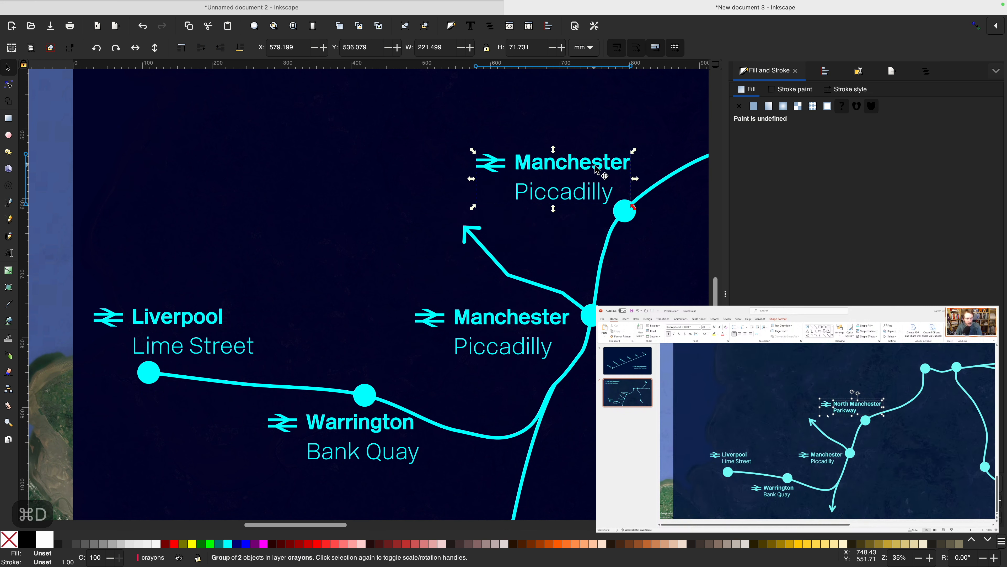
Insert "North" before "Manchester" in the first line of the copied label so that it reads "North Manchester".
key(t)
click(533, 174)
text(North)
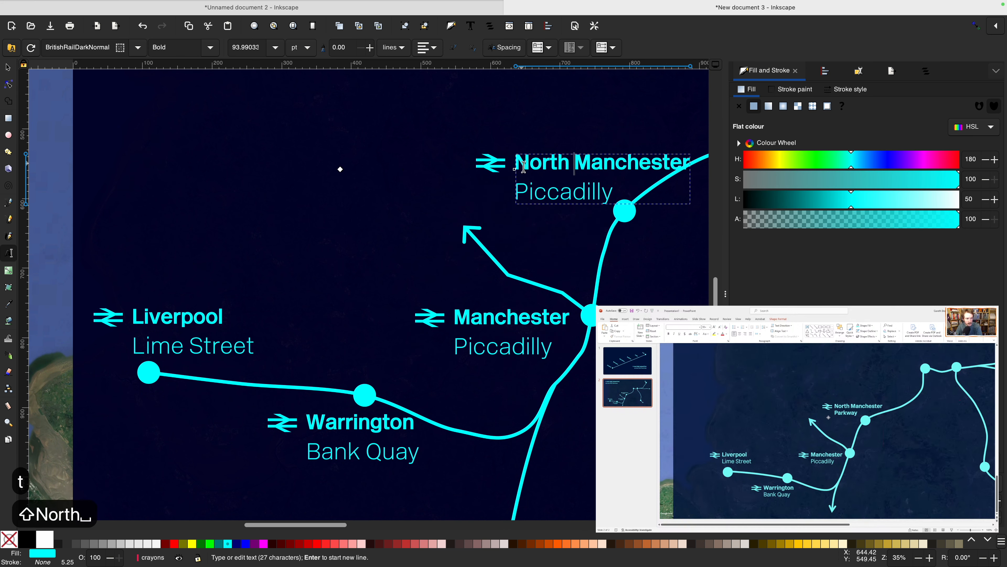
Replace "Piccadilly" with "Parkway" in the second line of the North Manchester label.
click(531, 192)
text(arkway)
key(shift+Right)
key(shift+Right)
key(shift+Right)
key(shift+Right)
key(shift+Right)
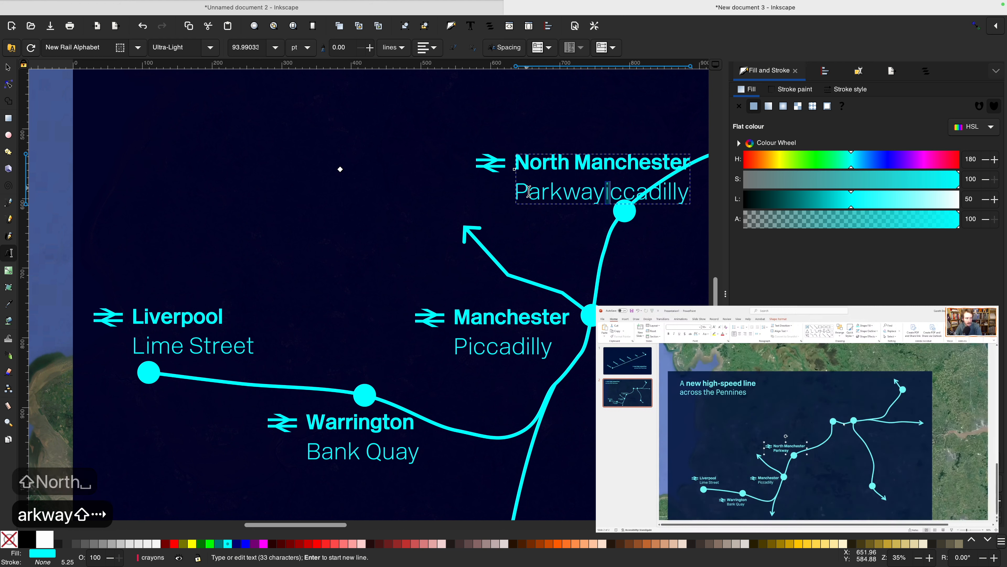
key(shift+Right)
key(shift+Right)
key(shift+Right)
key(shift+Right)
key(BackSpace)
key(F1)
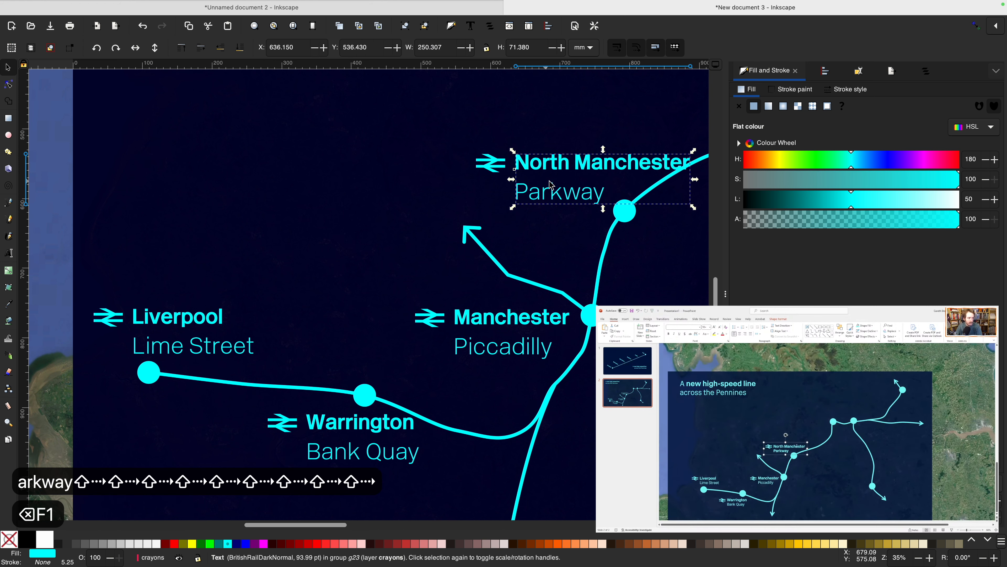
Move the North Manchester Parkway group away from the route line, to about X 524 mm, Y 547 mm.
key(Escape)
click(567, 164)
drag(567, 164, 533, 171)
Duplicate the North Manchester Parkway group and place the copy just above the next dot to the northeast.
scroll(546, 192, right, 8)
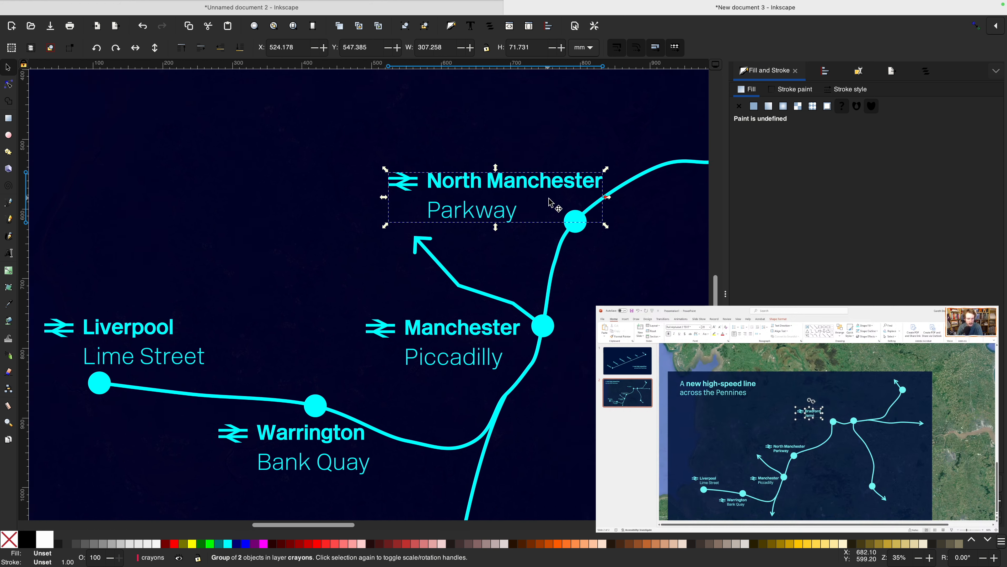
scroll(550, 202, up, 2)
scroll(549, 198, up, 11)
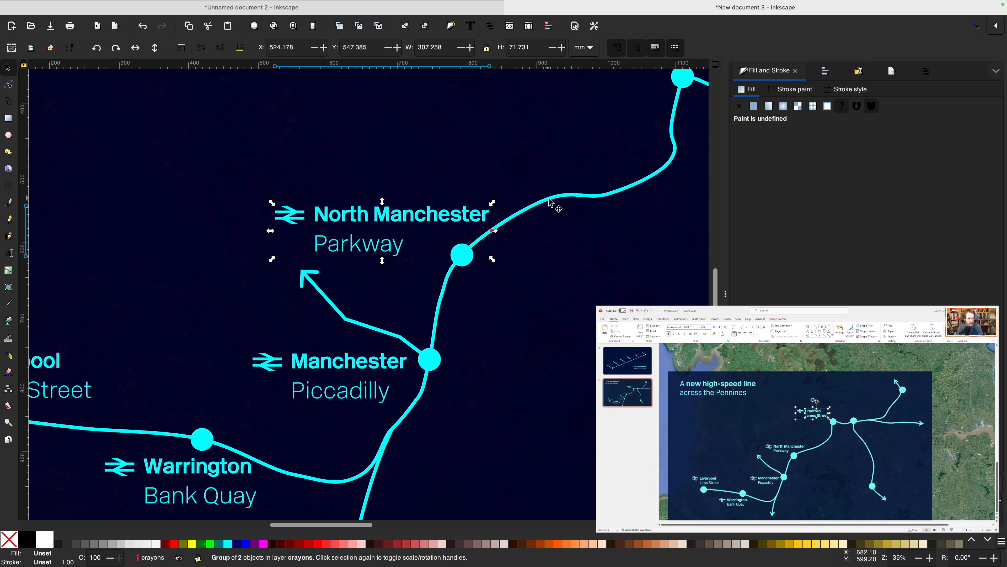
scroll(549, 198, right, 8)
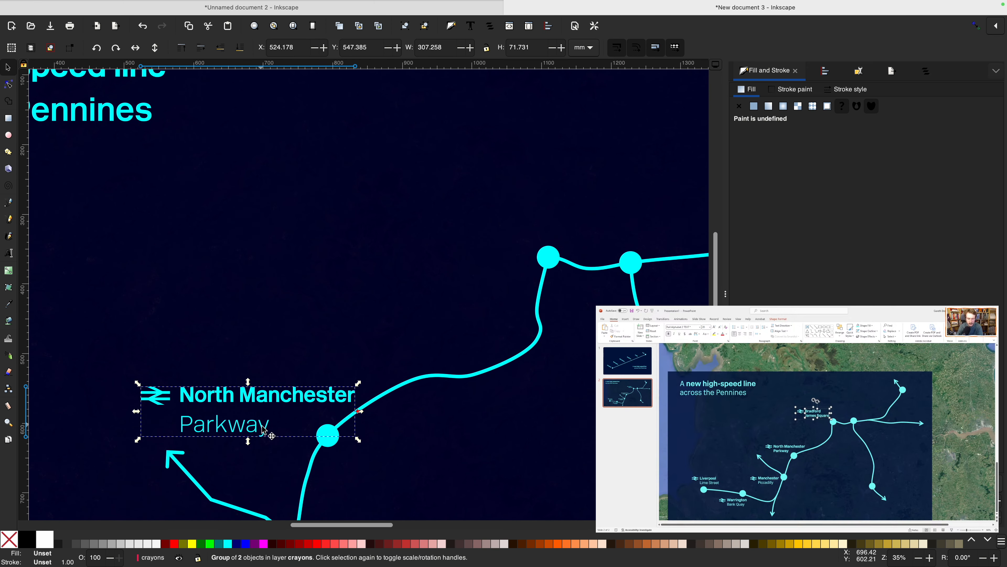
key(super+d)
drag(287, 400, 546, 208)
Change the first line of the new label copy to read "Bradford".
key(t)
triple_click(518, 206)
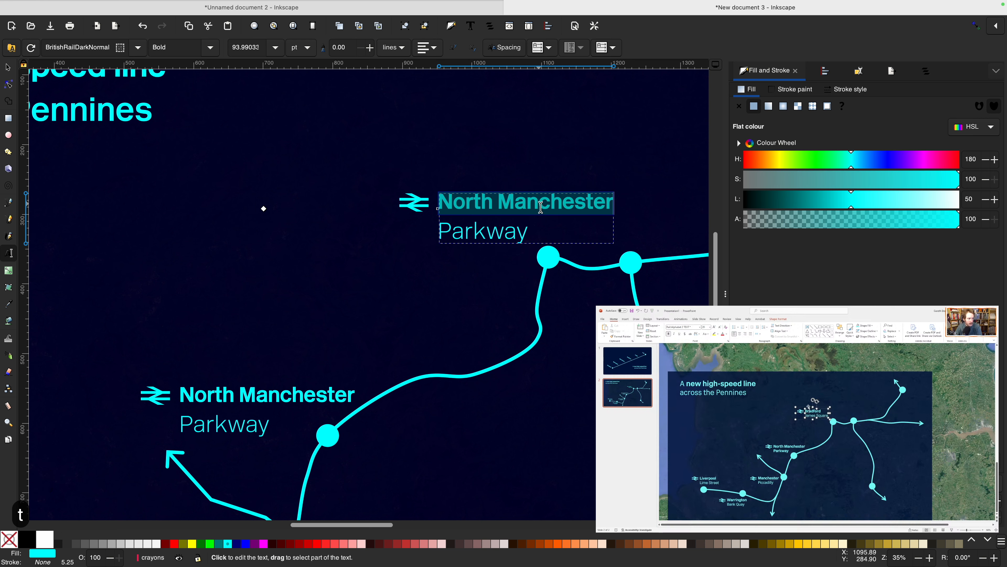
text(Bradford)
Change the second line of the Bradford label to read "James Square".
triple_click(502, 232)
text(Ja)
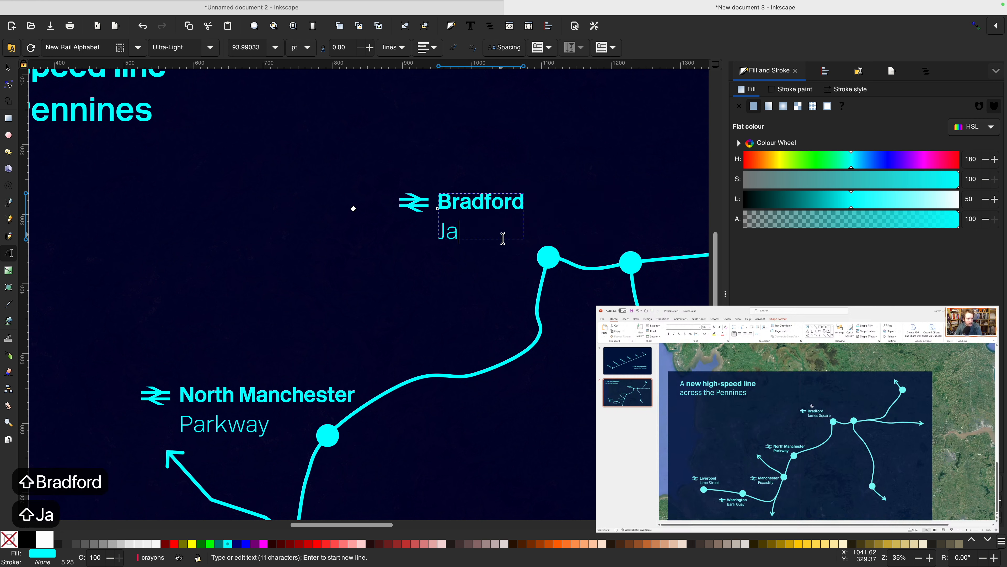
text(mes Square)
key(F1)
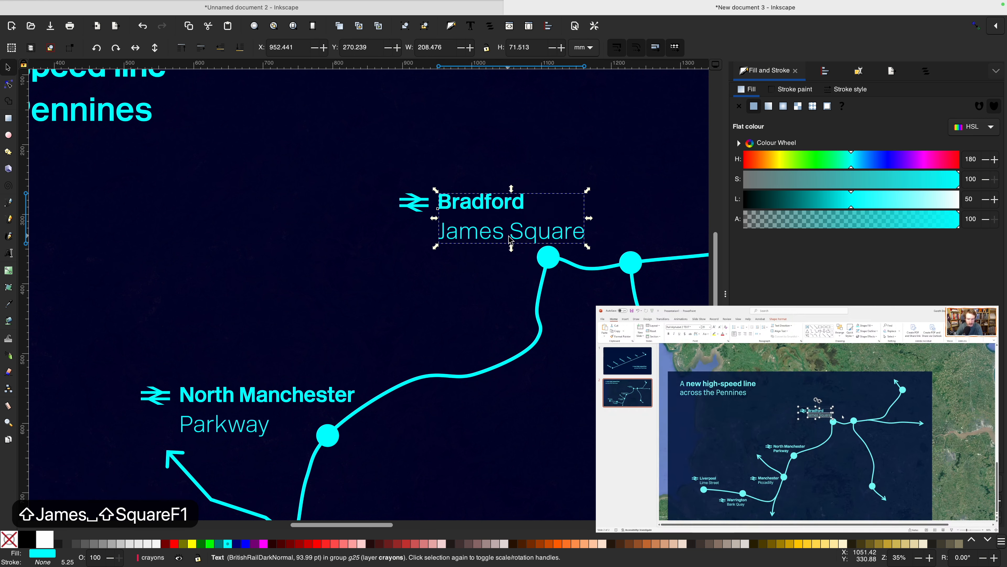
Set the second line of the Bradford label to "New Interchange" and move the group to about X 828 mm, Y 268 mm.
key(t)
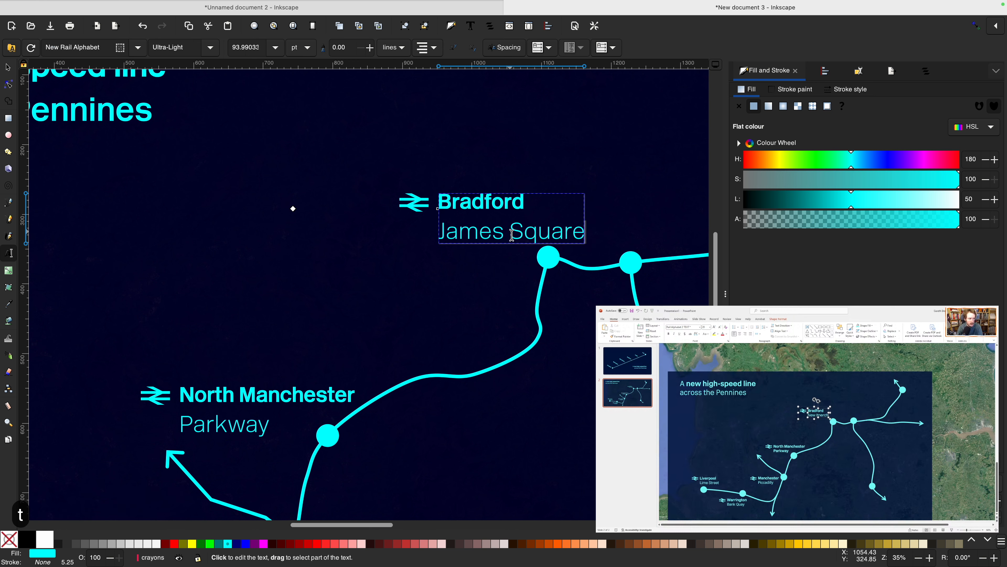
drag(439, 232, 586, 233)
text(New Intercahgne)
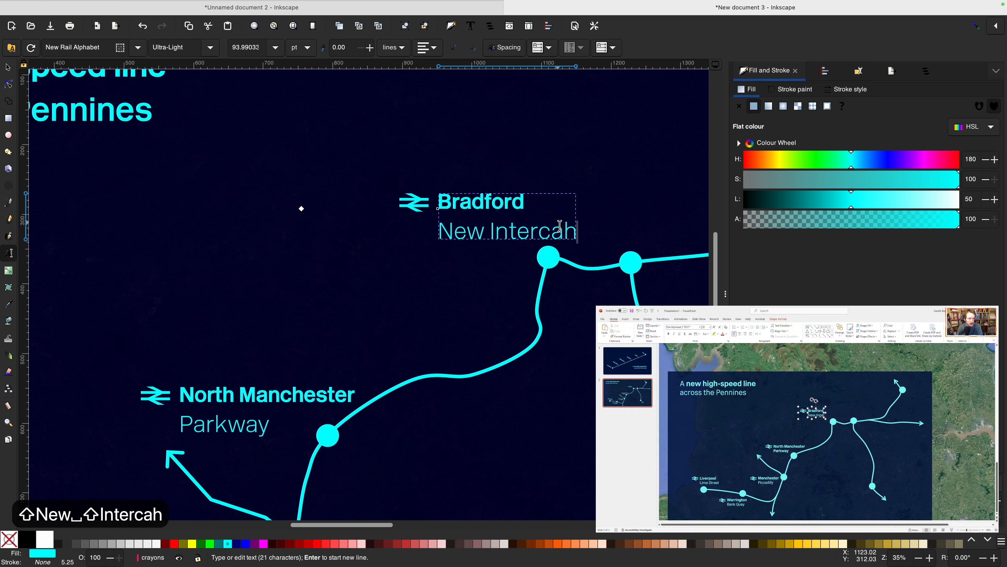
key(BackSpace)
key(BackSpace)
key(BackSpace)
key(BackSpace)
key(BackSpace)
text(hange)
key(F1)
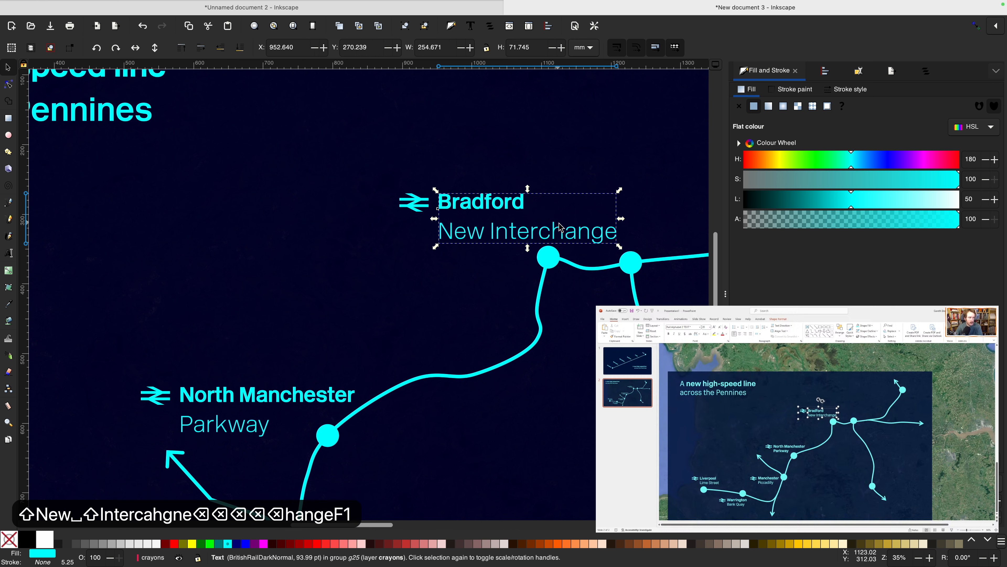
key(Escape)
drag(529, 232, 482, 233)
Duplicate the Bradford group above the next dot to the east, at about X 1163 mm, Y 264 mm, and show the Layers and Objects dialog.
scroll(490, 263, down, 2)
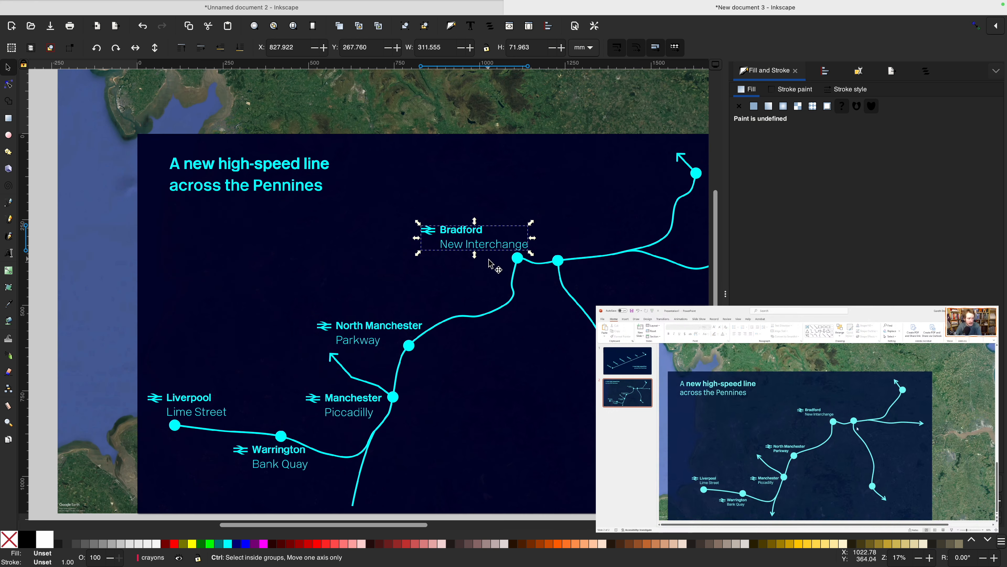
scroll(489, 263, right, 5)
scroll(490, 263, up, 1)
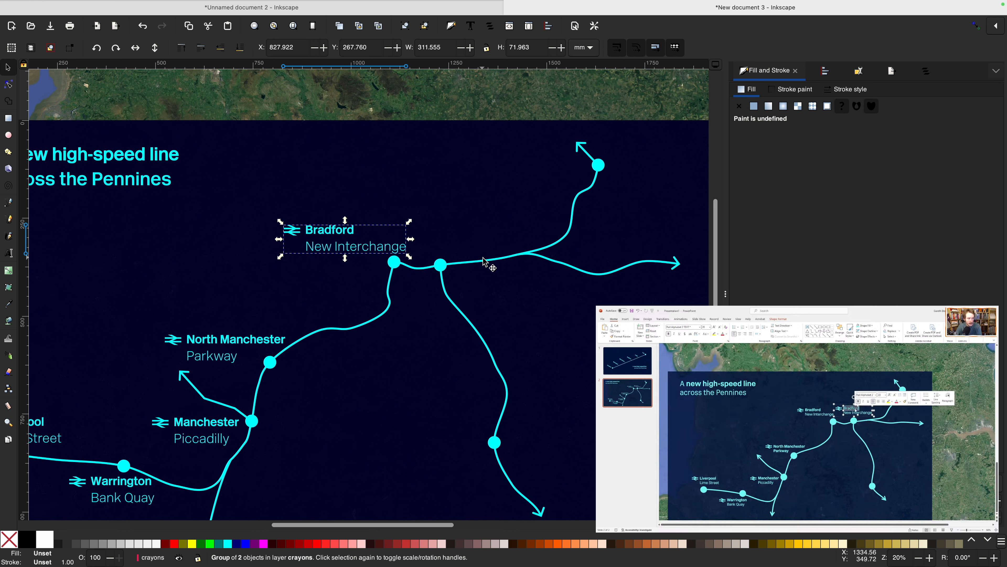
key(super+d)
drag(396, 259, 490, 252)
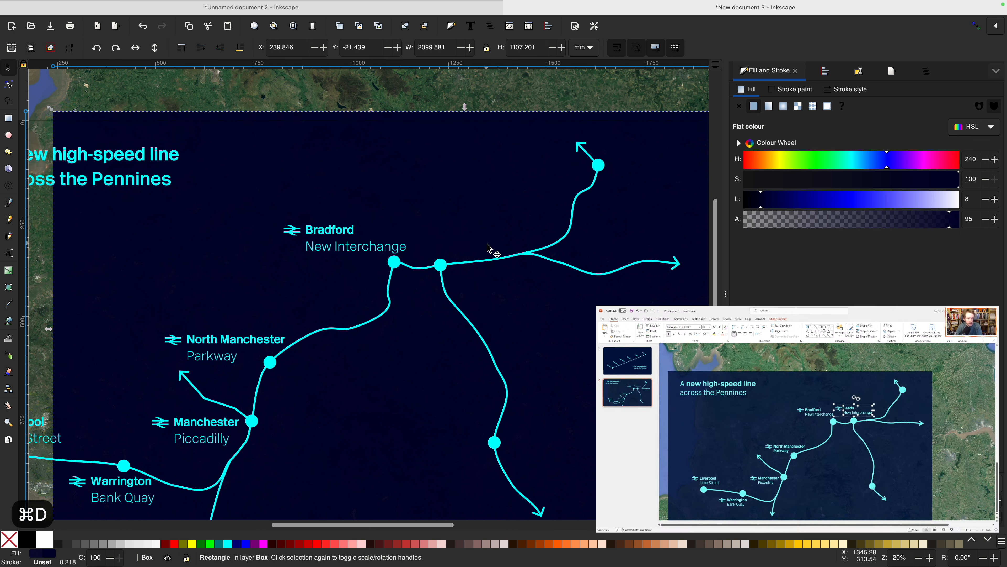
key(super+z)
click(369, 248)
drag(368, 249, 499, 248)
key(shift+super+l)
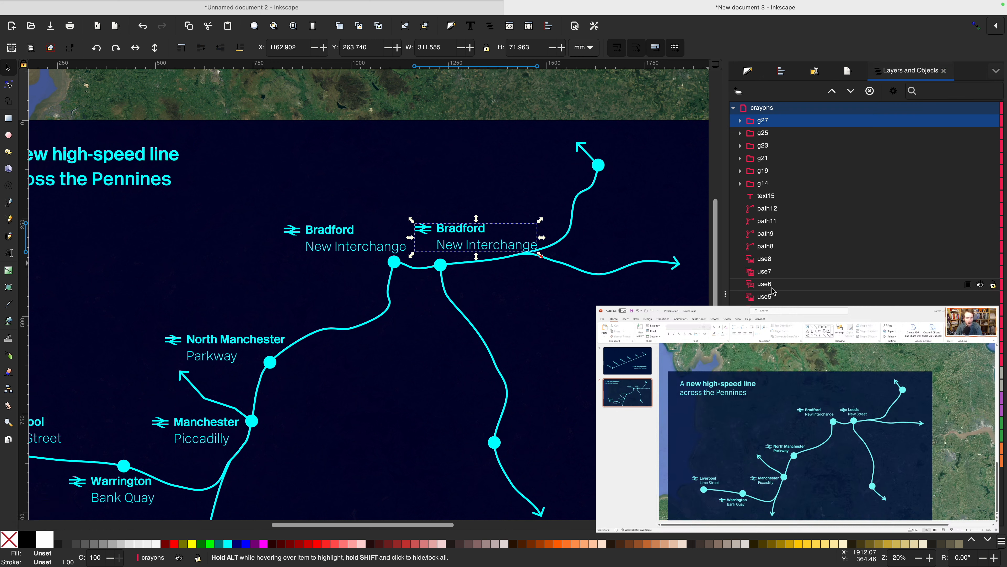
Change the first line of the eastern Bradford copy to read "Leeds".
key(t)
double_click(470, 230)
text(Leeds)
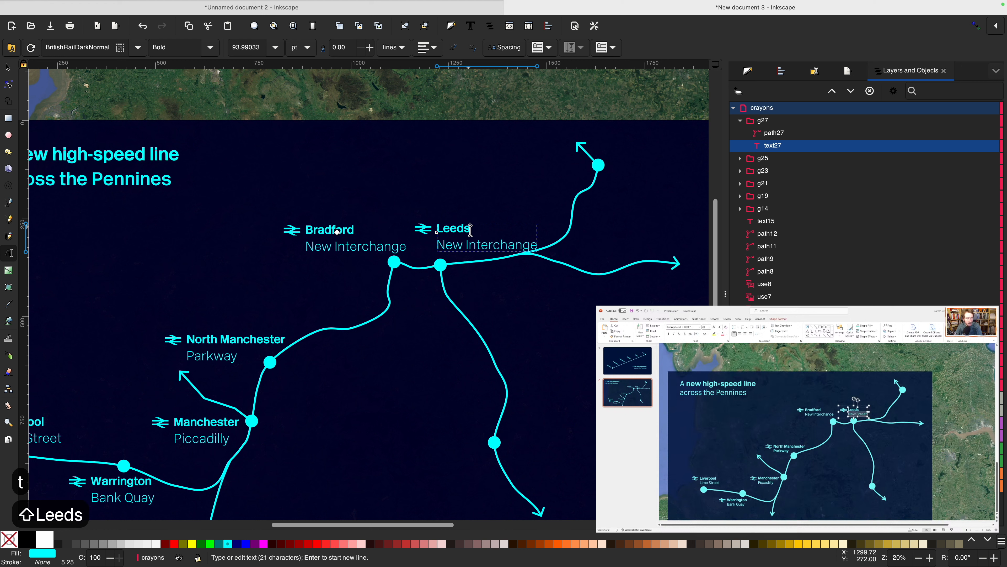
Remove the second line of the Leeds label and move the group closer to its dot, at about X 1198 mm, Y 307 mm.
double_click(471, 246)
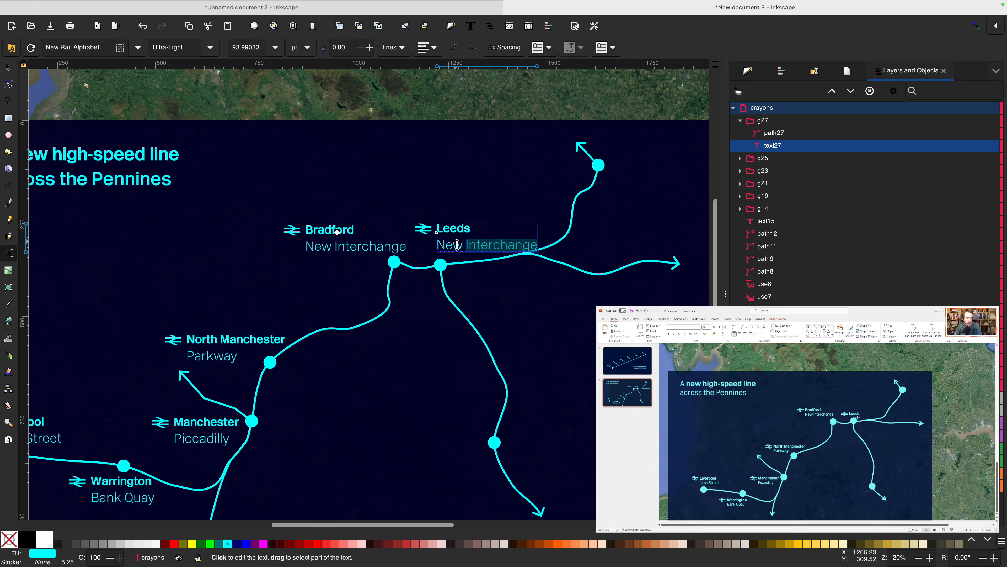
key(BackSpace)
key(BackSpace)
key(BackSpace)
key(BackSpace)
key(BackSpace)
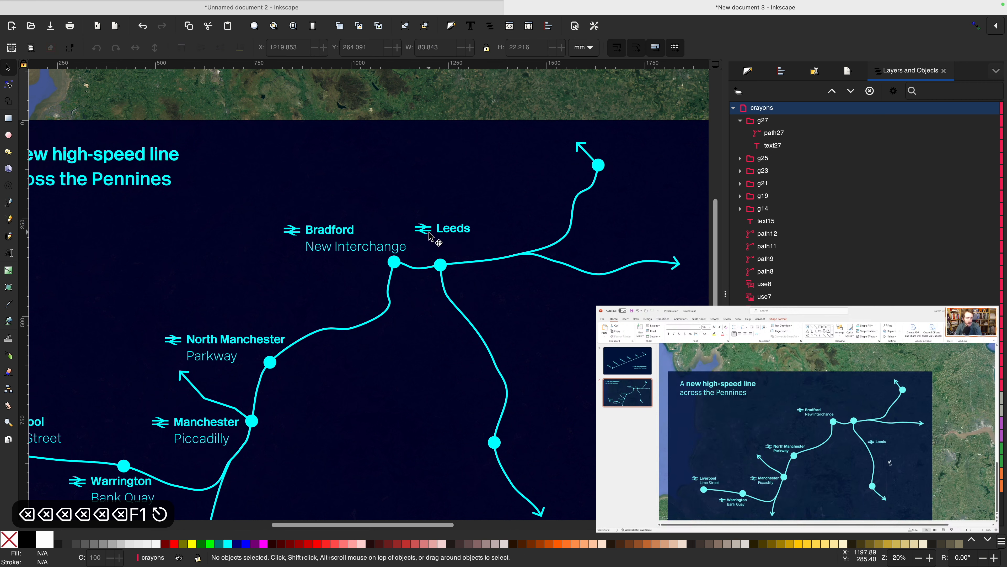
click(426, 234)
drag(454, 230, 469, 248)
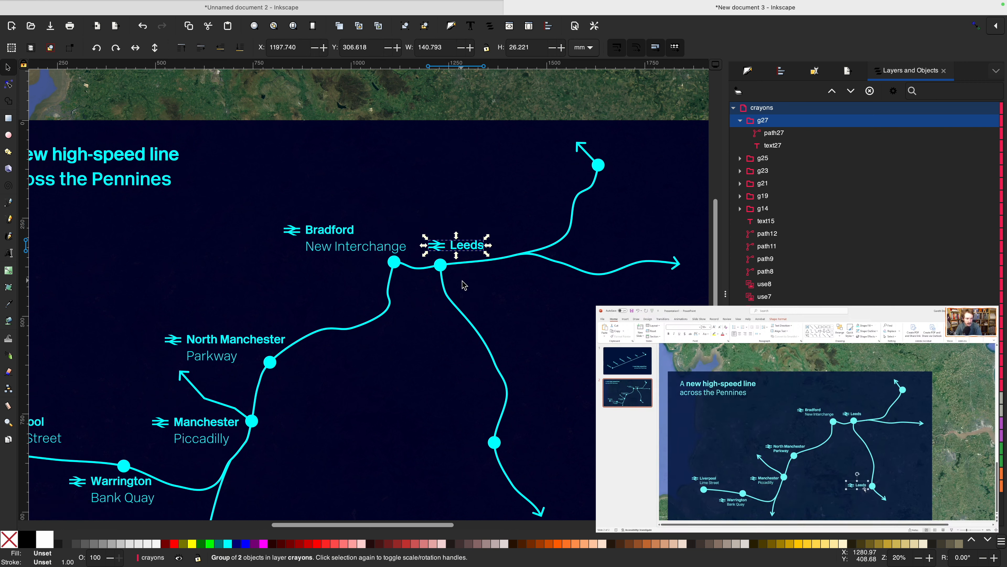
Nudge the Bradford New Interchange group up and slightly left, to about X 826 mm, Y 264 mm.
click(393, 249)
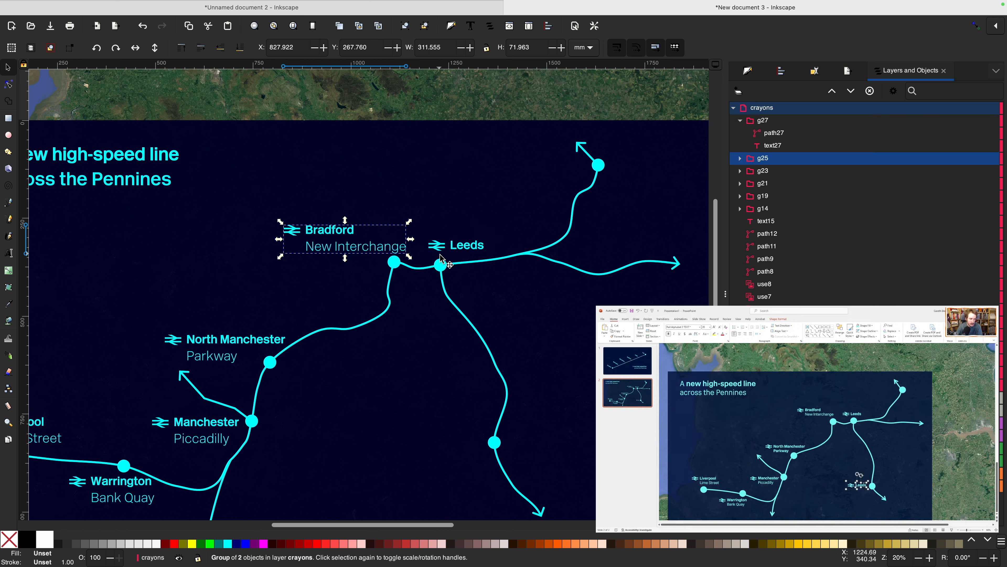
key(Up)
key(Up)
key(Up)
key(Up)
key(Up)
key(Up)
key(Up)
key(Up)
key(Left)
key(Left)
key(Left)
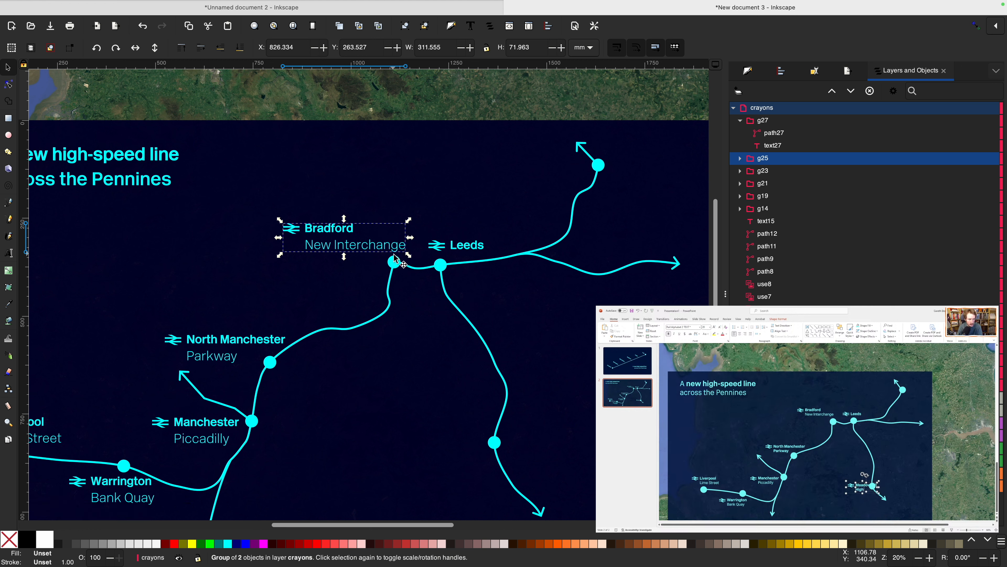
Duplicate the Bradford group beside the dot on the southern branch from Leeds and change the copy's first line to "Meadowhall".
key(super+d)
drag(377, 251, 466, 467)
key(t)
double_click(430, 448)
text(Meadho)
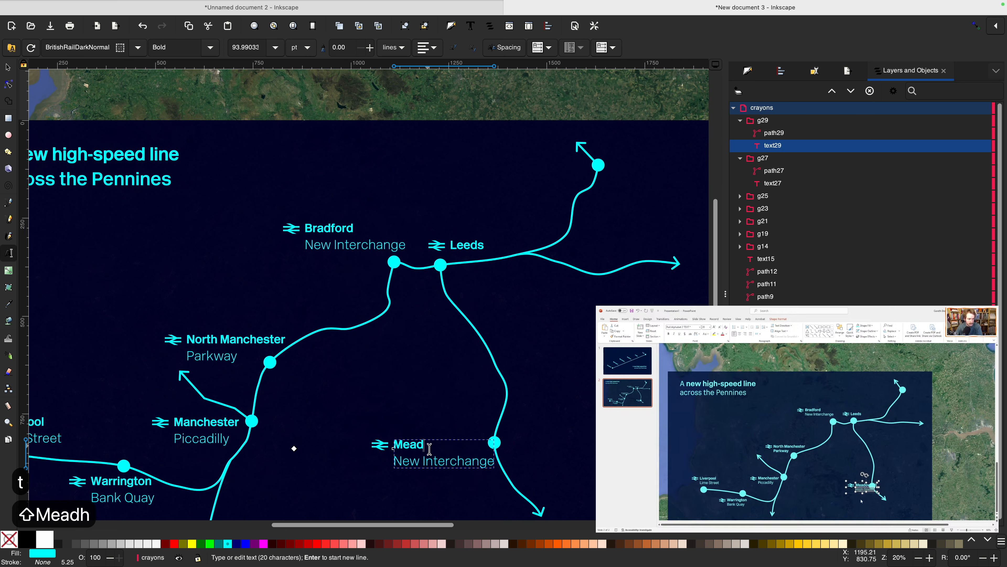
key(BackSpace)
key(BackSpace)
text(owhall)
Set the second line of the Meadowhall label to "High Speed" and move the group to about X 1110 mm, Y 781 mm.
drag(394, 461, 495, 462)
text(High Speed)
key(F1)
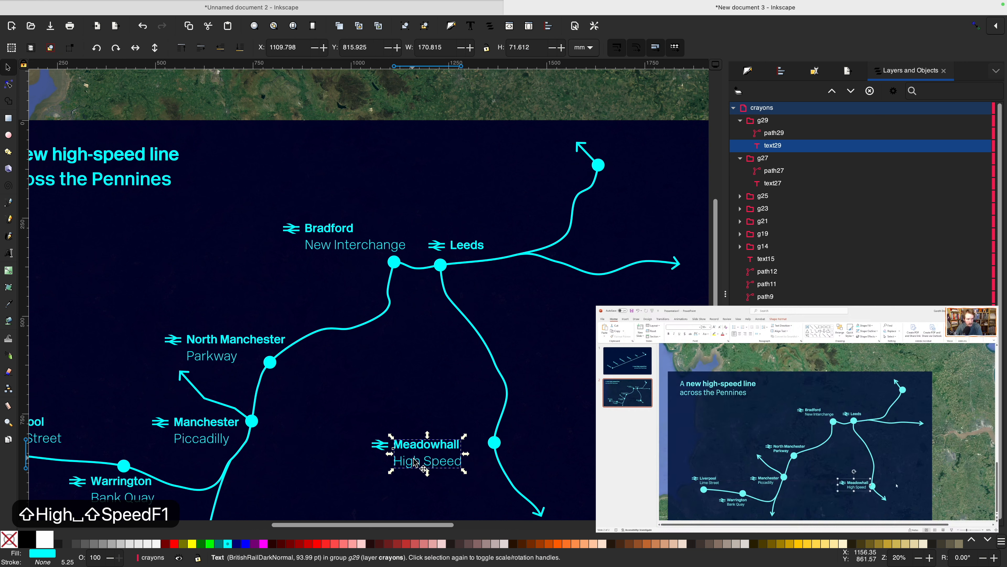
click(416, 452)
drag(415, 452, 434, 433)
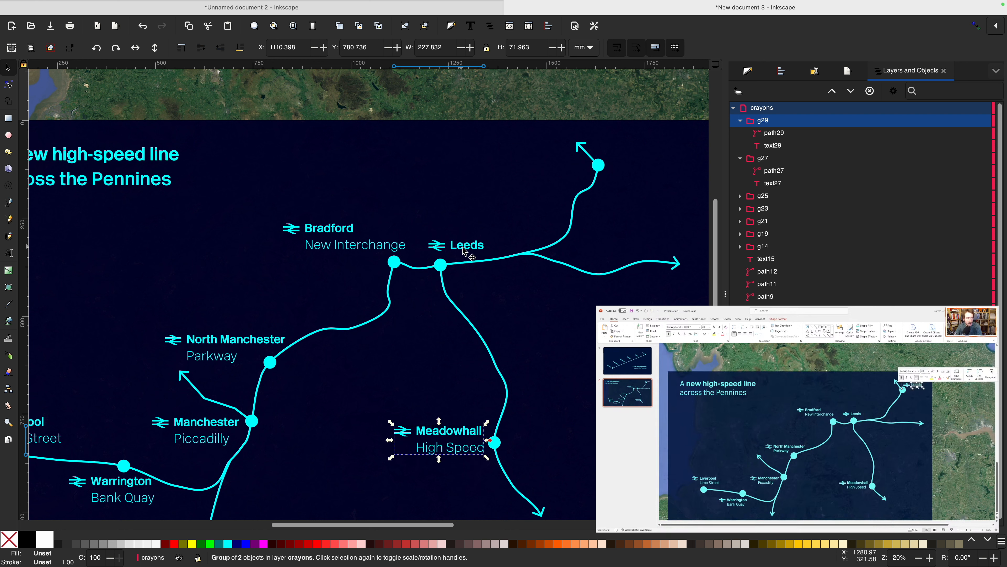
Duplicate the Leeds group and place the copy right of the northeasternmost dot, at about X 1671 mm, Y 102 mm.
click(476, 247)
key(super+d)
drag(478, 247, 660, 166)
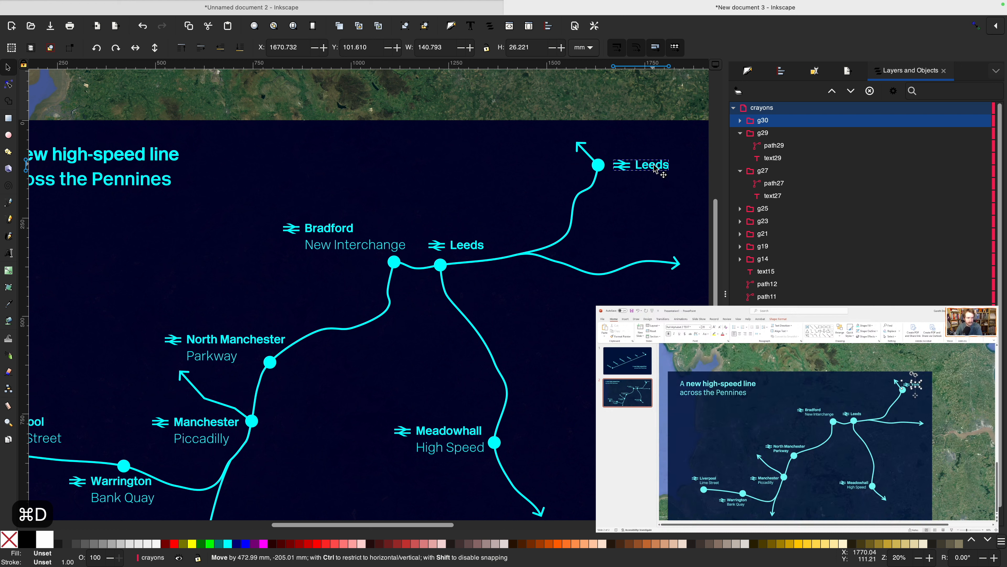
Change the text of the northeastern label copy to "York" and deselect it.
key(t)
double_click(655, 166)
text(York)
key(F1)
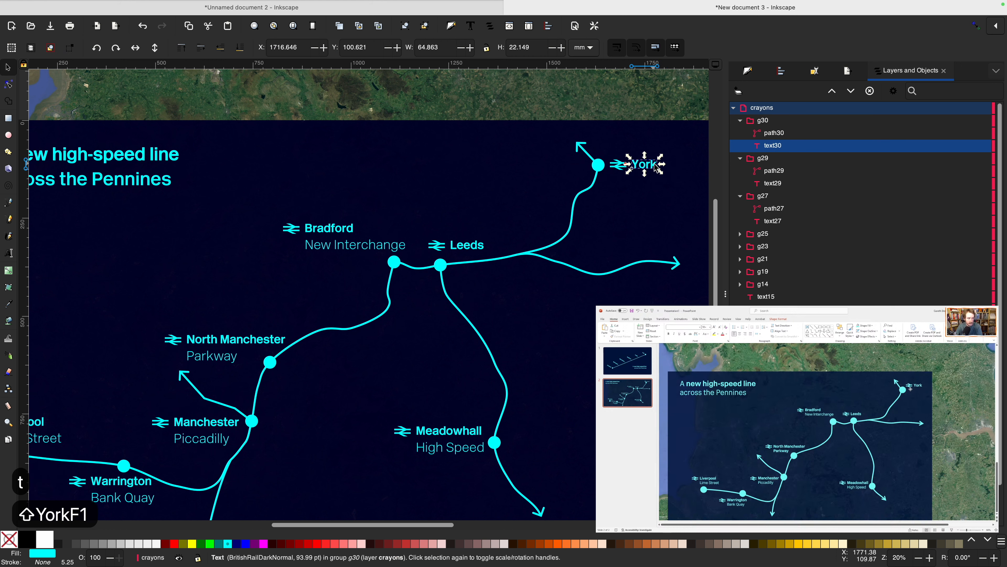
click(657, 214)
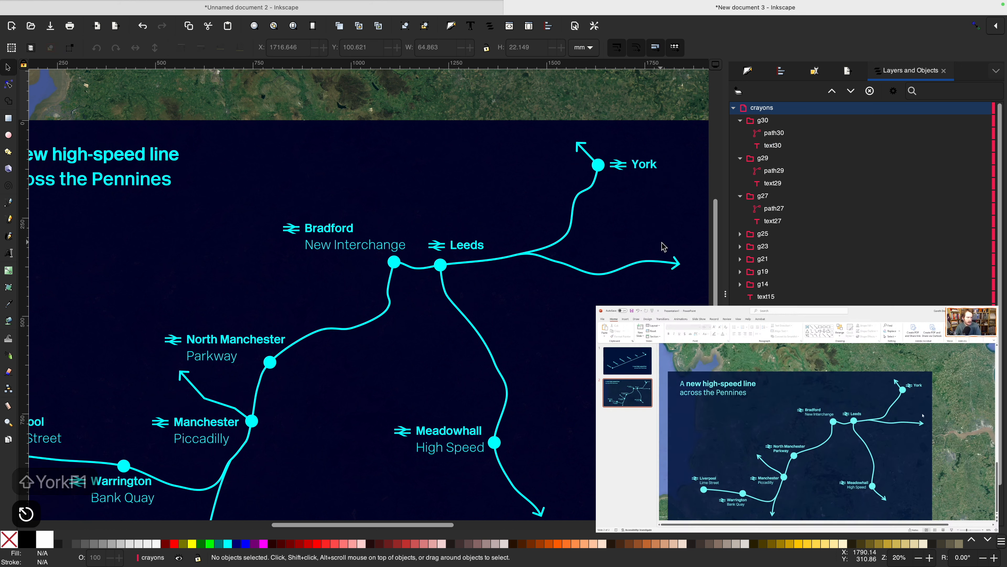
click(823, 409)
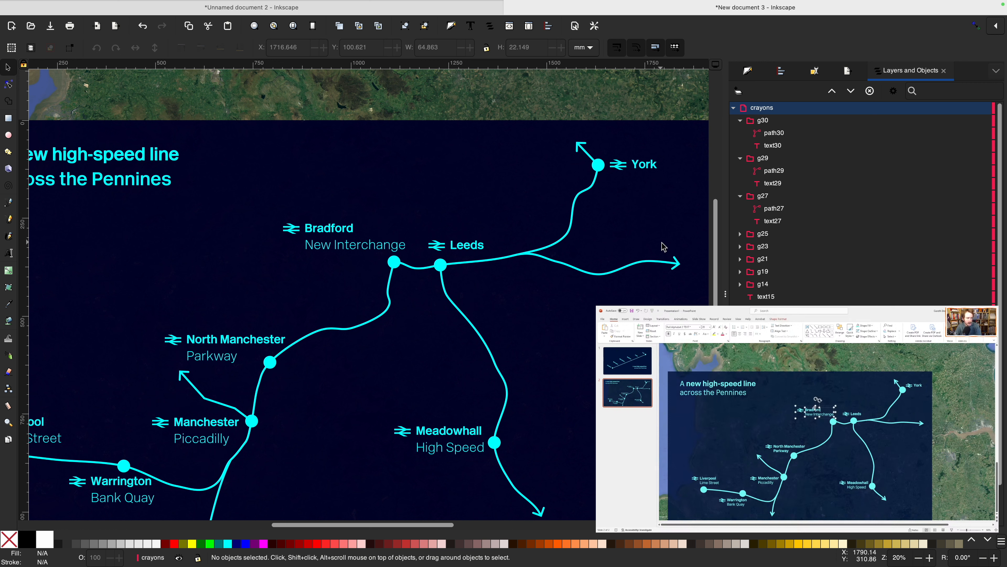
click(807, 397)
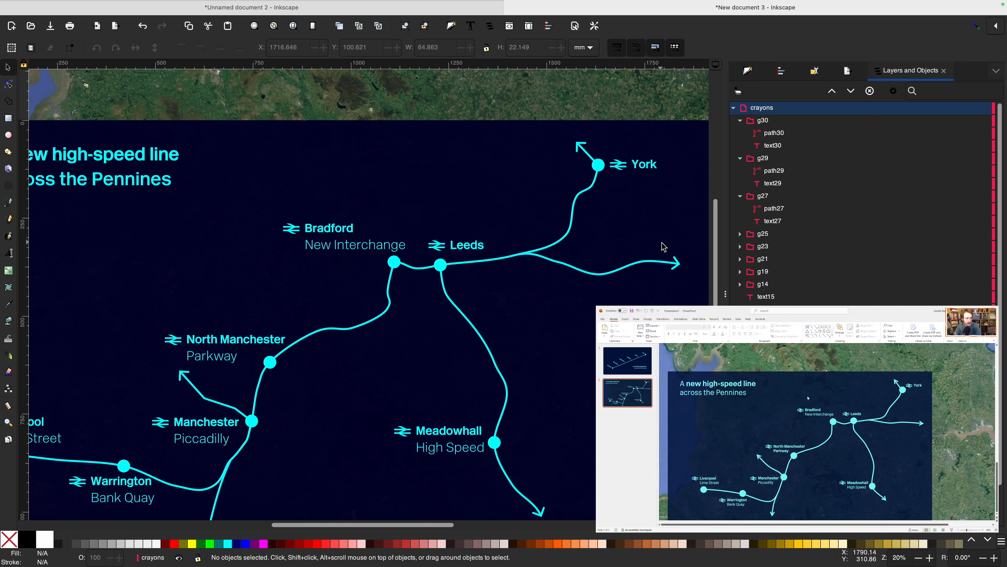
key(ctrl+v)
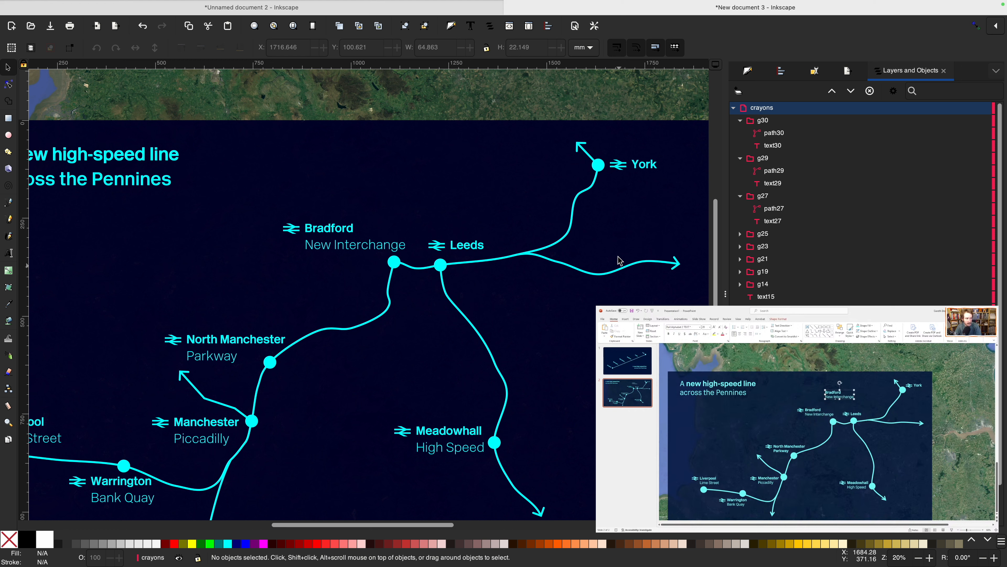
Copy only the text out of the Bradford group and paste it ungrouped above Bradford, at about X 1041 mm, Y 92 mm.
click(352, 246)
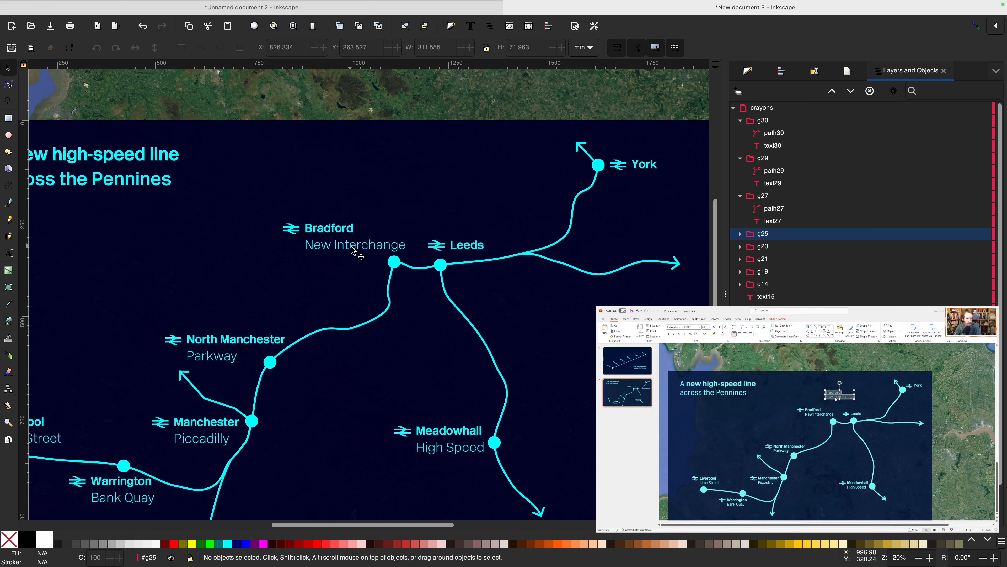
click(345, 246)
key(super+c)
key(Escape)
key(Escape)
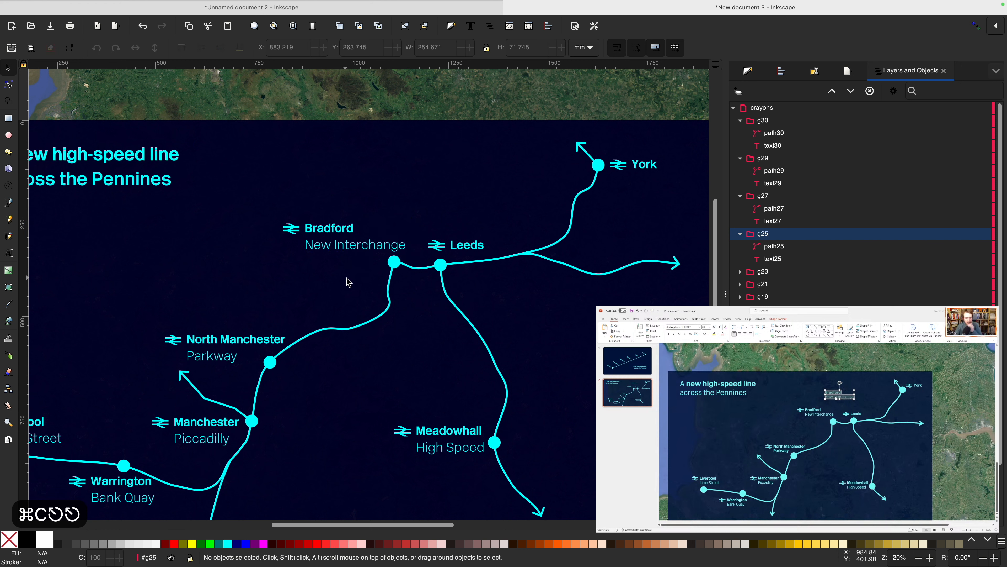
key(super+v)
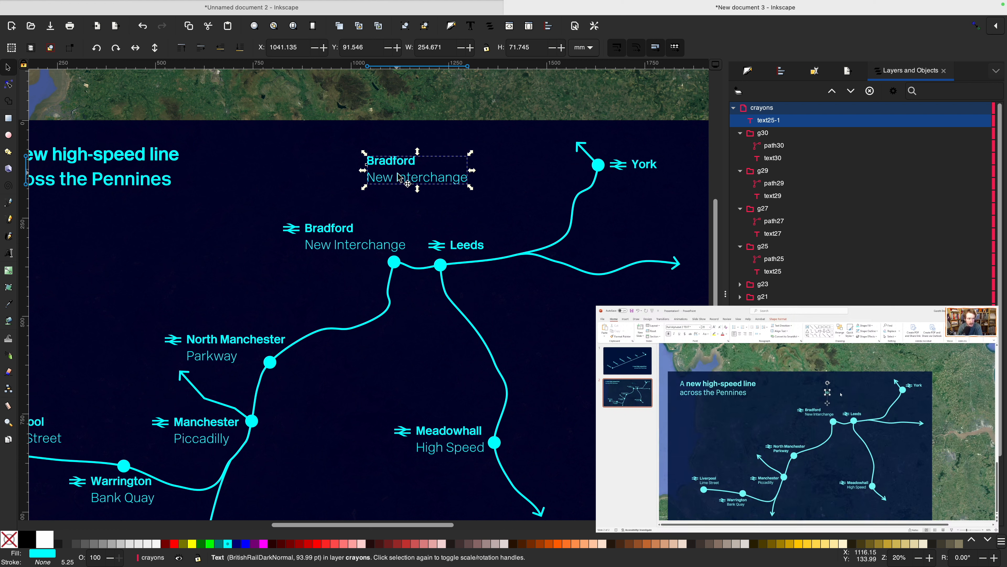
Replace both lines of the ungrouped Bradford text copy with the single light-weight line "to Newcastle".
key(t)
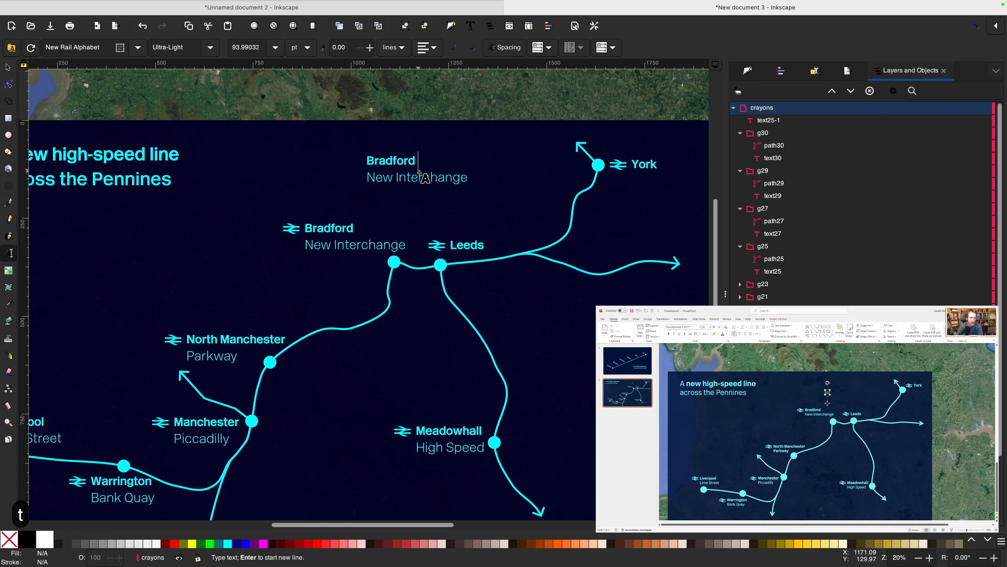
click(378, 163)
double_click(385, 162)
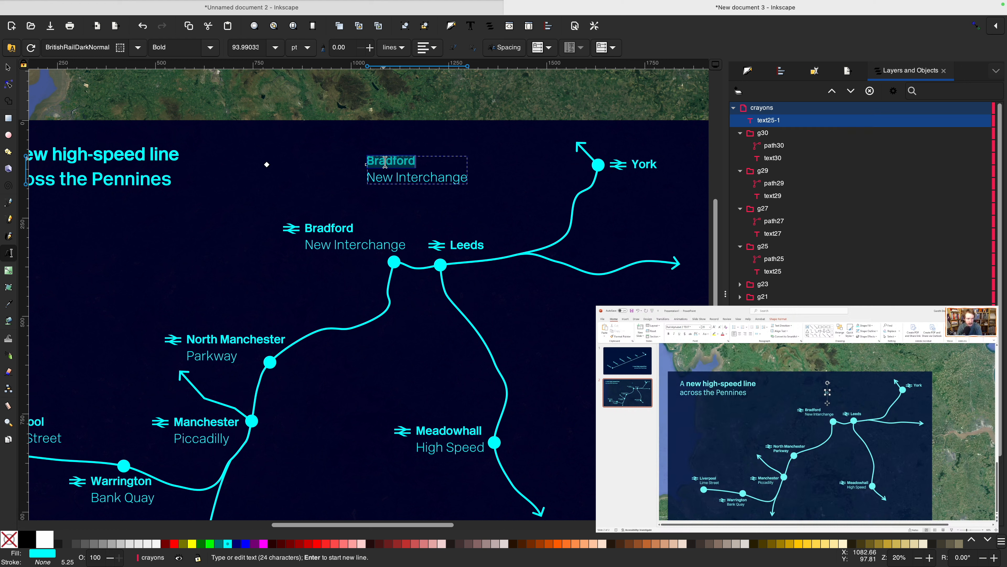
drag(385, 162, 440, 181)
text(to Newcastle)
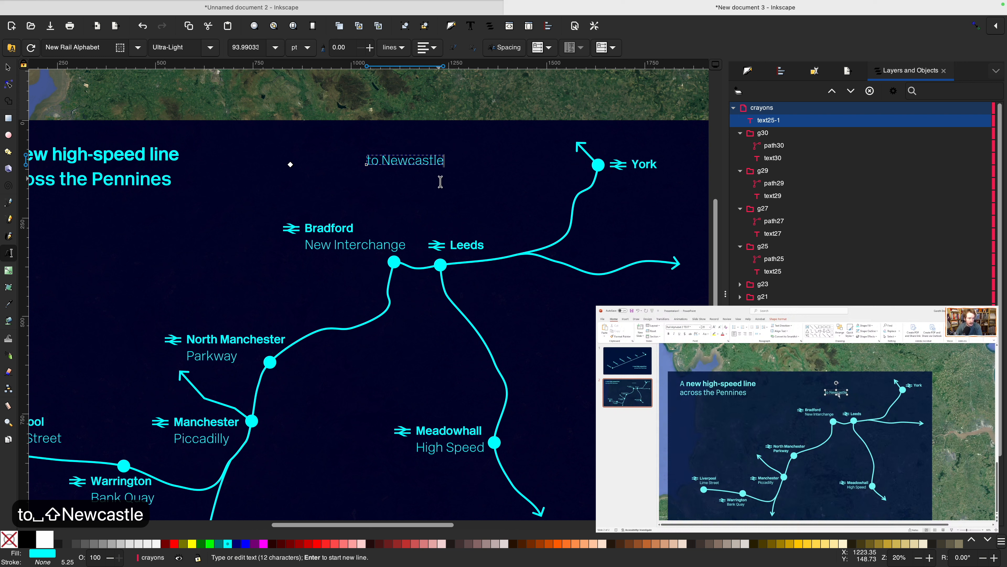
drag(440, 182, 439, 175)
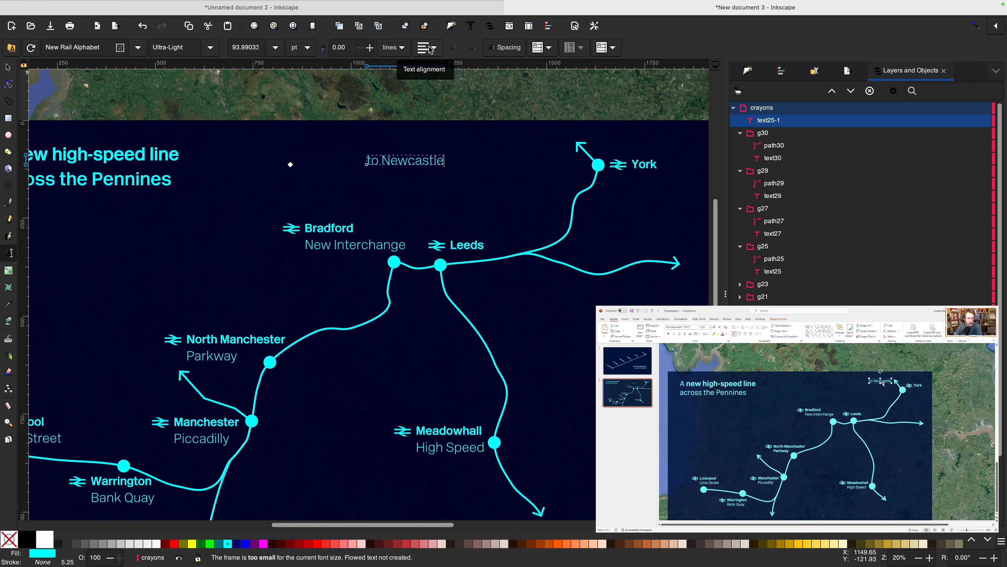
key(F1)
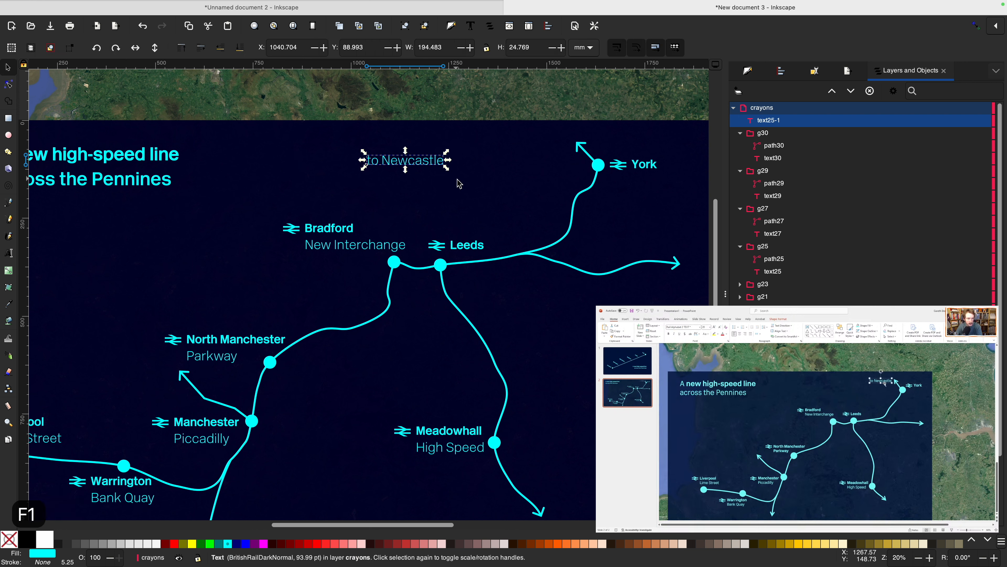
Move the "to Newcastle" label beside the arrow above York and place a duplicate at the southeastern arrowhead, at about X 1522 mm, Y 967 mm.
drag(428, 161, 614, 504)
key(super+d)
Change the southeastern copy's text to "to East Midlands" and move it to about X 1502 mm, Y 1014 mm.
key(t)
double_click(603, 502)
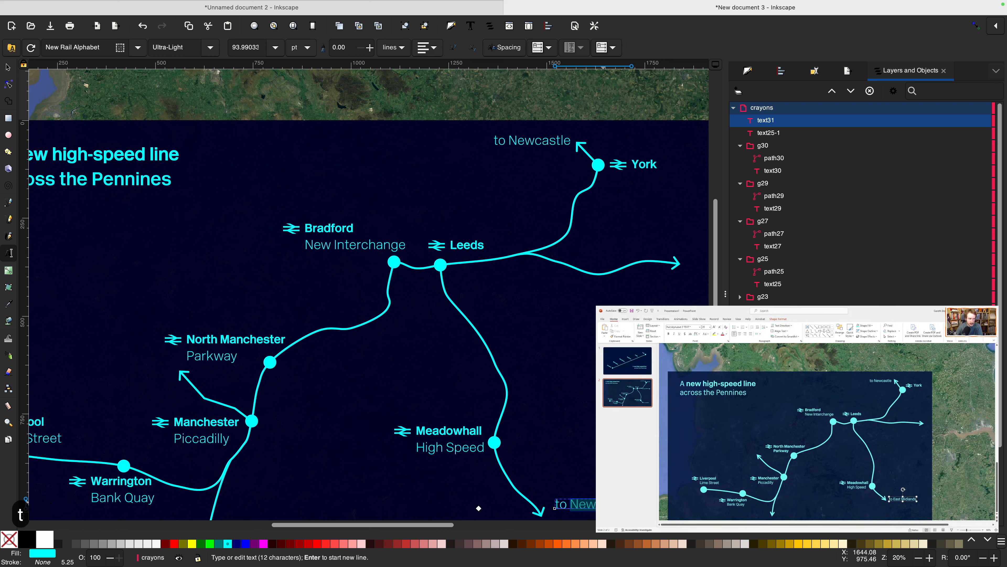
text(East Midlands)
key(F1)
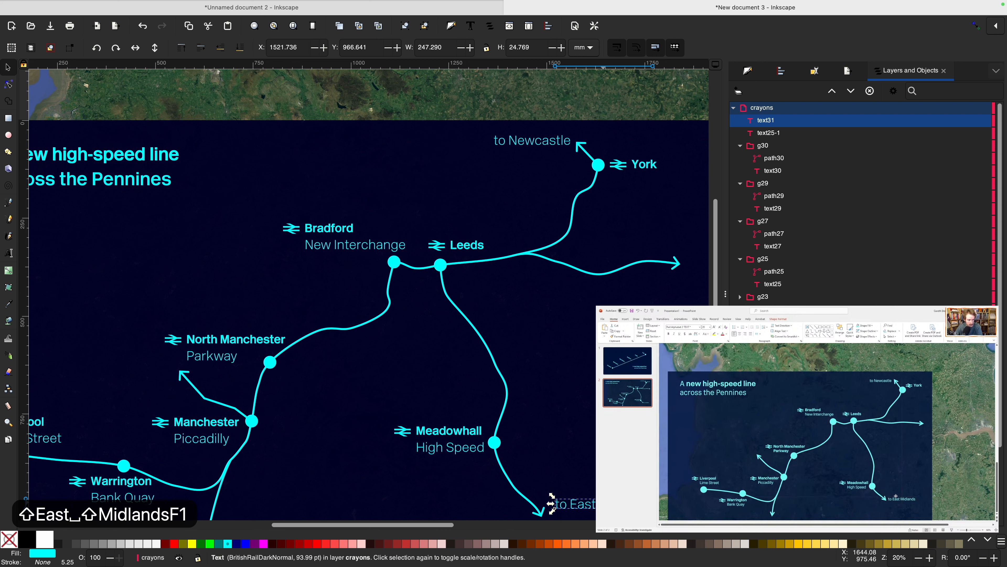
drag(603, 505, 600, 508)
scroll(599, 508, down, 3)
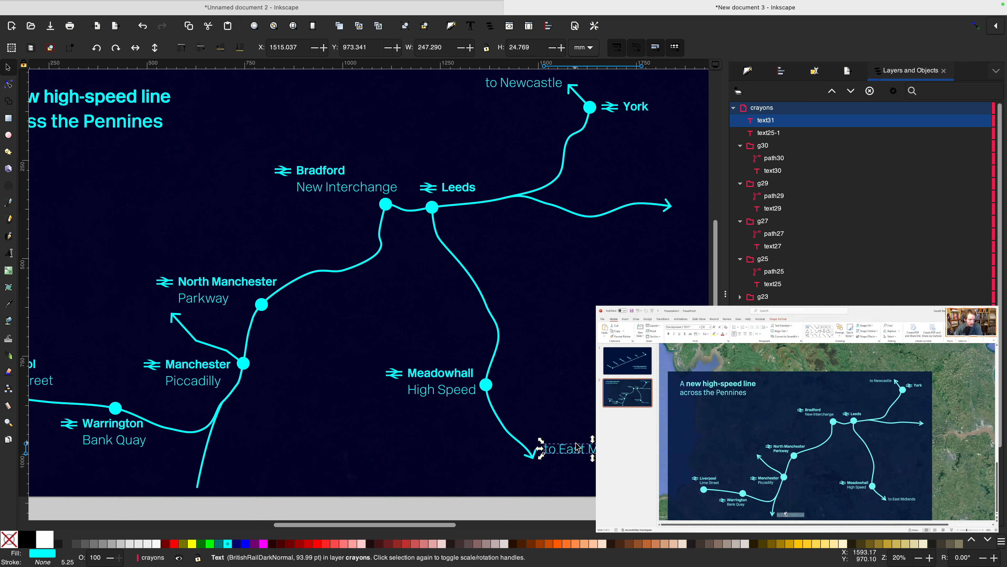
drag(577, 447, 574, 469)
Duplicate the East Midlands label to the southern end of the Manchester line, at about X 656 mm, Y 1063 mm, reading "to Crewe".
key(super+d)
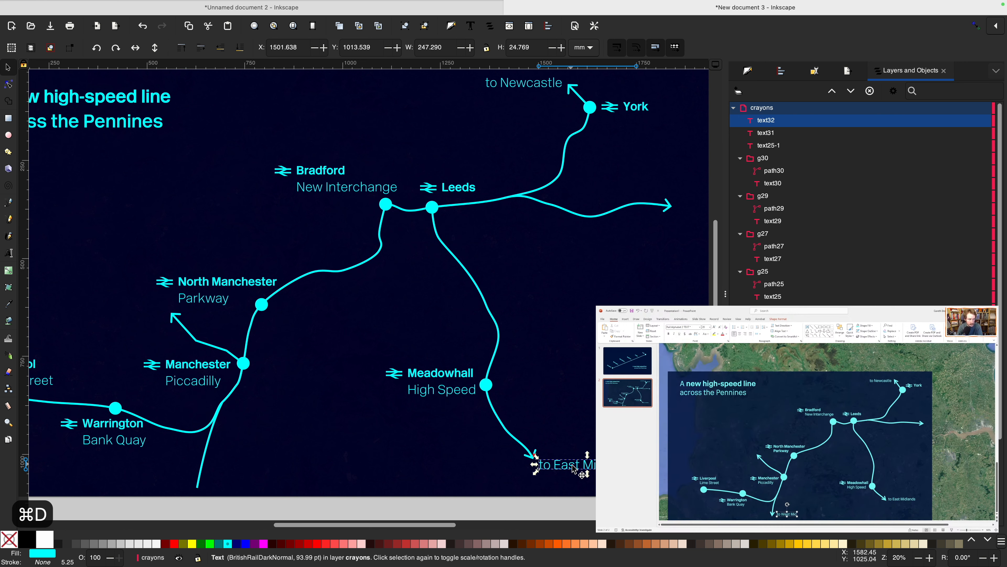
scroll(574, 469, down, 3)
scroll(574, 469, left, 3)
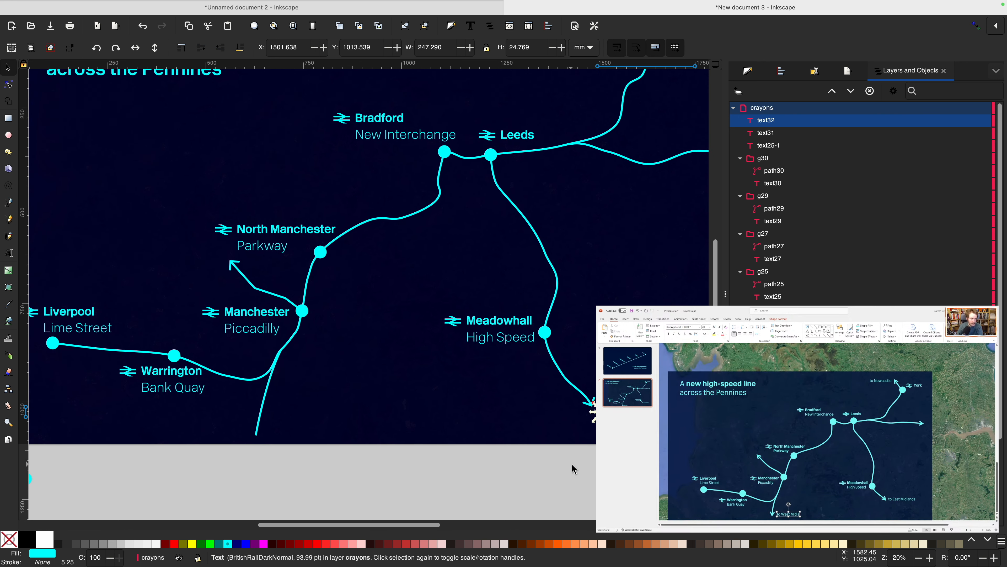
drag(576, 418, 351, 439)
text(to Crewe)
key(F1)
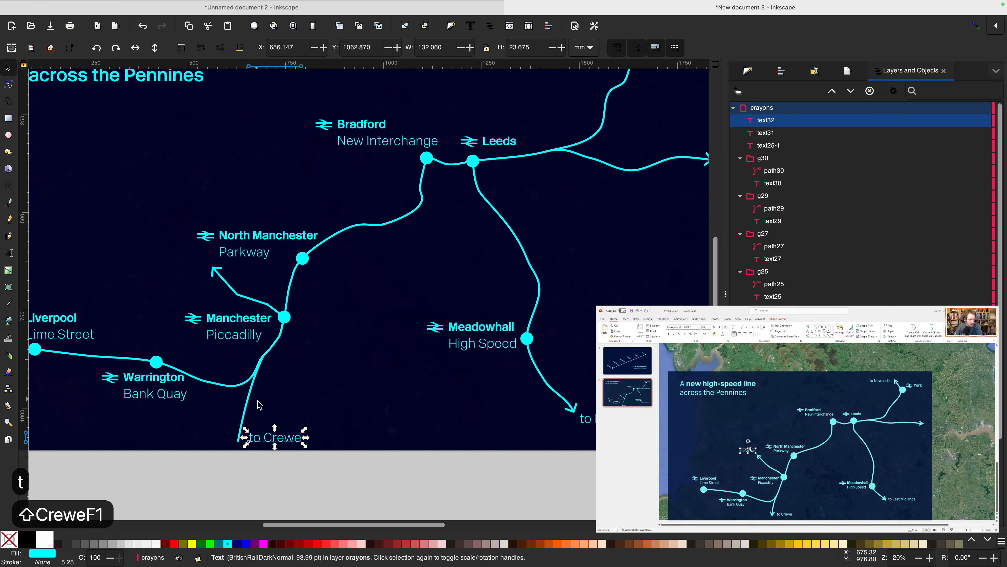
Add an open arrow start marker to the Manchester path so its southern end has an arrowhead.
click(245, 412)
key(shift+super+a)
key(shift+super+f)
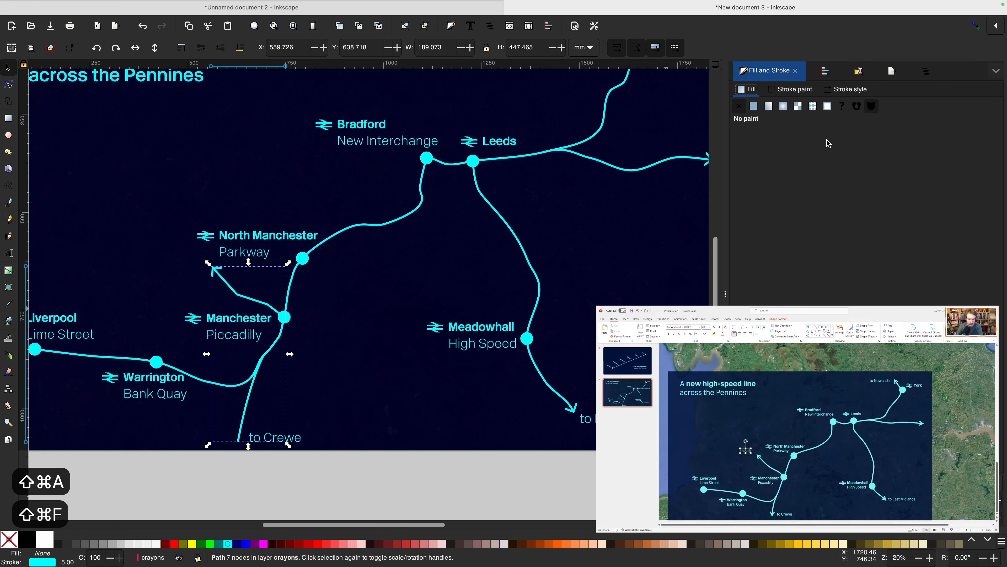
click(848, 89)
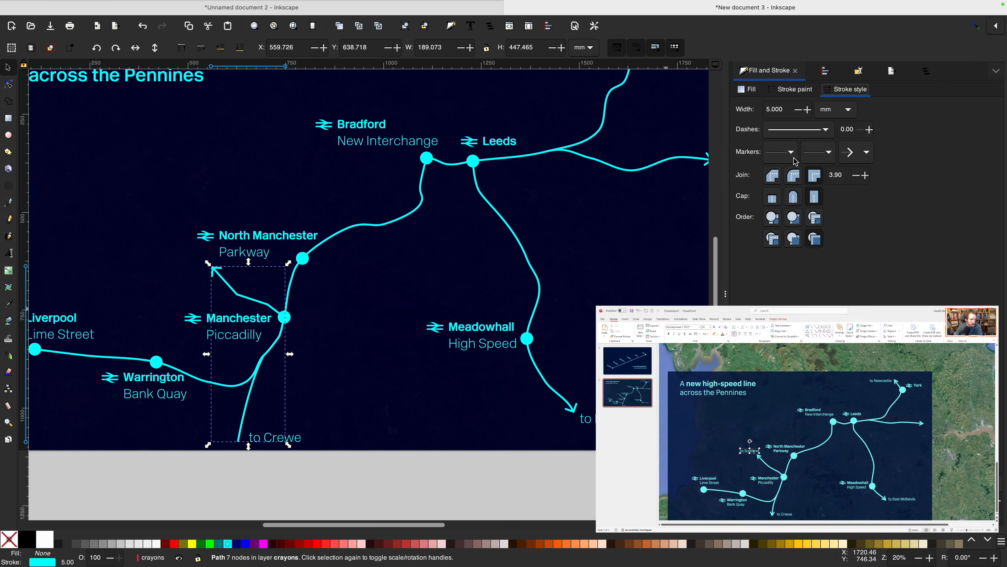
click(775, 158)
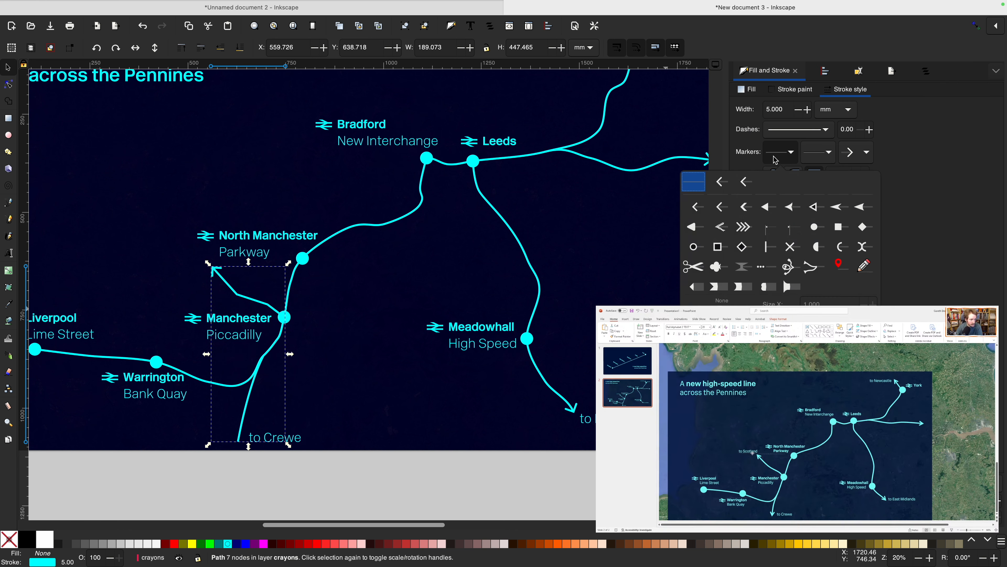
click(722, 208)
key(F1)
Duplicate the "to Newcastle" label and place the copy left of the arrow northwest of Manchester.
scroll(396, 278, up, 5)
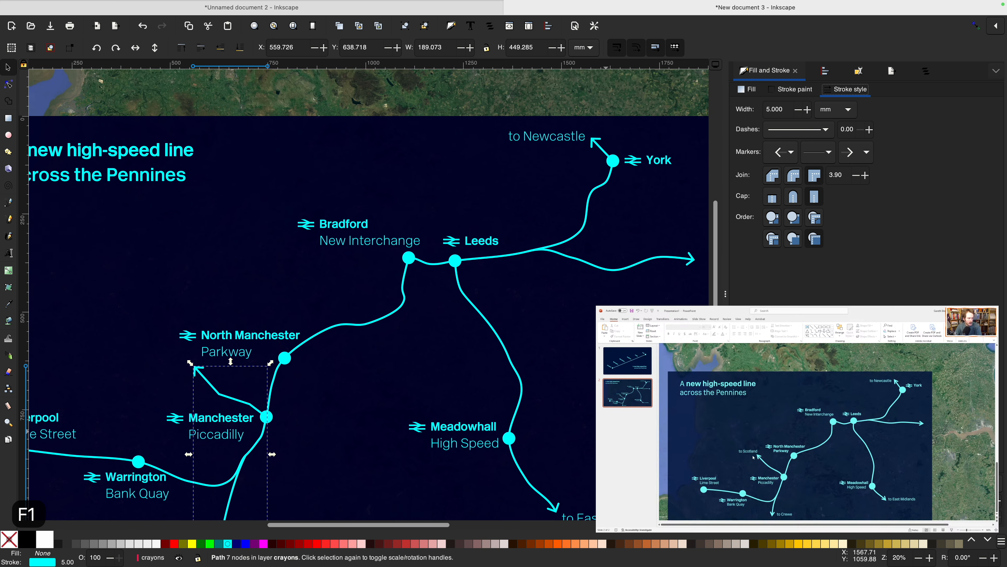
scroll(586, 337, right, 3)
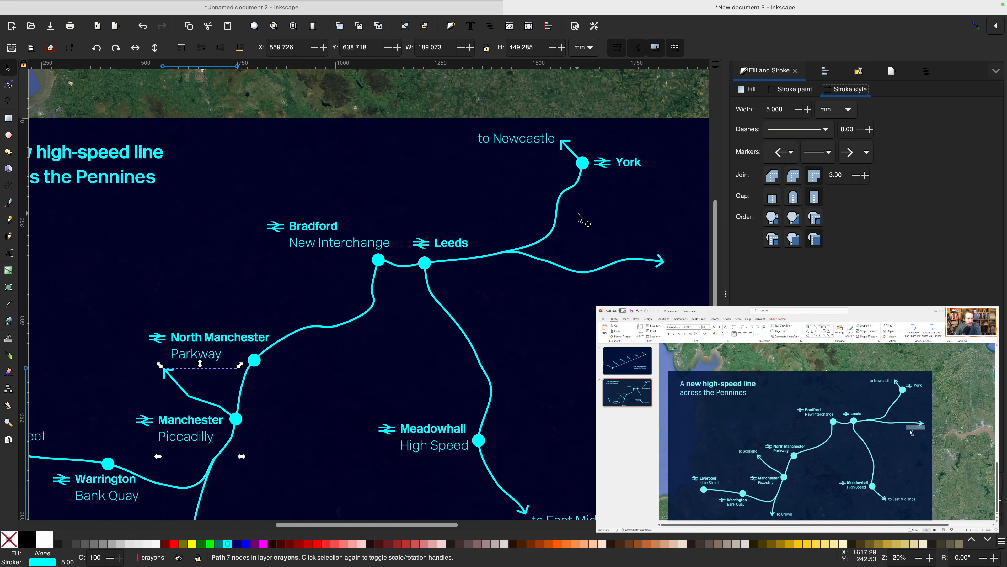
scroll(528, 391, left, 6)
scroll(524, 395, down, 2)
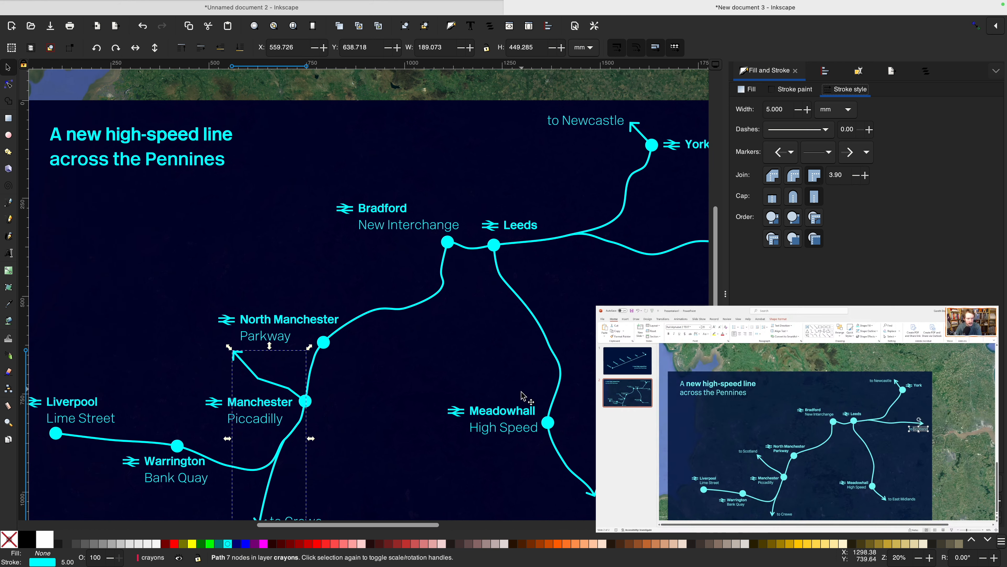
click(583, 123)
key(super+d)
drag(586, 124, 185, 358)
Change the text of the label copy northwest of Manchester to "to Scotland".
key(t)
triple_click(191, 357)
text(Sc)
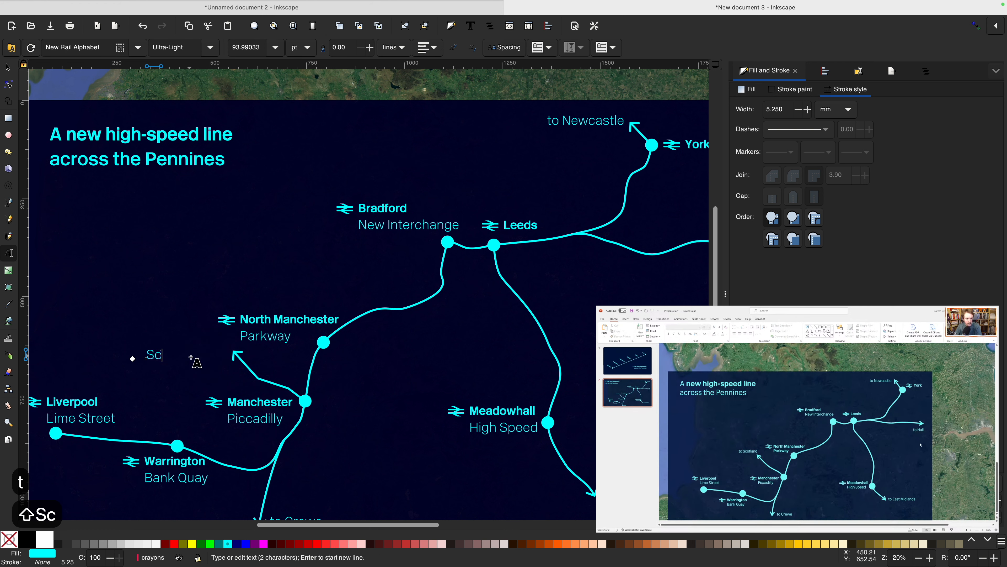
key(BackSpace)
key(BackSpace)
text(t)
key(BackSpace)
text(o Scotland)
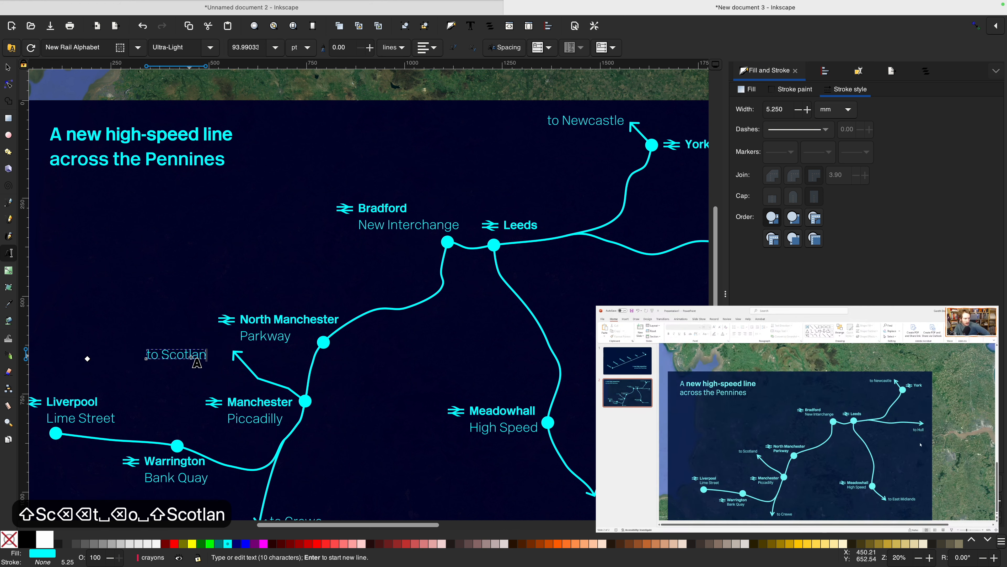
key(F1)
Duplicate the "to Scotland" label and place the copy below the eastern arrow line, at about X 1637 mm, Y 423 mm.
key(super+d)
scroll(201, 368, right, 2)
drag(174, 354, 566, 280)
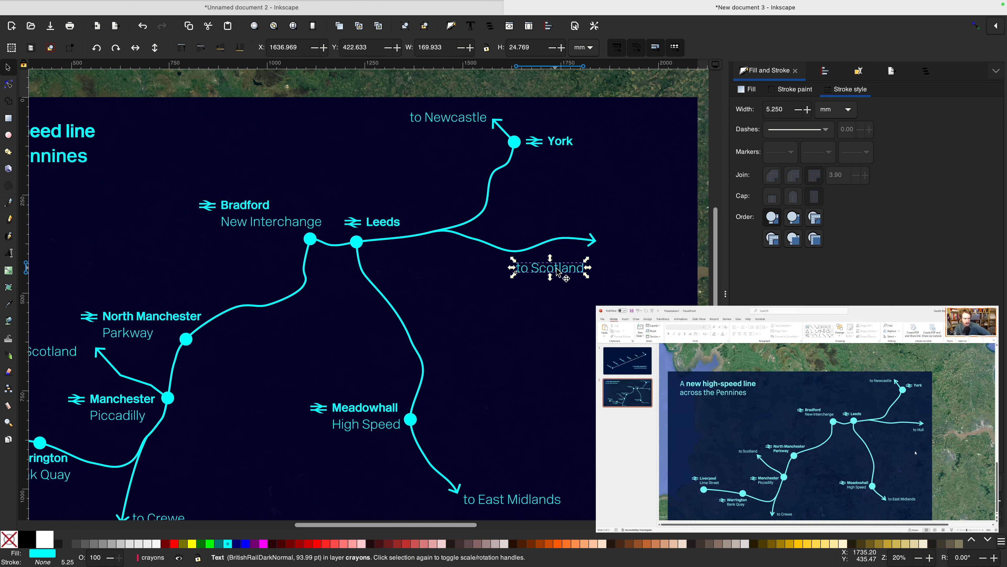
Change the eastern copy's text to "to Hull" and move it under the arrowhead, at about X 1755 mm, Y 397 mm.
double_click(558, 272)
key(super+a)
text(to Hu)
key(F1)
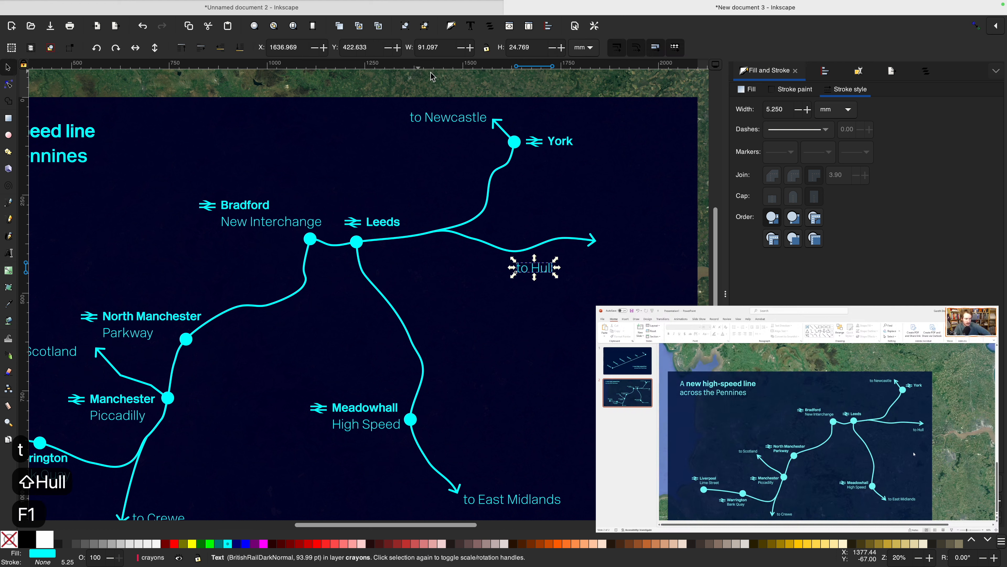
drag(544, 276, 585, 265)
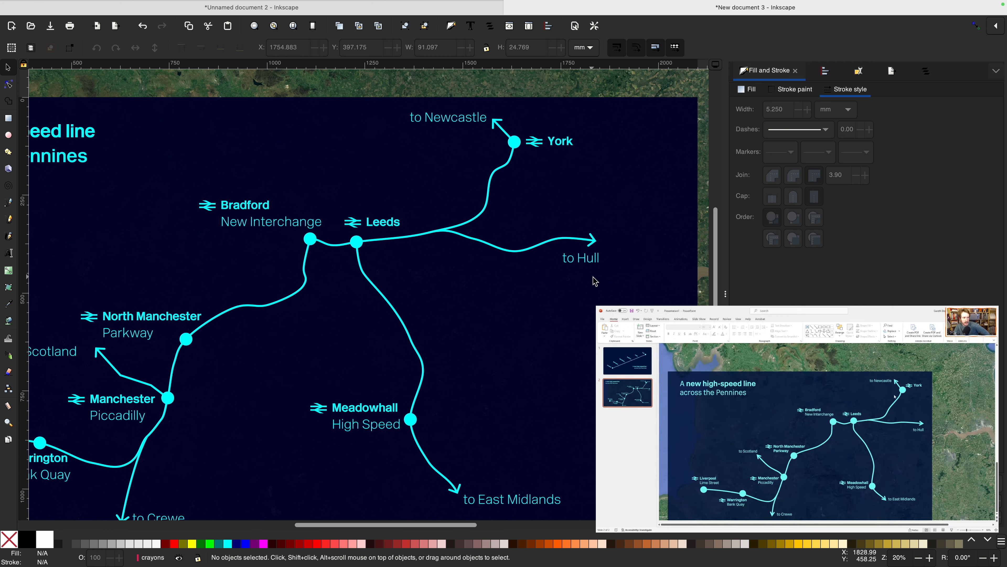
Shift the "to Scotland" label closer to its arrowhead, at about X 376 mm, Y 636 mm.
ctrl+scroll(582, 273, down, 1)
ctrl+scroll(581, 268, down, 1)
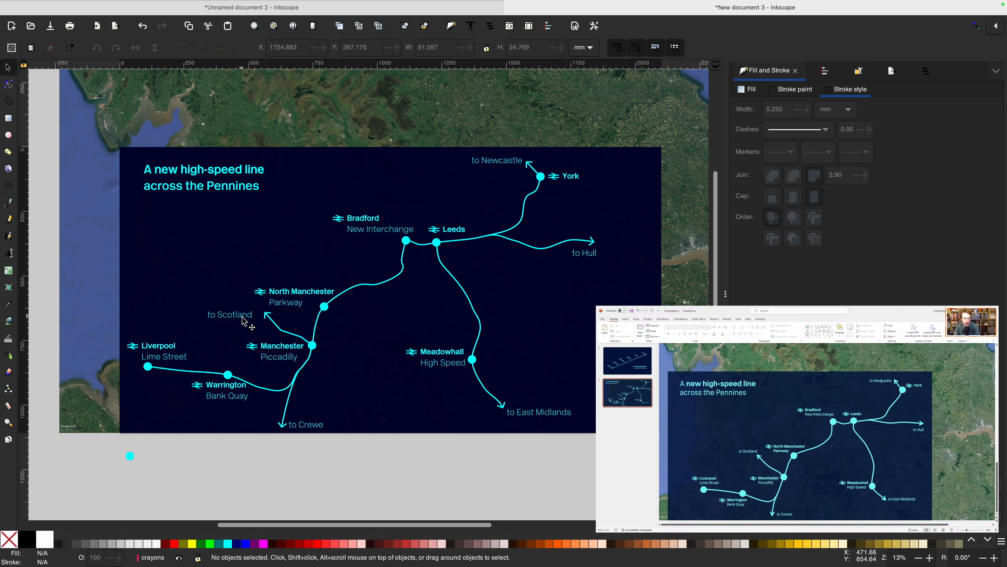
click(240, 316)
key(t)
key(F1)
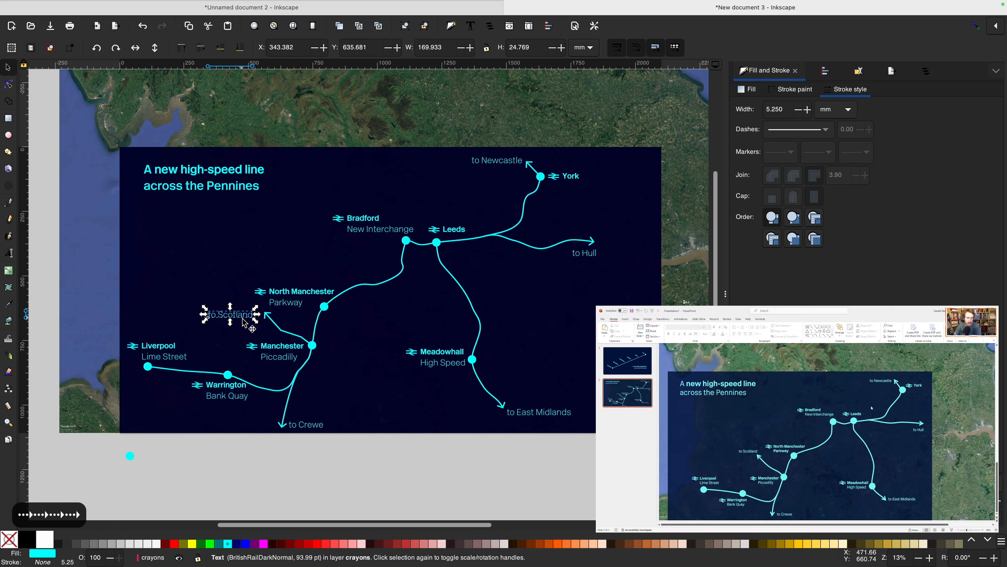
drag(244, 316, 253, 317)
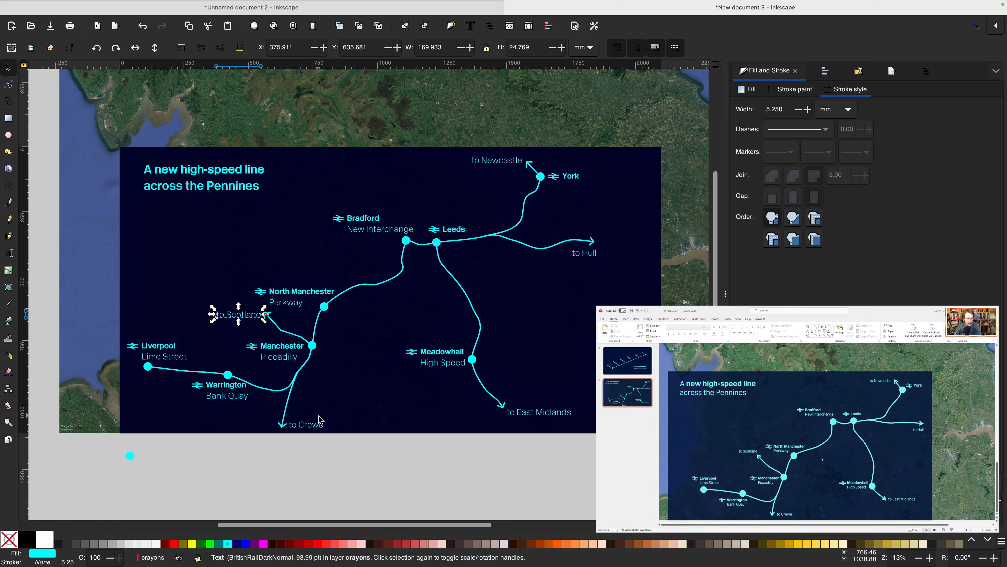
Nudge the "to Crewe" label slightly away from its arrow, to about X 661 mm, Y 1063 mm.
click(311, 425)
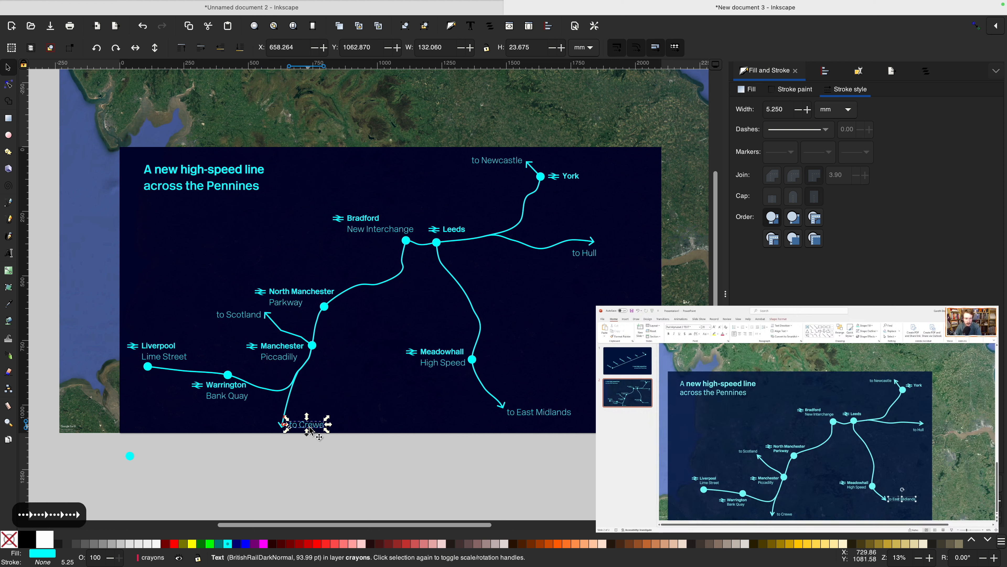
key(Right)
key(Right)
key(Right)
key(Right)
key(Right)
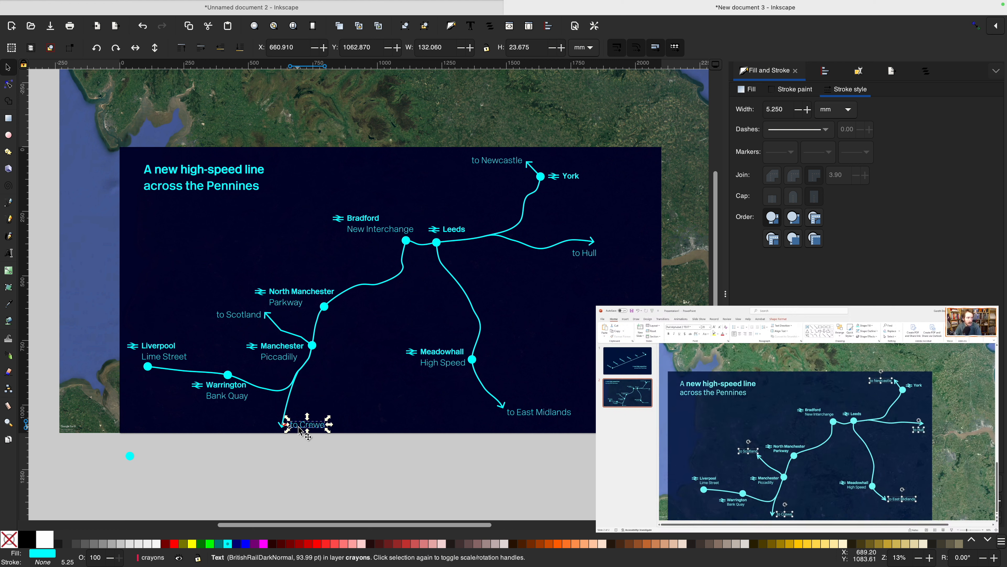
Try a 72 pt font size on the Crewe, Scotland, East Midlands, Hull and Newcastle labels, and undo it.
key(F1)
shift+click(248, 316)
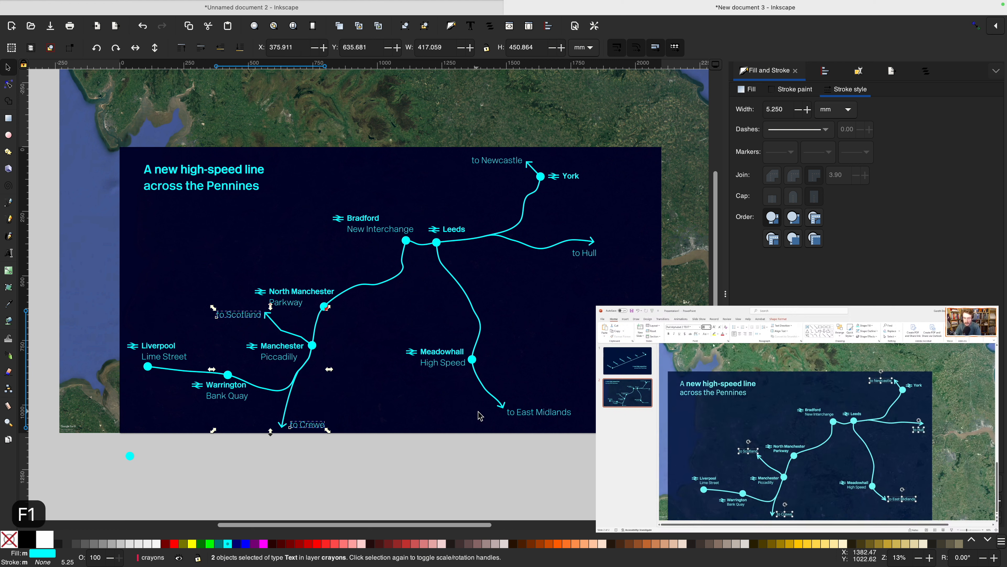
shift+click(536, 412)
shift+click(593, 256)
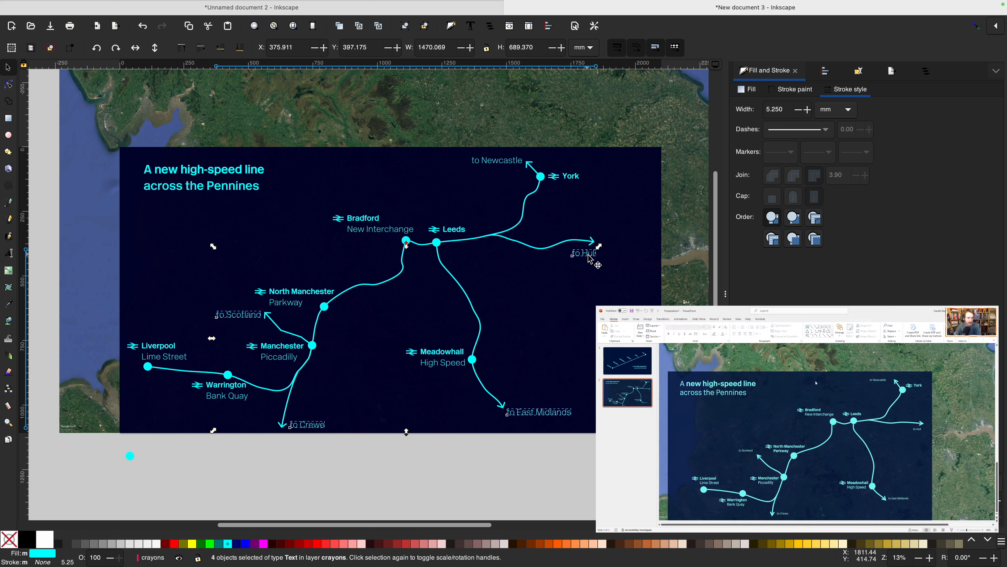
shift+click(503, 161)
key(t)
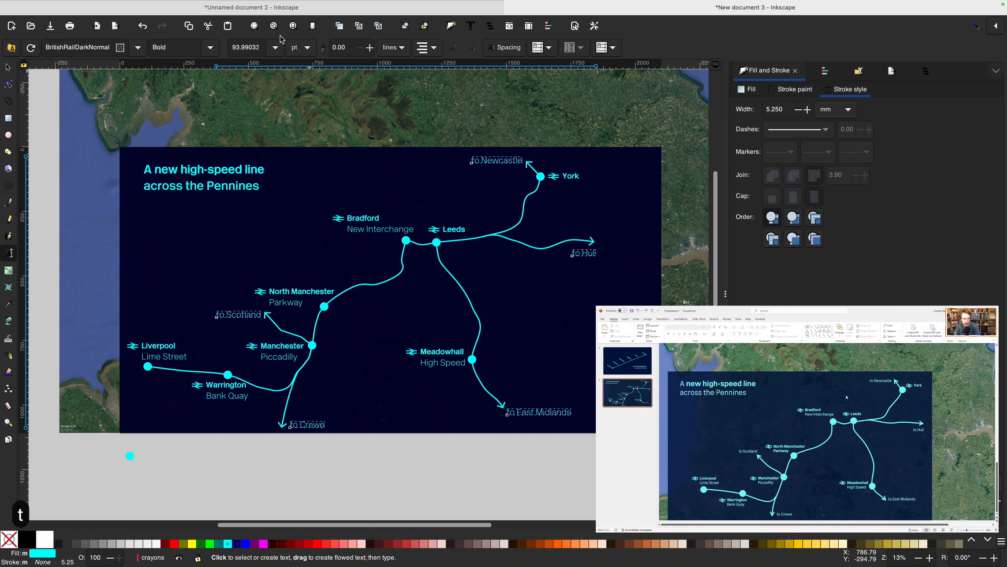
double_click(235, 47)
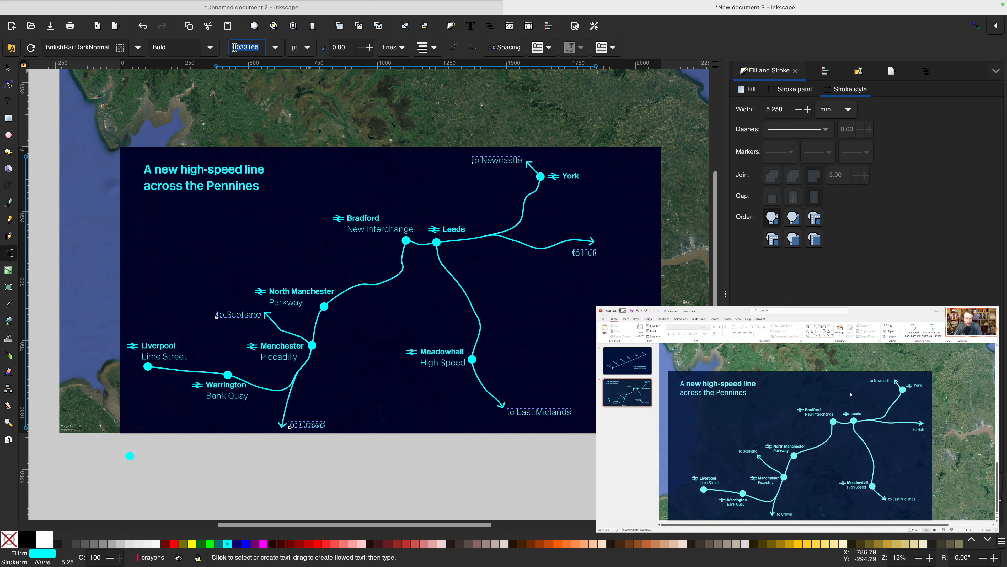
text(72)
key(Return)
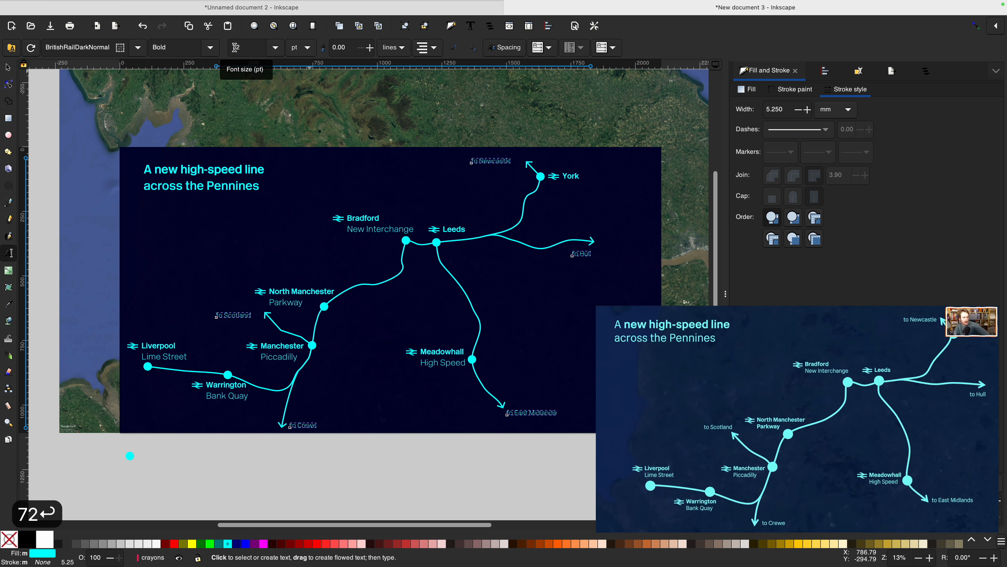
key(F1)
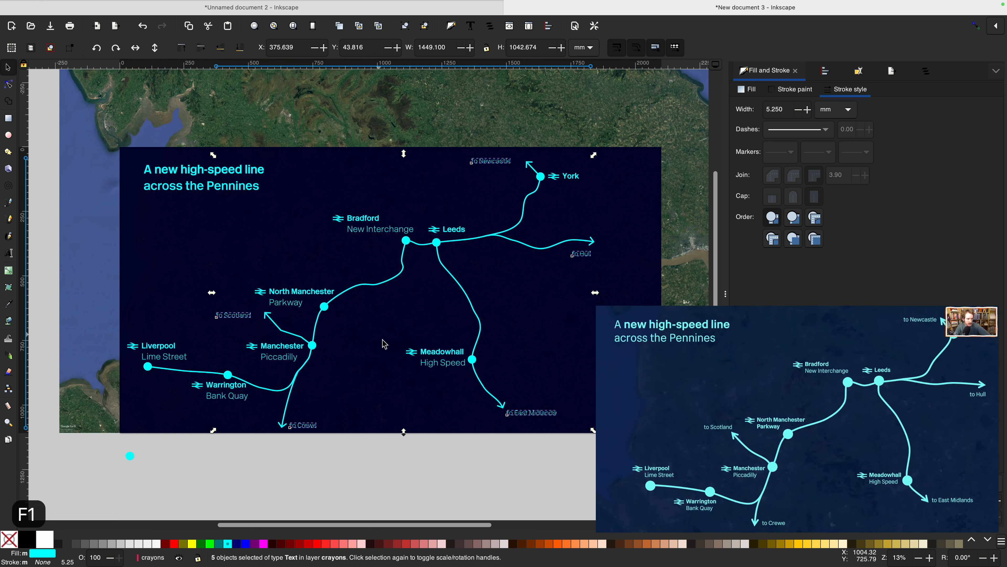
click(405, 388)
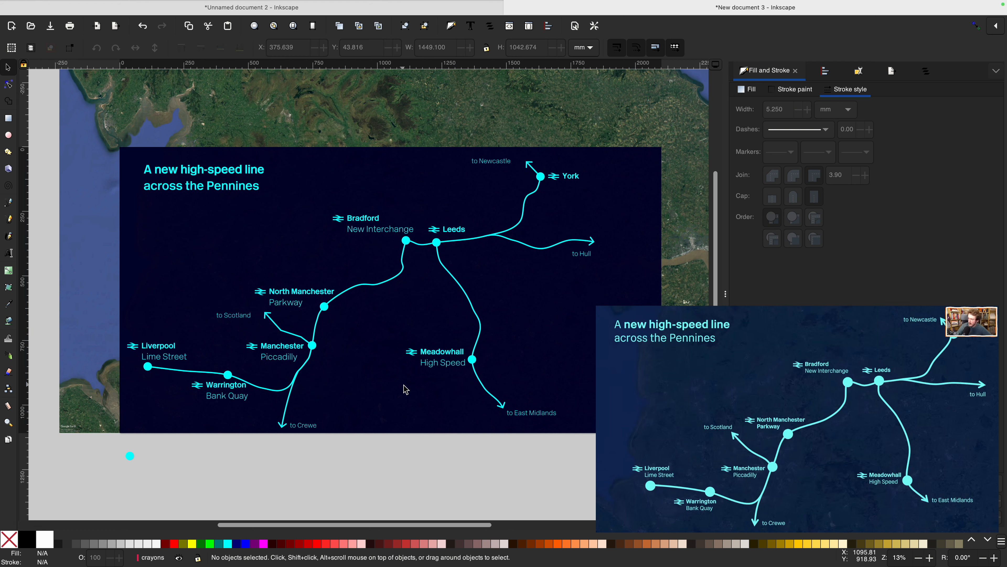
key(super+z)
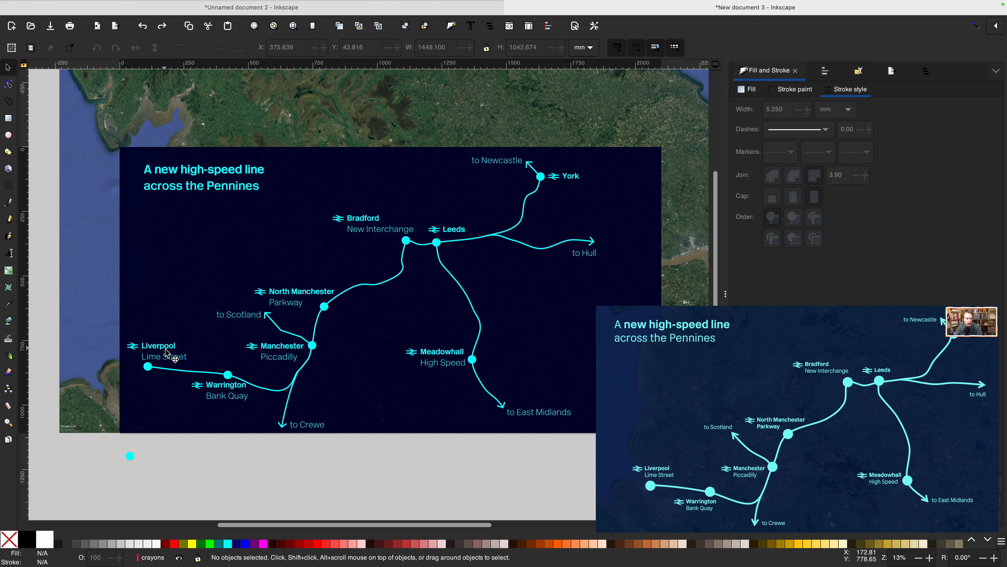
Raise the Liverpool Lime Street label group slightly to about Y 753 mm and deselect it.
click(161, 357)
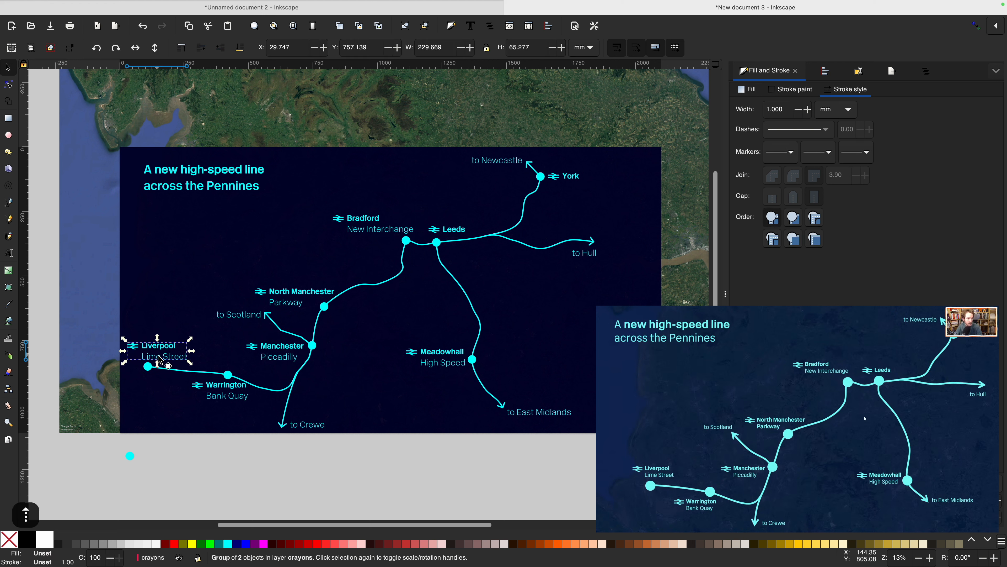
drag(159, 359, 159, 357)
click(216, 469)
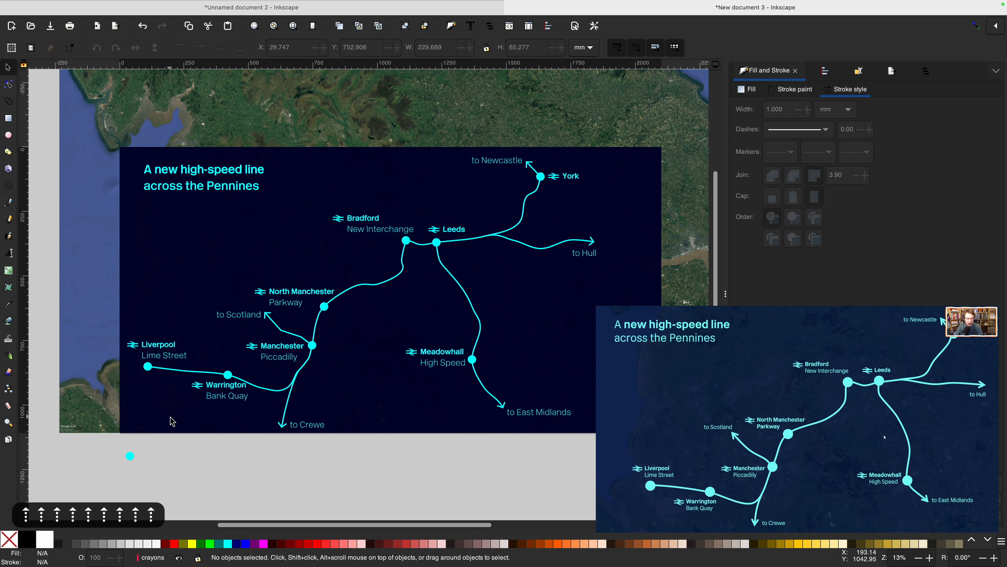